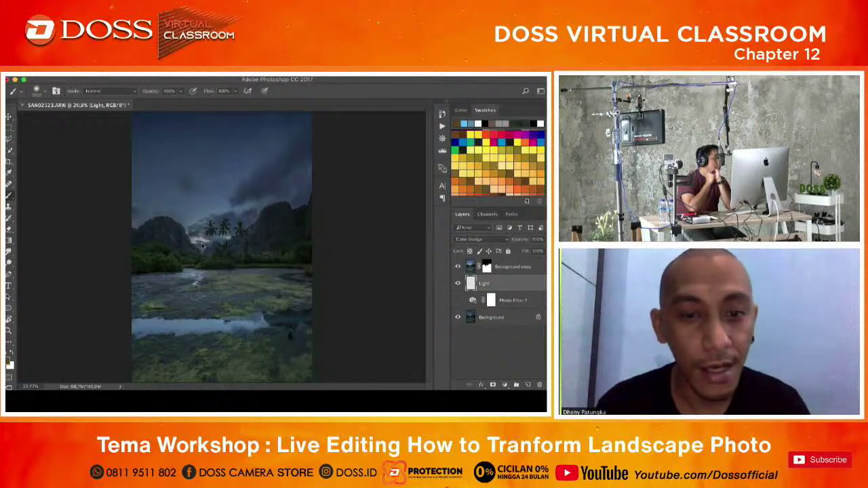
- Brush a soft glow on the Light layer over the horizon beside the palm trees, and compare the image with and without it
{"action": "left_click_drag", "start_coordinate": [202, 246], "coordinate": [206, 239]}
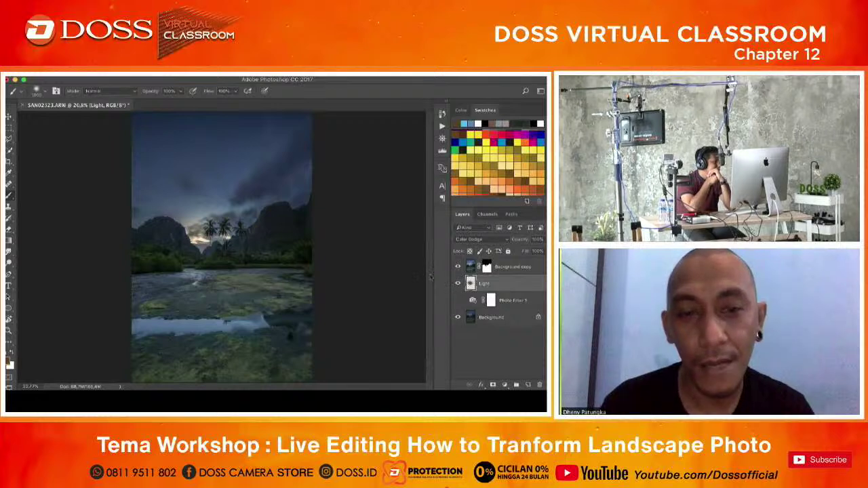
{"action": "left_click", "coordinate": [457, 285]}
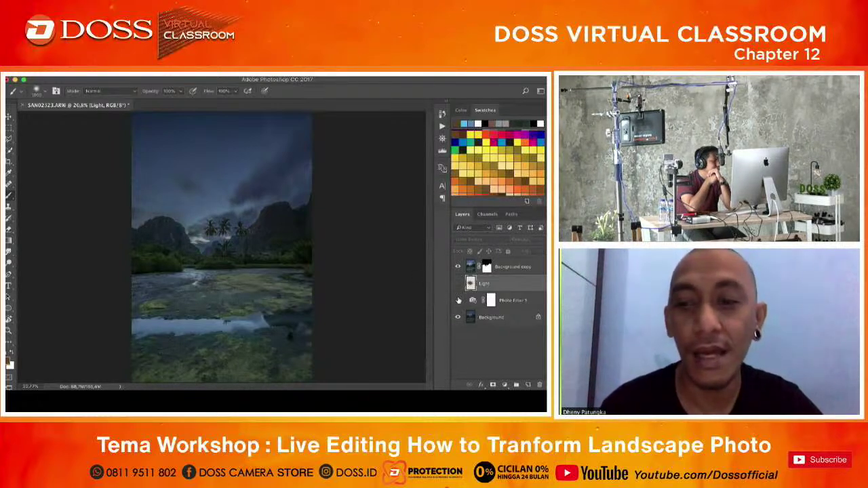
{"action": "left_click", "coordinate": [458, 285]}
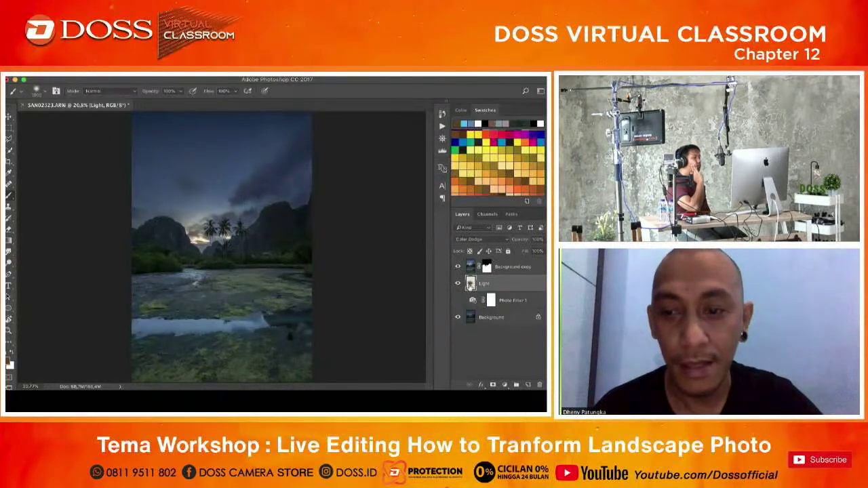
- Try a Hue/Saturation adjustment layer with lowered saturation directly above the Background layer
{"action": "left_click", "coordinate": [489, 318]}
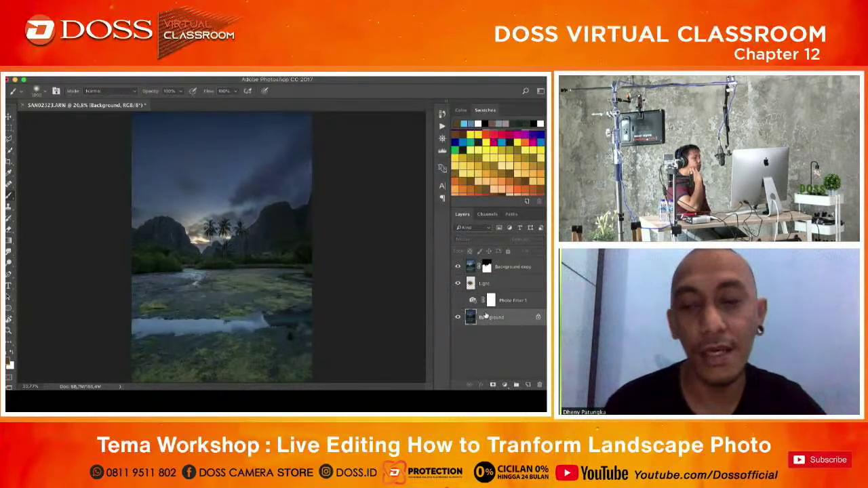
{"action": "left_click", "coordinate": [504, 385]}
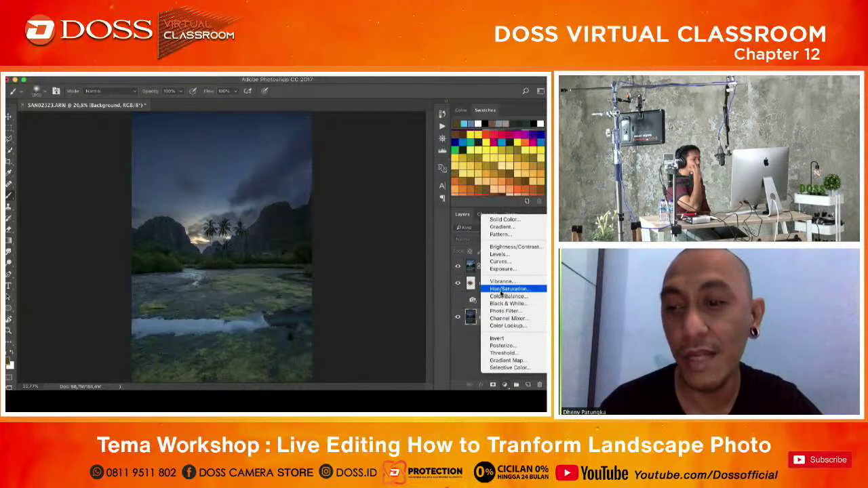
{"action": "left_click", "coordinate": [420, 260]}
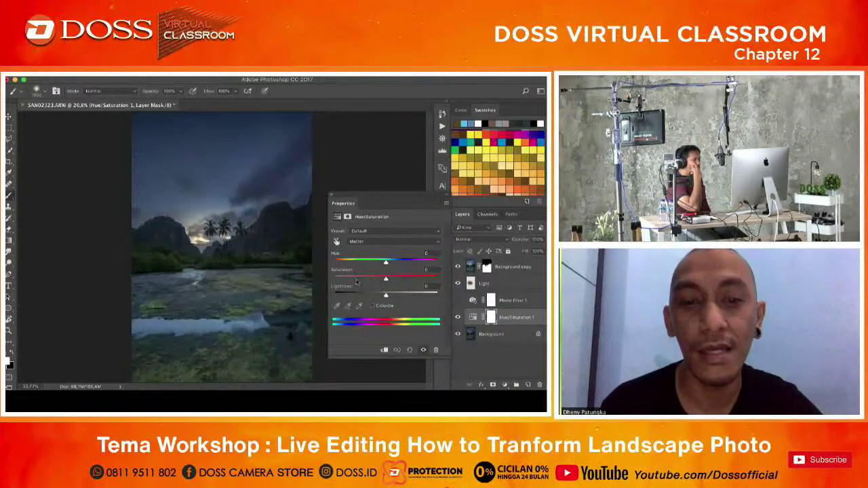
{"action": "left_click", "coordinate": [356, 278]}
{"action": "left_click_drag", "start_coordinate": [380, 277], "coordinate": [375, 279]}
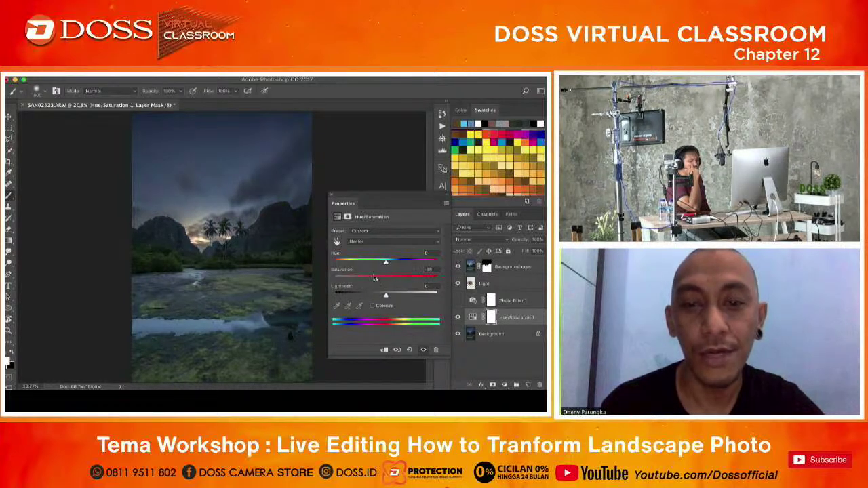
- Make the Photo Filter 1 layer visible and delete the Hue/Saturation adjustment layer
{"action": "left_click", "coordinate": [339, 197]}
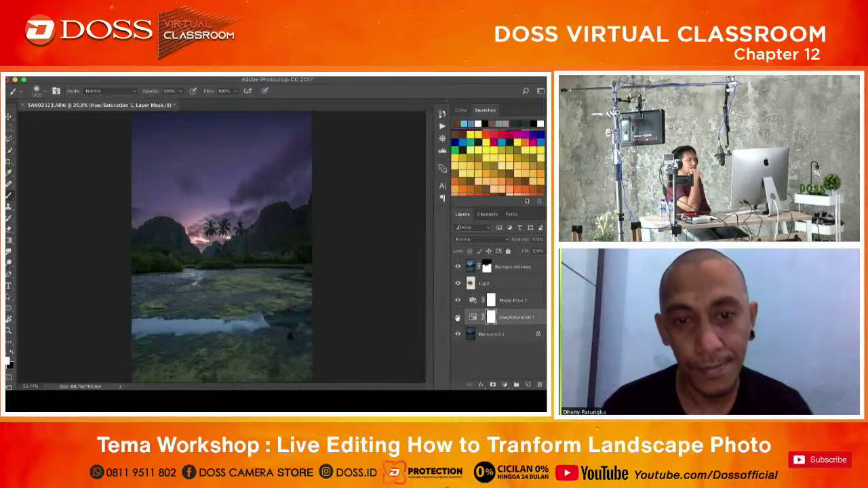
{"action": "left_click", "coordinate": [457, 317]}
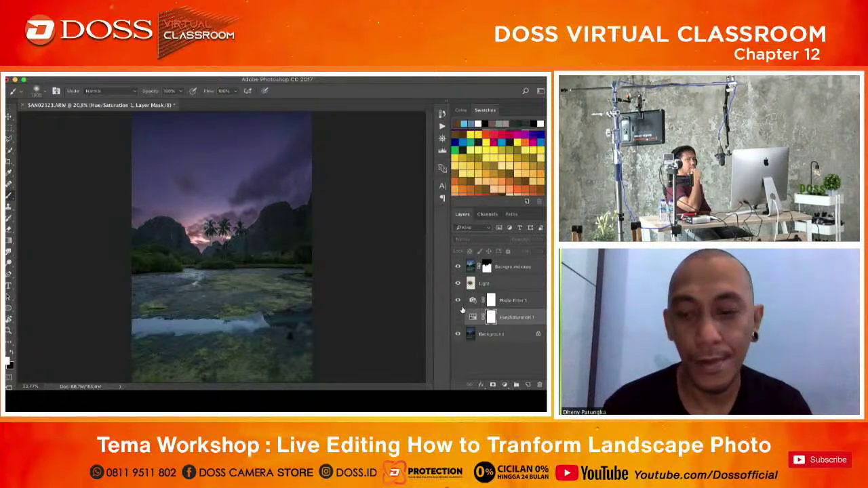
{"action": "key", "text": "Delete"}
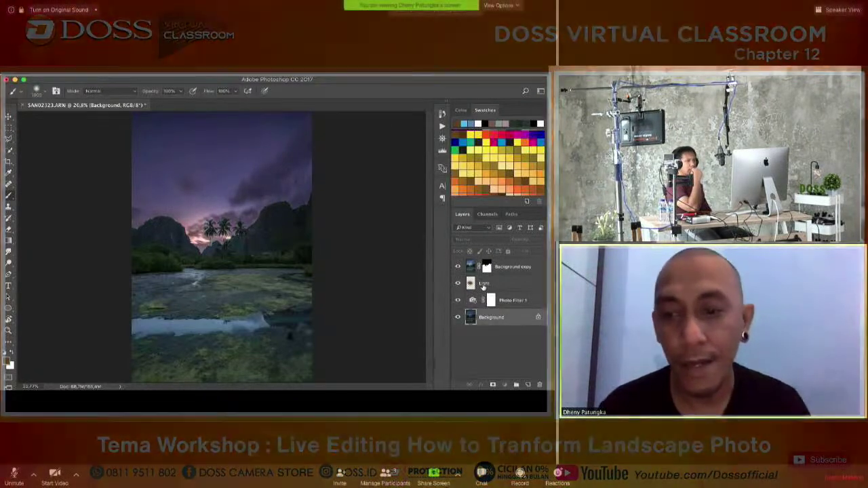
- Add a new empty layer above the Light layer and set its blend mode to Color Dodge
{"action": "left_click", "coordinate": [467, 284]}
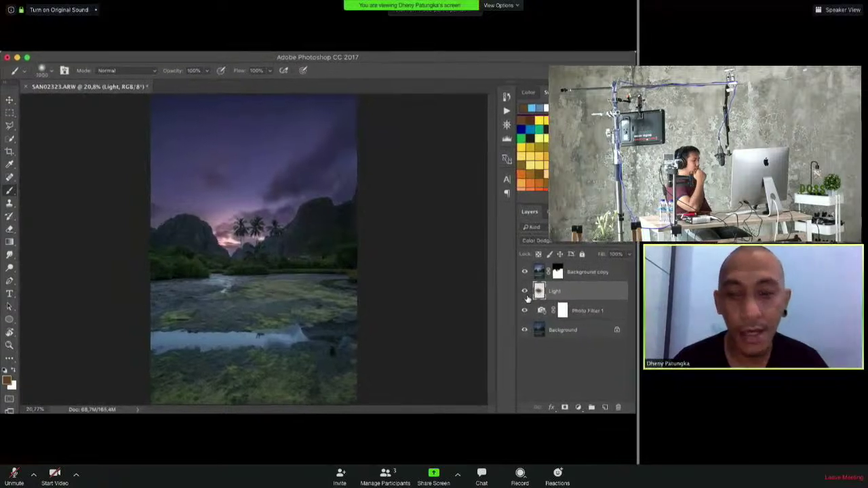
{"action": "left_click", "coordinate": [609, 410]}
{"action": "left_click", "coordinate": [539, 240]}
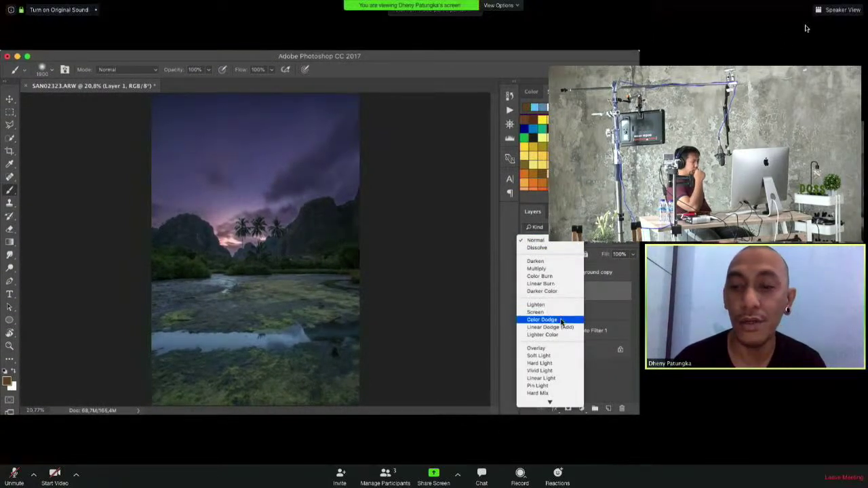
{"action": "left_click", "coordinate": [561, 319]}
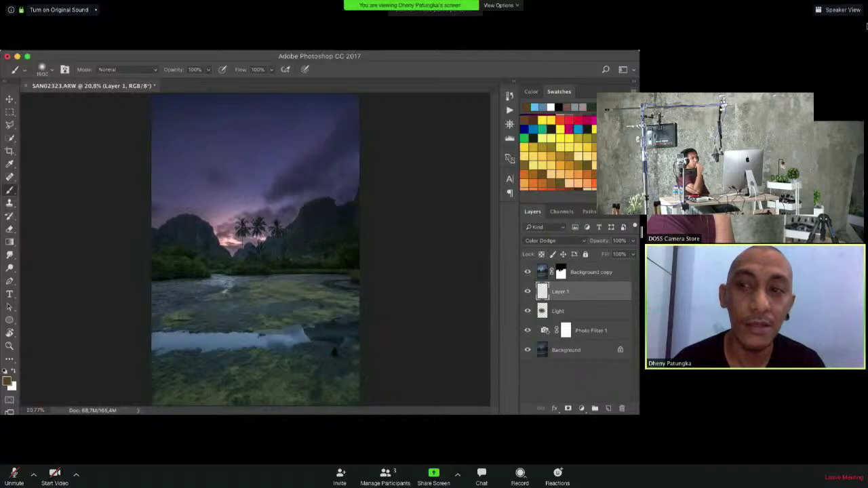
- Look through the colour swatches, then paint a soft brown glow on Layer 1 at the horizon beside the palm trees
{"action": "left_click", "coordinate": [633, 90]}
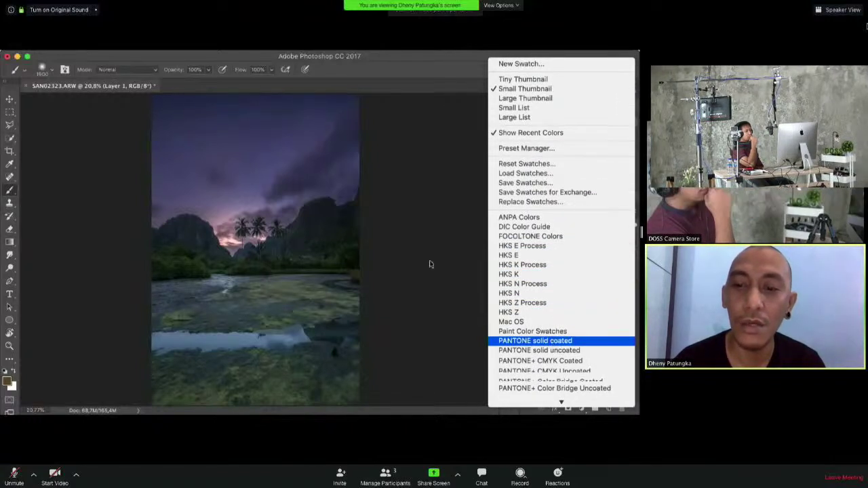
{"action": "left_click", "coordinate": [362, 199]}
{"action": "left_click", "coordinate": [300, 184]}
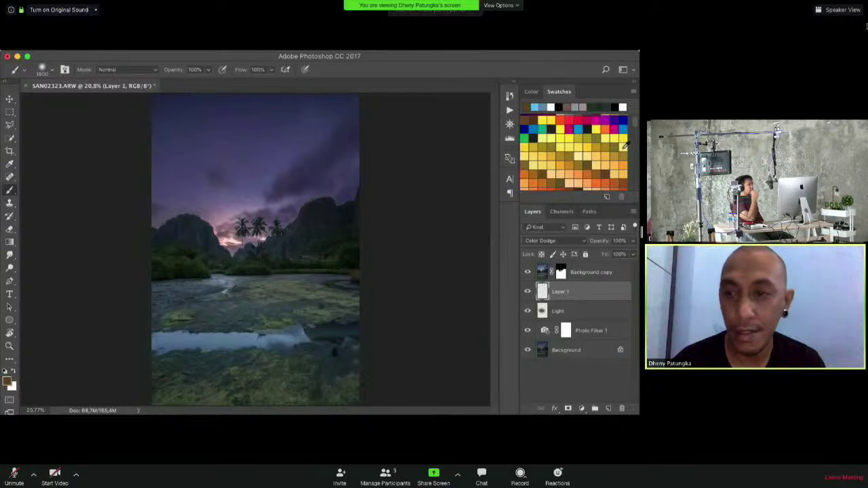
{"action": "scroll", "coordinate": [613, 150], "scroll_direction": "up", "scroll_amount": 15}
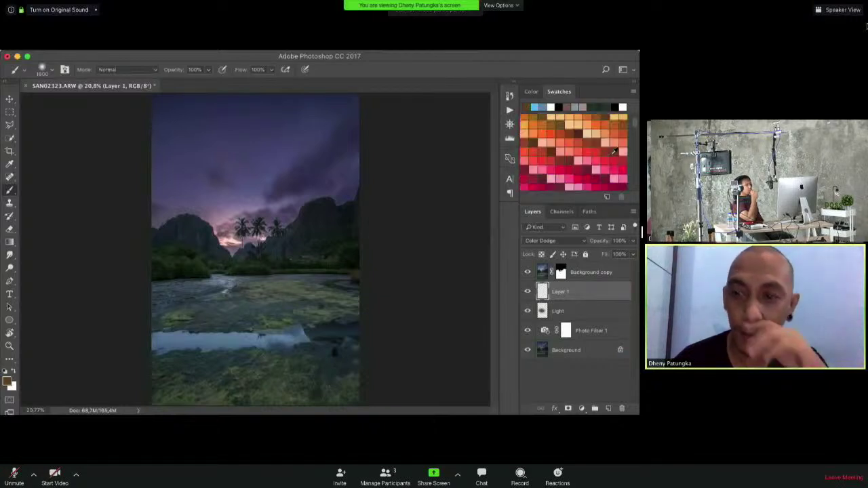
{"action": "scroll", "coordinate": [614, 150], "scroll_direction": "down", "scroll_amount": 15}
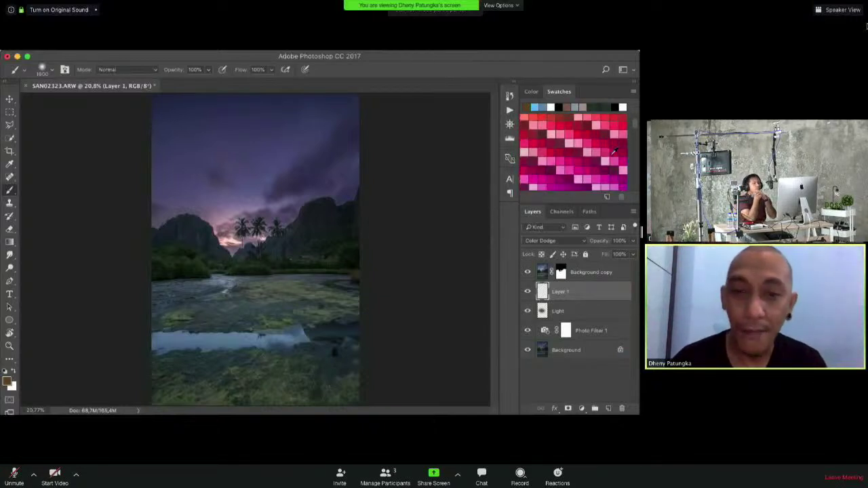
{"action": "scroll", "coordinate": [614, 150], "scroll_direction": "up", "scroll_amount": 8}
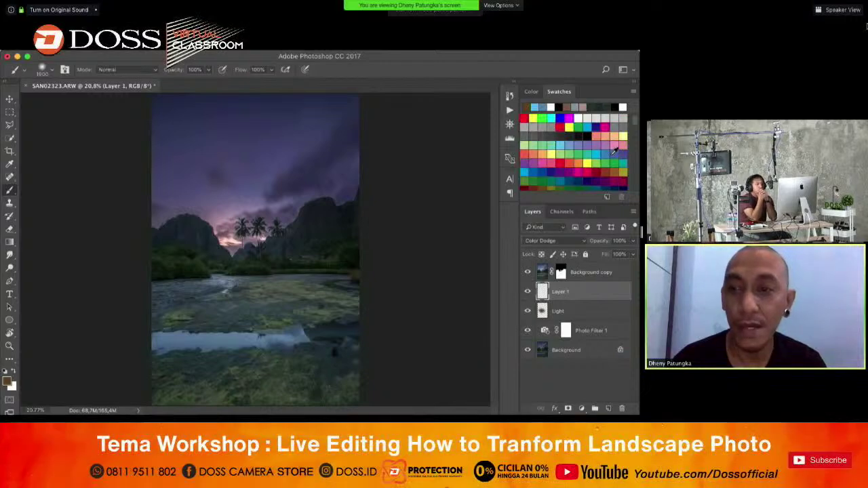
{"action": "scroll", "coordinate": [614, 151], "scroll_direction": "down", "scroll_amount": 8}
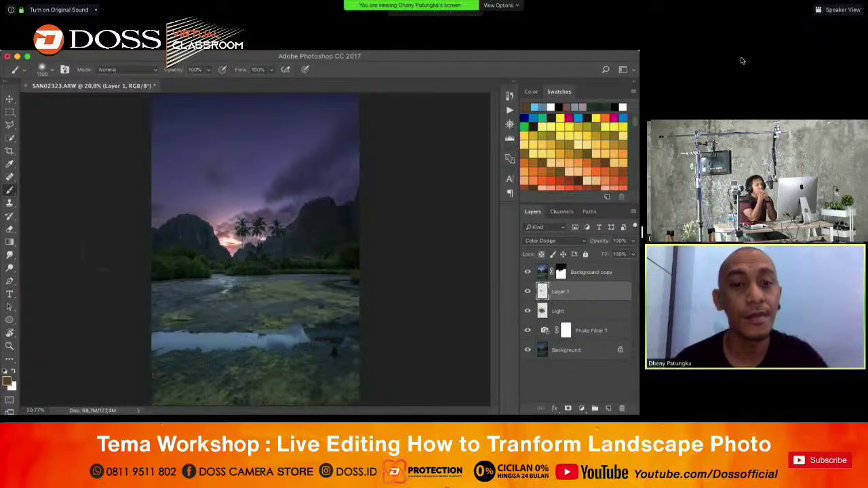
- Stretch the glow on Layer 1 with Free Transform so it spreads wider across the horizon and slightly taller
{"action": "left_click_drag", "start_coordinate": [643, 227], "coordinate": [683, 227]}
{"action": "key", "text": "v"}
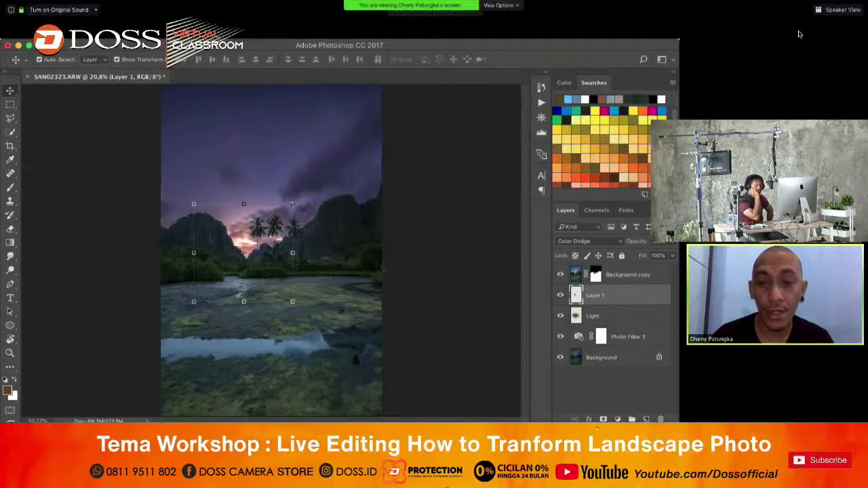
{"action": "key", "text": "ctrl+t"}
{"action": "left_click_drag", "start_coordinate": [292, 253], "coordinate": [324, 253]}
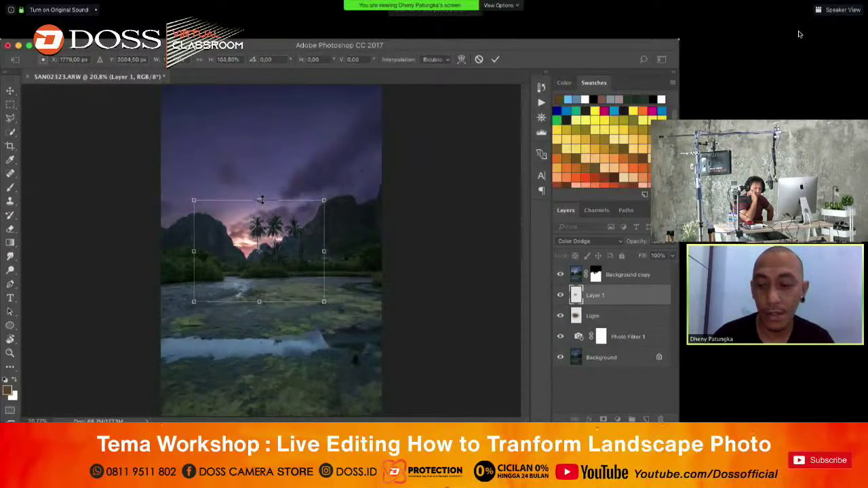
{"action": "key", "text": "Escape"}
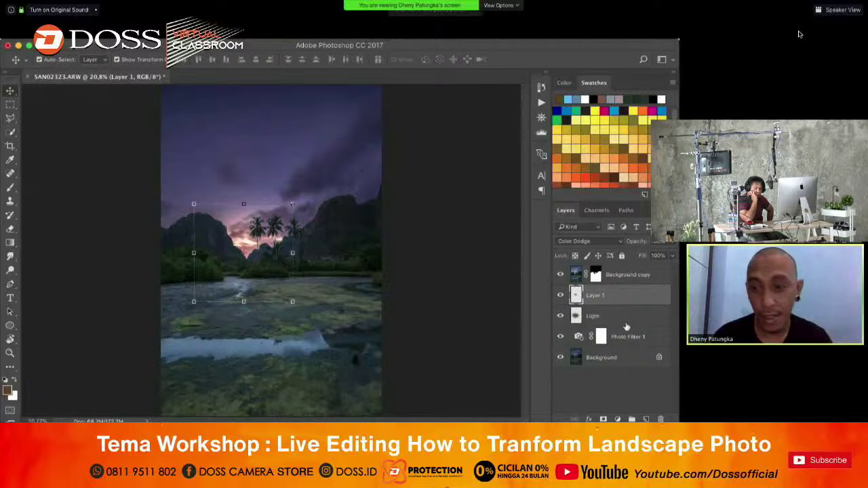
- Add a Brightness/Contrast adjustment layer above Layer 1 with brightness set to -108
{"action": "left_click", "coordinate": [629, 275]}
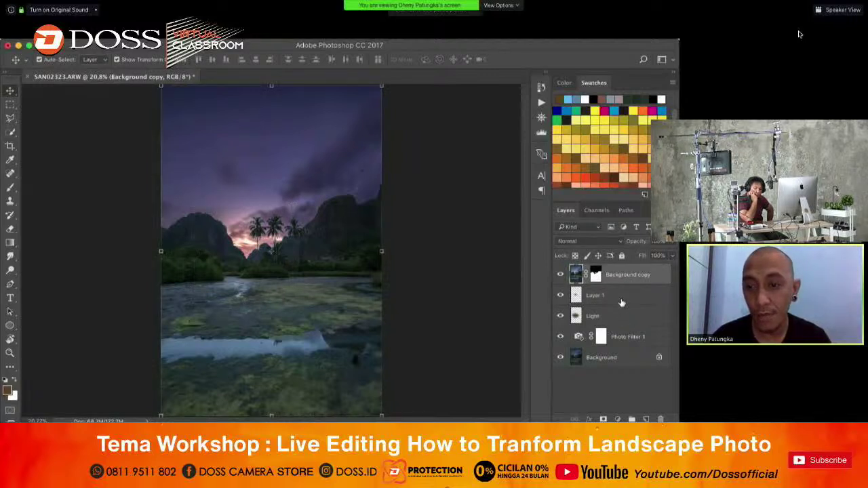
{"action": "left_click", "coordinate": [623, 299]}
{"action": "left_click", "coordinate": [632, 419]}
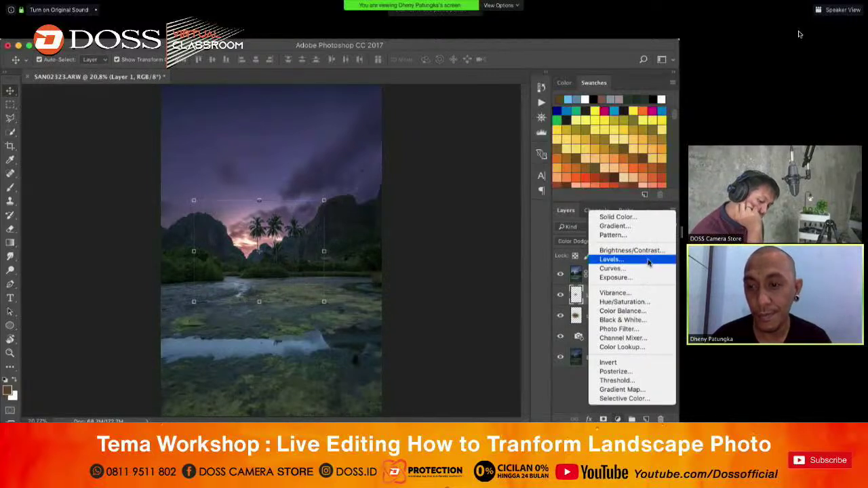
{"action": "left_click", "coordinate": [422, 238]}
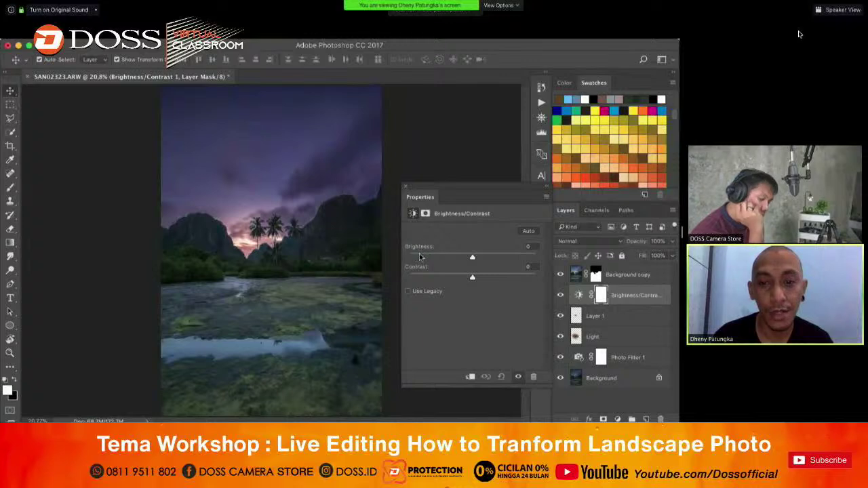
{"action": "left_click", "coordinate": [420, 256]}
{"action": "left_click", "coordinate": [427, 258]}
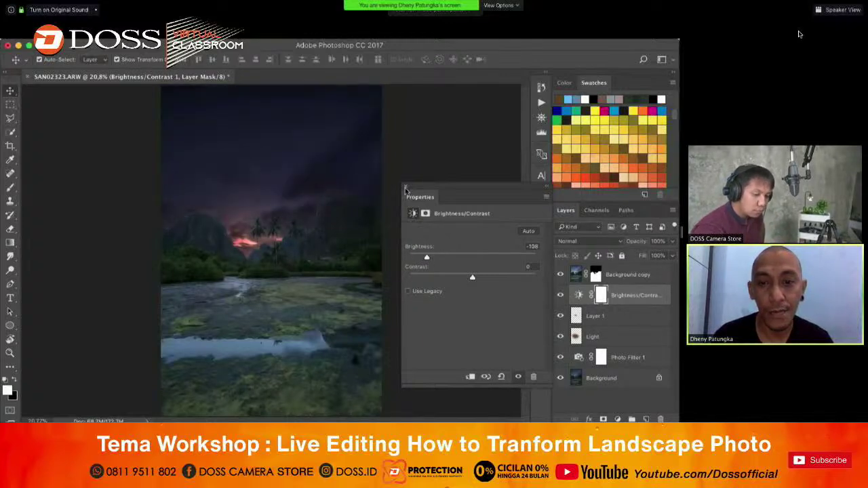
- Apply a black-to-white linear gradient to the Brightness/Contrast mask, redrawing it until the darkening fades from the upper sky towards the horizon
{"action": "left_click", "coordinate": [10, 243]}
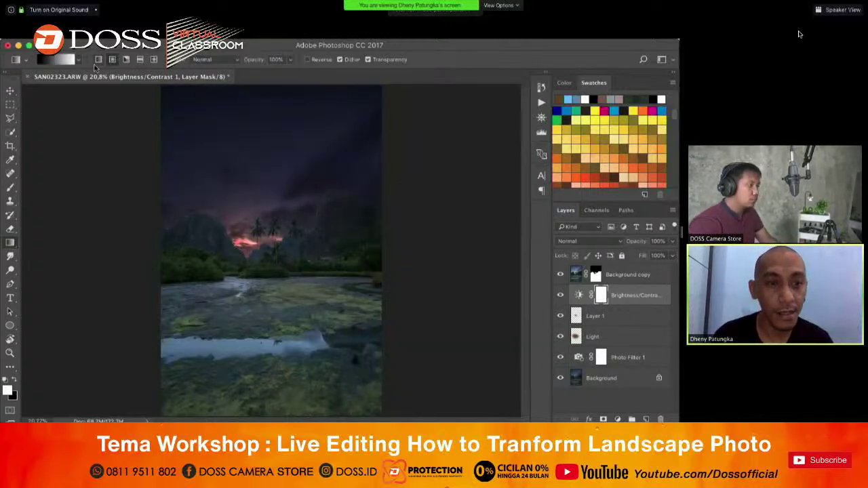
{"action": "left_click_drag", "start_coordinate": [282, 209], "coordinate": [264, 116]}
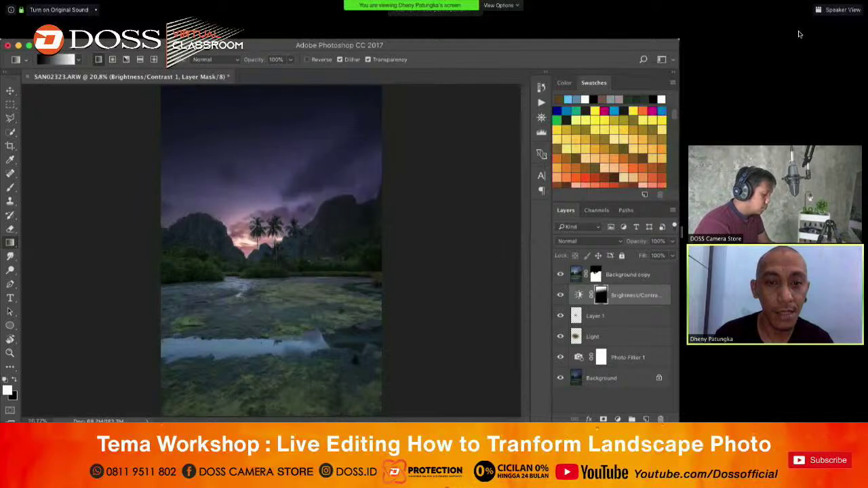
{"action": "key", "text": "ctrl+z"}
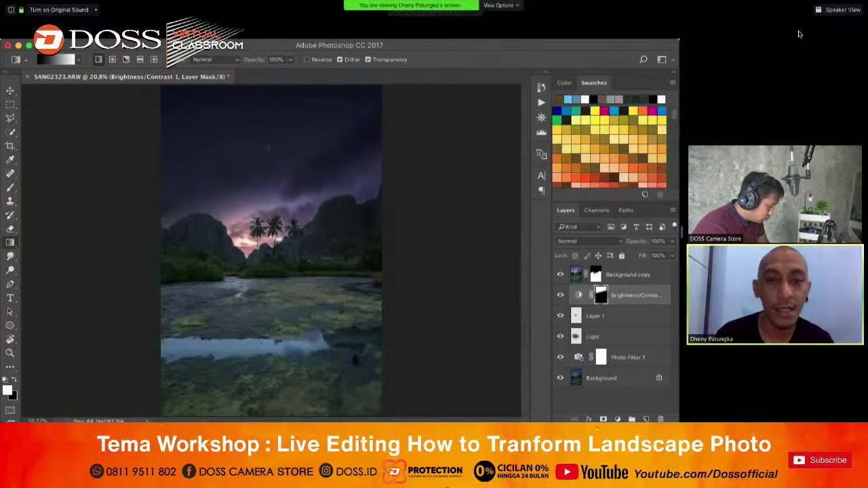
{"action": "left_click_drag", "start_coordinate": [278, 203], "coordinate": [269, 150]}
{"action": "left_click_drag", "start_coordinate": [261, 195], "coordinate": [228, 123]}
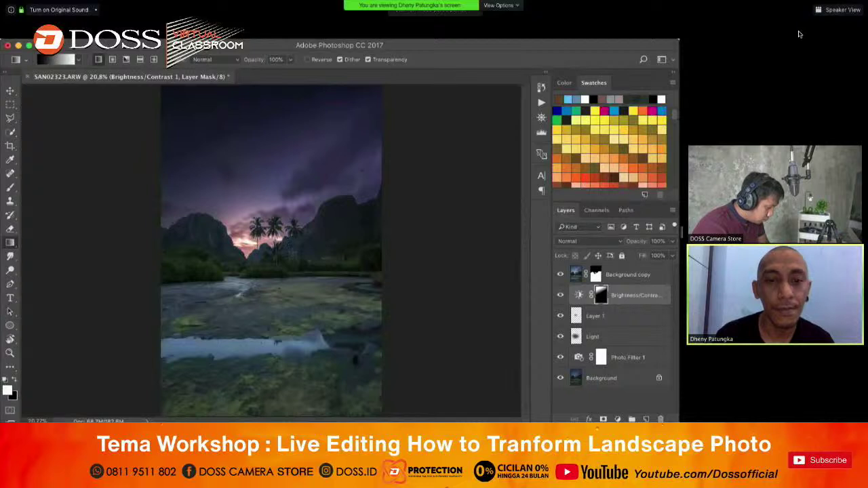
{"action": "left_click_drag", "start_coordinate": [262, 160], "coordinate": [261, 160]}
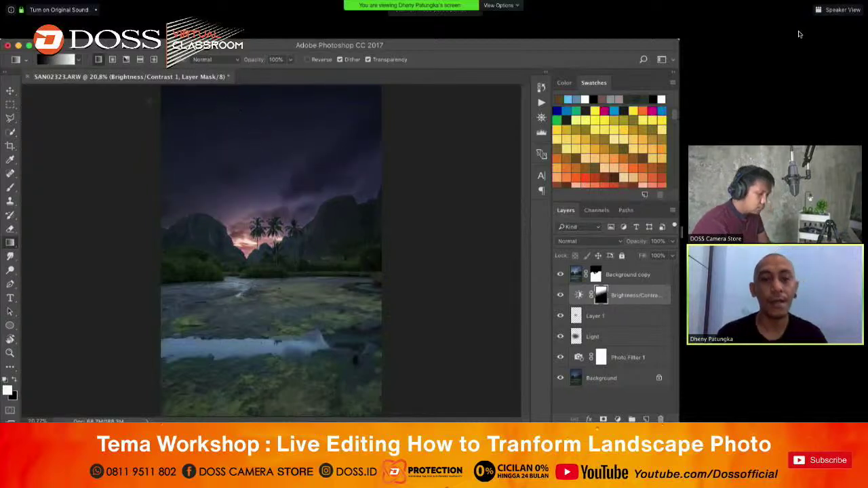
- Deselect the layers and examine the edge between the ridge of the large mountain beside the palms and the sky at close zoom
{"action": "left_click", "coordinate": [11, 93]}
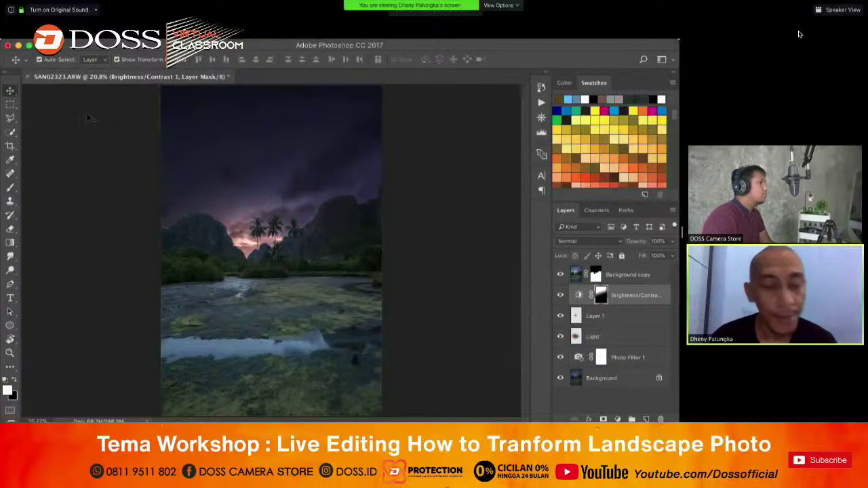
{"action": "left_click", "coordinate": [89, 116]}
{"action": "scroll", "coordinate": [152, 220], "scroll_direction": "up", "scroll_amount": 1}
{"action": "scroll", "coordinate": [153, 221], "scroll_direction": "up", "scroll_amount": 5}
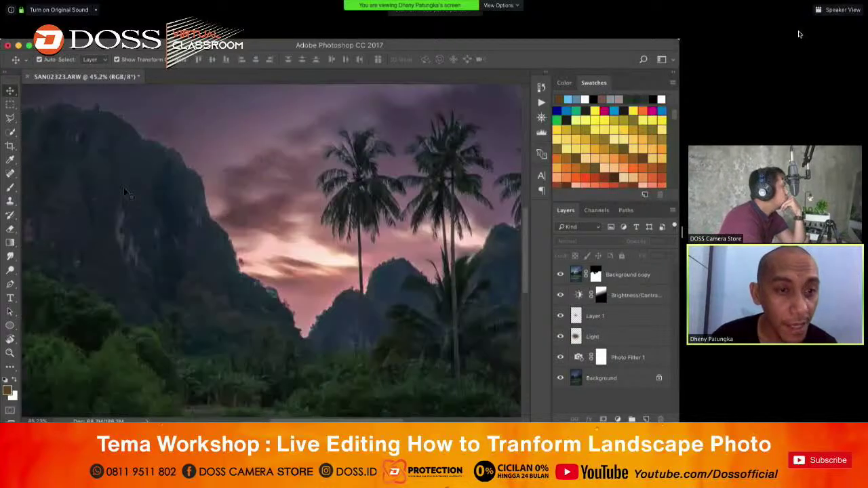
{"action": "left_click_drag", "start_coordinate": [107, 188], "coordinate": [333, 219]}
{"action": "left_click_drag", "start_coordinate": [102, 233], "coordinate": [169, 234]}
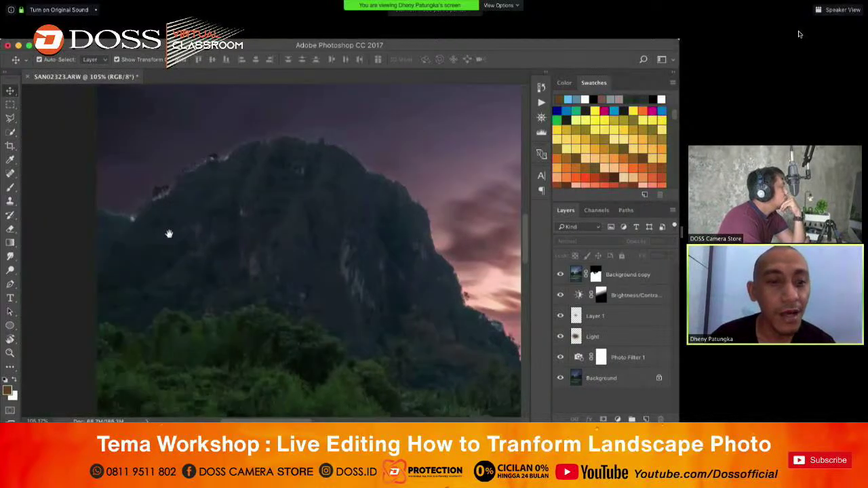
{"action": "left_click_drag", "start_coordinate": [141, 192], "coordinate": [241, 192]}
{"action": "scroll", "coordinate": [241, 192], "scroll_direction": "up", "scroll_amount": 3}
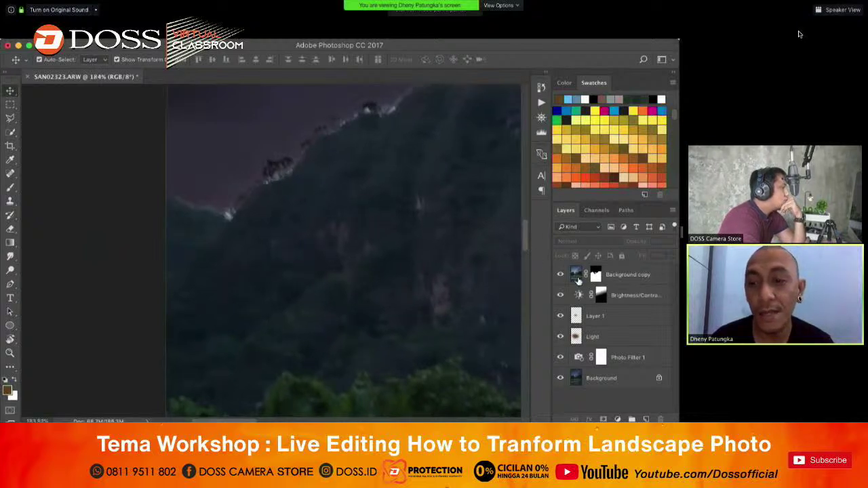
- Erase the bright fringe along the ridge of the mountain left of the palms on Background copy with the Background Eraser
{"action": "left_click", "coordinate": [577, 278]}
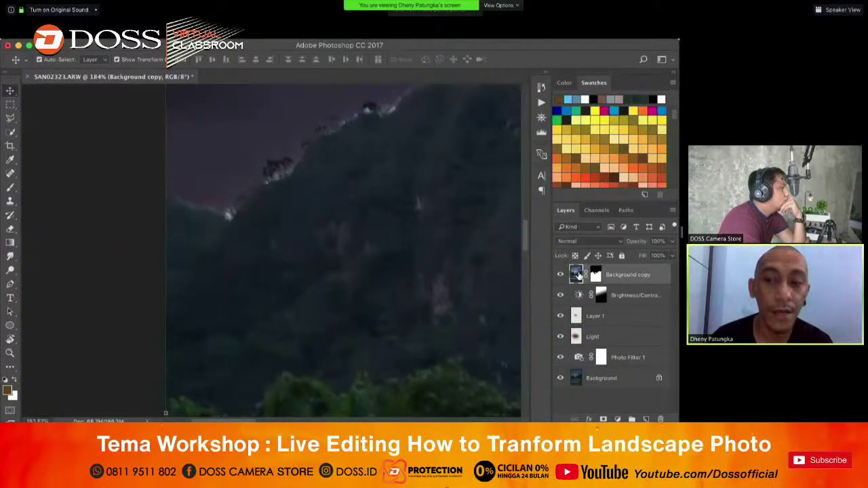
{"action": "left_click", "coordinate": [10, 228]}
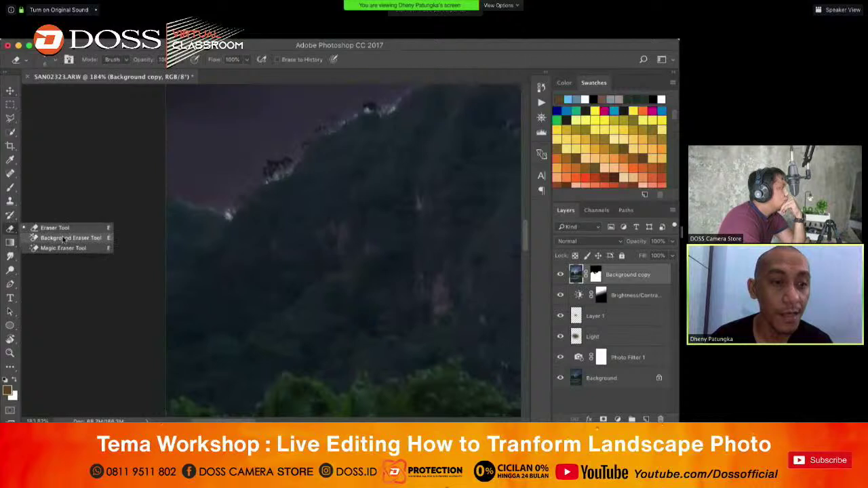
{"action": "left_click", "coordinate": [66, 237]}
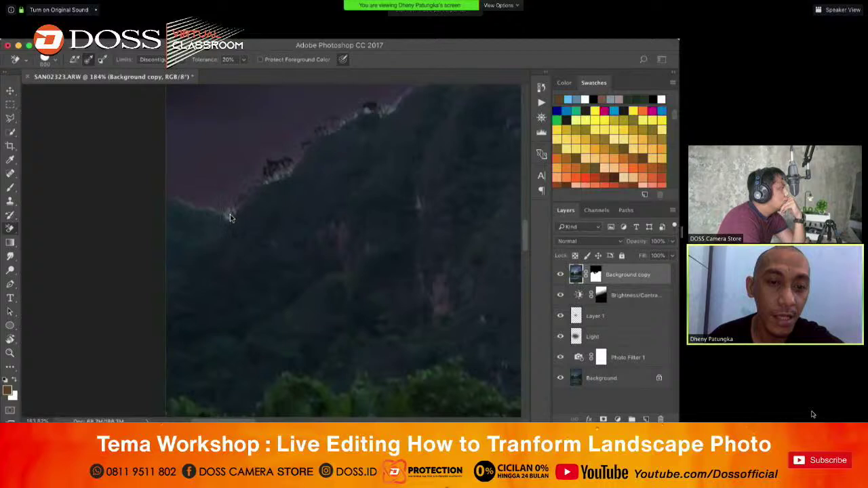
{"action": "mouse_move", "coordinate": [231, 215]}
{"action": "left_mouse_down"}
{"action": "mouse_move", "coordinate": [380, 110]}
{"action": "mouse_move", "coordinate": [393, 111]}
{"action": "left_mouse_up"}
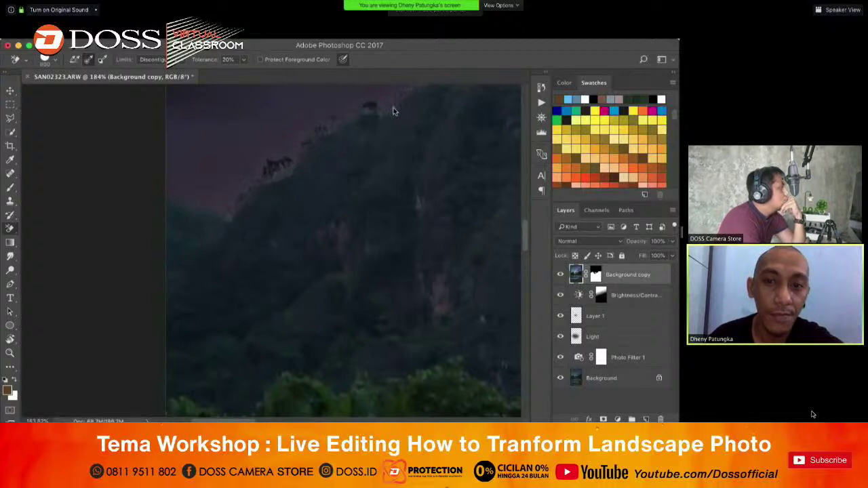
{"action": "scroll", "coordinate": [366, 116], "scroll_direction": "down", "scroll_amount": 2}
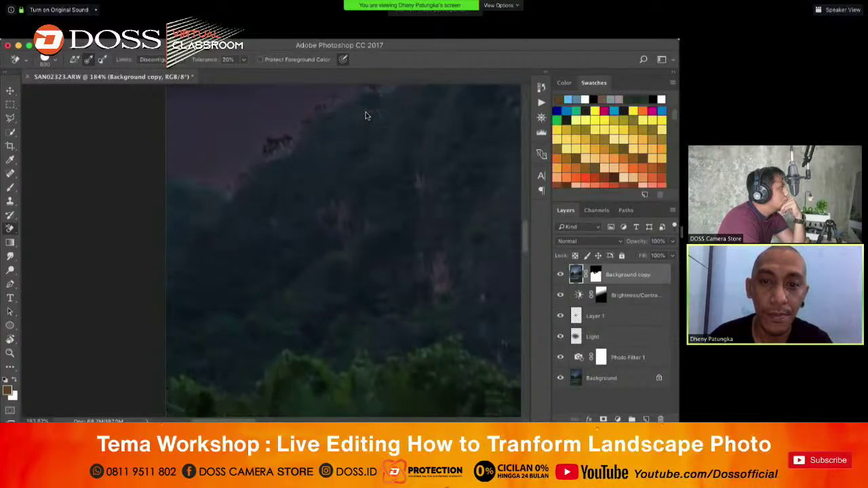
{"action": "scroll", "coordinate": [365, 113], "scroll_direction": "down", "scroll_amount": 1}
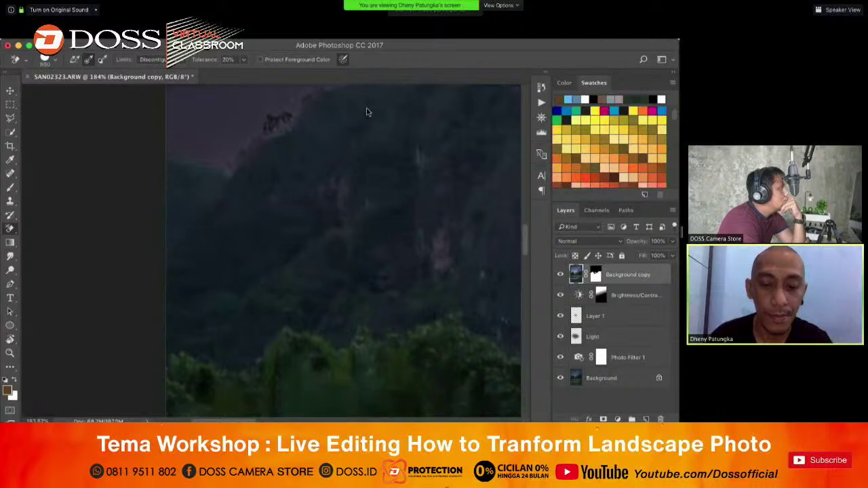
{"action": "scroll", "coordinate": [202, 164], "scroll_direction": "down", "scroll_amount": 3}
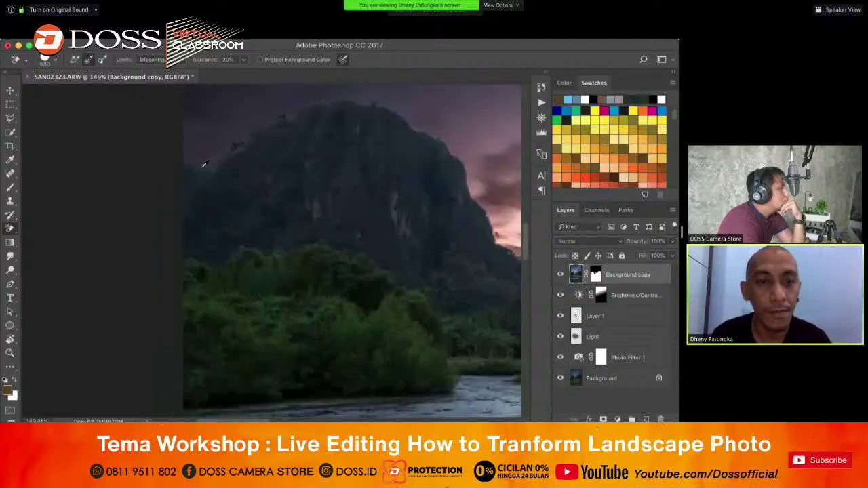
{"action": "scroll", "coordinate": [342, 143], "scroll_direction": "down", "scroll_amount": 2}
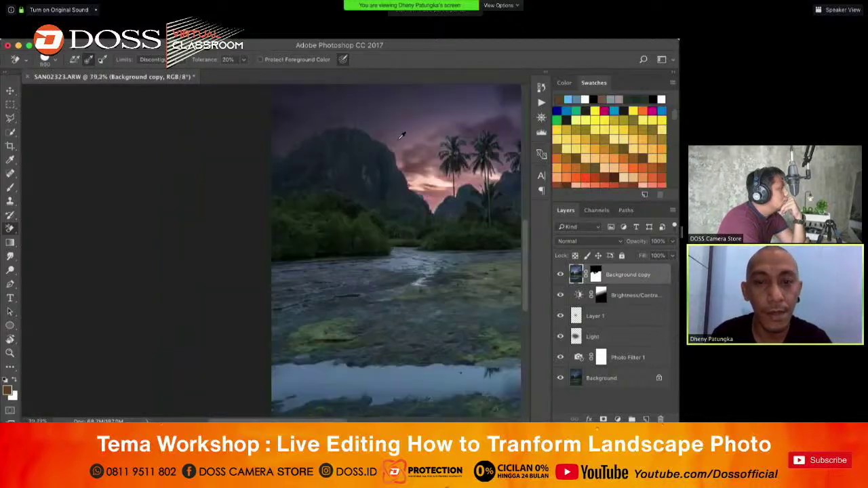
- Erase the light fringe along the ridge of the large mountain right of the palms on Background copy and deselect the layers
{"action": "left_click_drag", "start_coordinate": [386, 156], "coordinate": [308, 224]}
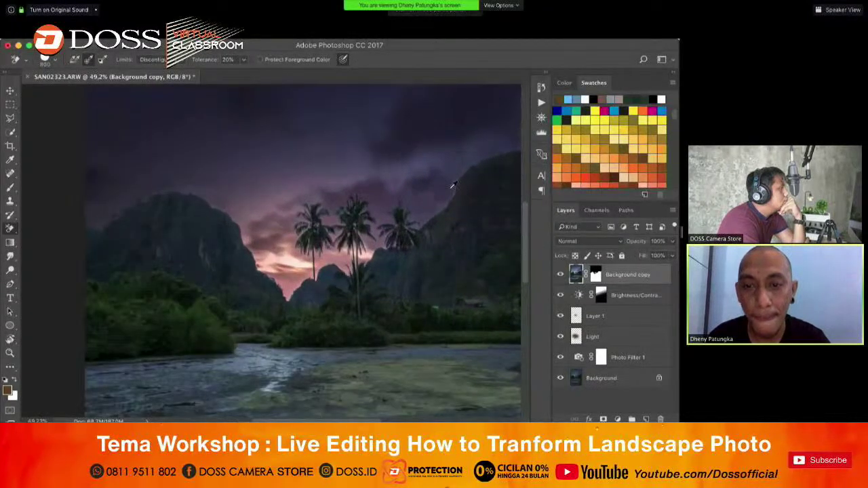
{"action": "scroll", "coordinate": [466, 195], "scroll_direction": "up", "scroll_amount": 10}
{"action": "left_click_drag", "start_coordinate": [378, 180], "coordinate": [396, 145]}
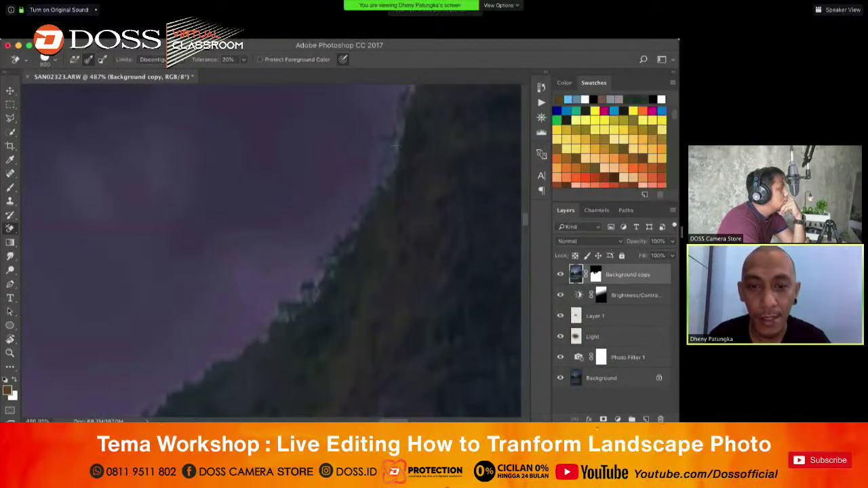
{"action": "scroll", "coordinate": [395, 149], "scroll_direction": "down", "scroll_amount": 10}
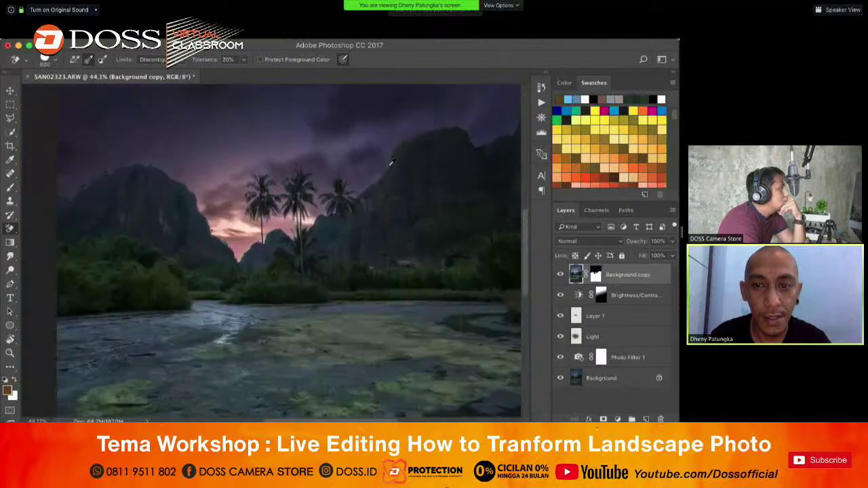
{"action": "scroll", "coordinate": [391, 161], "scroll_direction": "down", "scroll_amount": 4}
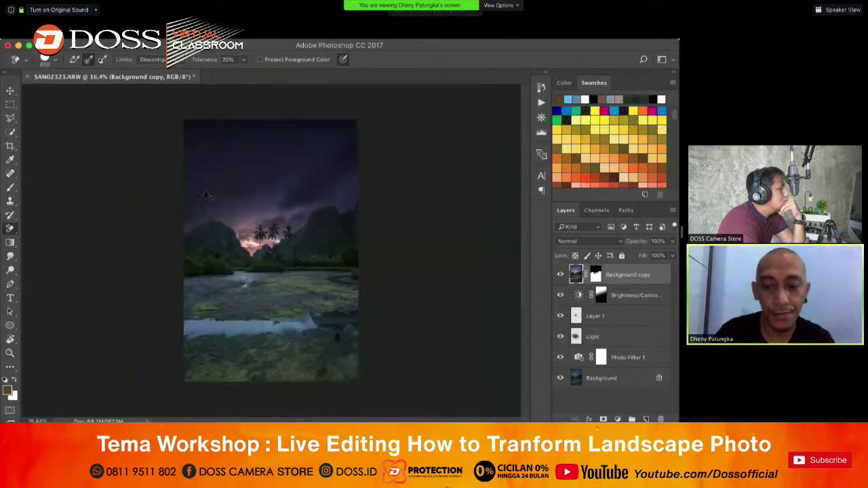
{"action": "scroll", "coordinate": [207, 197], "scroll_direction": "up", "scroll_amount": 1}
{"action": "left_click", "coordinate": [10, 91]}
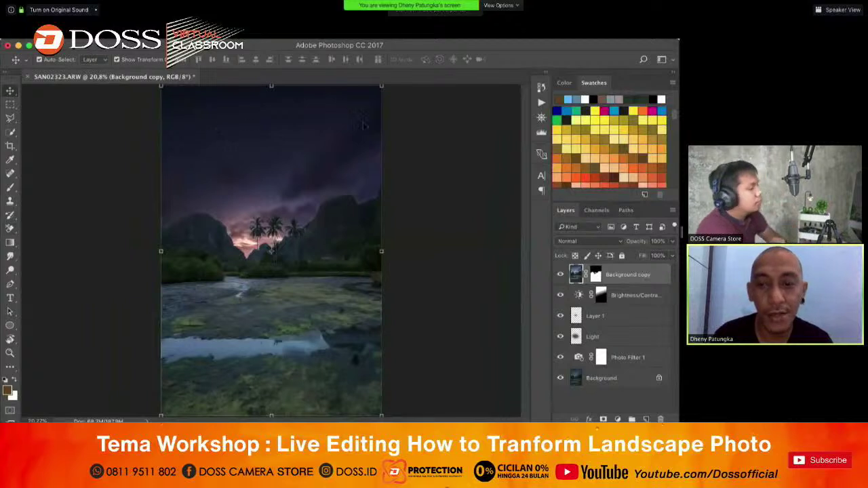
{"action": "left_click", "coordinate": [423, 144]}
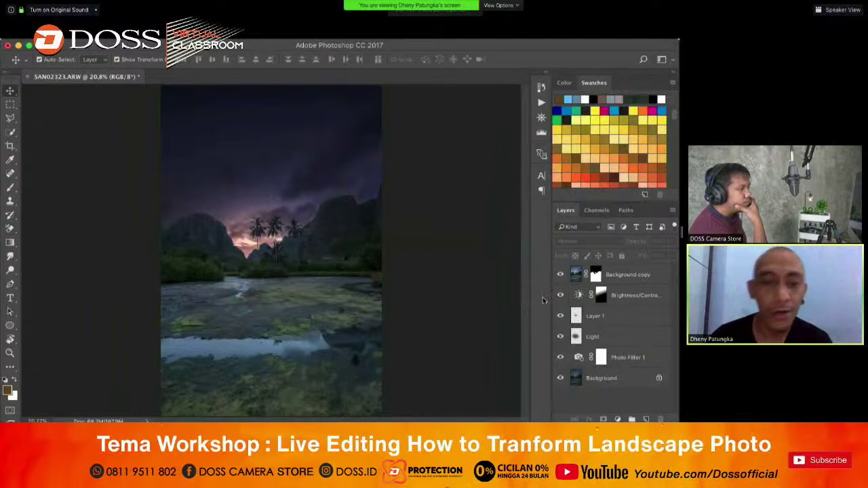
- Add a new empty layer above the Brightness/Contrast adjustment and set its blend mode to Overlay
{"action": "left_click", "coordinate": [623, 311]}
{"action": "left_click", "coordinate": [624, 299]}
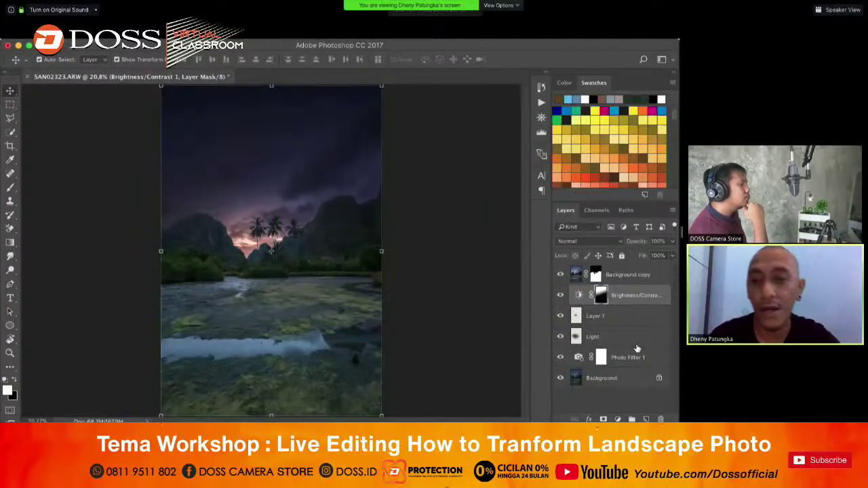
{"action": "left_click", "coordinate": [646, 419]}
{"action": "left_click", "coordinate": [576, 242]}
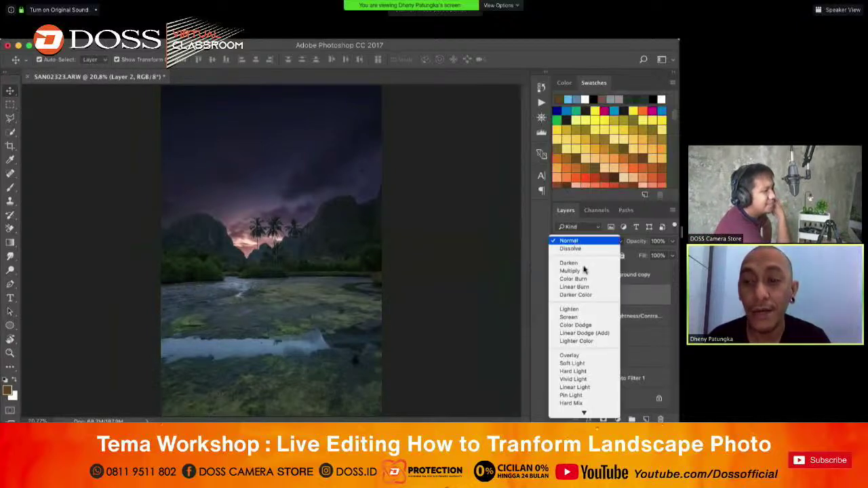
{"action": "left_click", "coordinate": [570, 355]}
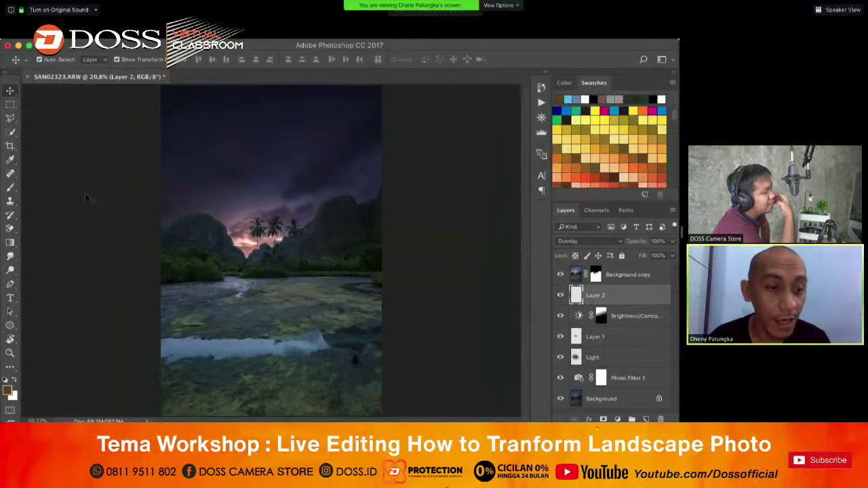
- Paint scattered small white stars of different sizes across the sky on Layer 2 with a soft round brush
{"action": "left_click", "coordinate": [11, 188]}
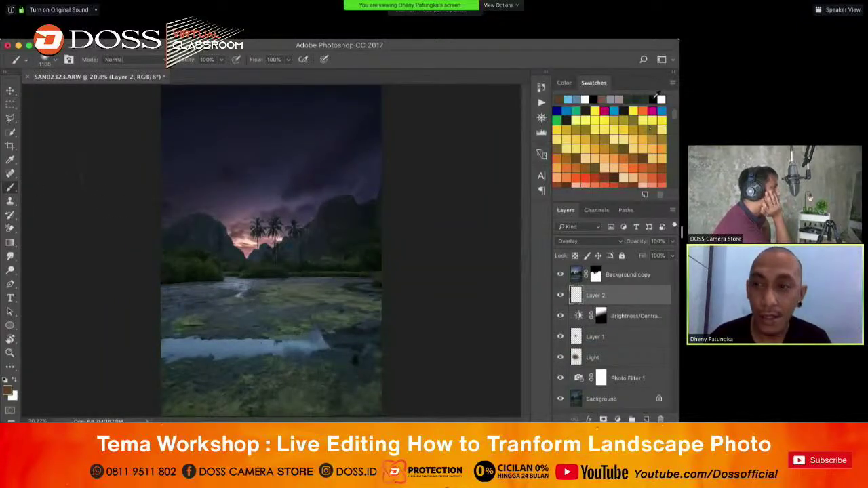
{"action": "left_click", "coordinate": [663, 100]}
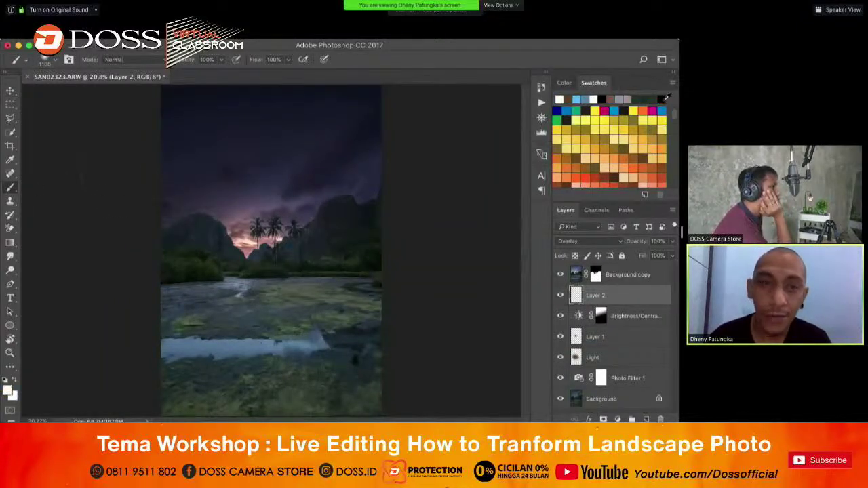
{"action": "right_click", "coordinate": [284, 129]}
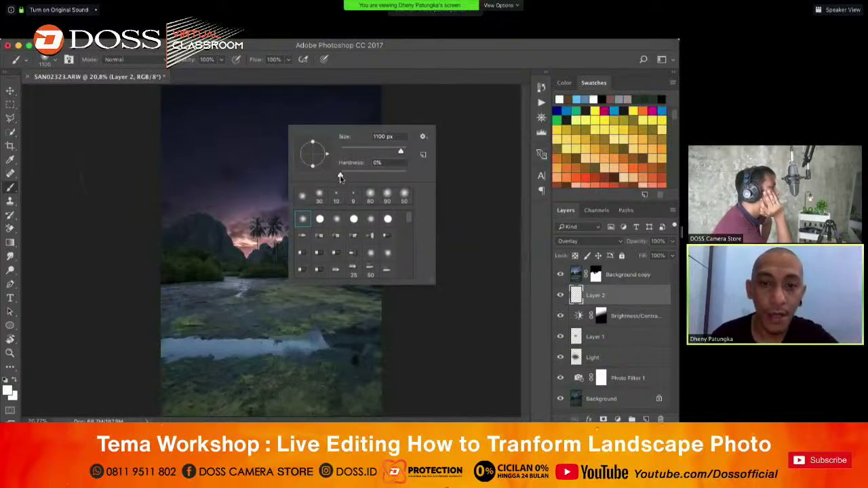
{"action": "left_click", "coordinate": [434, 67]}
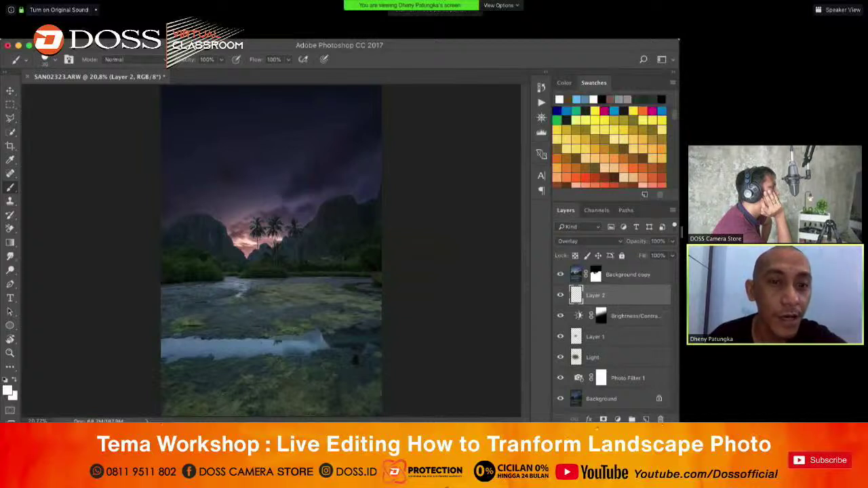
{"action": "scroll", "coordinate": [264, 114], "scroll_direction": "up", "scroll_amount": 1}
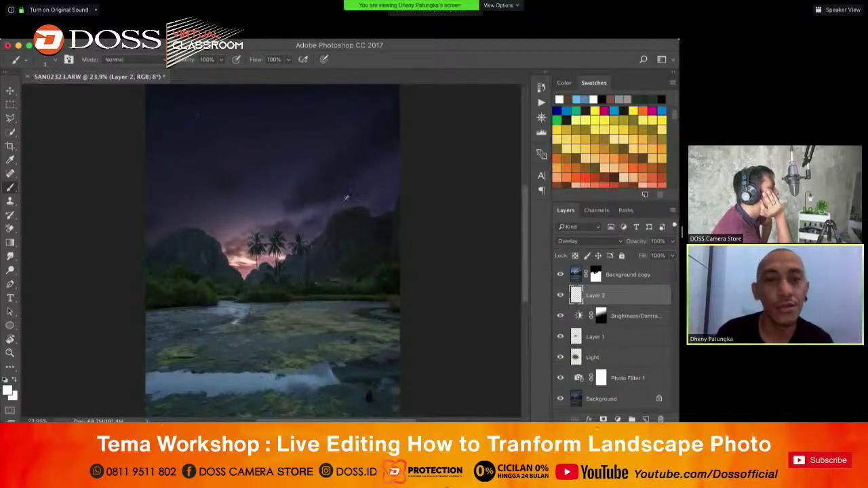
{"action": "scroll", "coordinate": [339, 197], "scroll_direction": "down", "scroll_amount": 1}
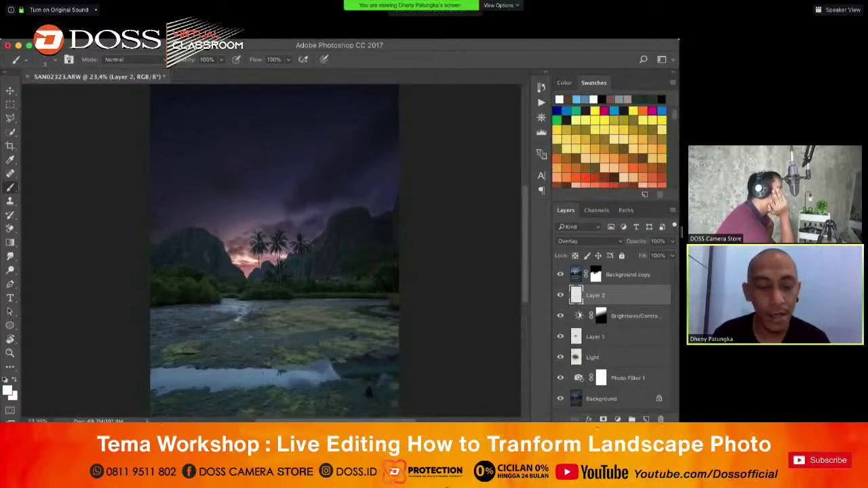
{"action": "scroll", "coordinate": [269, 261], "scroll_direction": "down", "scroll_amount": 1}
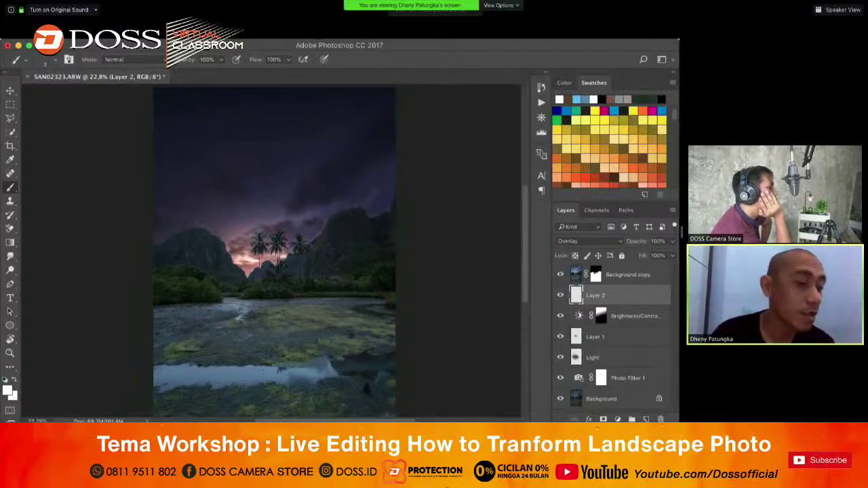
- Duplicate the Overlay layer that holds the stars
{"action": "key", "text": "super+j"}
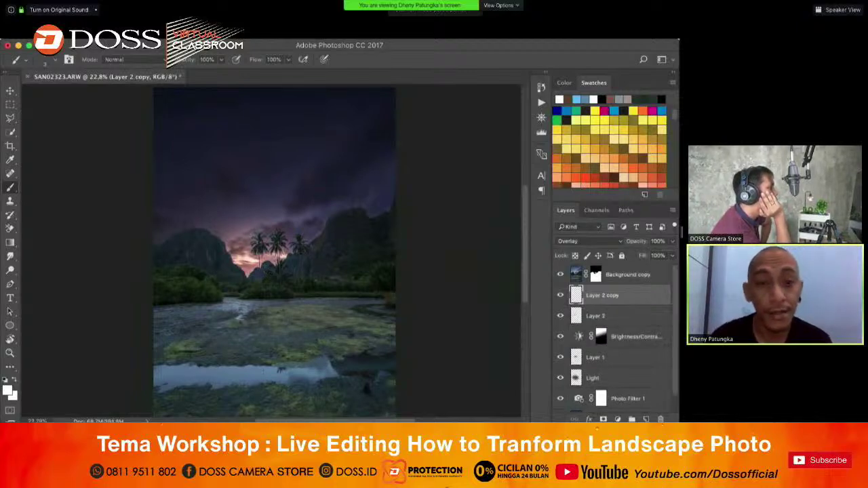
{"action": "scroll", "coordinate": [264, 200], "scroll_direction": "up", "scroll_amount": 5}
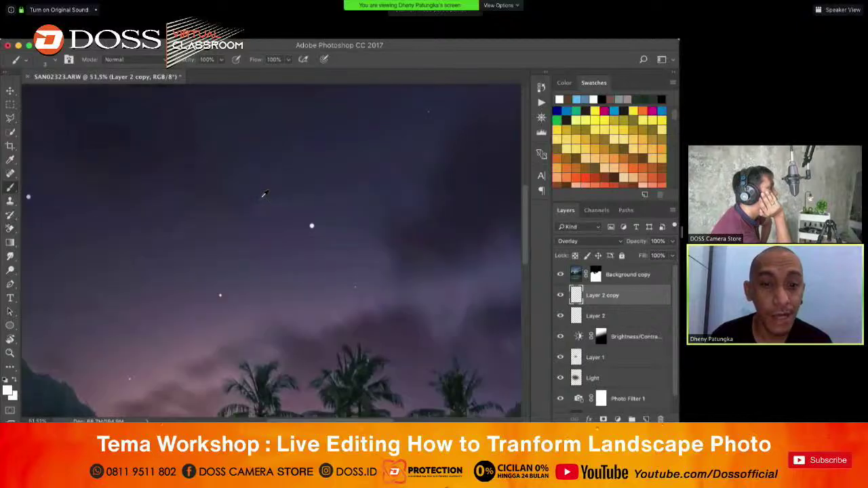
{"action": "scroll", "coordinate": [267, 215], "scroll_direction": "down", "scroll_amount": 4}
- Apply a Gaussian Blur with a radius of 3 pixels to Layer 2 copy and deselect the layers
{"action": "left_click", "coordinate": [264, 38]}
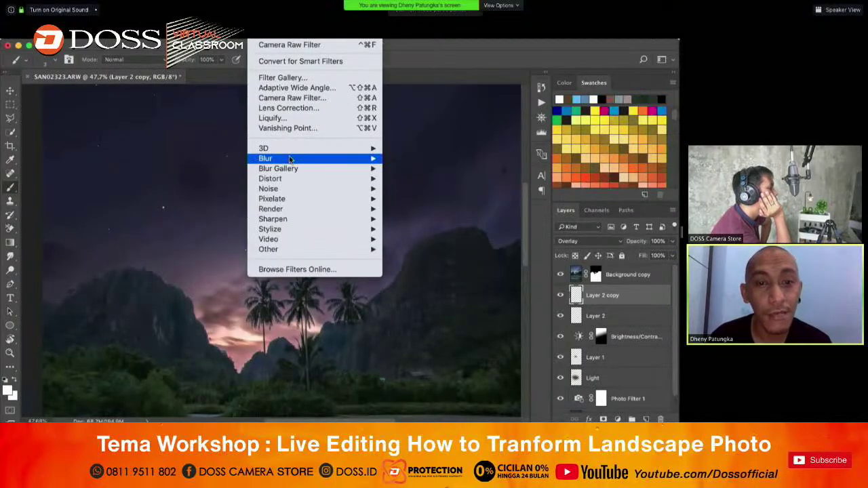
{"action": "mouse_move", "coordinate": [285, 158]}
{"action": "left_click", "coordinate": [418, 198]}
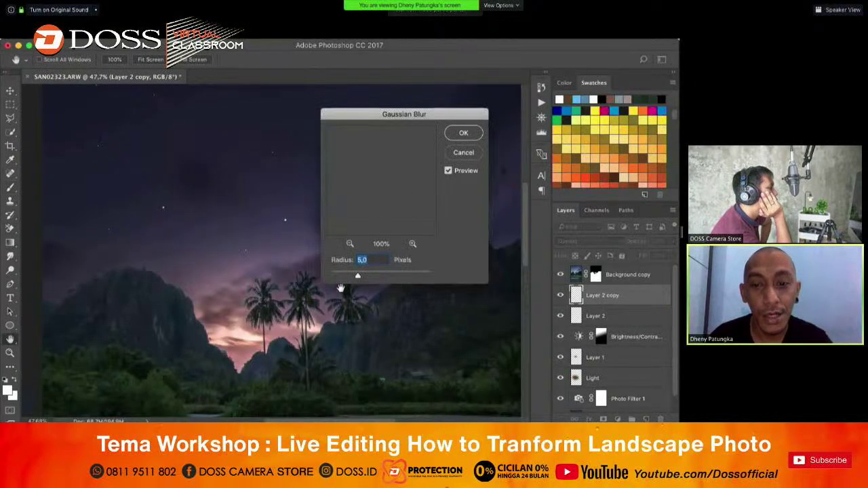
{"action": "left_click_drag", "start_coordinate": [333, 276], "coordinate": [347, 276]}
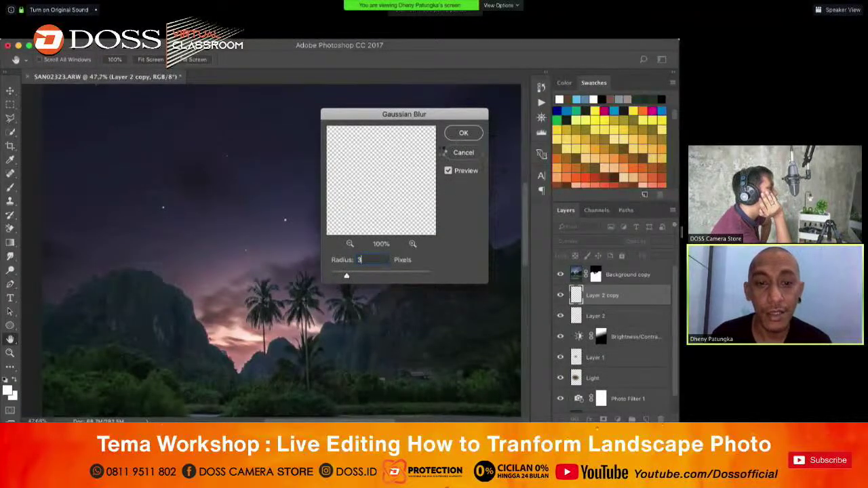
{"action": "key", "text": "Return"}
{"action": "scroll", "coordinate": [231, 221], "scroll_direction": "down", "scroll_amount": 6}
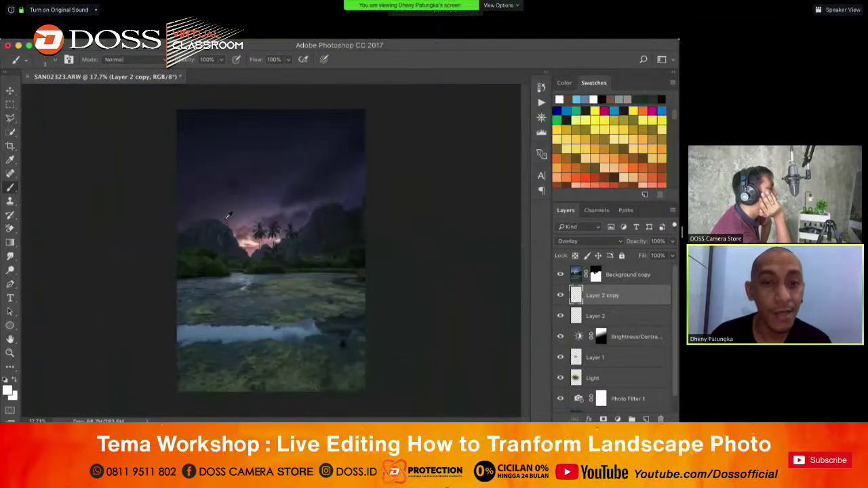
{"action": "scroll", "coordinate": [229, 217], "scroll_direction": "up", "scroll_amount": 1}
{"action": "left_click", "coordinate": [10, 90]}
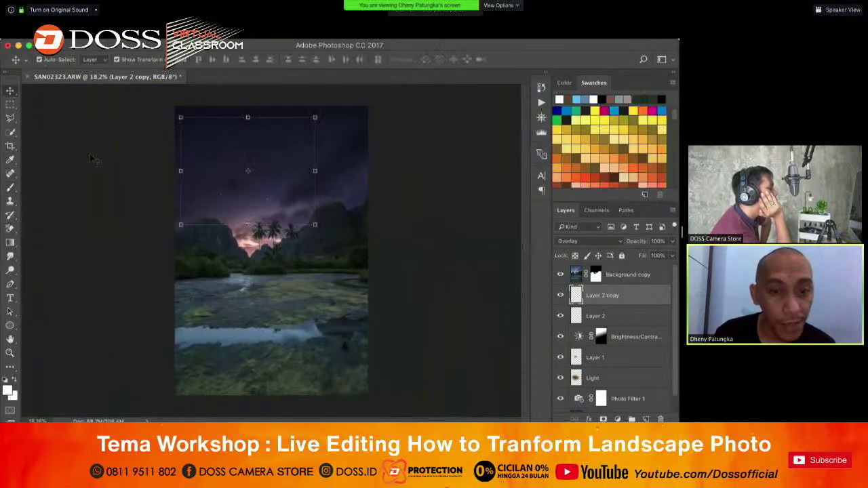
{"action": "left_click", "coordinate": [165, 196]}
{"action": "scroll", "coordinate": [166, 197], "scroll_direction": "up", "scroll_amount": 2}
{"action": "scroll", "coordinate": [167, 197], "scroll_direction": "up", "scroll_amount": 3}
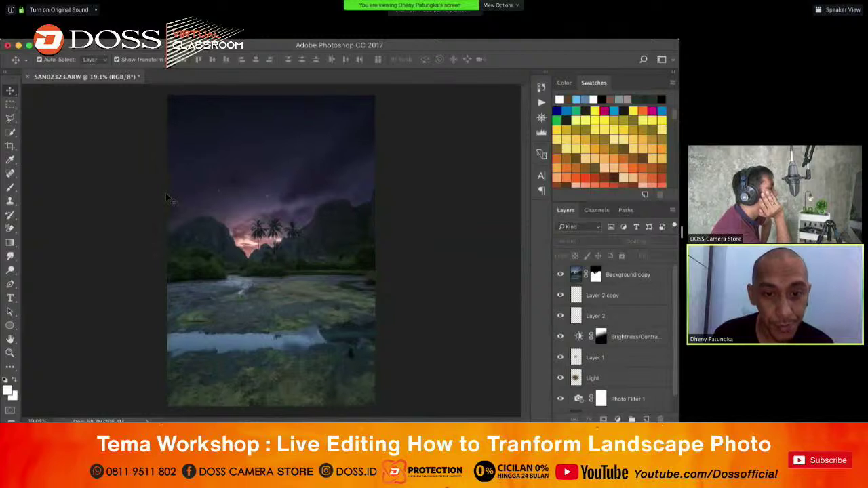
{"action": "scroll", "coordinate": [169, 197], "scroll_direction": "up", "scroll_amount": 4}
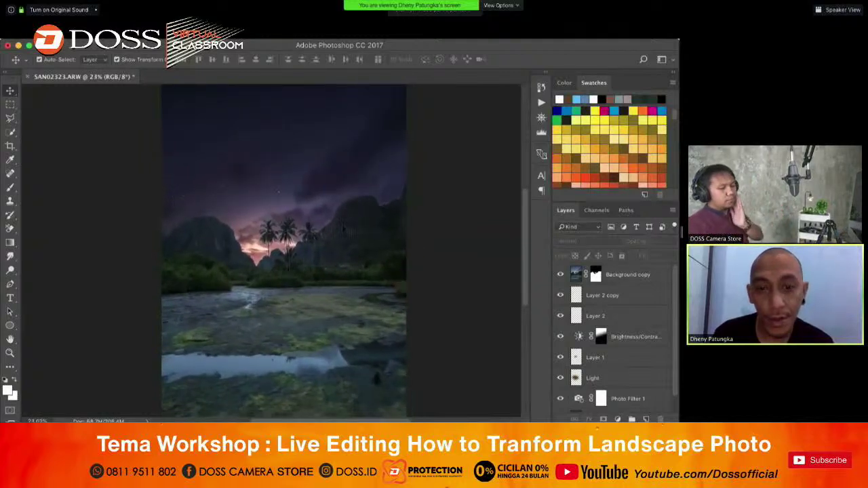
- Add a Curves adjustment clipped to the Background copy layer and pull its midtones down slightly to darken the foreground
{"action": "left_click", "coordinate": [384, 249]}
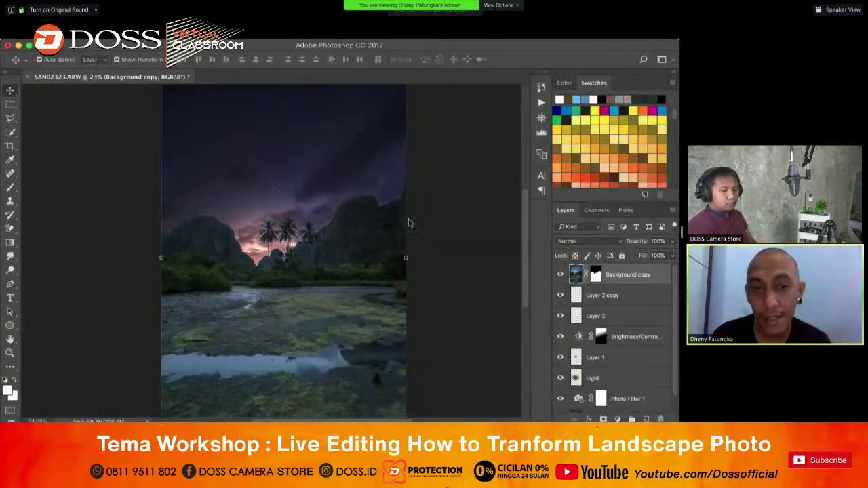
{"action": "left_click", "coordinate": [618, 419]}
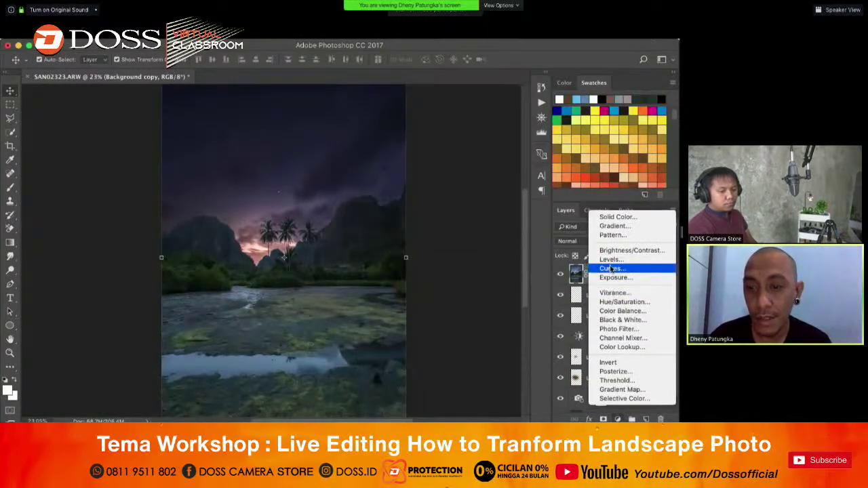
{"action": "left_click", "coordinate": [614, 269]}
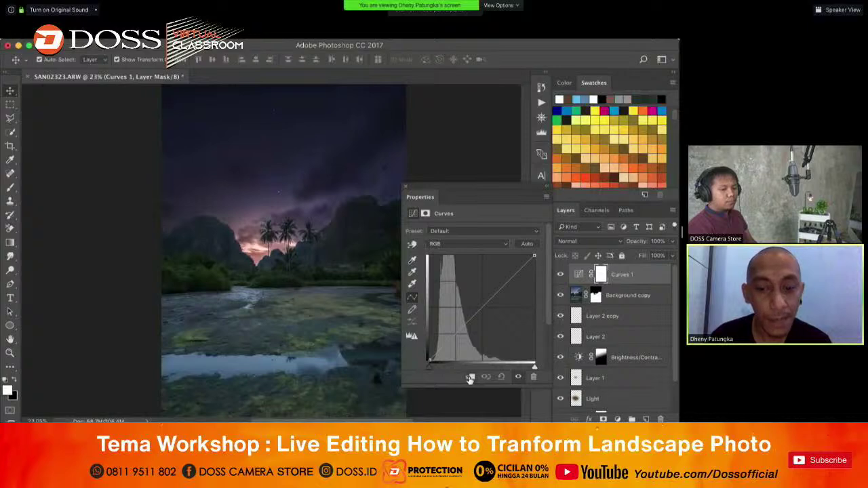
{"action": "left_click", "coordinate": [469, 376]}
{"action": "left_click_drag", "start_coordinate": [481, 311], "coordinate": [487, 313]}
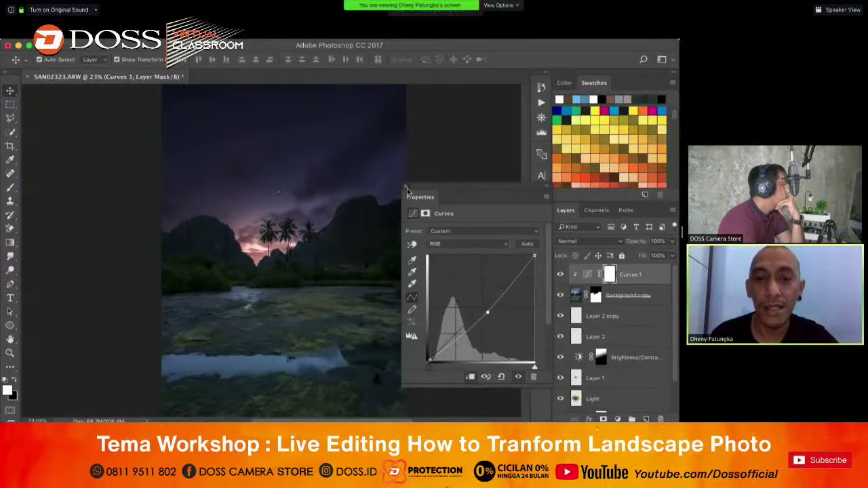
{"action": "left_click", "coordinate": [408, 190]}
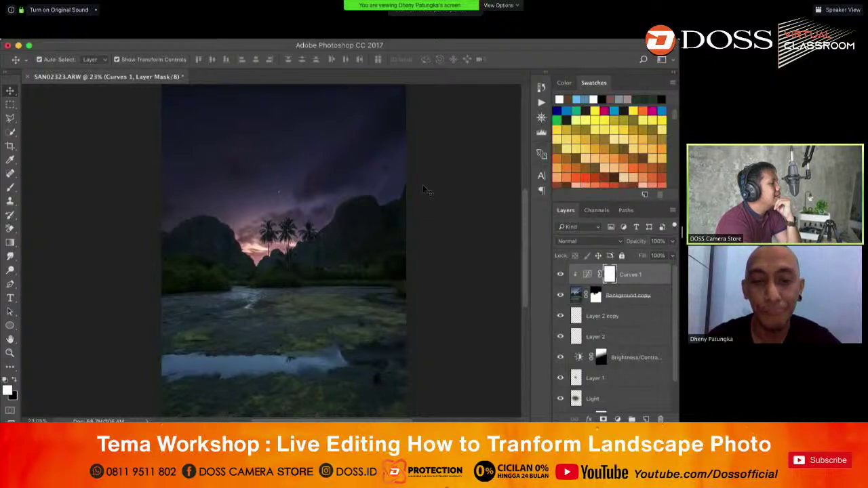
- Compare the image with and without Curves 1, and invert its layer mask to black
{"action": "key", "text": "F2"}
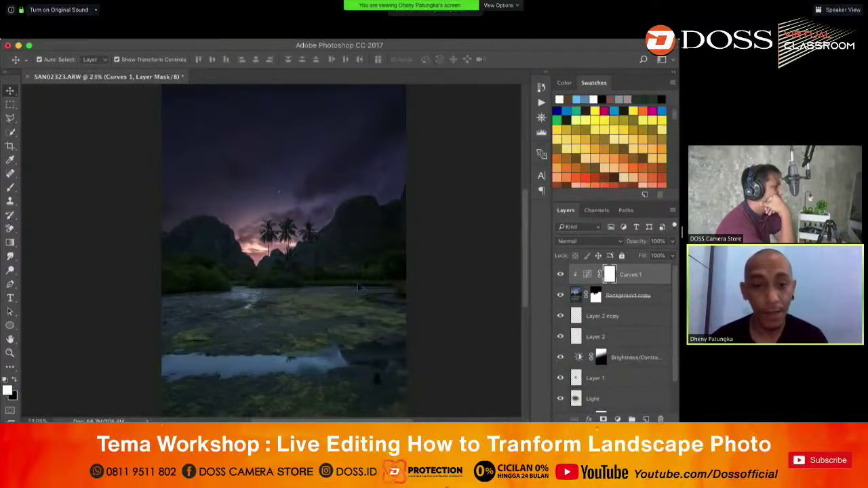
{"action": "scroll", "coordinate": [305, 312], "scroll_direction": "down", "scroll_amount": 1}
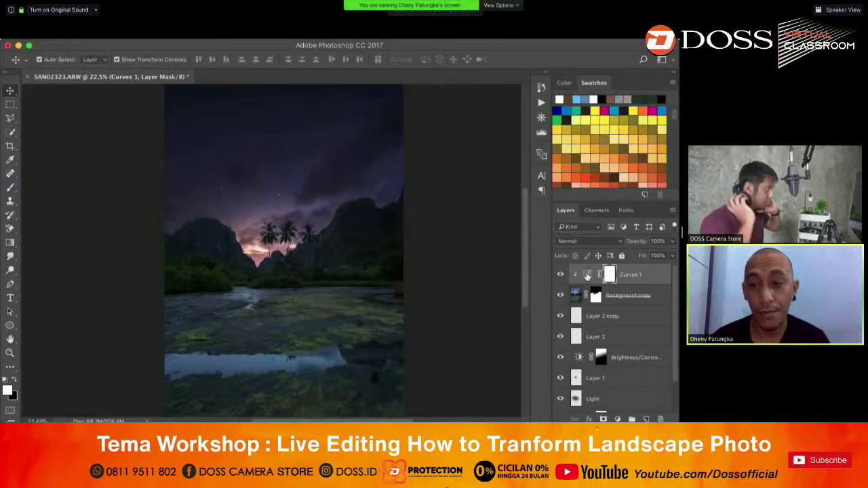
{"action": "left_click", "coordinate": [561, 274]}
{"action": "left_click", "coordinate": [561, 274]}
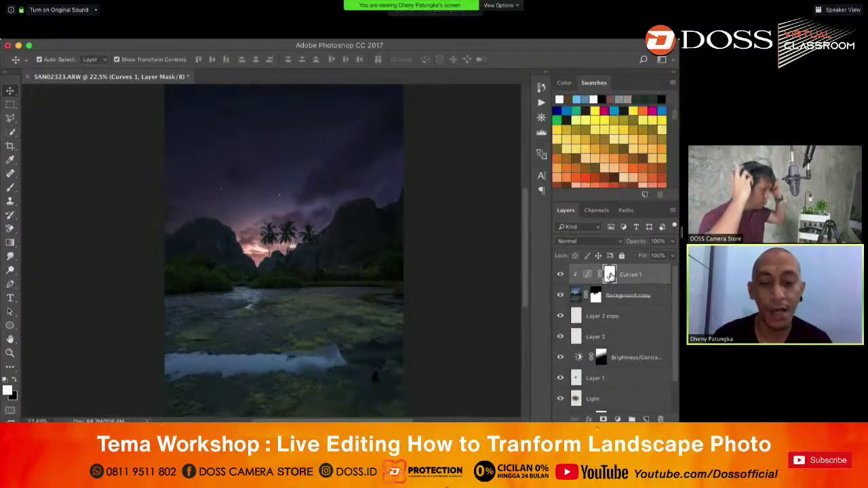
{"action": "key", "text": "super+i"}
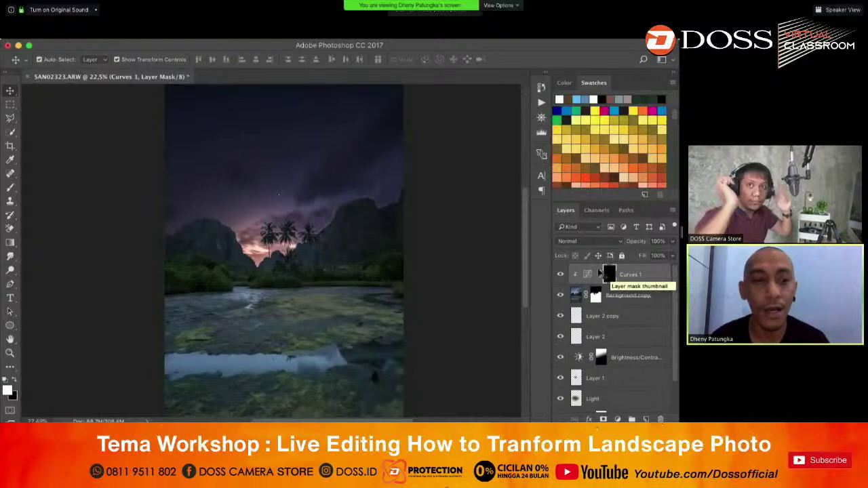
- Paint white on the Curves 1 mask over the mountains and shoreline with a large soft brush at 50% opacity
{"action": "left_click", "coordinate": [10, 188]}
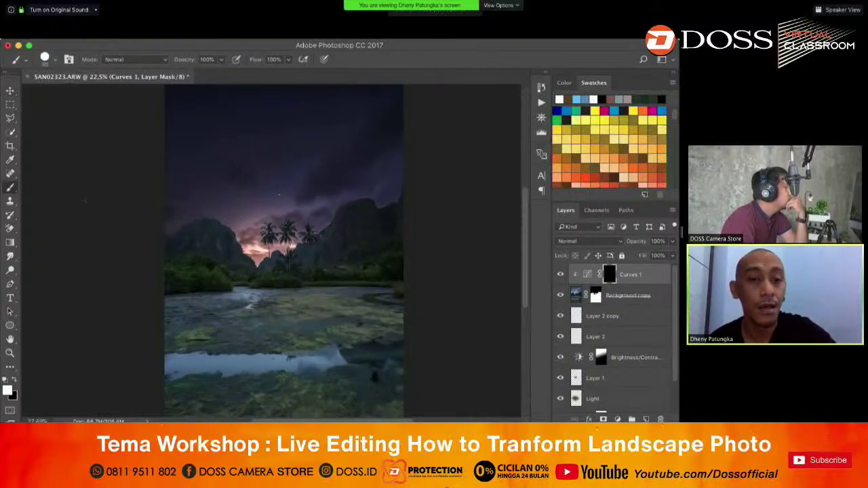
{"action": "left_click_drag", "start_coordinate": [249, 246], "coordinate": [272, 251]}
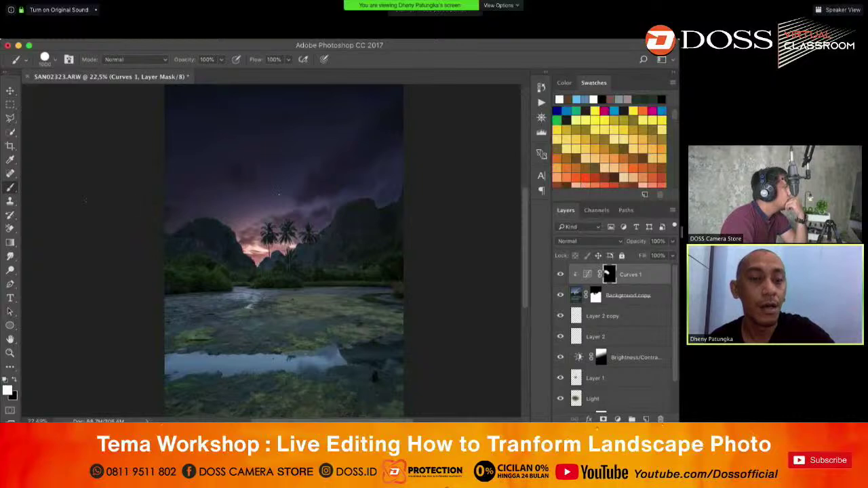
{"action": "left_click", "coordinate": [265, 195]}
{"action": "right_click", "coordinate": [265, 195]}
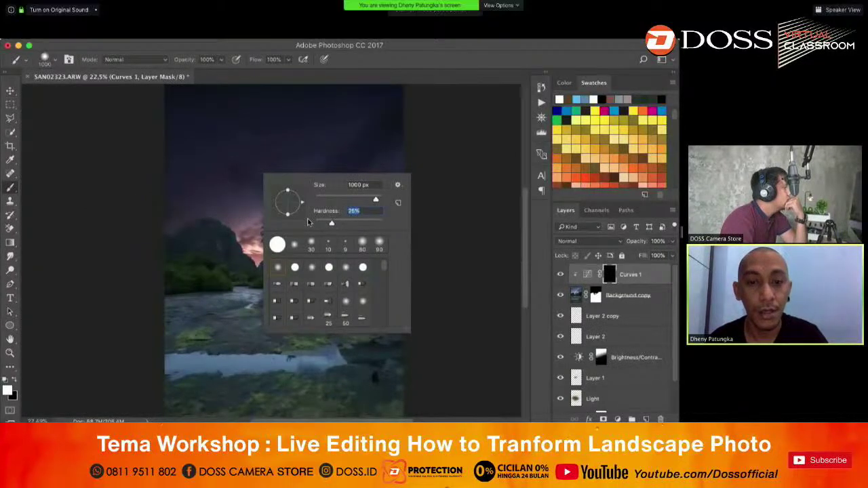
{"action": "key", "text": "Return"}
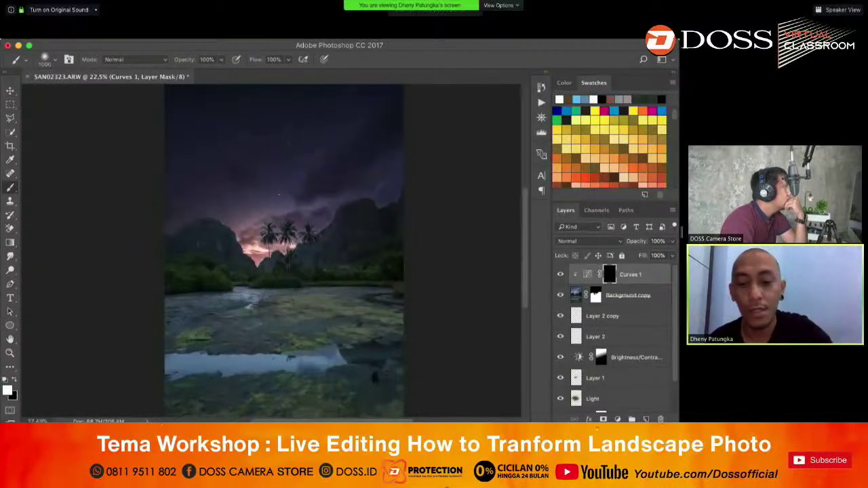
{"action": "key", "text": "5"}
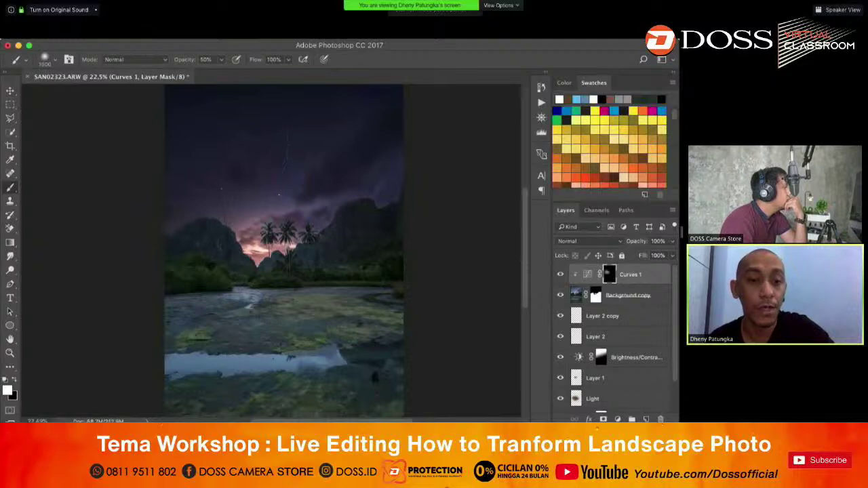
{"action": "left_click", "coordinate": [278, 194]}
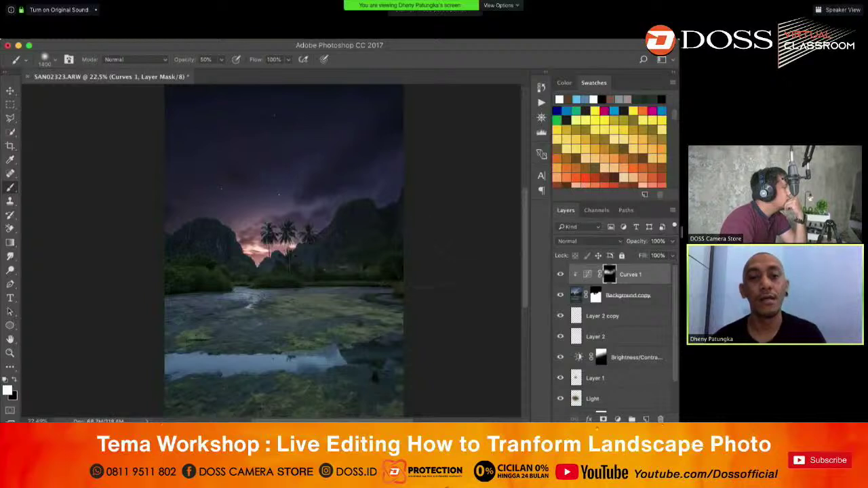
- Merge the layers from Layer 2 copy down to Background, and flatten the whole image
{"action": "key", "text": "v"}
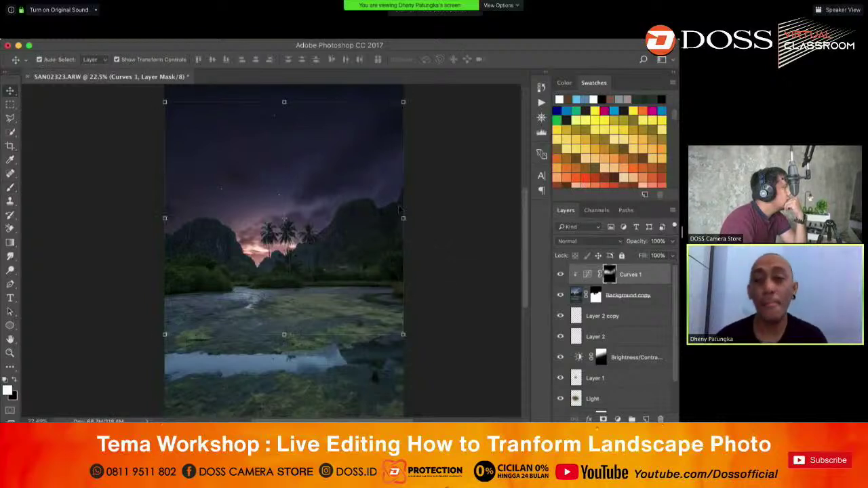
{"action": "left_click", "coordinate": [630, 317]}
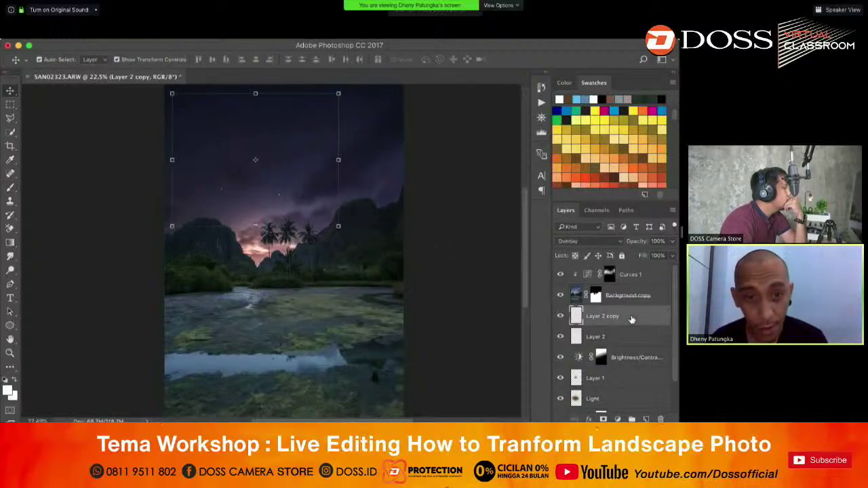
{"action": "scroll", "coordinate": [455, 324], "scroll_direction": "down", "scroll_amount": 2}
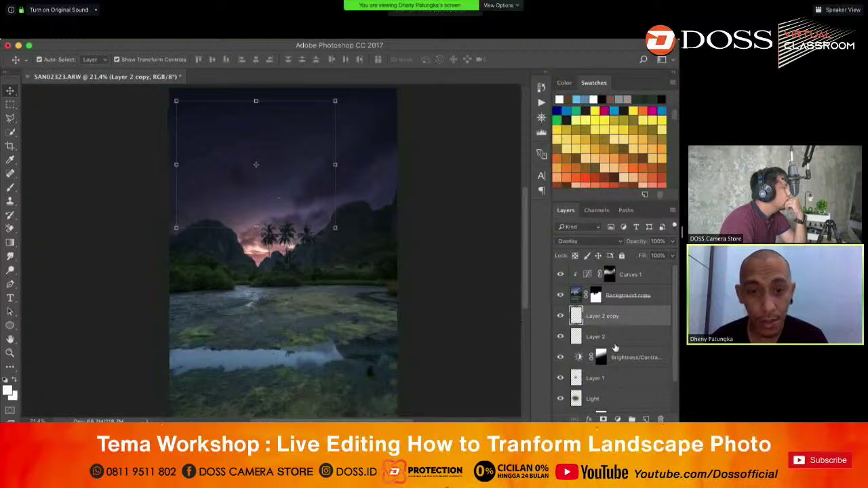
{"action": "scroll", "coordinate": [625, 359], "scroll_direction": "down", "scroll_amount": 3}
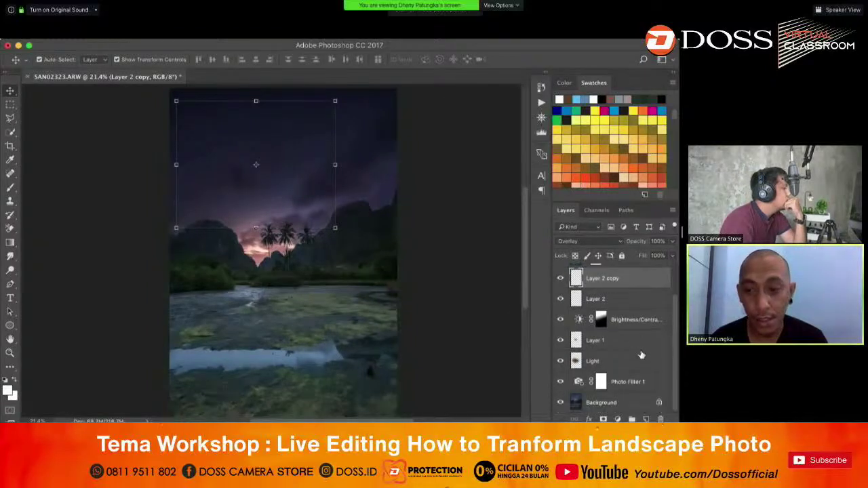
{"action": "right_click", "coordinate": [614, 403]}
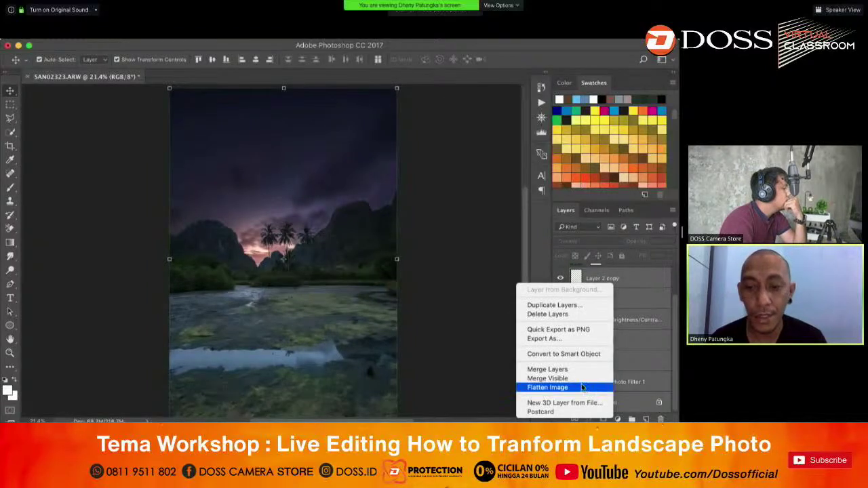
{"action": "left_click", "coordinate": [579, 369]}
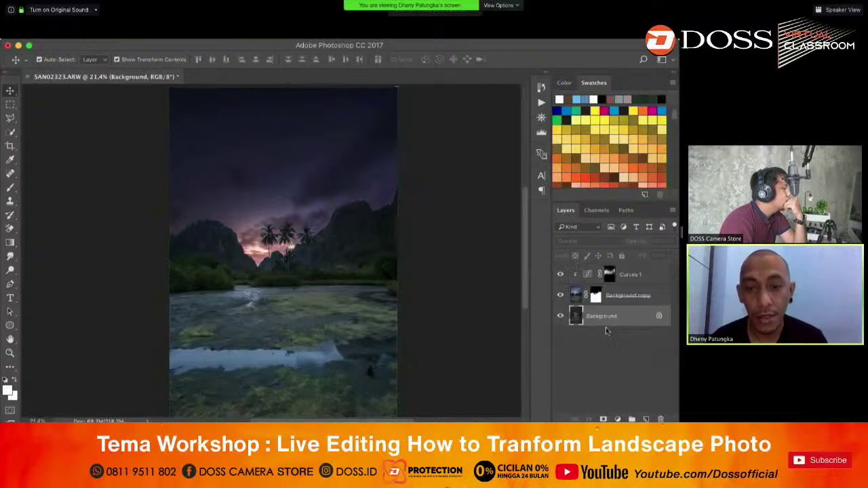
{"action": "right_click", "coordinate": [613, 321]}
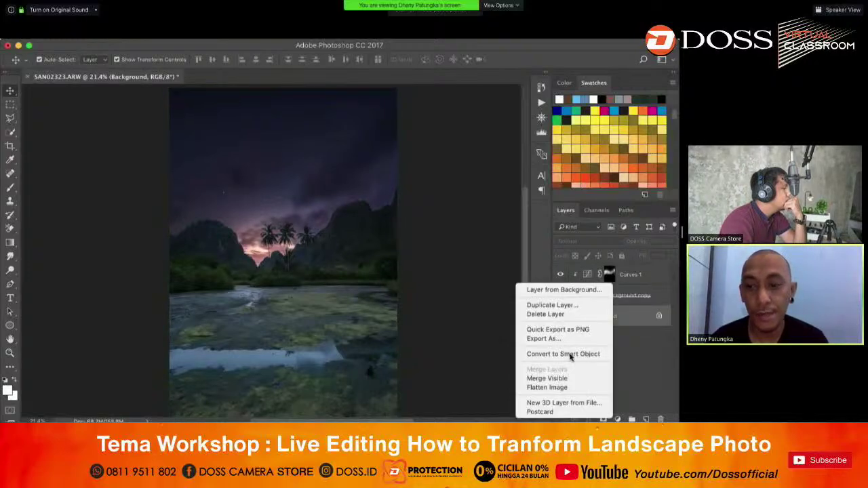
{"action": "left_click", "coordinate": [553, 387]}
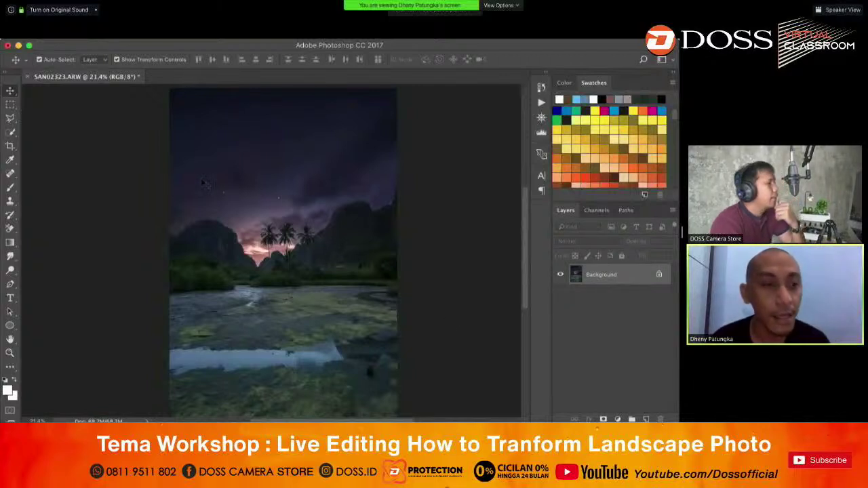
- Select the upper part of the photo from the sky down to the shoreline with a rectangular marquee and copy it to a new layer
{"action": "key", "text": "ctrl+0"}
{"action": "scroll", "coordinate": [122, 157], "scroll_direction": "down", "scroll_amount": 1}
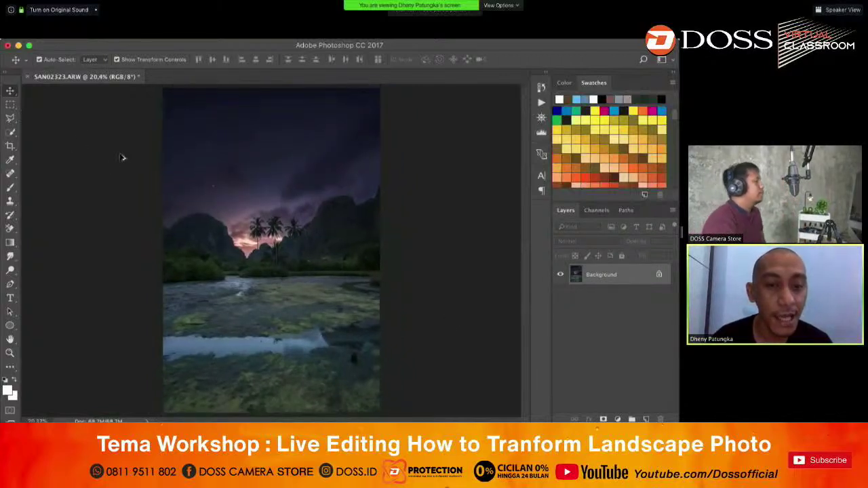
{"action": "scroll", "coordinate": [122, 157], "scroll_direction": "down", "scroll_amount": 2}
{"action": "key", "text": "m"}
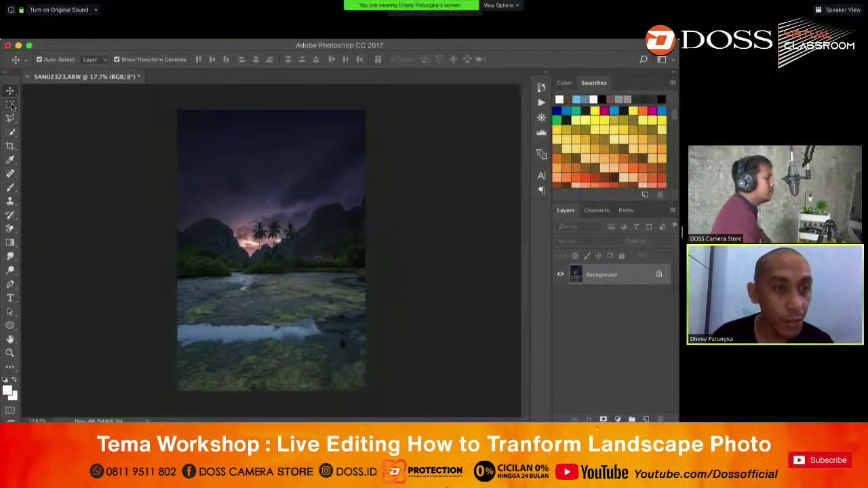
{"action": "left_click_drag", "start_coordinate": [160, 95], "coordinate": [522, 271]}
{"action": "key", "text": "ctrl+j"}
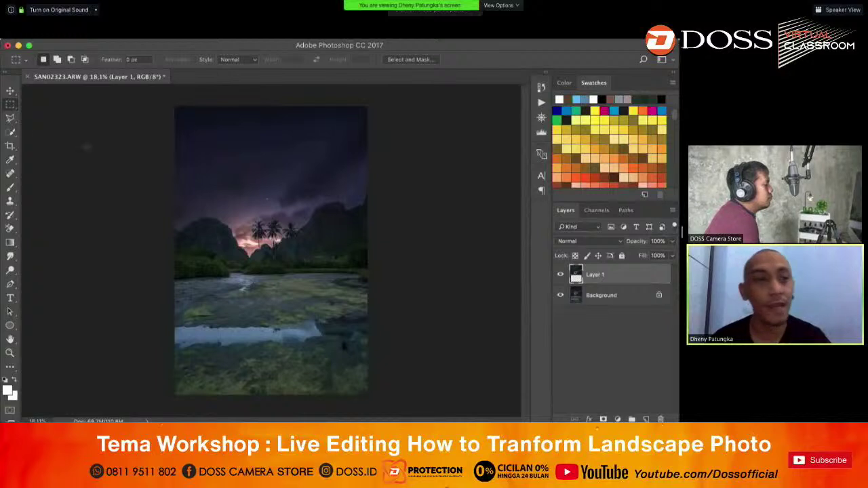
- Flip Layer 1 vertically with Free Transform and move it down below the shoreline as a mirrored reflection covering the water
{"action": "left_click", "coordinate": [10, 90]}
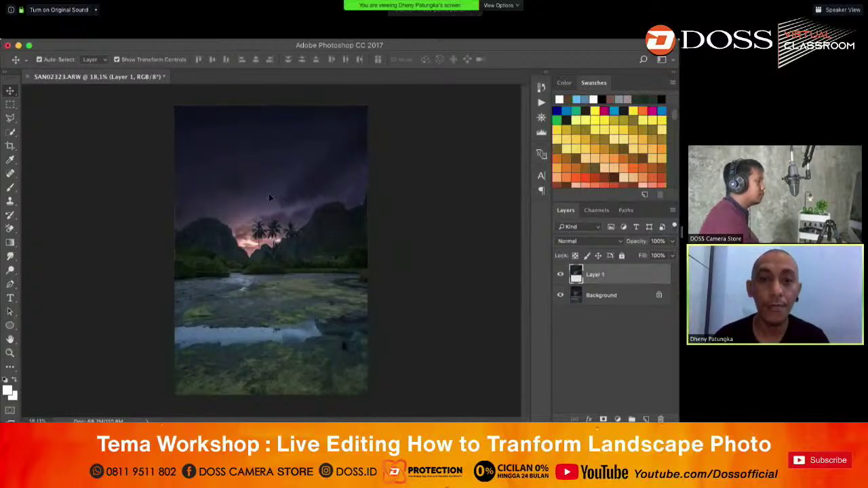
{"action": "key", "text": "ctrl+t"}
{"action": "right_click", "coordinate": [278, 178]}
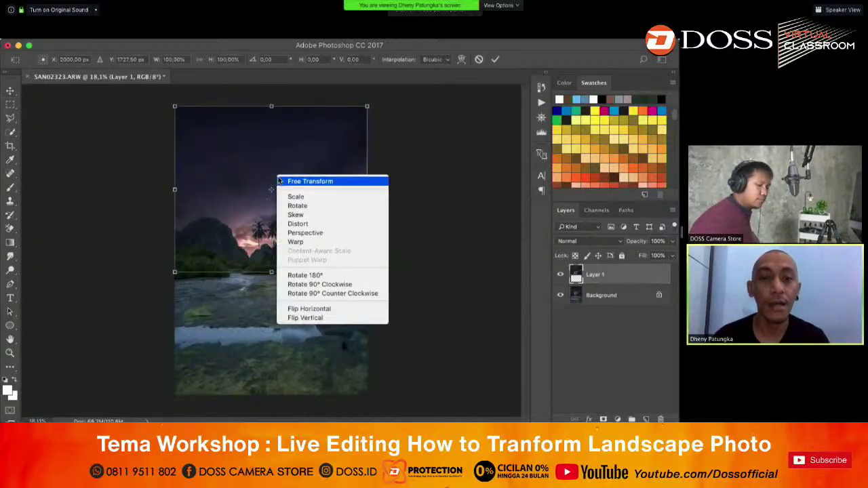
{"action": "left_click", "coordinate": [305, 317]}
{"action": "left_click_drag", "start_coordinate": [314, 140], "coordinate": [306, 299]}
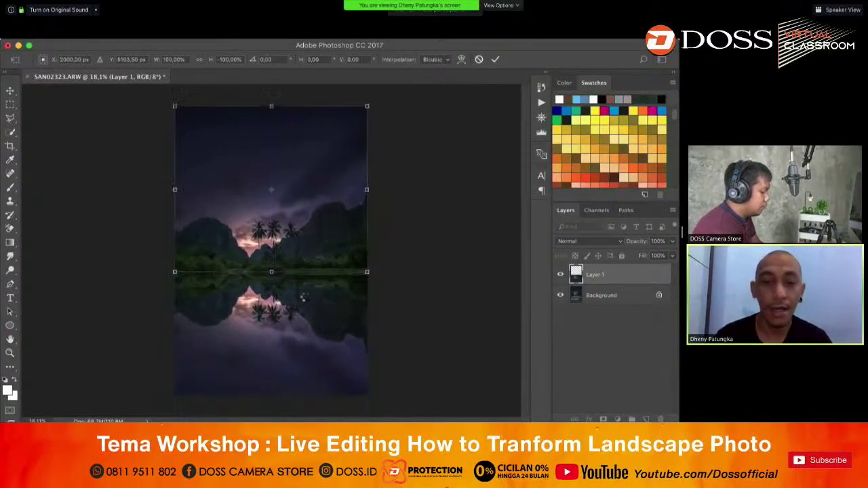
{"action": "key", "text": "Return"}
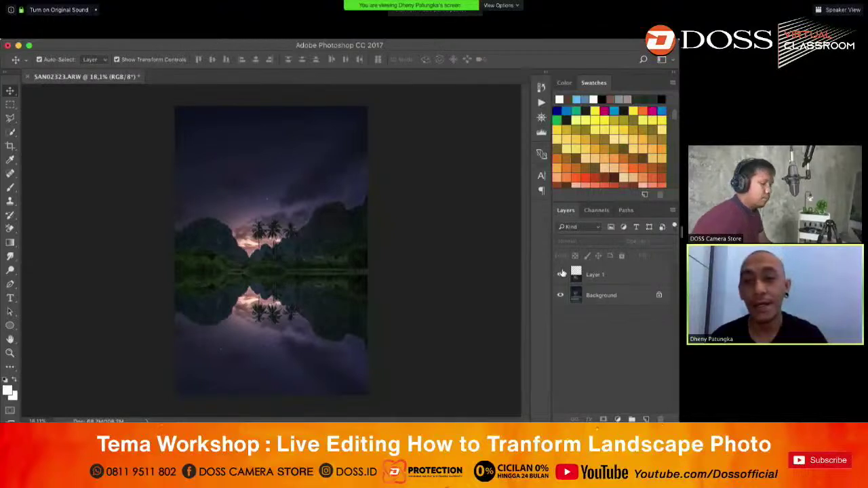
- Compare the scene with and without the Layer 1 reflection, leave Layer 1 hidden and select the Background layer
{"action": "left_click", "coordinate": [559, 273]}
{"action": "left_click", "coordinate": [560, 273]}
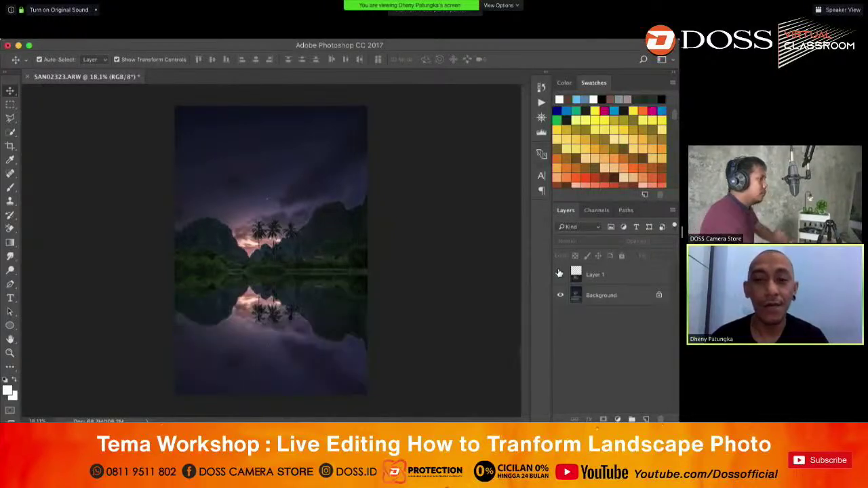
{"action": "left_click", "coordinate": [560, 274]}
{"action": "left_click", "coordinate": [560, 275]}
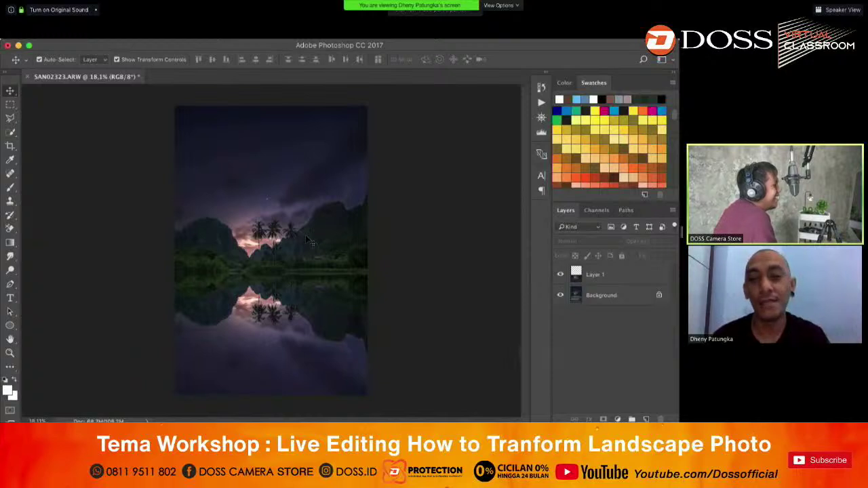
{"action": "left_click", "coordinate": [560, 274]}
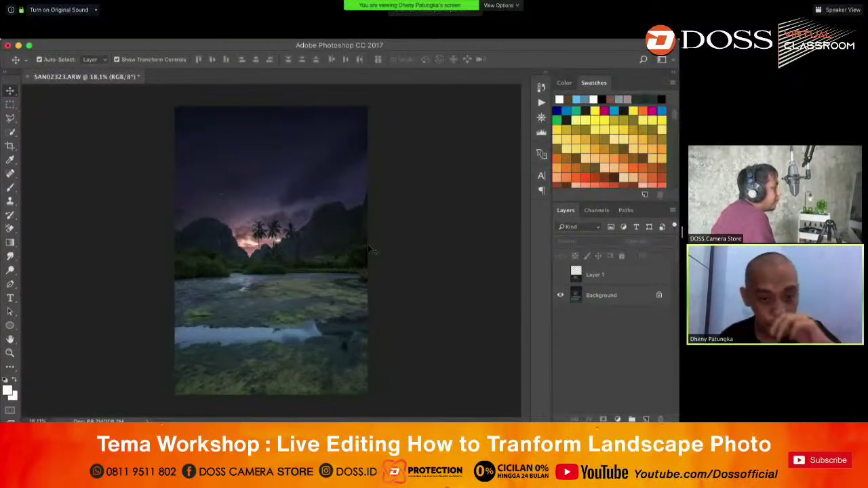
{"action": "left_click", "coordinate": [561, 275]}
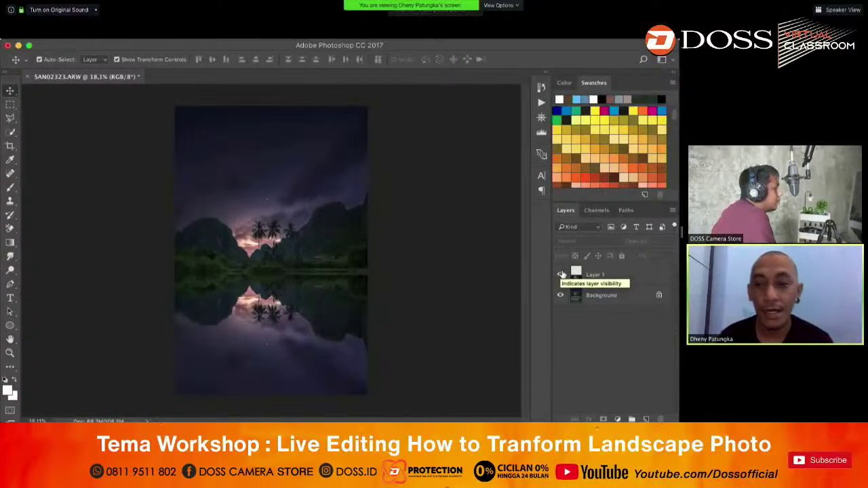
{"action": "left_click", "coordinate": [560, 274]}
{"action": "left_click", "coordinate": [617, 297]}
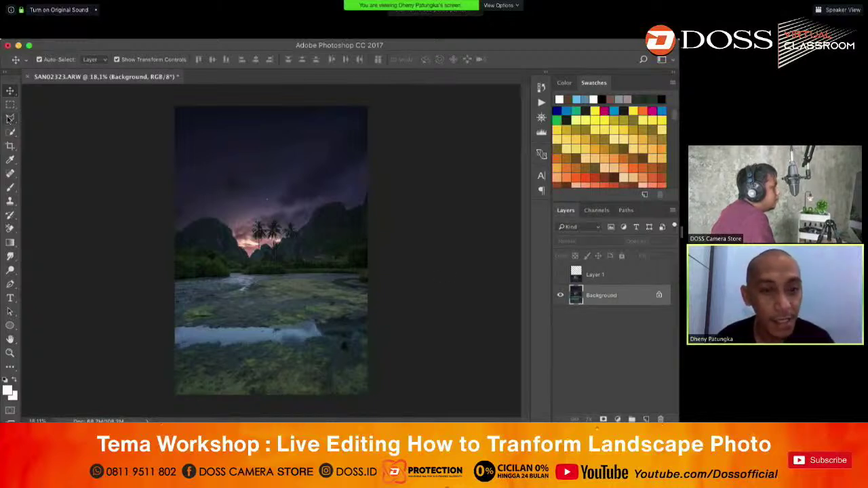
- Copy the shoreline strip below the mountains from the Background using Quick Selection, place the copy above Layer 1, and show Layer 1
{"action": "left_click", "coordinate": [11, 132]}
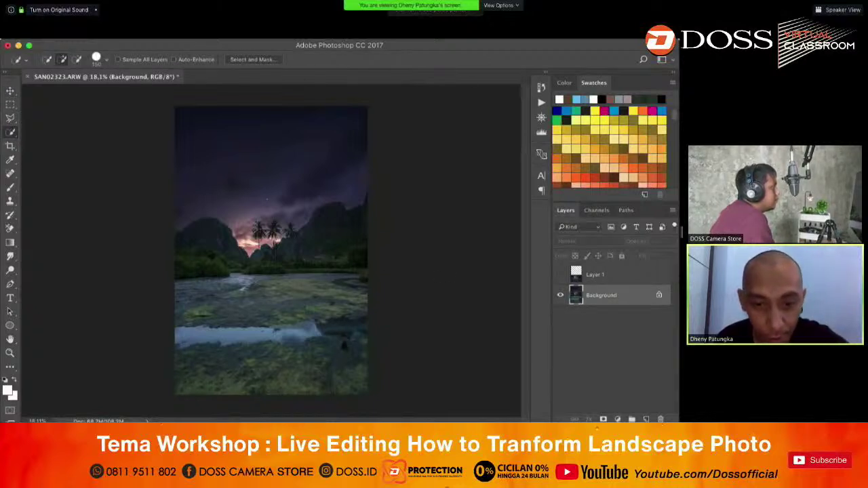
{"action": "left_click", "coordinate": [365, 271]}
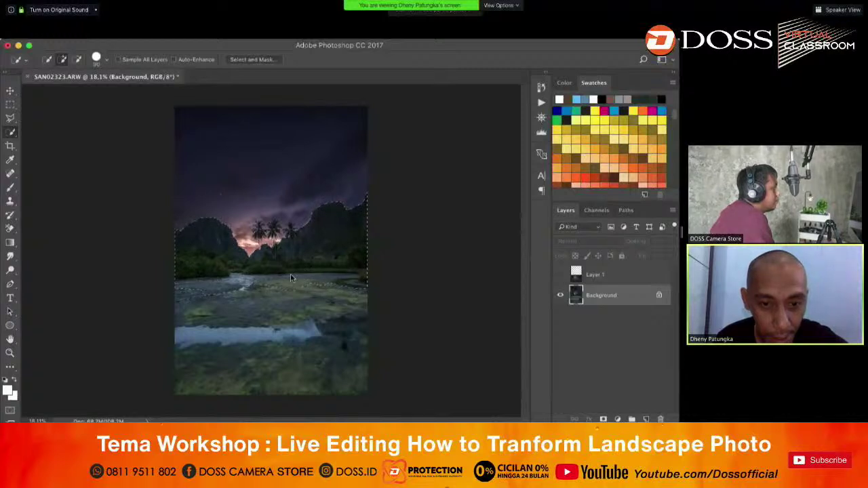
{"action": "key", "text": "alt"}
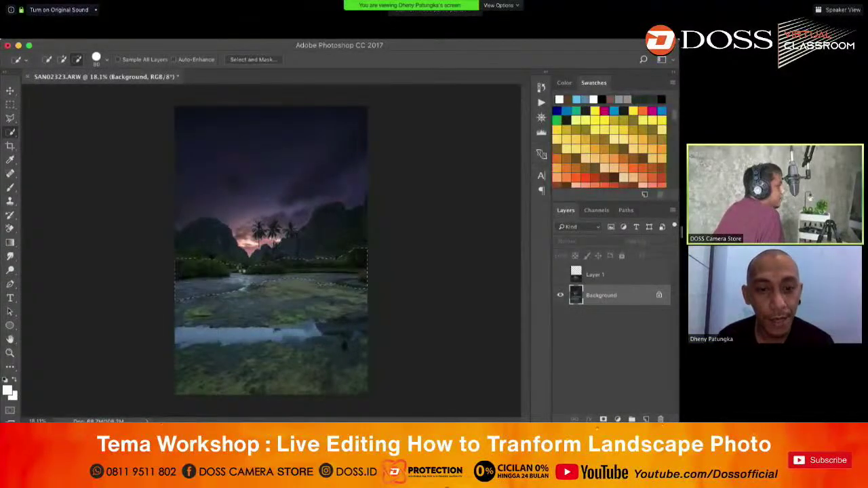
{"action": "key", "text": "alt"}
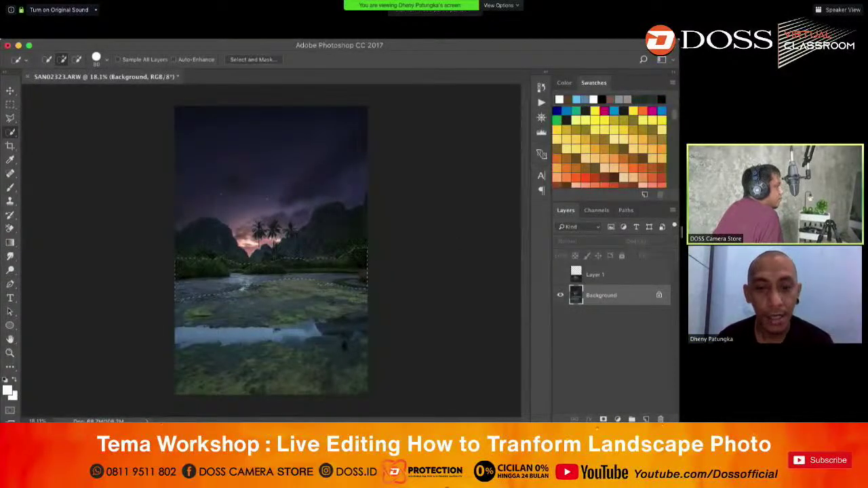
{"action": "key", "text": "alt"}
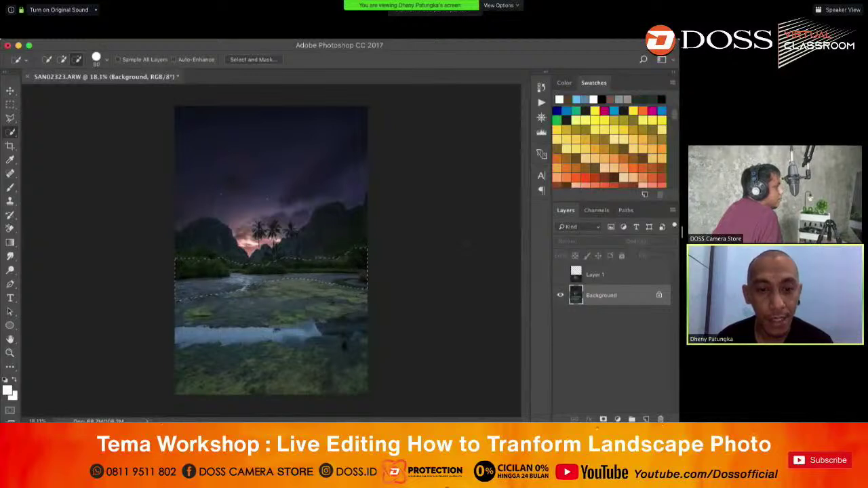
{"action": "key", "text": "super+j"}
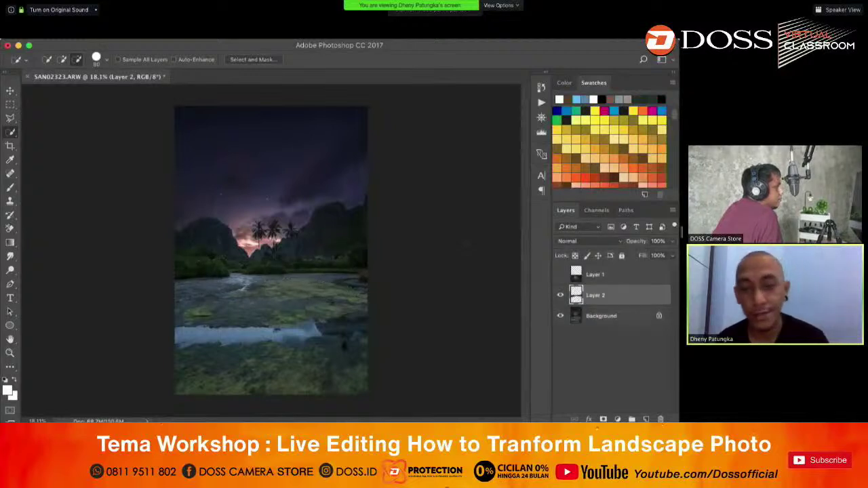
{"action": "left_click_drag", "start_coordinate": [616, 278], "coordinate": [613, 272]}
{"action": "left_click", "coordinate": [560, 296]}
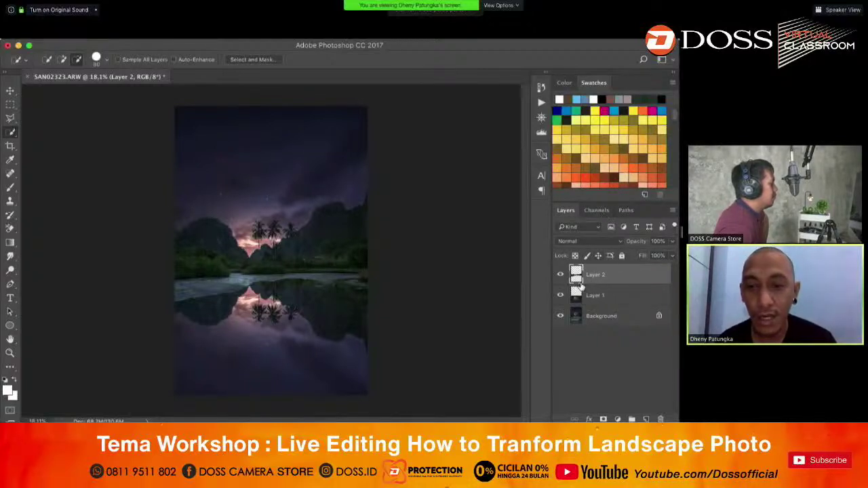
- Copy the mossy foreground water from the Background using a size 600 Quick Selection, and place it between Layer 1 and Layer 2 with all layers shown
{"action": "left_click", "coordinate": [560, 275]}
{"action": "left_click", "coordinate": [560, 296]}
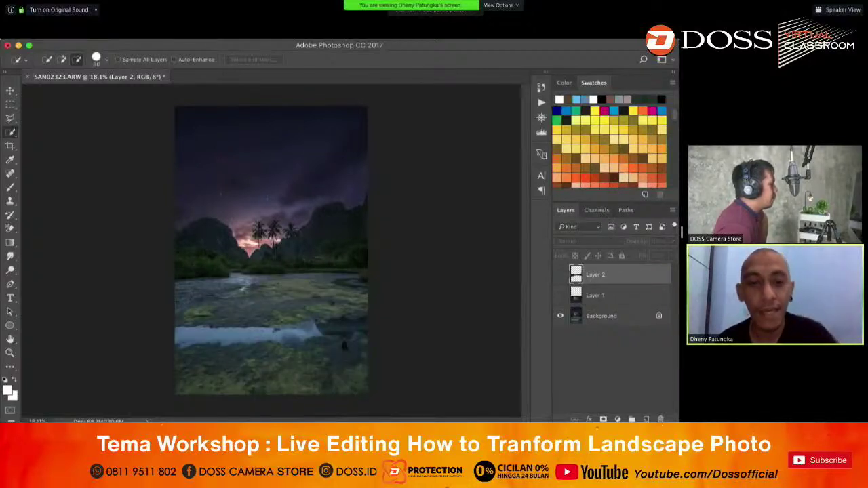
{"action": "left_click", "coordinate": [591, 318]}
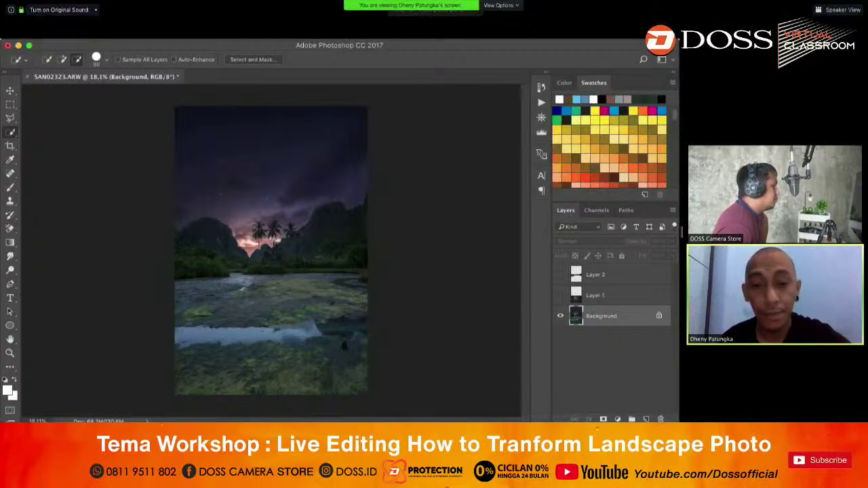
{"action": "key", "text": "bracketright"}
{"action": "key", "text": "bracketright"}
{"action": "key", "text": "bracketright"}
{"action": "key", "text": "bracketright"}
{"action": "key", "text": "bracketright"}
{"action": "key", "text": "bracketright"}
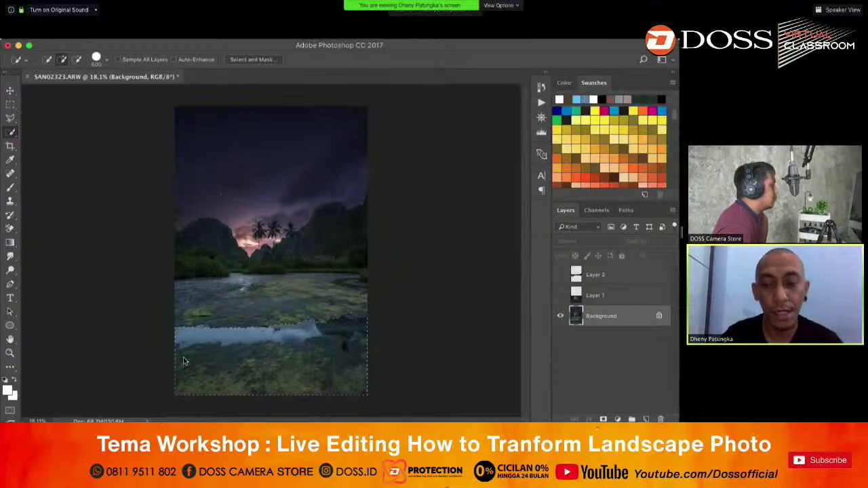
{"action": "key", "text": "ctrl+j"}
{"action": "left_click_drag", "start_coordinate": [613, 311], "coordinate": [607, 292]}
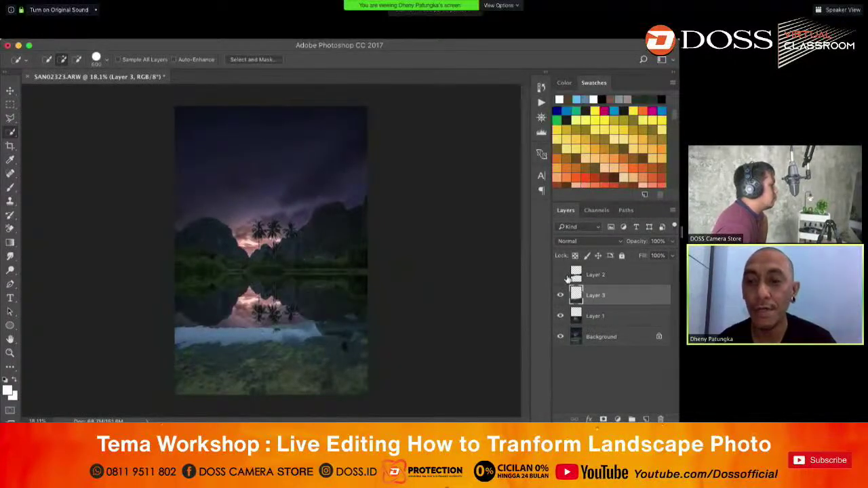
{"action": "left_click", "coordinate": [564, 275]}
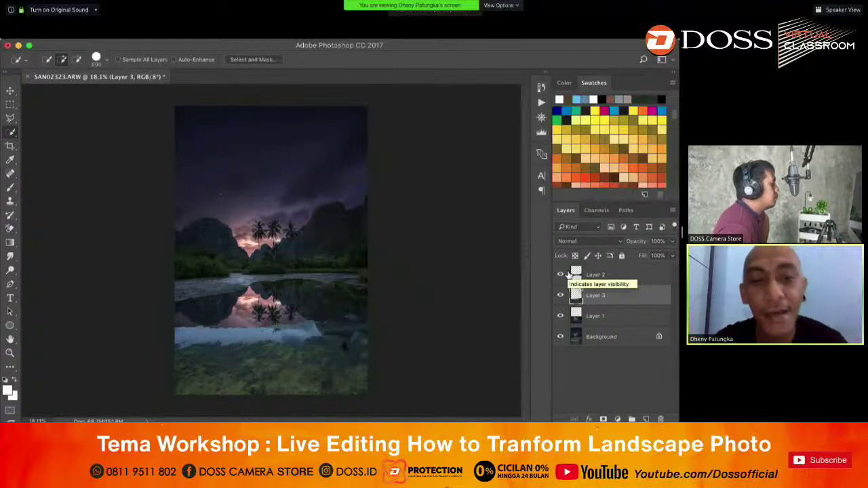
- Soften the lower edge of Layer 2's shoreline strip into the reflection using a soft Eraser at 30% opacity, enlarging the brush to 700
{"action": "left_click", "coordinate": [10, 91]}
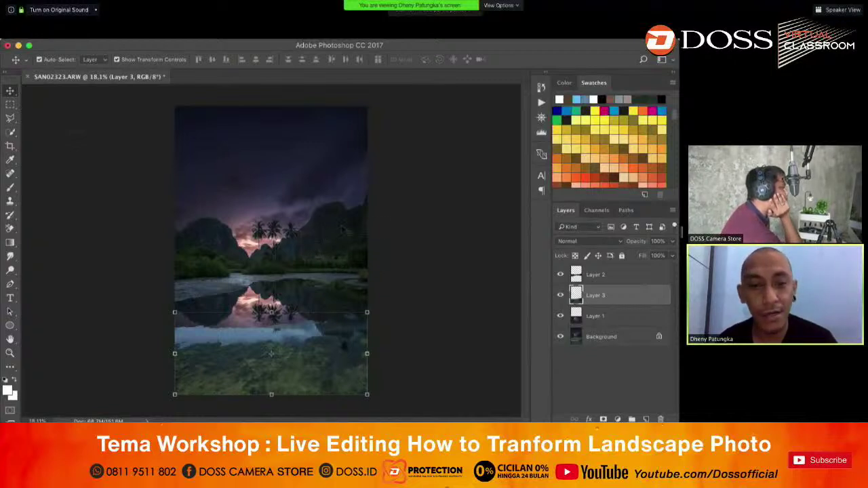
{"action": "left_click", "coordinate": [418, 244]}
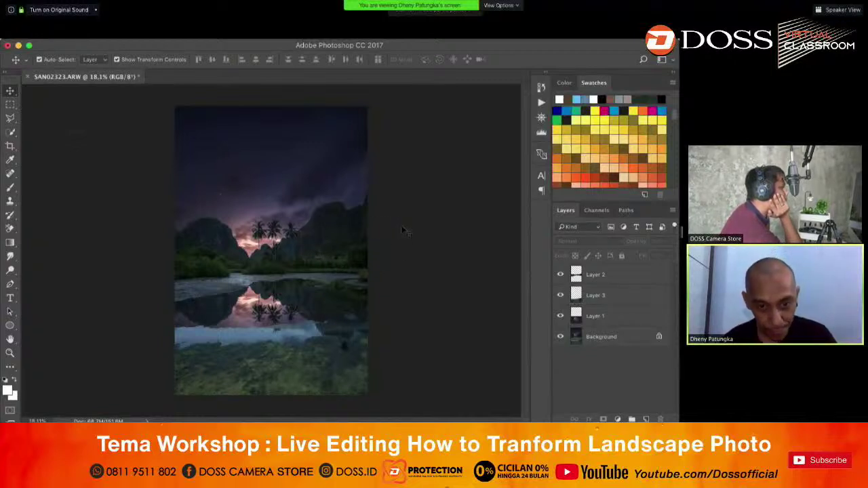
{"action": "left_click", "coordinate": [204, 278]}
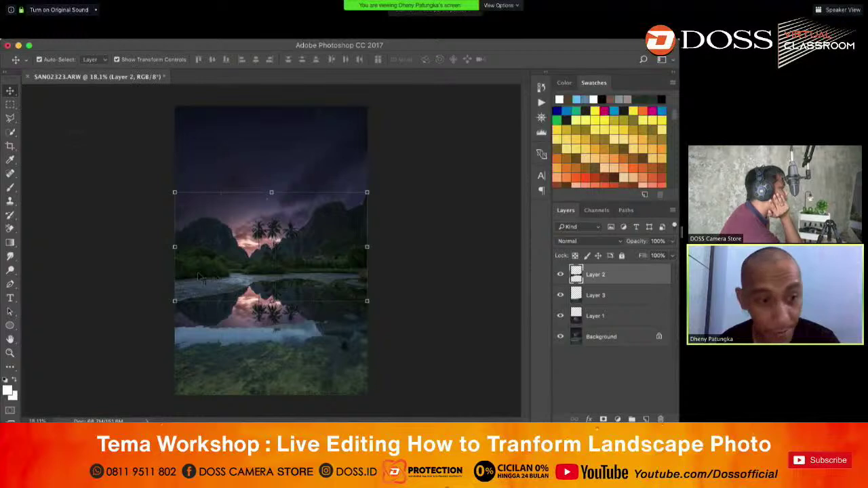
{"action": "left_click_drag", "start_coordinate": [10, 229], "coordinate": [41, 229]}
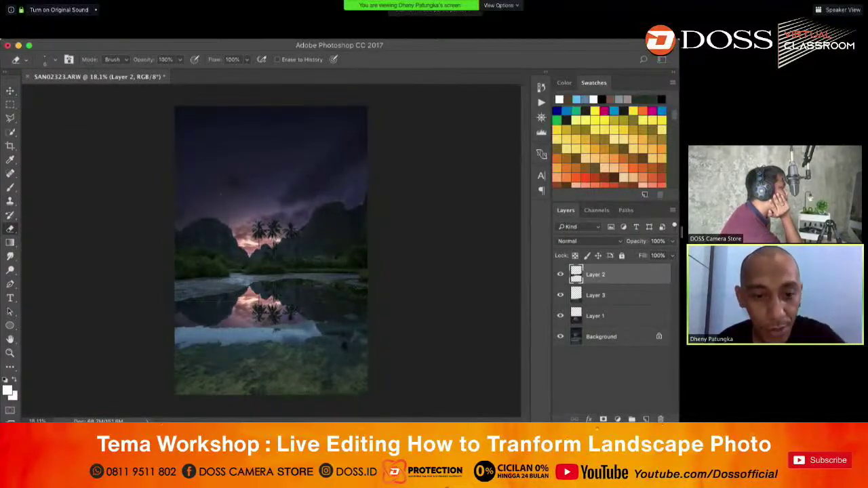
{"action": "key", "text": "super+plus"}
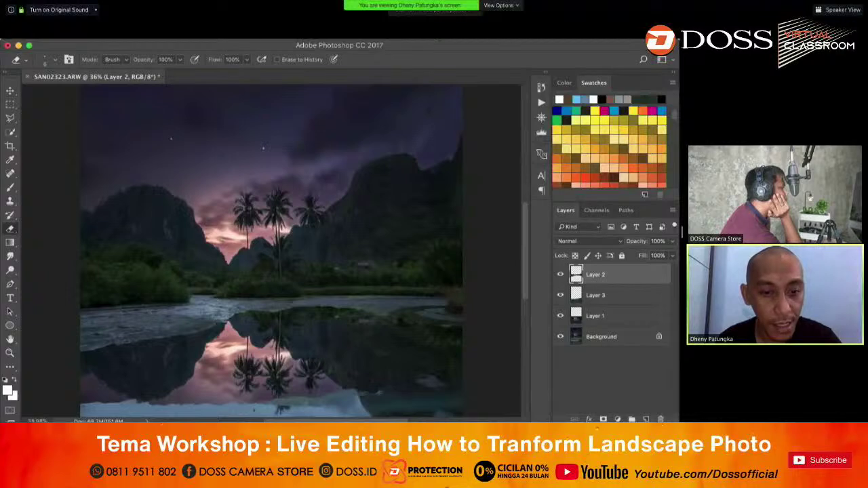
{"action": "left_click_drag", "start_coordinate": [203, 330], "coordinate": [238, 280]}
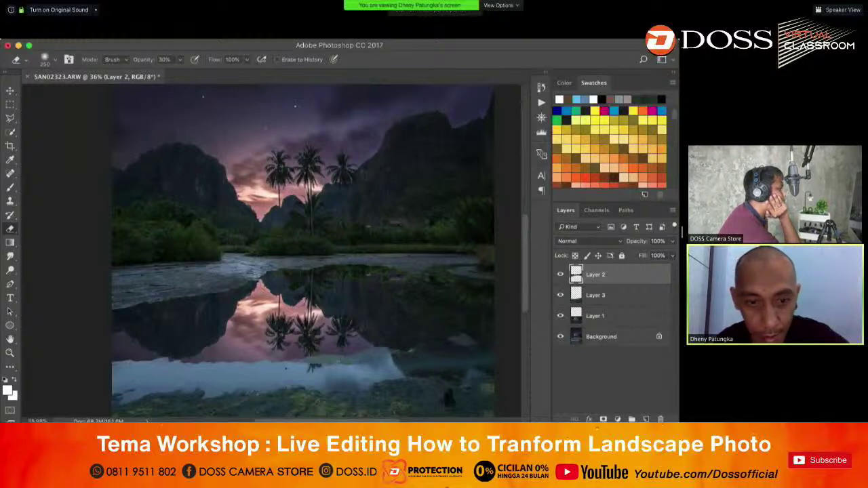
{"action": "key", "text": "bracketright"}
{"action": "key", "text": "bracketright"}
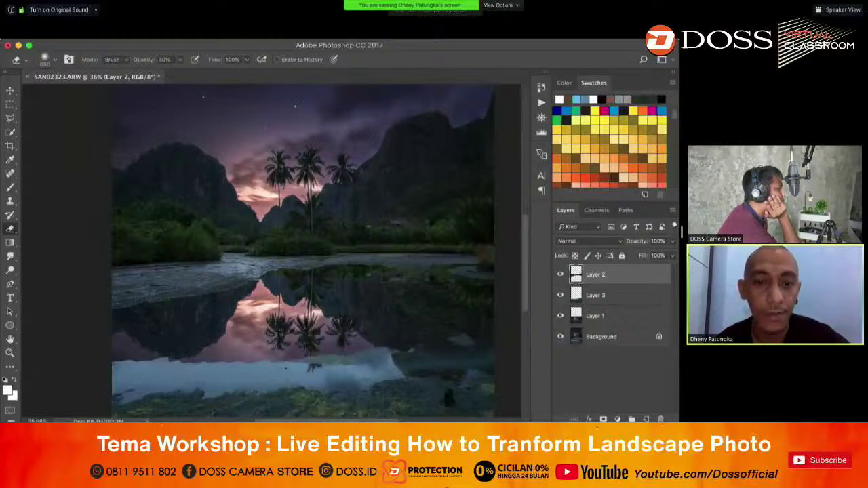
{"action": "key", "text": "bracketright"}
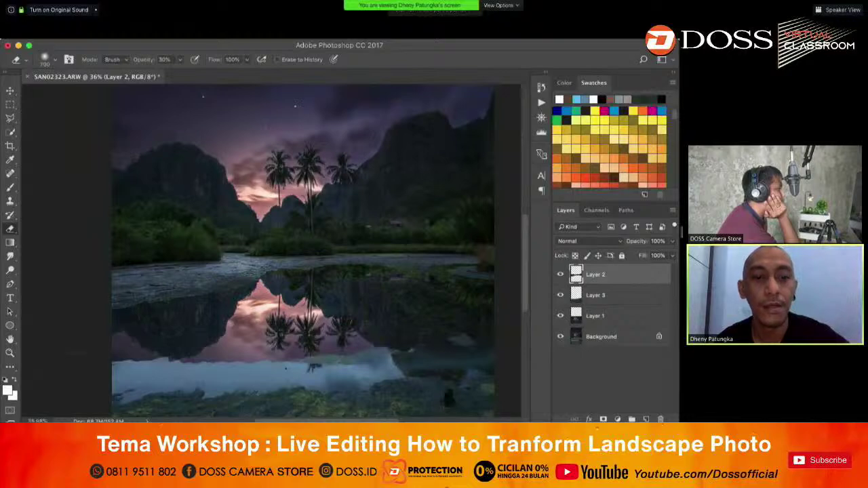
{"action": "scroll", "coordinate": [258, 292], "scroll_direction": "down", "scroll_amount": 1}
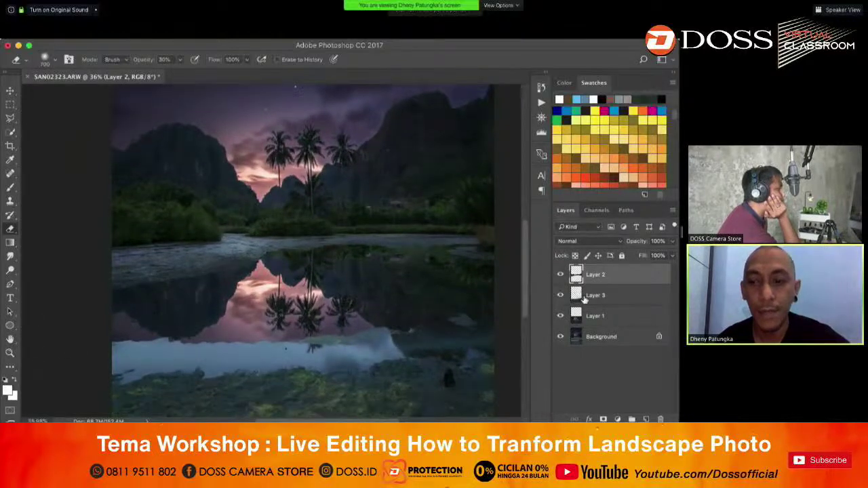
- Erase the upper edge of Layer 3 with the soft Eraser at 30% to 40% opacity to blend the pale water into the reflection
{"action": "left_click", "coordinate": [580, 295]}
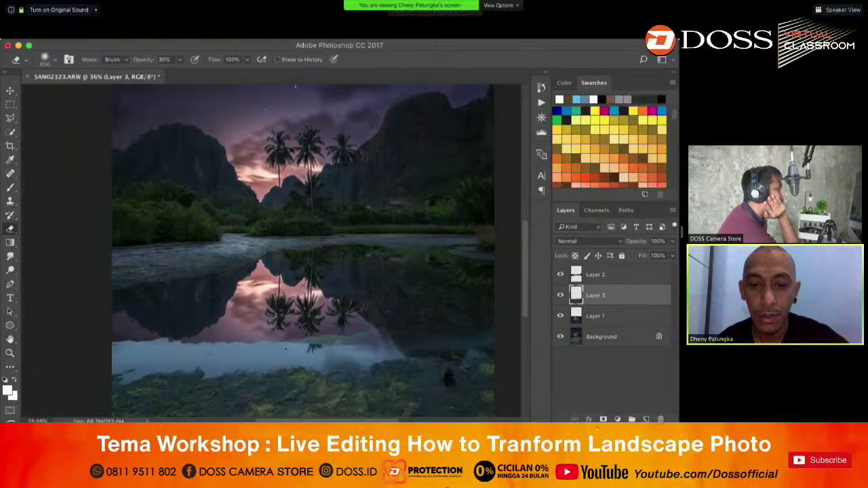
{"action": "left_click_drag", "start_coordinate": [285, 348], "coordinate": [115, 353]}
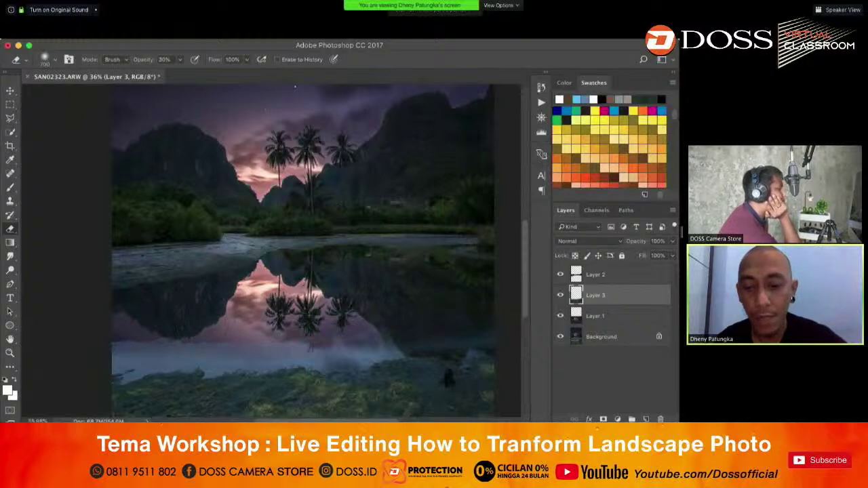
{"action": "key", "text": "0"}
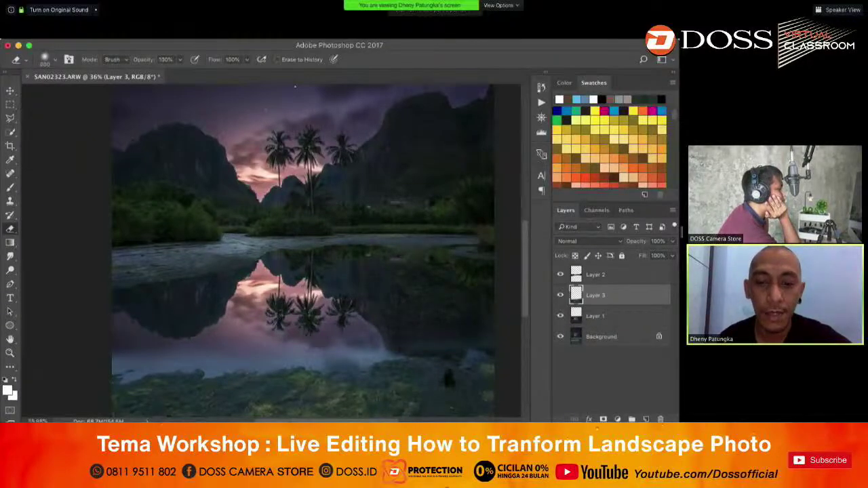
{"action": "key", "text": "4"}
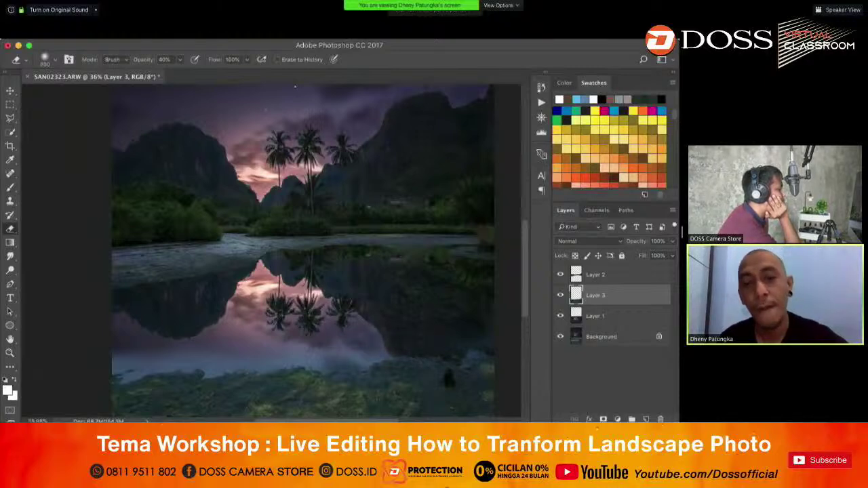
{"action": "scroll", "coordinate": [295, 87], "scroll_direction": "down", "scroll_amount": 3}
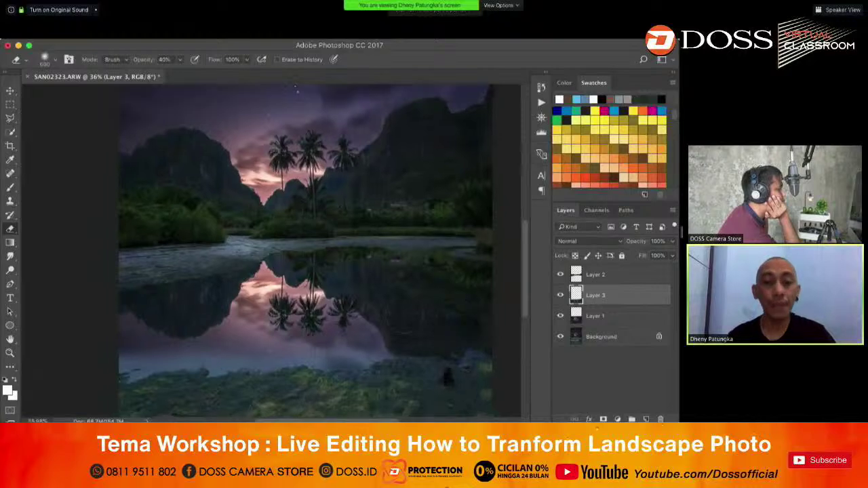
{"action": "scroll", "coordinate": [325, 251], "scroll_direction": "down", "scroll_amount": 2}
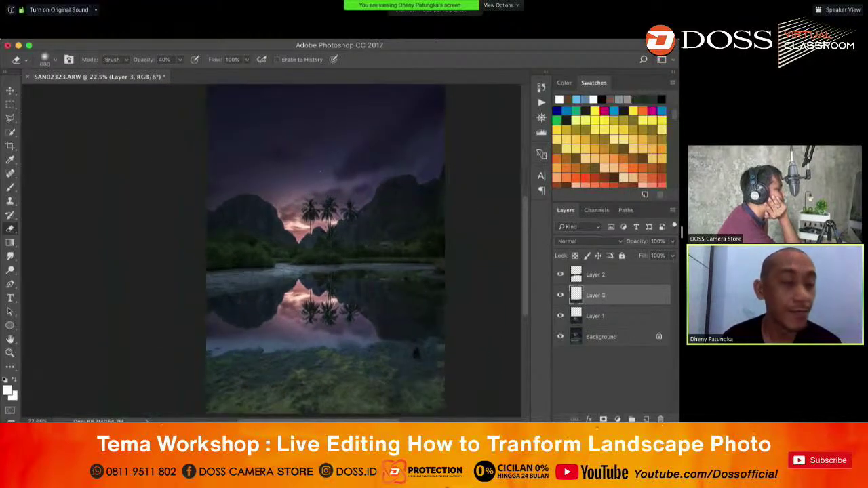
{"action": "scroll", "coordinate": [326, 250], "scroll_direction": "up", "scroll_amount": 1}
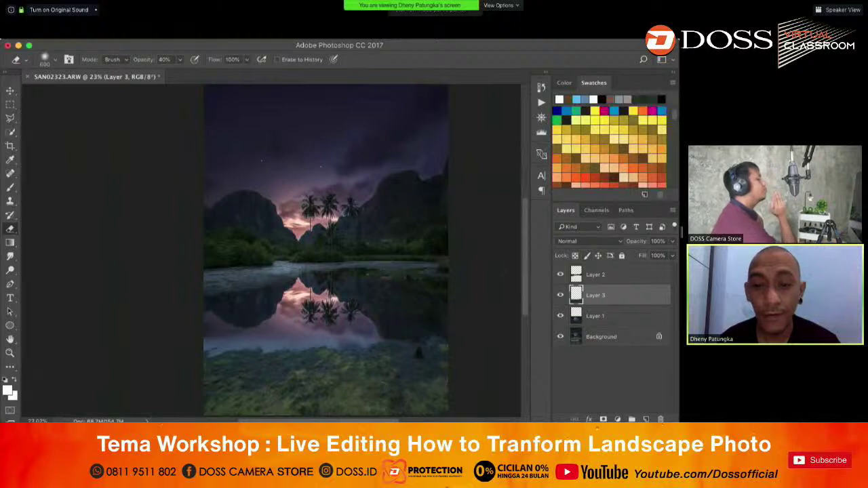
- Add a Selective Color adjustment above Layer 3 and clip it to that layer
{"action": "left_click", "coordinate": [10, 90]}
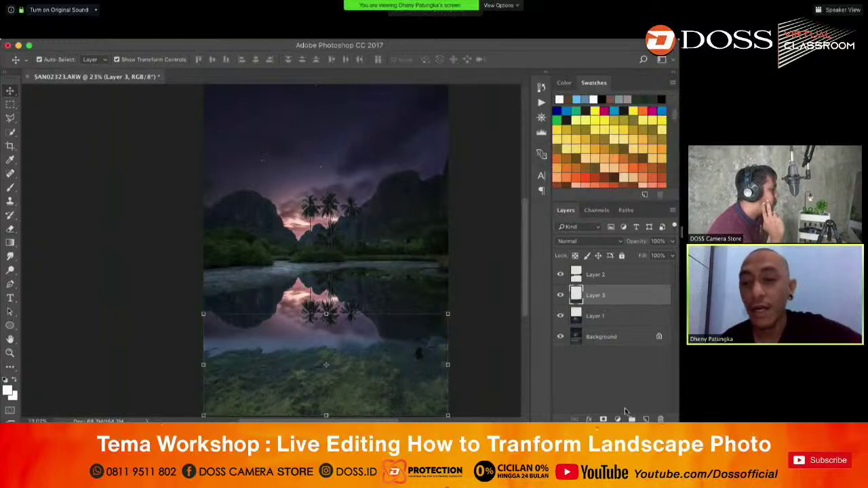
{"action": "left_click", "coordinate": [617, 419]}
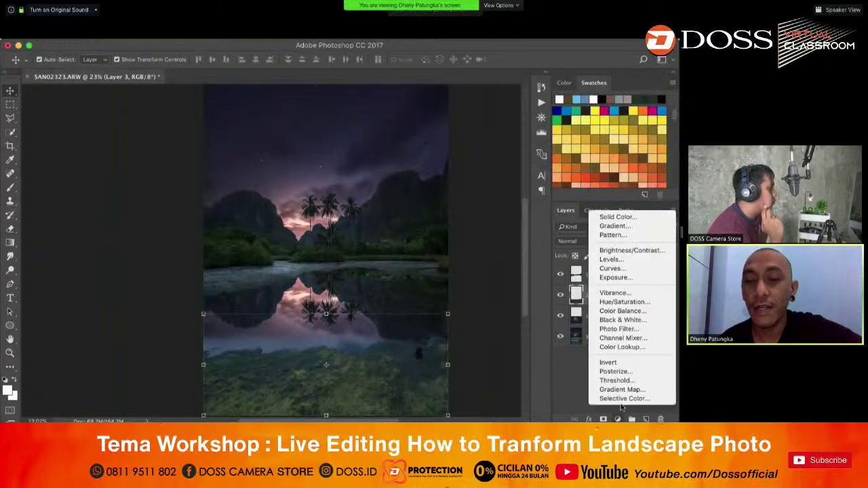
{"action": "left_click", "coordinate": [621, 402]}
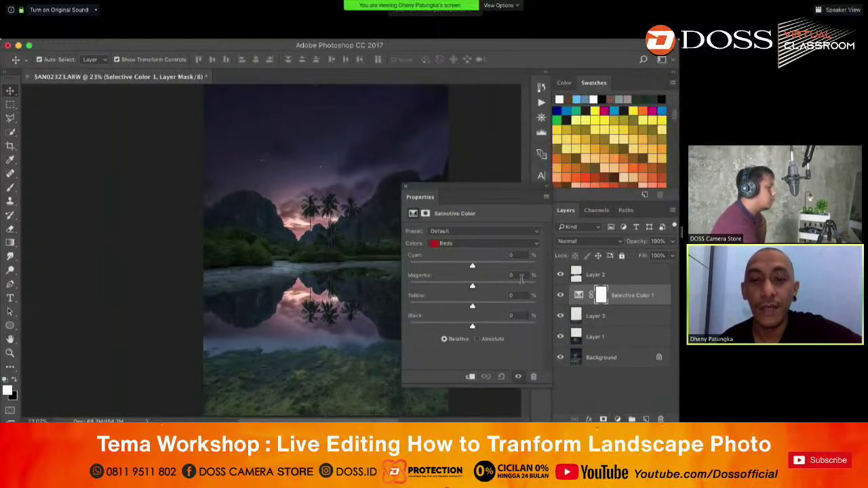
{"action": "left_click", "coordinate": [470, 376]}
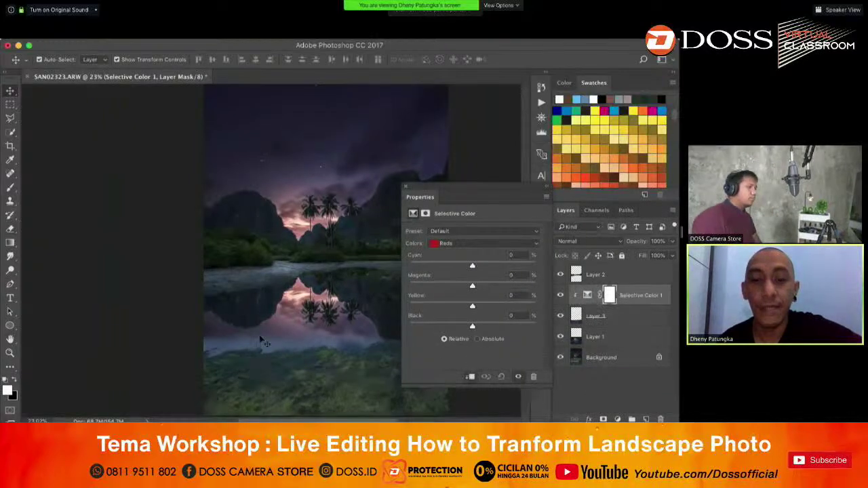
- Set the Blues in the Selective Color adjustment to Magenta +85 and Cyan -11
{"action": "left_click", "coordinate": [448, 244]}
{"action": "left_click", "coordinate": [466, 274]}
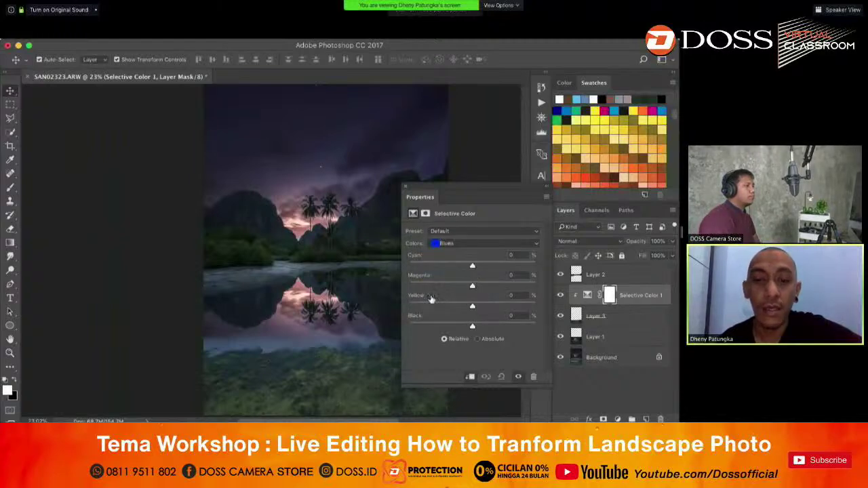
{"action": "left_click_drag", "start_coordinate": [471, 287], "coordinate": [527, 292]}
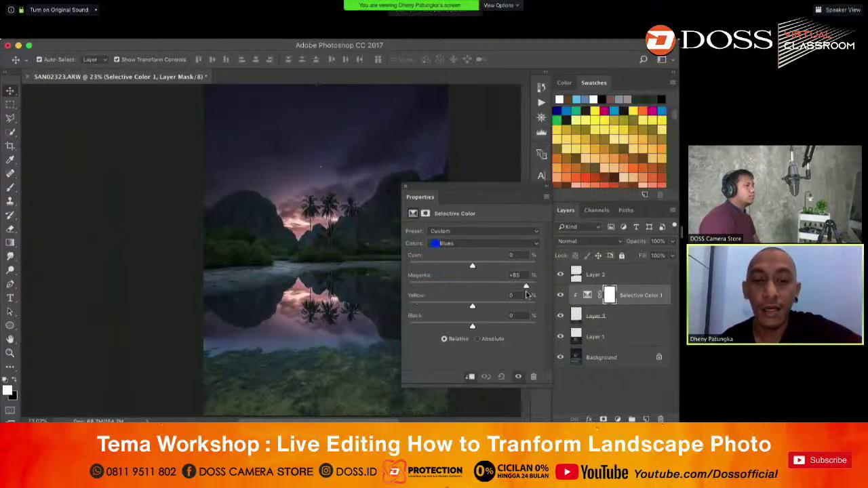
{"action": "mouse_move", "coordinate": [476, 270]}
{"action": "left_mouse_down"}
{"action": "mouse_move", "coordinate": [495, 269]}
{"action": "mouse_move", "coordinate": [467, 273]}
{"action": "left_mouse_up"}
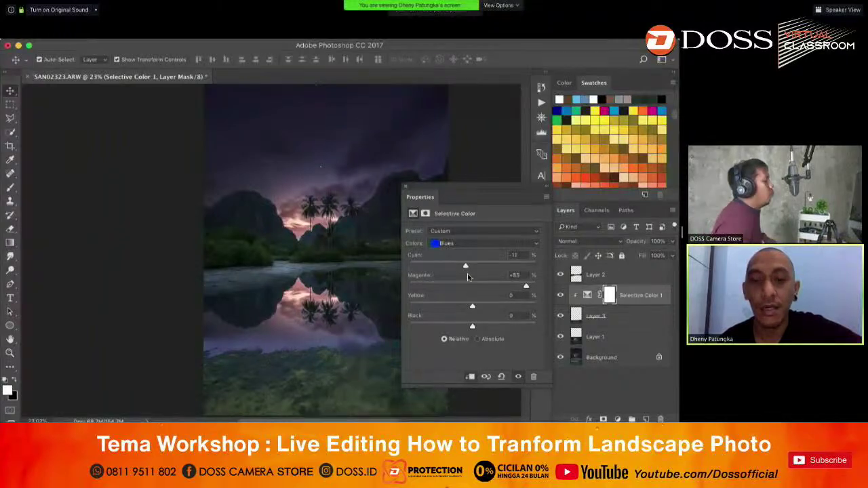
- Set the Blues in the Selective Color adjustment to Cyan -50, Magenta +79, Yellow +56 and Black +24
{"action": "left_click_drag", "start_coordinate": [526, 285], "coordinate": [499, 307]}
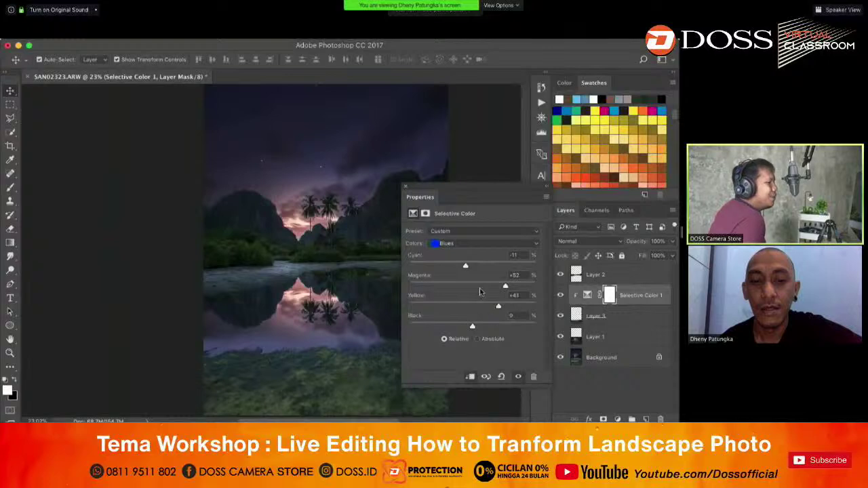
{"action": "left_click_drag", "start_coordinate": [465, 265], "coordinate": [492, 267]}
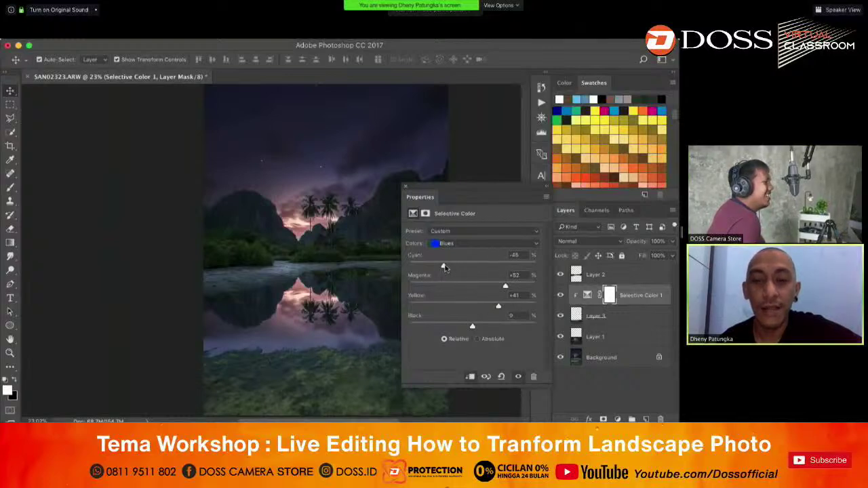
{"action": "mouse_move", "coordinate": [447, 266]}
{"action": "left_mouse_down"}
{"action": "mouse_move", "coordinate": [474, 270]}
{"action": "mouse_move", "coordinate": [448, 267]}
{"action": "left_mouse_up"}
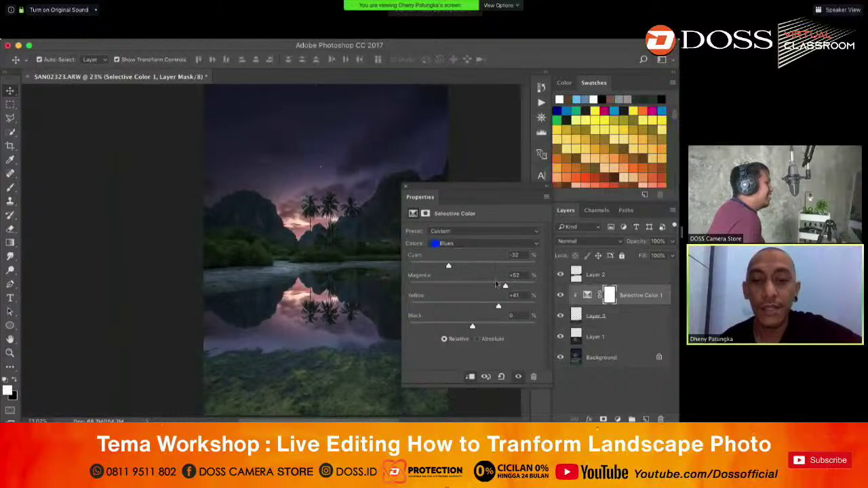
{"action": "left_click_drag", "start_coordinate": [505, 288], "coordinate": [487, 285]}
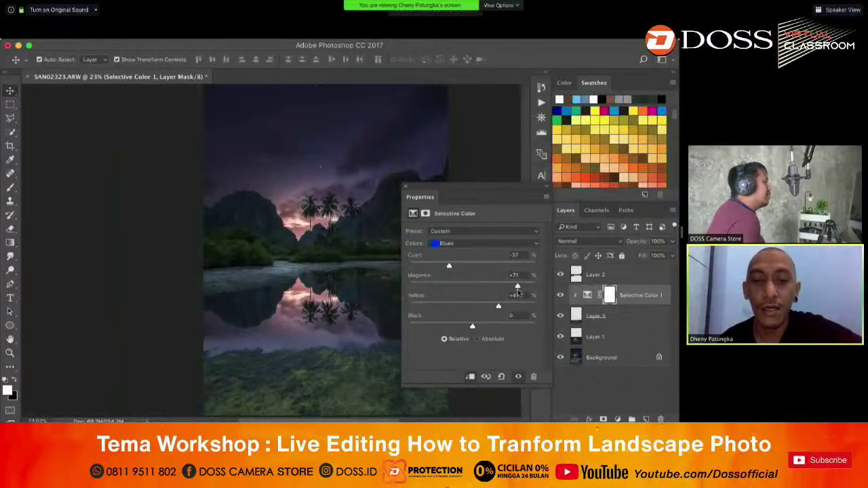
{"action": "left_click_drag", "start_coordinate": [473, 327], "coordinate": [532, 318]}
{"action": "left_click_drag", "start_coordinate": [517, 287], "coordinate": [471, 309]}
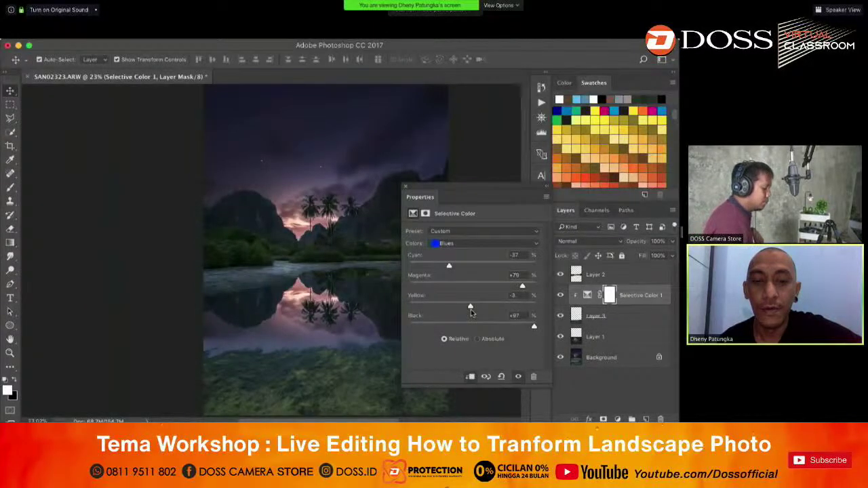
{"action": "left_click", "coordinate": [488, 326]}
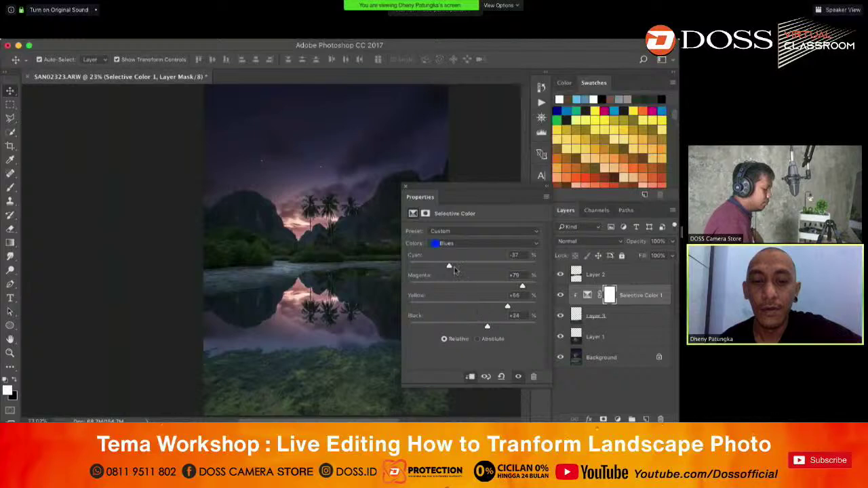
{"action": "left_click_drag", "start_coordinate": [447, 267], "coordinate": [440, 265]}
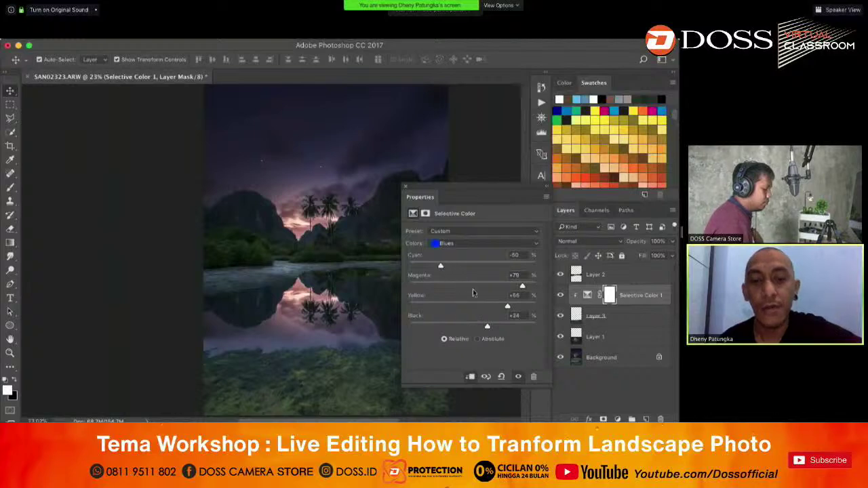
{"action": "left_click", "coordinate": [406, 189]}
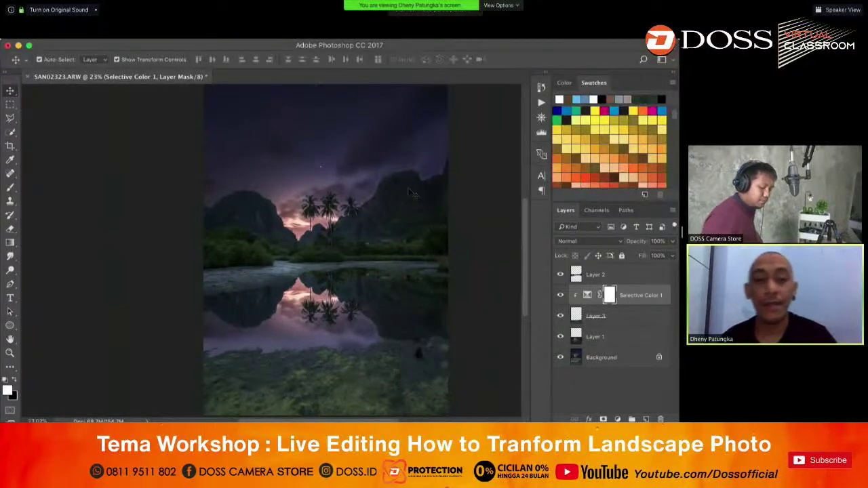
- Merge the clipped Selective Color adjustment with Layer 3
{"action": "right_click", "coordinate": [613, 319]}
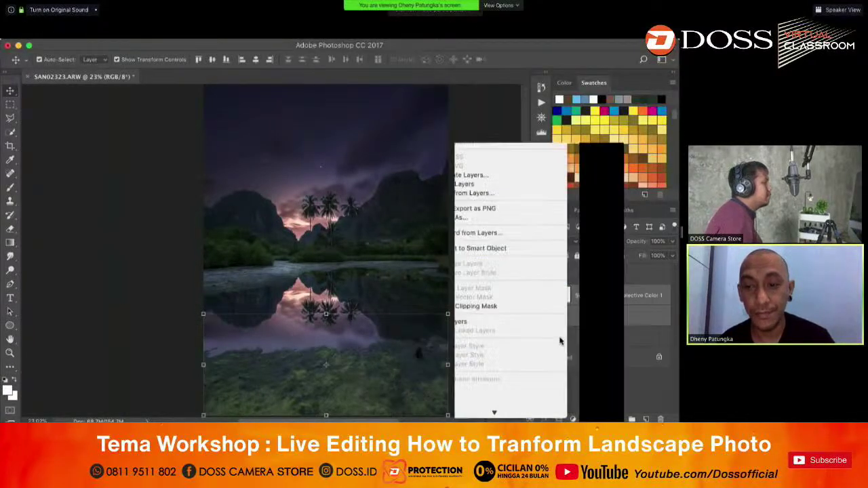
{"action": "left_click", "coordinate": [512, 375]}
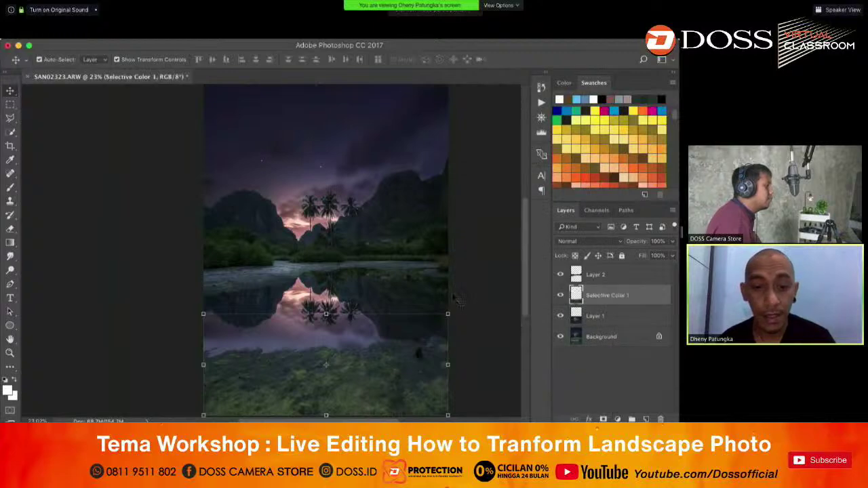
- Blend the upper part of the merged foreground layer into the reflection using the soft Eraser at 20% opacity, enlarging the brush to 1500
{"action": "left_click", "coordinate": [10, 229]}
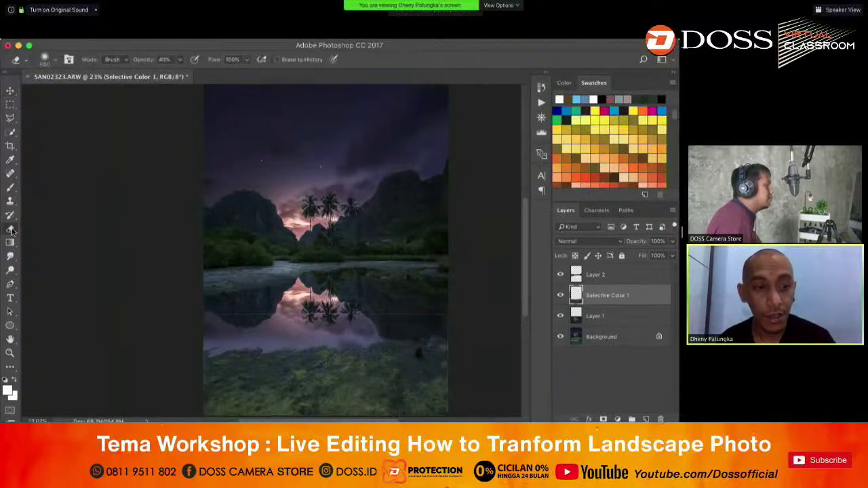
{"action": "left_click", "coordinate": [64, 238]}
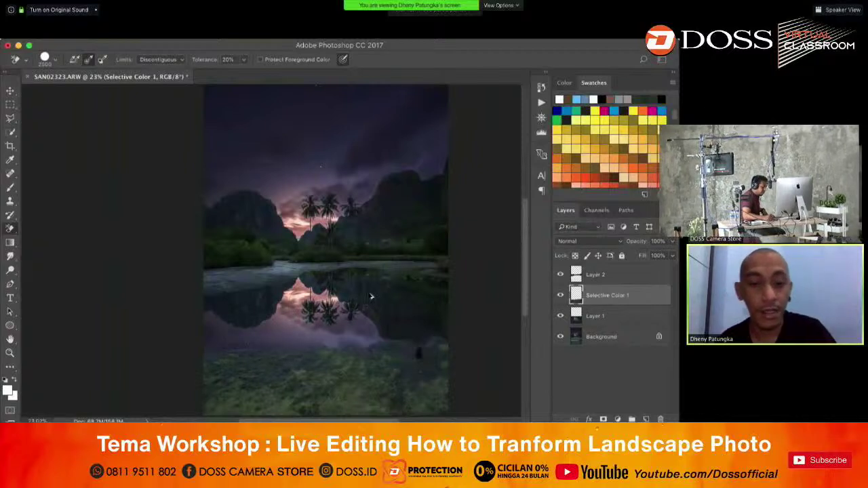
{"action": "left_click_drag", "start_coordinate": [10, 229], "coordinate": [39, 228]}
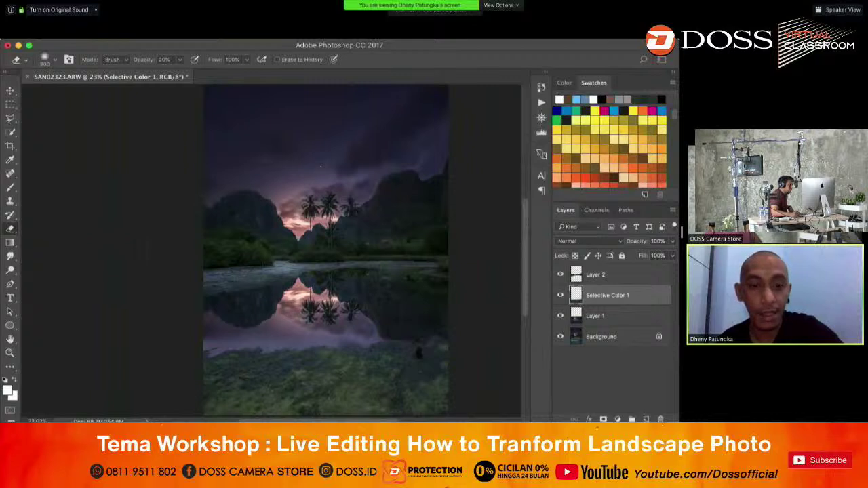
{"action": "key", "text": "2"}
{"action": "key", "text": "bracketright"}
{"action": "key", "text": "bracketright"}
{"action": "key", "text": "bracketright"}
{"action": "key", "text": "bracketright"}
{"action": "key", "text": "bracketright"}
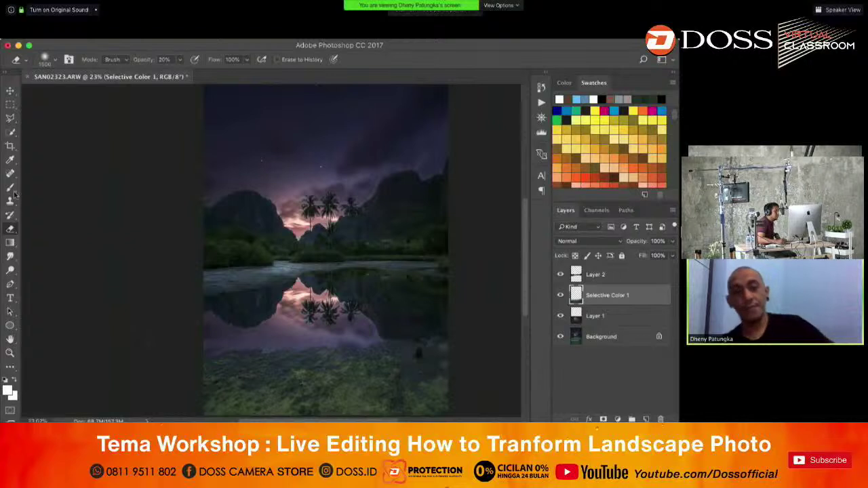
{"action": "scroll", "coordinate": [324, 247], "scroll_direction": "down", "scroll_amount": 1}
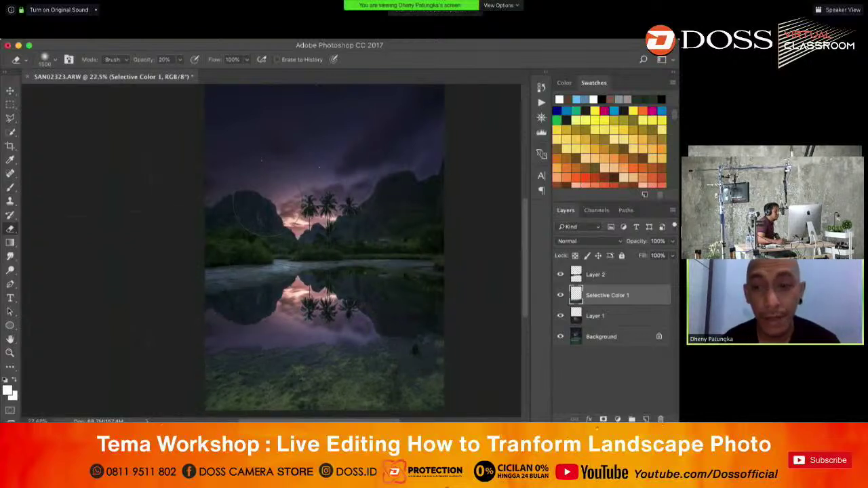
{"action": "scroll", "coordinate": [319, 167], "scroll_direction": "down", "scroll_amount": 1}
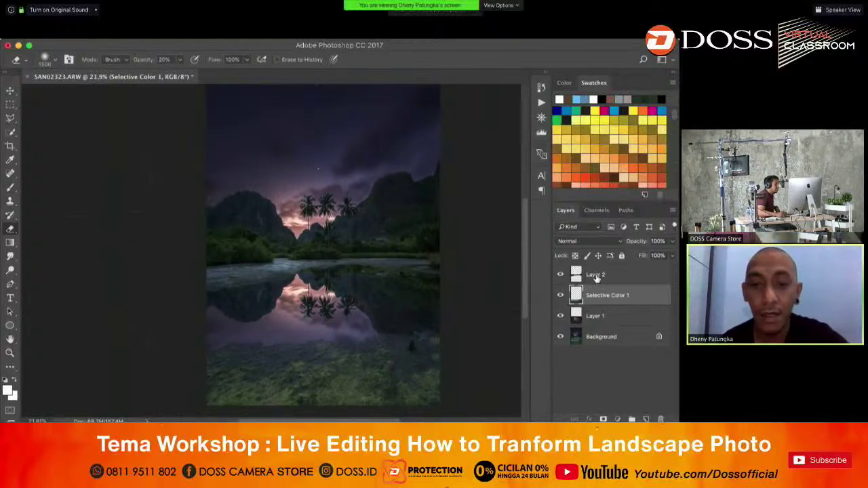
- Soften Layer 2's pale shoreline strip into the water with the soft Eraser at 20% opacity, then deselect the layer
{"action": "left_click", "coordinate": [595, 275]}
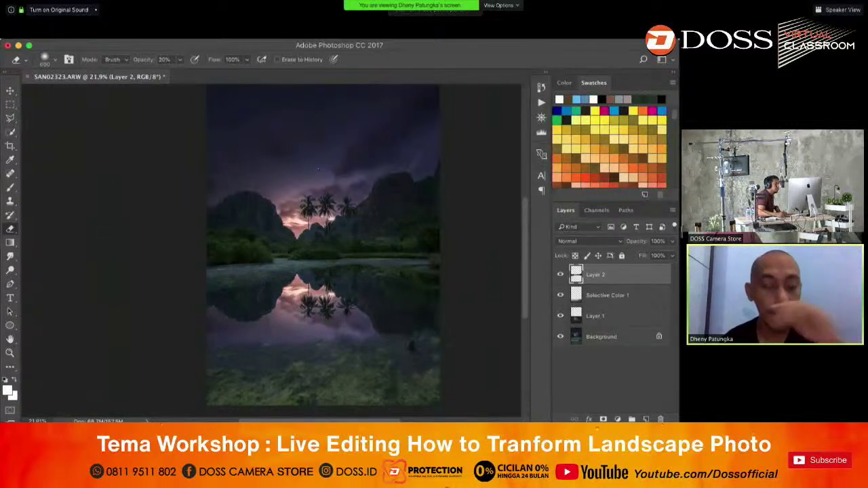
{"action": "scroll", "coordinate": [271, 250], "scroll_direction": "down", "scroll_amount": 1}
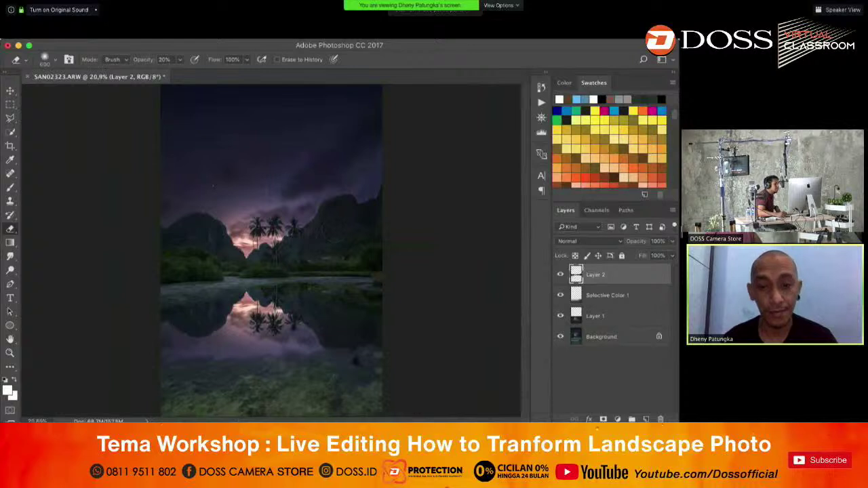
{"action": "scroll", "coordinate": [271, 251], "scroll_direction": "up", "scroll_amount": 1}
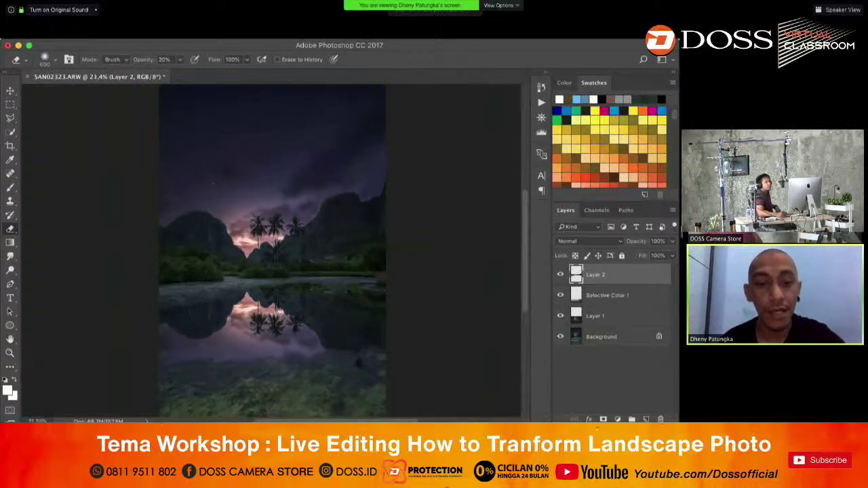
{"action": "scroll", "coordinate": [272, 251], "scroll_direction": "down", "scroll_amount": 1}
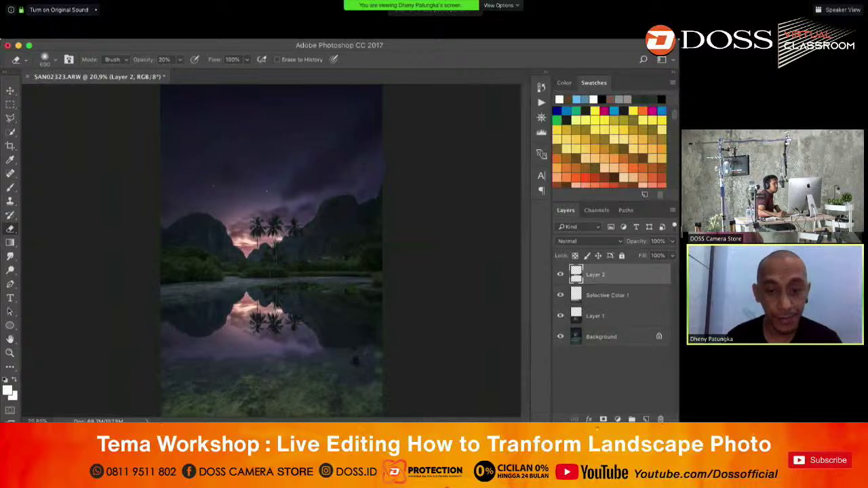
{"action": "scroll", "coordinate": [272, 251], "scroll_direction": "down", "scroll_amount": 2}
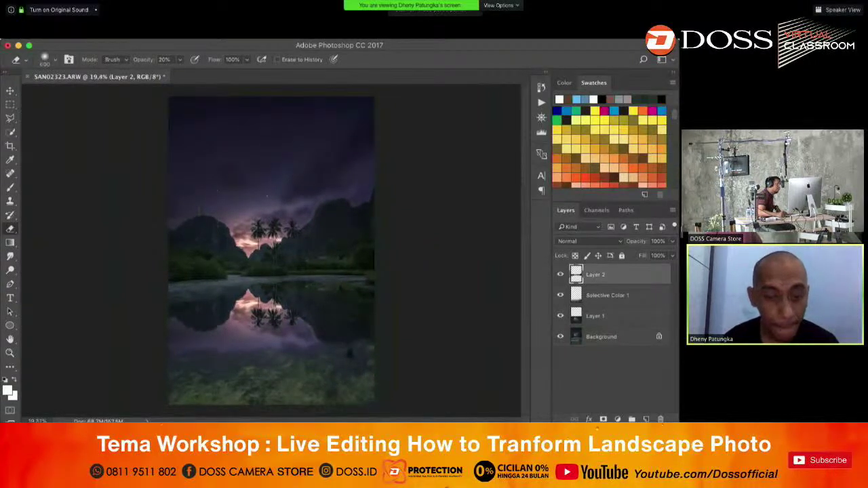
{"action": "left_click", "coordinate": [10, 92]}
{"action": "left_click", "coordinate": [113, 137]}
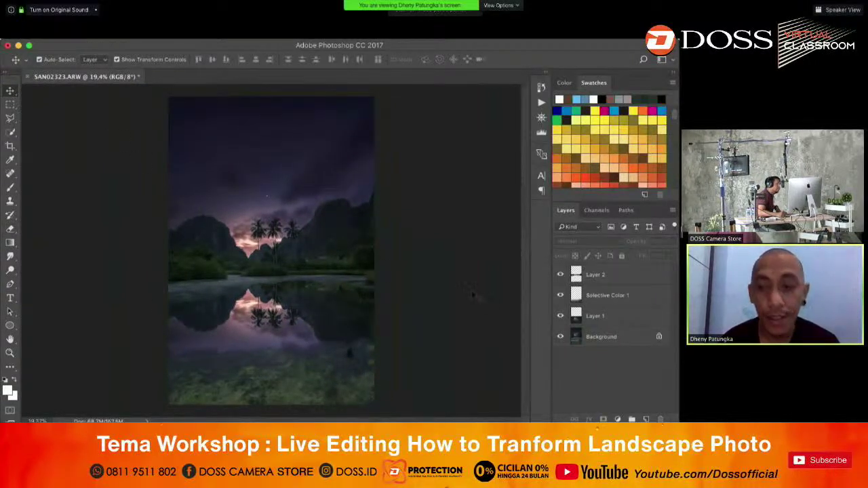
- Apply a Motion Blur with a 90° angle and 46-pixel distance to the reflection on Layer 1
{"action": "left_click", "coordinate": [578, 317]}
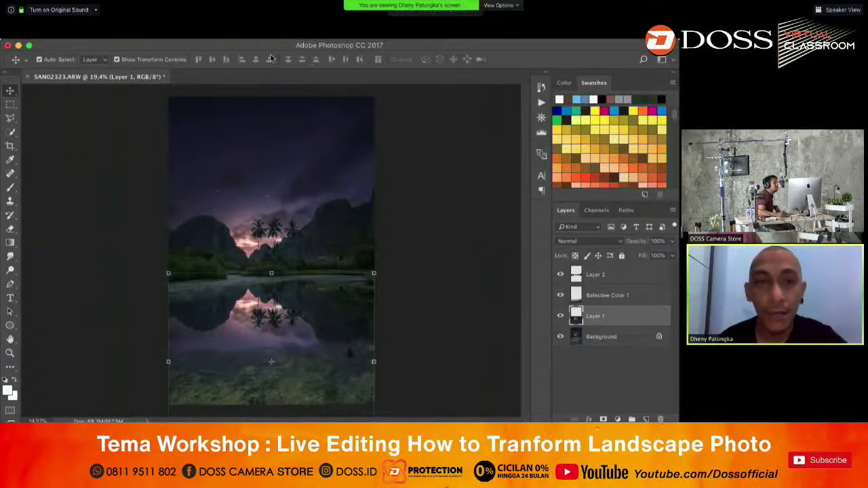
{"action": "left_click", "coordinate": [268, 33]}
{"action": "mouse_move", "coordinate": [329, 160]}
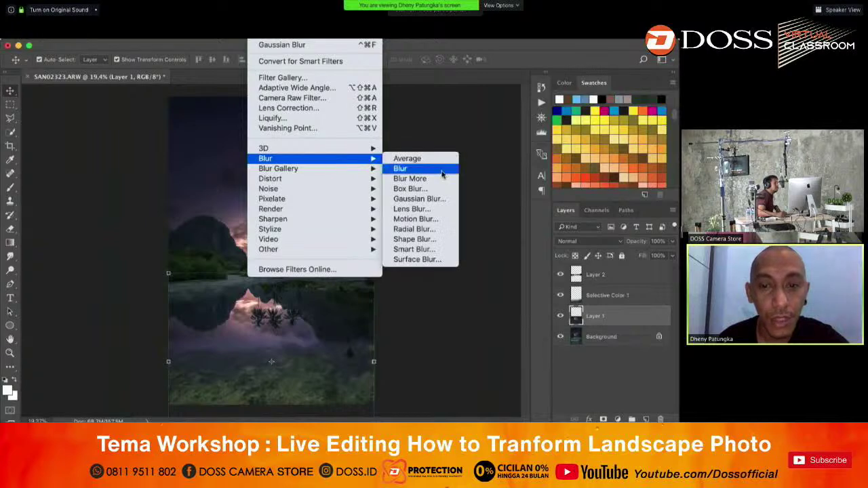
{"action": "left_click", "coordinate": [442, 219]}
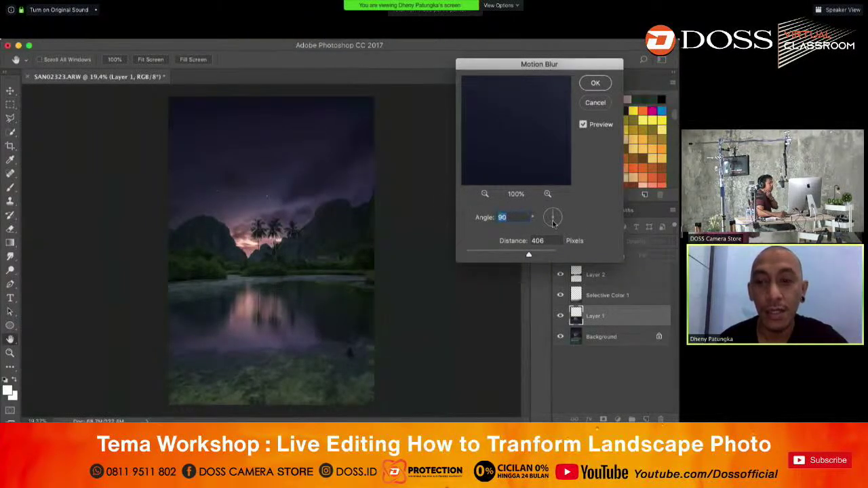
{"action": "left_click", "coordinate": [513, 217]}
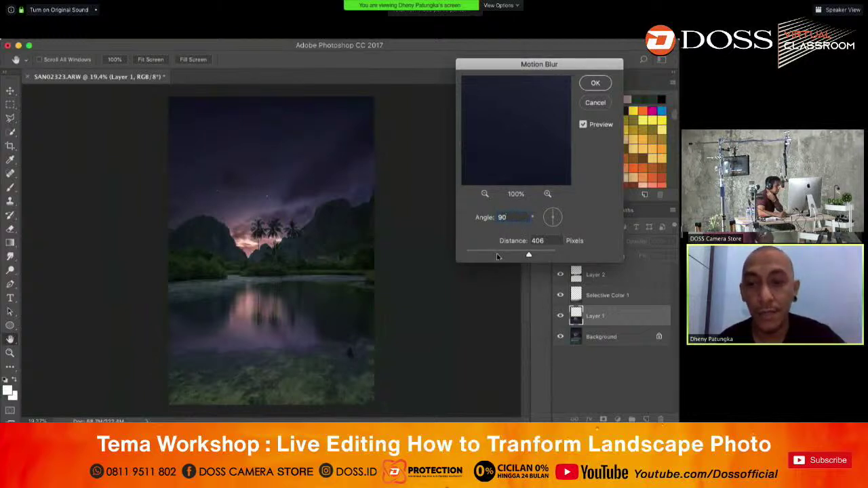
{"action": "mouse_move", "coordinate": [497, 256]}
{"action": "left_mouse_down"}
{"action": "mouse_move", "coordinate": [465, 256]}
{"action": "mouse_move", "coordinate": [489, 255]}
{"action": "left_mouse_up"}
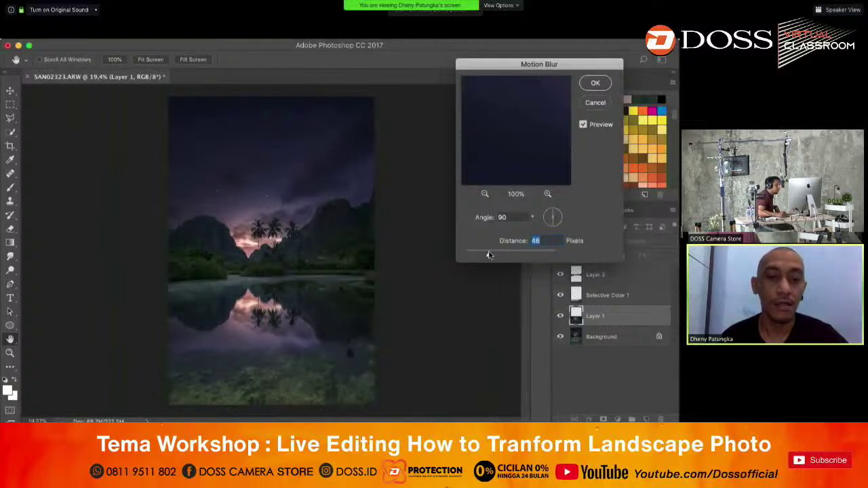
{"action": "left_click", "coordinate": [595, 82]}
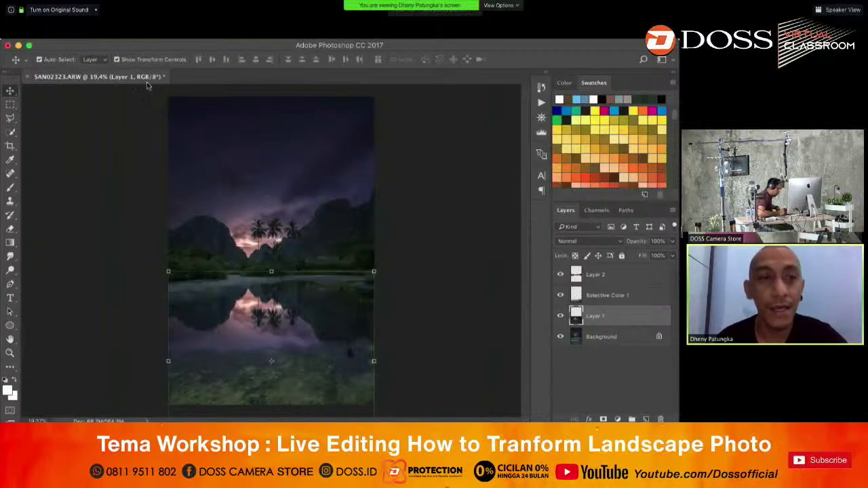
- Darken the reflection on Layer 1 with a Brightness/Contrast adjustment, setting Brightness to -26
{"action": "left_click", "coordinate": [146, 32]}
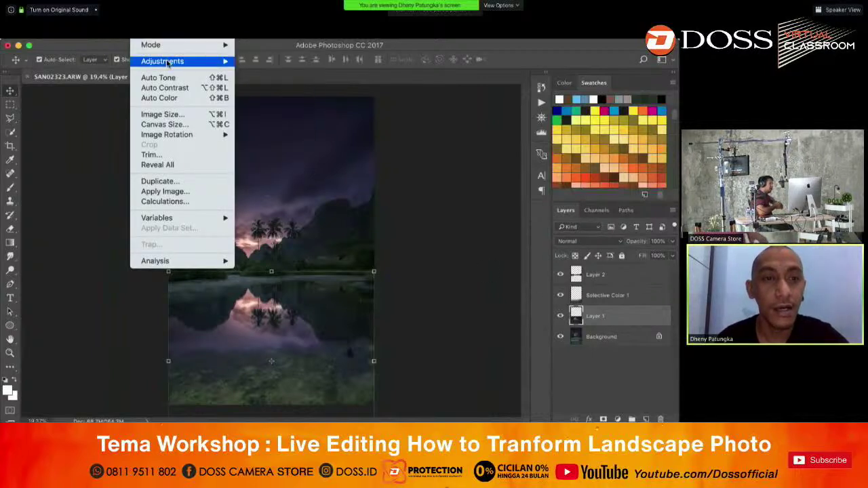
{"action": "mouse_move", "coordinate": [170, 61]}
{"action": "left_click", "coordinate": [282, 61]}
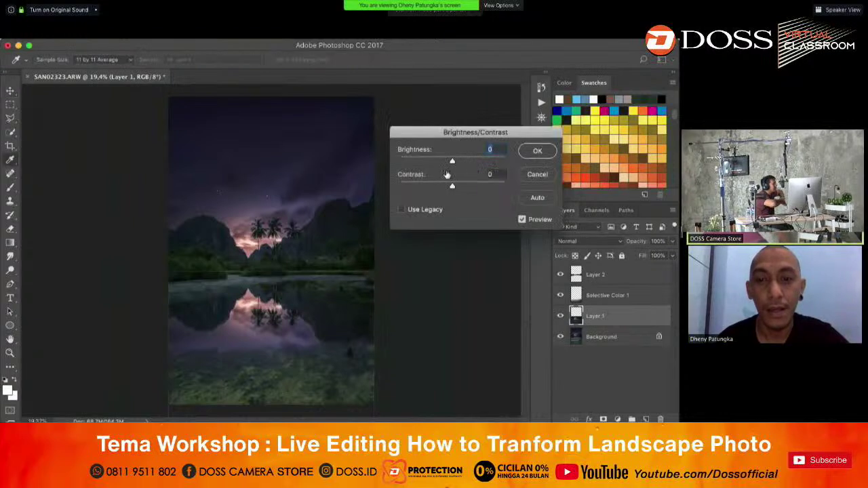
{"action": "mouse_move", "coordinate": [449, 163]}
{"action": "left_mouse_down"}
{"action": "mouse_move", "coordinate": [415, 159]}
{"action": "mouse_move", "coordinate": [452, 160]}
{"action": "mouse_move", "coordinate": [444, 160]}
{"action": "left_mouse_up"}
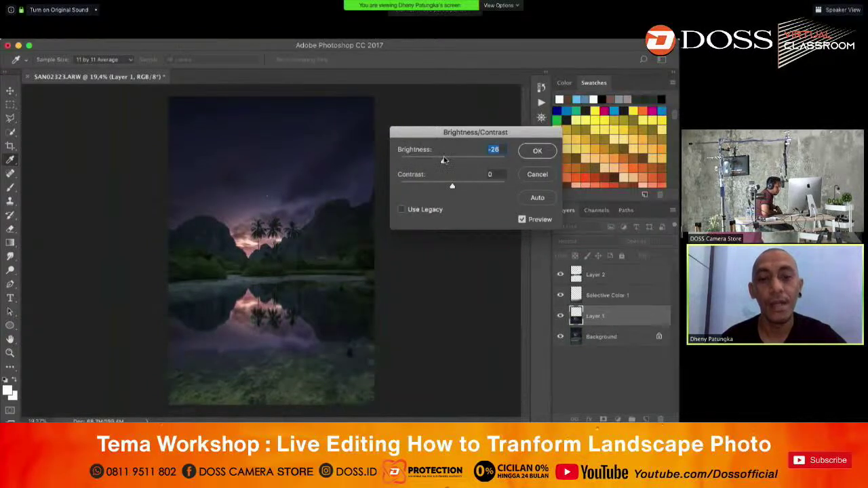
{"action": "left_click", "coordinate": [537, 150]}
{"action": "key", "text": "v"}
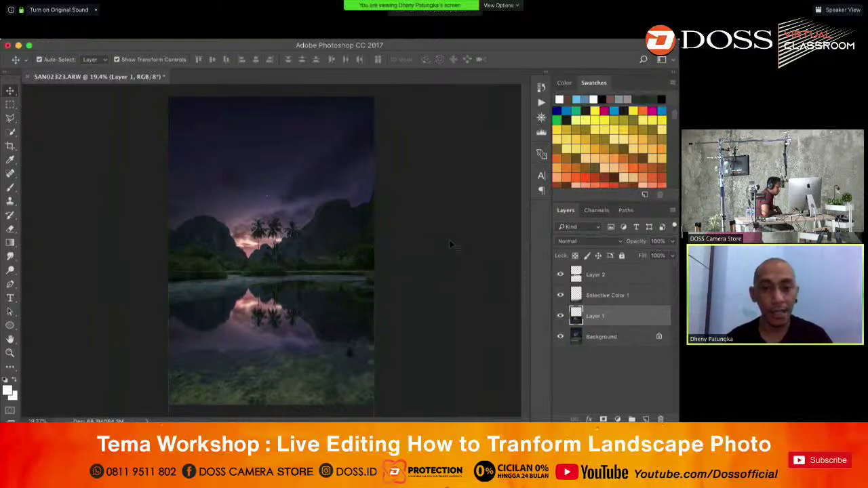
{"action": "left_click", "coordinate": [451, 244]}
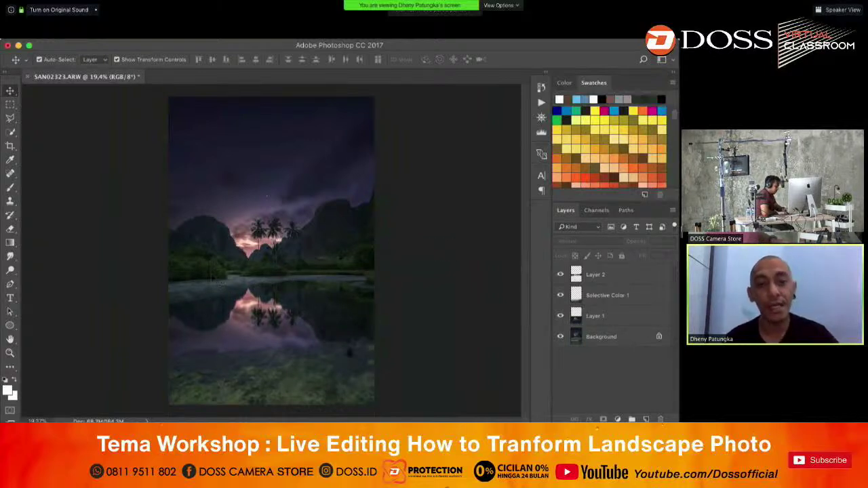
- Hide and show Layer 2 repeatedly to compare the shoreline with and without it
{"action": "left_click", "coordinate": [220, 285]}
{"action": "left_click", "coordinate": [560, 275]}
{"action": "left_click", "coordinate": [560, 275]}
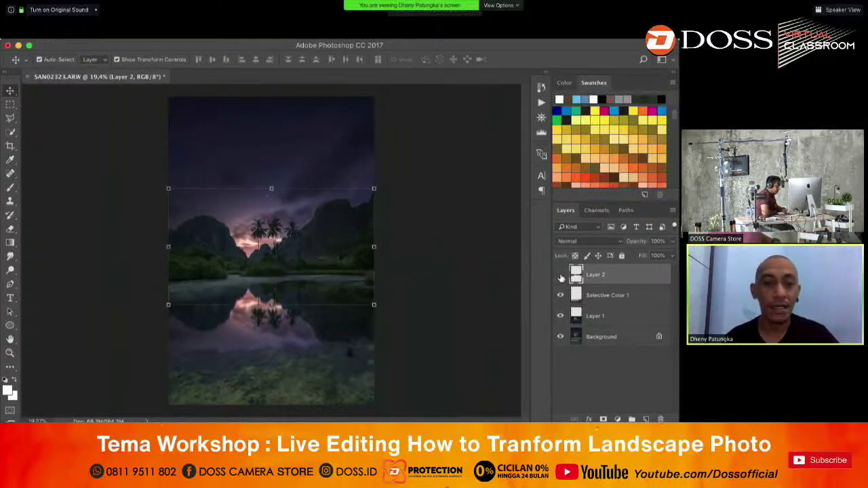
{"action": "left_click", "coordinate": [560, 275]}
{"action": "left_click", "coordinate": [560, 275]}
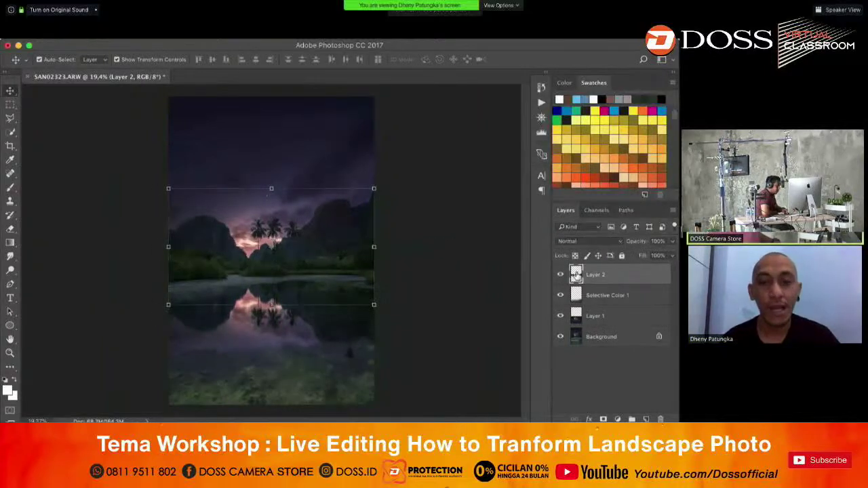
- Darken Layer 2 with a clipped Brightness/Contrast adjustment layer, setting Brightness to -76
{"action": "left_click", "coordinate": [618, 419]}
{"action": "left_click", "coordinate": [623, 252]}
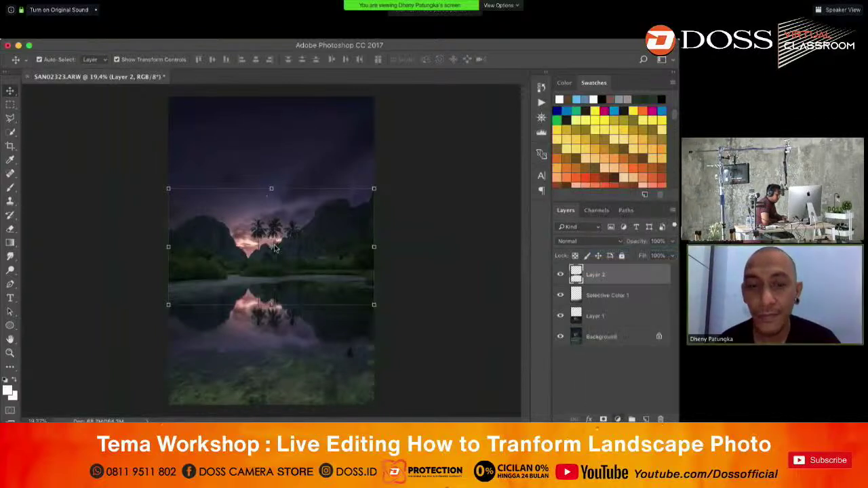
{"action": "left_click", "coordinate": [442, 258]}
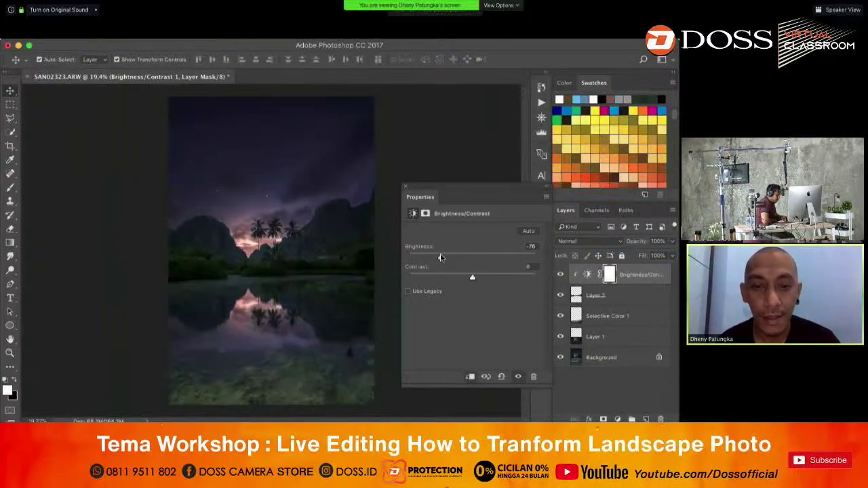
{"action": "left_click", "coordinate": [405, 187]}
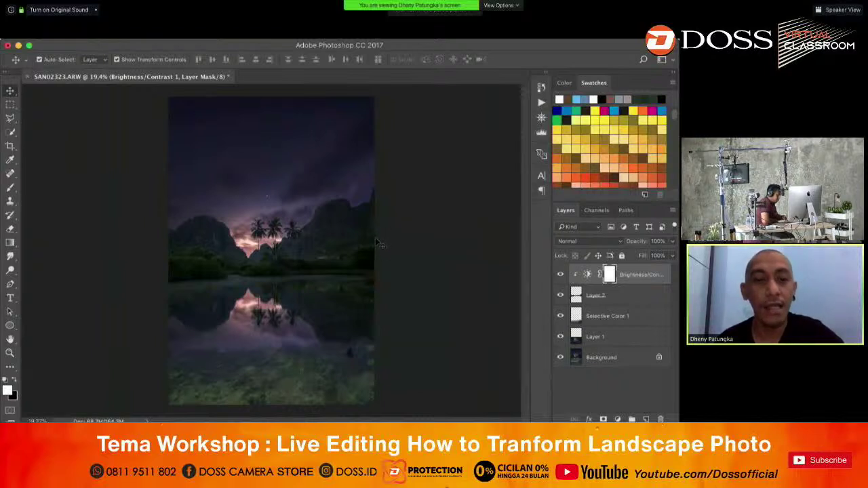
- Paint black at 100% opacity with a soft brush on the Brightness/Contrast mask over the shoreline vegetation, then compare the adjustment on and off
{"action": "left_click", "coordinate": [10, 187]}
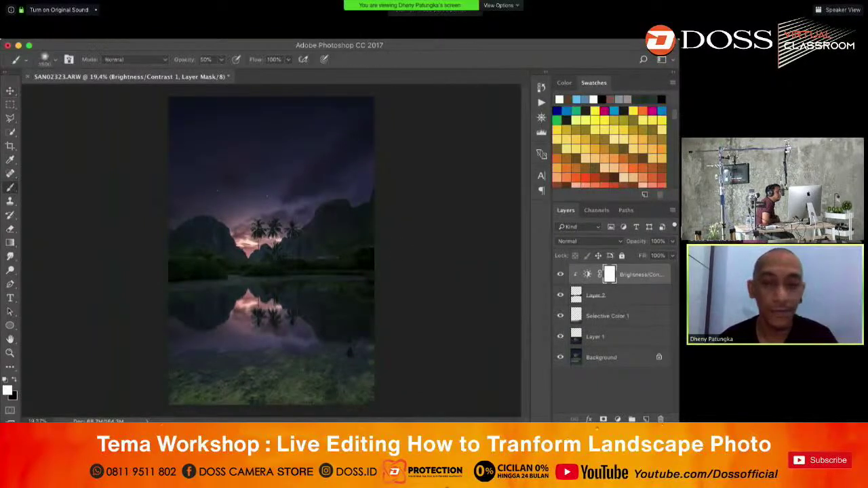
{"action": "key", "text": "x"}
{"action": "key", "text": "0"}
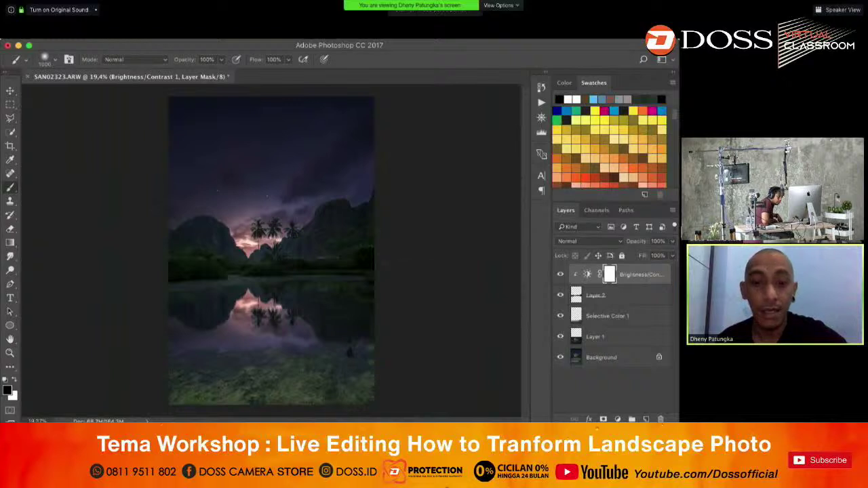
{"action": "left_click_drag", "start_coordinate": [263, 266], "coordinate": [297, 267]}
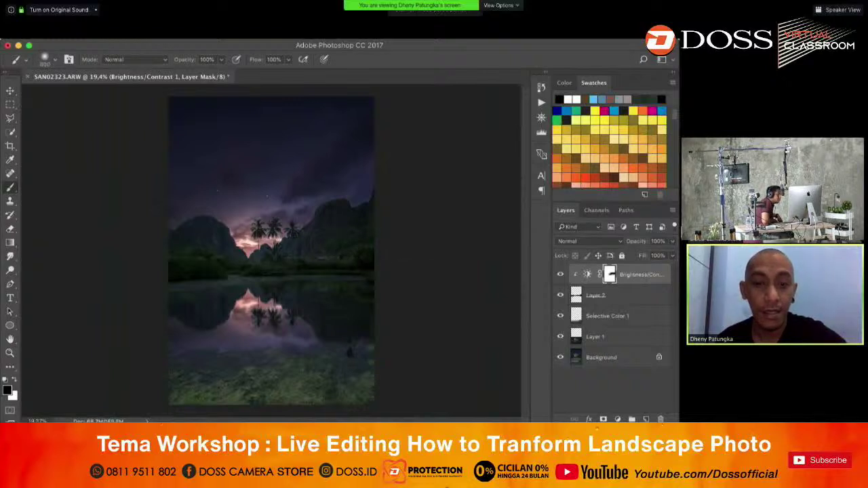
{"action": "left_click_drag", "start_coordinate": [177, 266], "coordinate": [215, 265]}
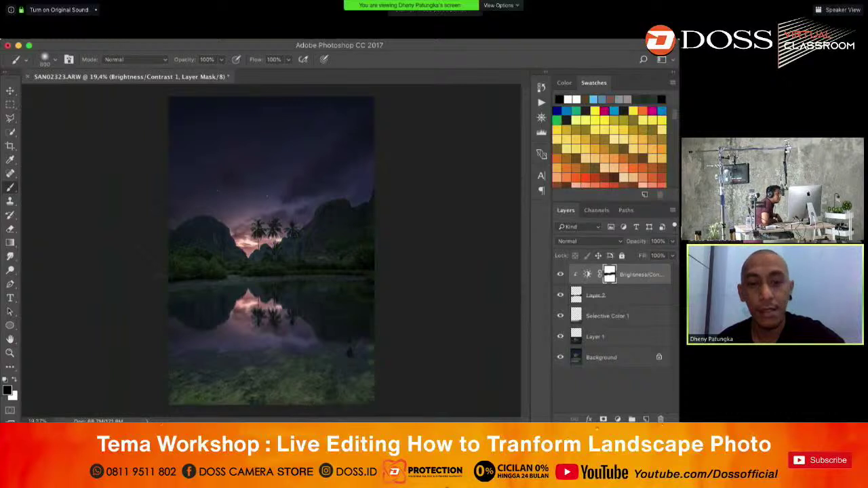
{"action": "left_click", "coordinate": [560, 275]}
{"action": "left_click", "coordinate": [560, 275]}
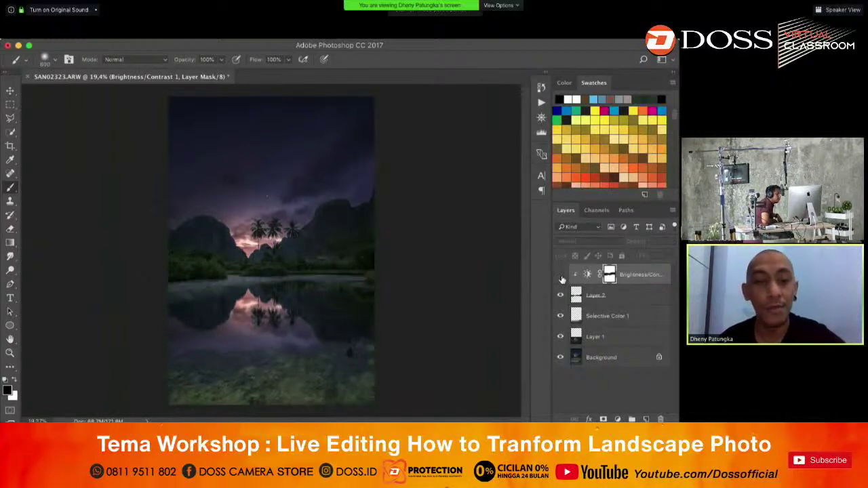
{"action": "left_click", "coordinate": [561, 275]}
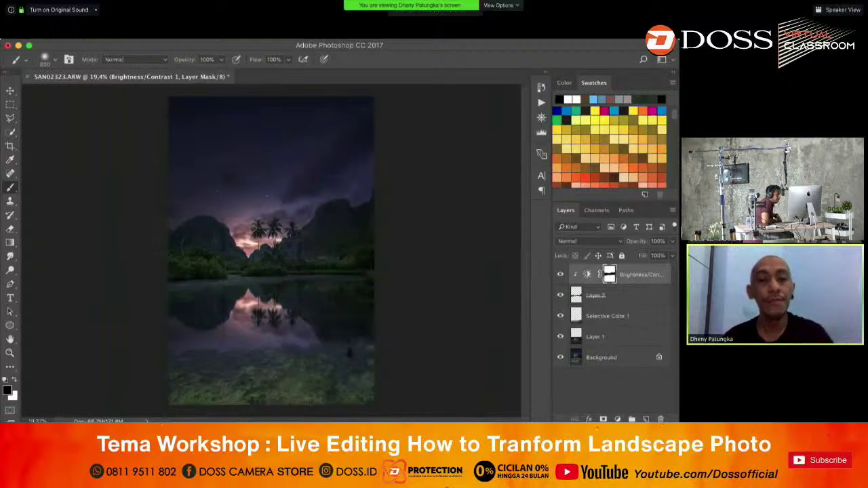
{"action": "left_click", "coordinate": [10, 90]}
{"action": "left_click", "coordinate": [301, 195]}
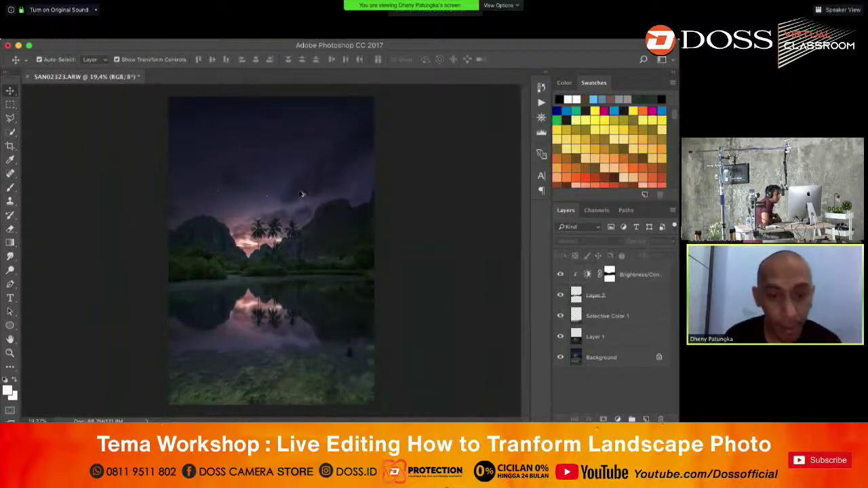
{"action": "scroll", "coordinate": [302, 194], "scroll_direction": "down", "scroll_amount": 1}
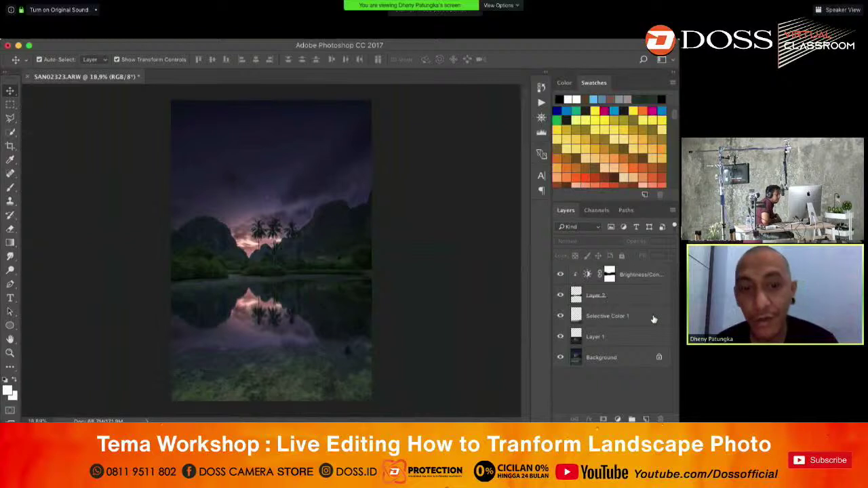
{"action": "left_click", "coordinate": [643, 276]}
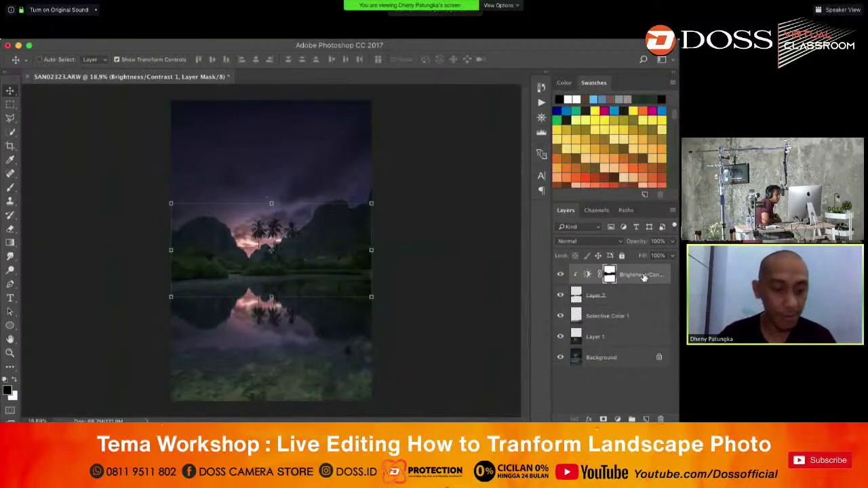
{"action": "key", "text": "super+alt+shift+e"}
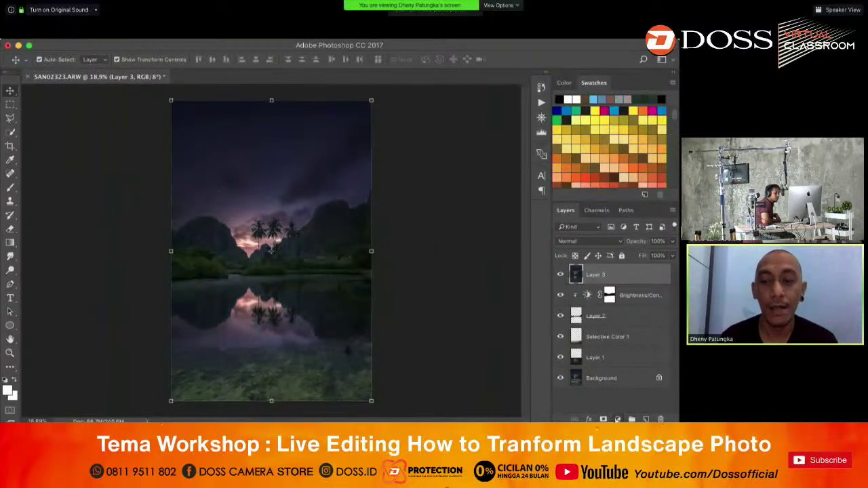
{"action": "left_click", "coordinate": [144, 39]}
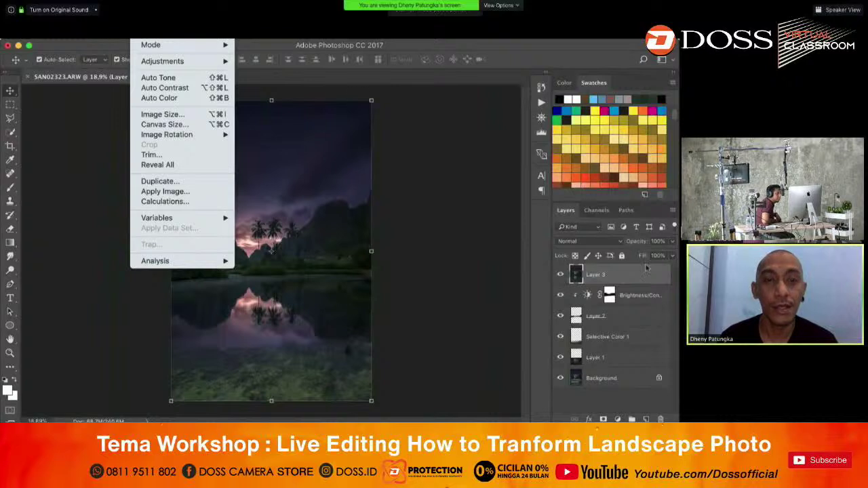
{"action": "left_click", "coordinate": [613, 271]}
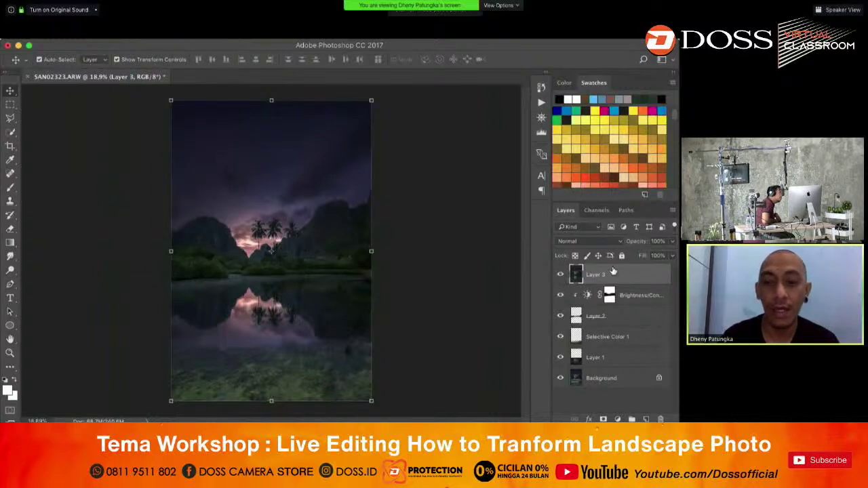
{"action": "key", "text": "BackSpace"}
- Add a Curves adjustment that lowers the midtones and slightly lifts the blacks, and limit it to the bottom foreground with a linear mask gradient
{"action": "left_click", "coordinate": [617, 419]}
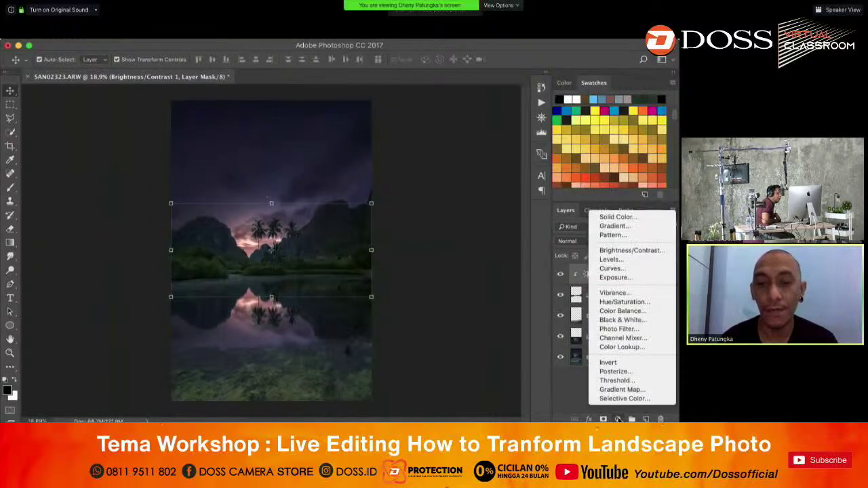
{"action": "left_click", "coordinate": [612, 269]}
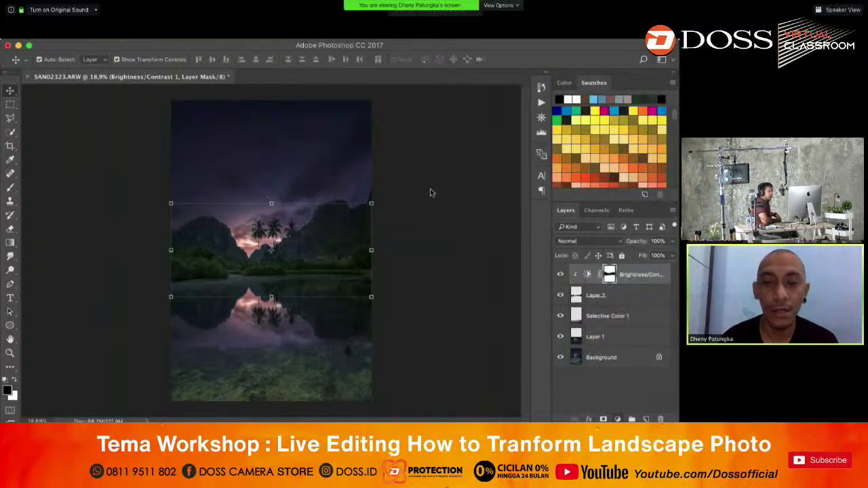
{"action": "left_click_drag", "start_coordinate": [483, 306], "coordinate": [490, 310]}
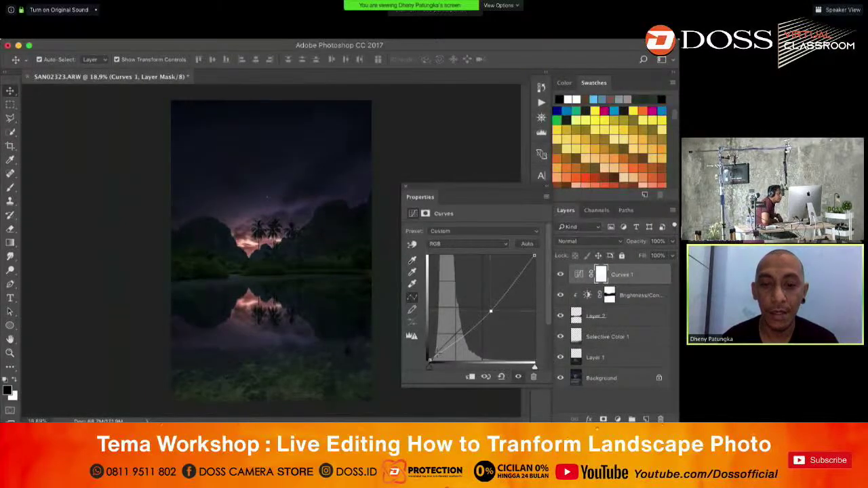
{"action": "left_click_drag", "start_coordinate": [429, 363], "coordinate": [428, 357]}
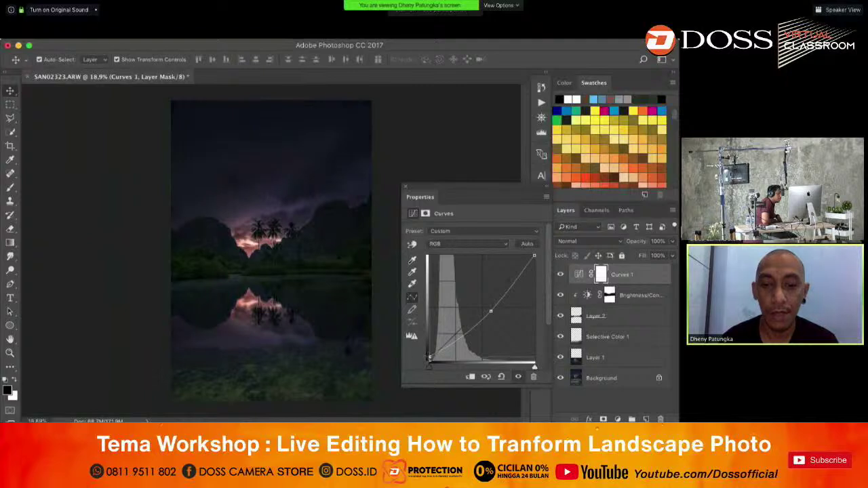
{"action": "left_click", "coordinate": [406, 186]}
{"action": "left_click", "coordinate": [10, 244]}
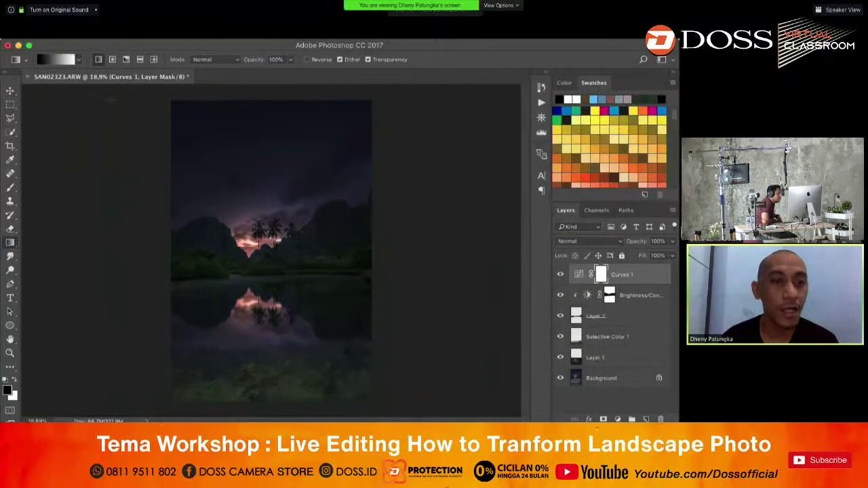
{"action": "key", "text": "ctrl+i"}
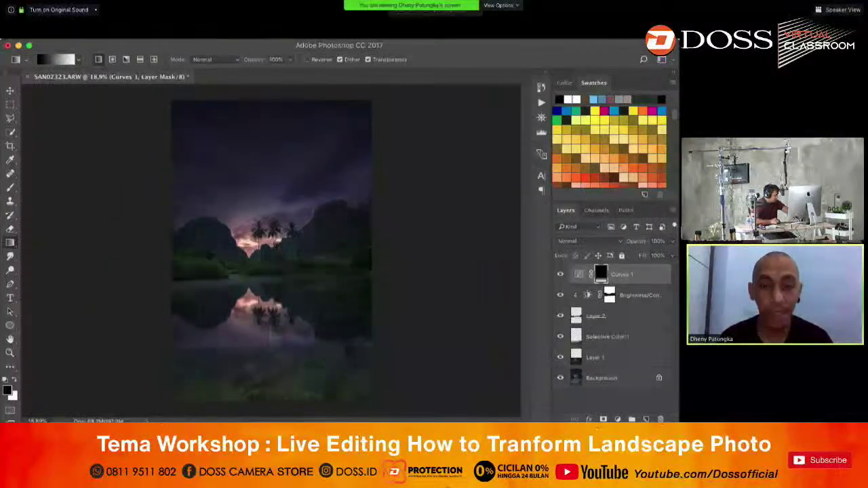
- Hide and show the Curves 1 layer repeatedly to compare the foreground darkening, leaving it shown, then deselect it
{"action": "left_click", "coordinate": [560, 274]}
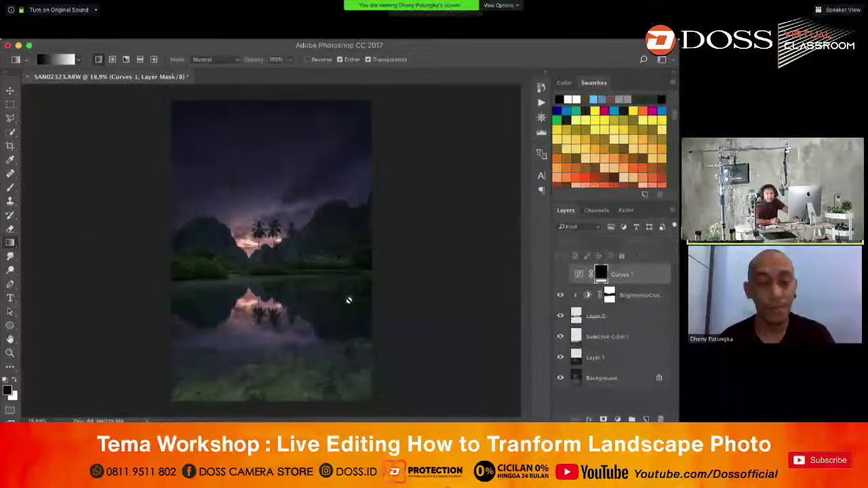
{"action": "left_click", "coordinate": [560, 274]}
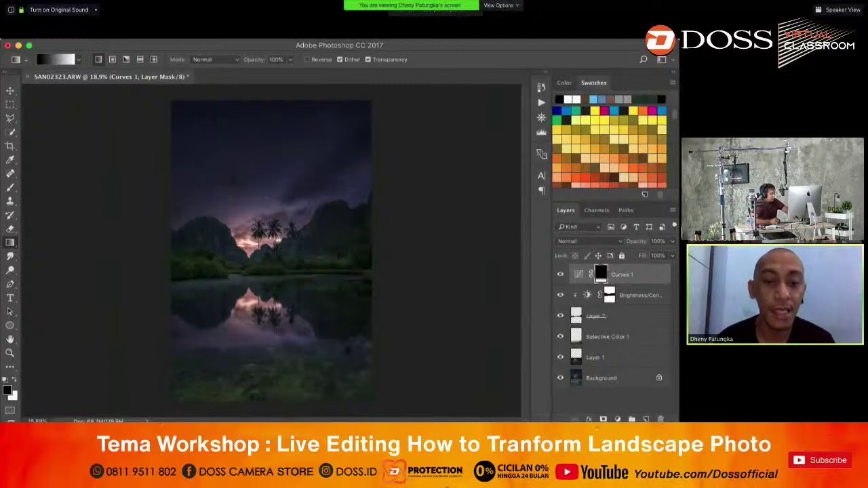
{"action": "left_click", "coordinate": [560, 274]}
{"action": "left_click", "coordinate": [560, 273]}
{"action": "left_click", "coordinate": [561, 274]}
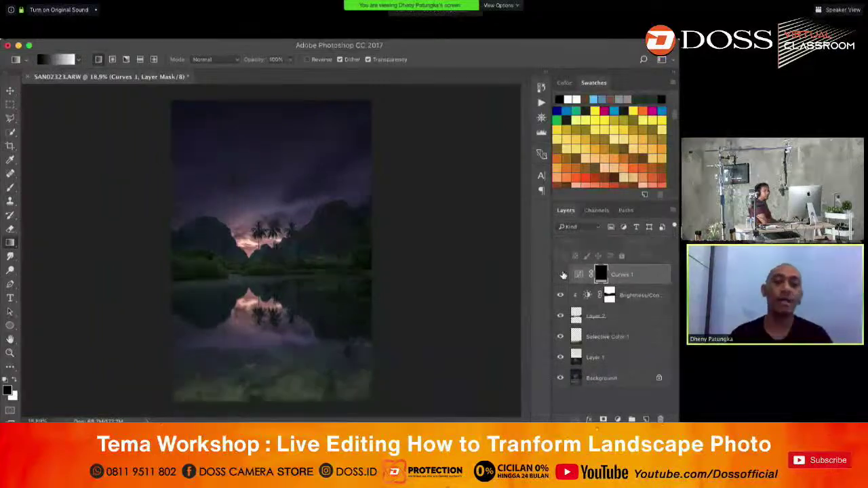
{"action": "left_click", "coordinate": [561, 274]}
{"action": "left_click", "coordinate": [10, 91]}
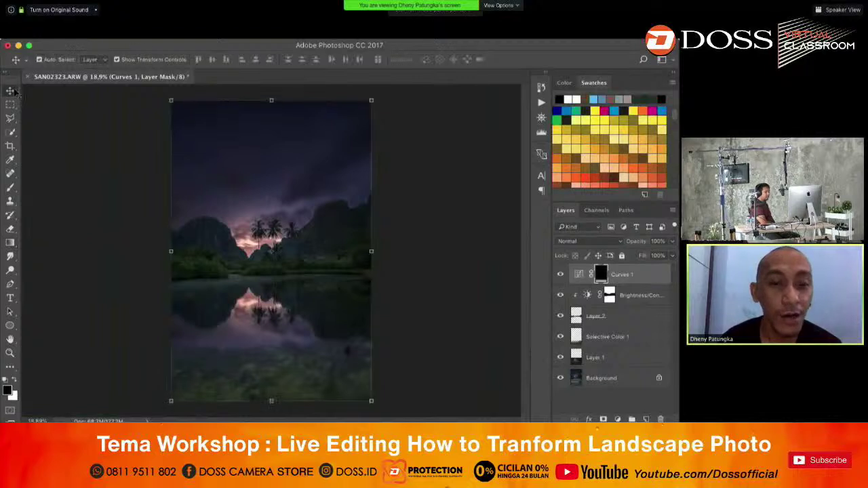
{"action": "left_click", "coordinate": [97, 148]}
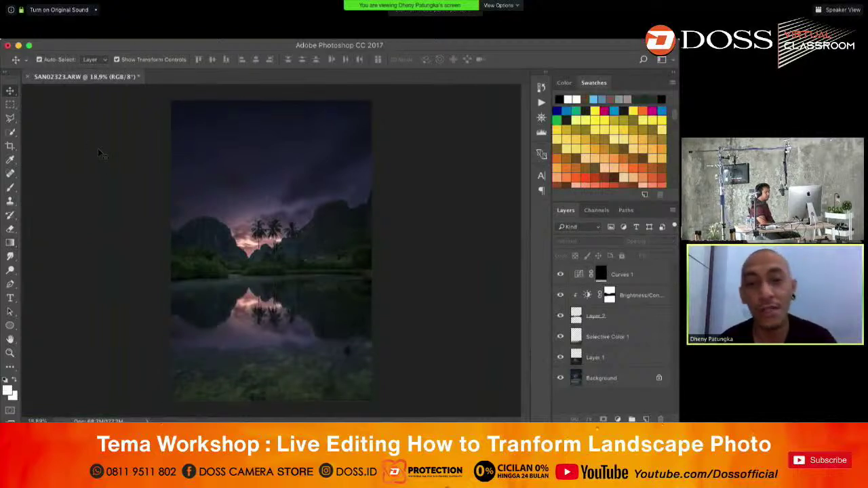
- Add a second Curves adjustment above Curves 1, pulling the midtones down and lifting the black point slightly
{"action": "left_click", "coordinate": [629, 275]}
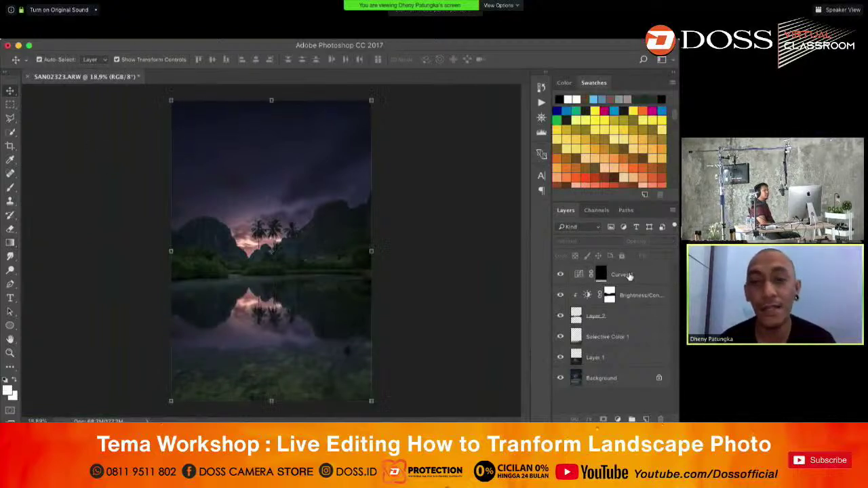
{"action": "left_click", "coordinate": [617, 419]}
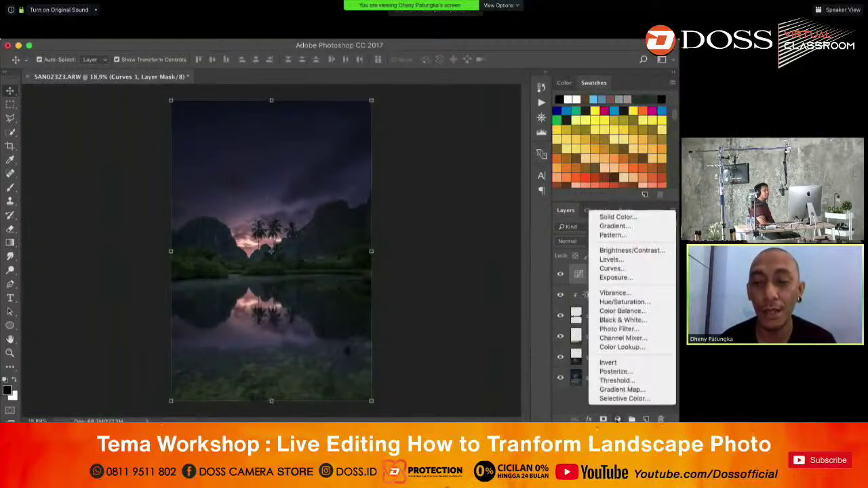
{"action": "left_click", "coordinate": [620, 269]}
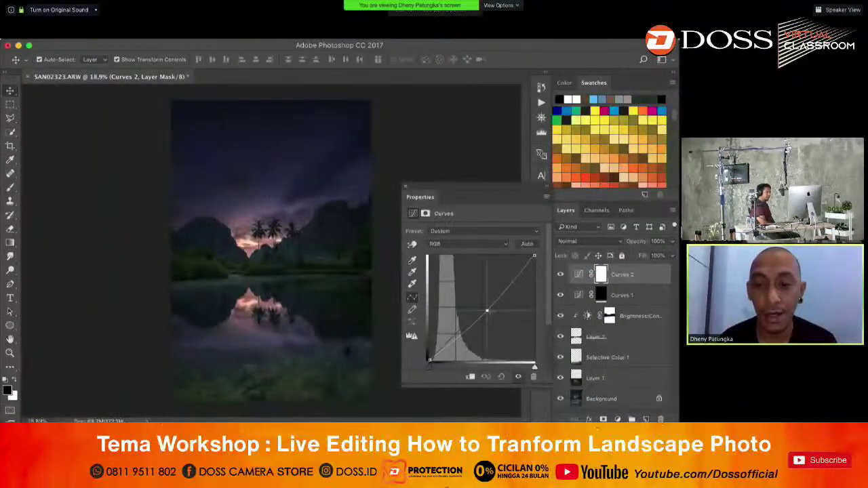
{"action": "left_click_drag", "start_coordinate": [487, 311], "coordinate": [489, 314]}
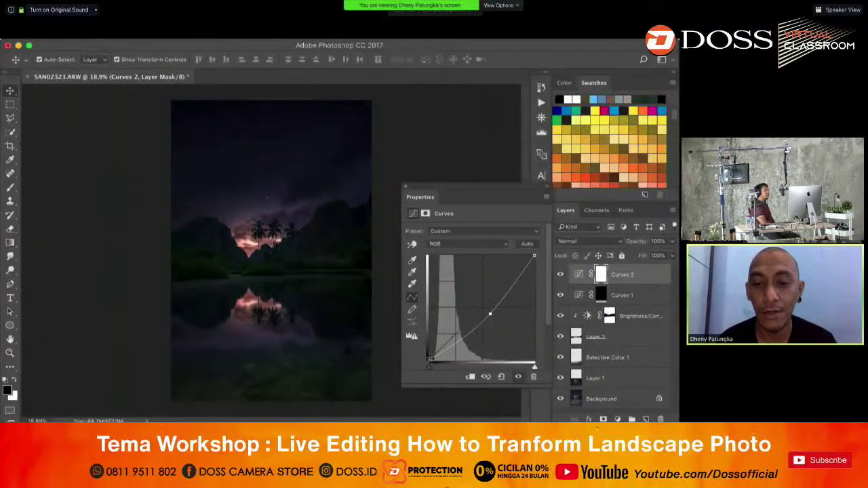
{"action": "left_click_drag", "start_coordinate": [429, 359], "coordinate": [429, 356]}
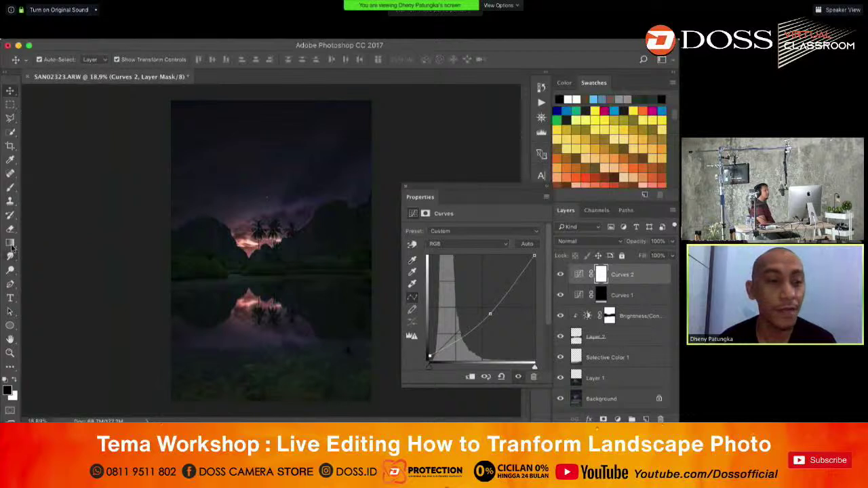
- Mask Curves 2 into a vignette with a radial black-to-white gradient from the palm trees to the lower-right corner, and compare the effect
{"action": "left_click", "coordinate": [11, 243]}
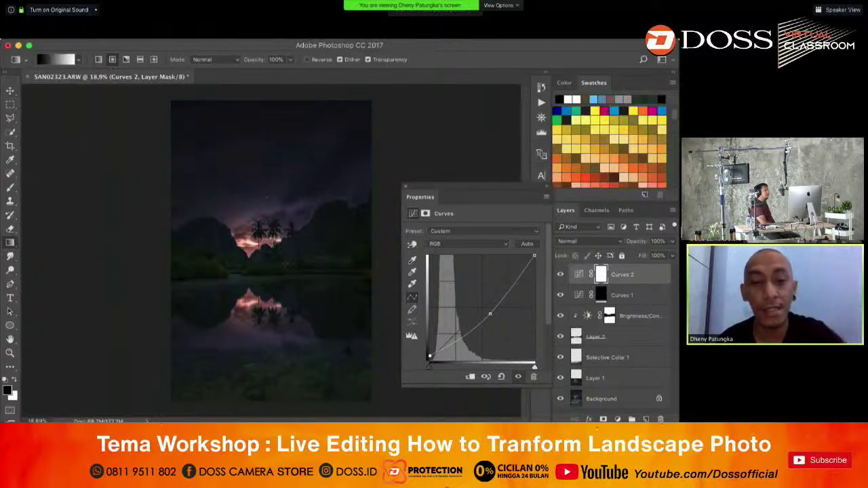
{"action": "left_click_drag", "start_coordinate": [268, 245], "coordinate": [364, 391]}
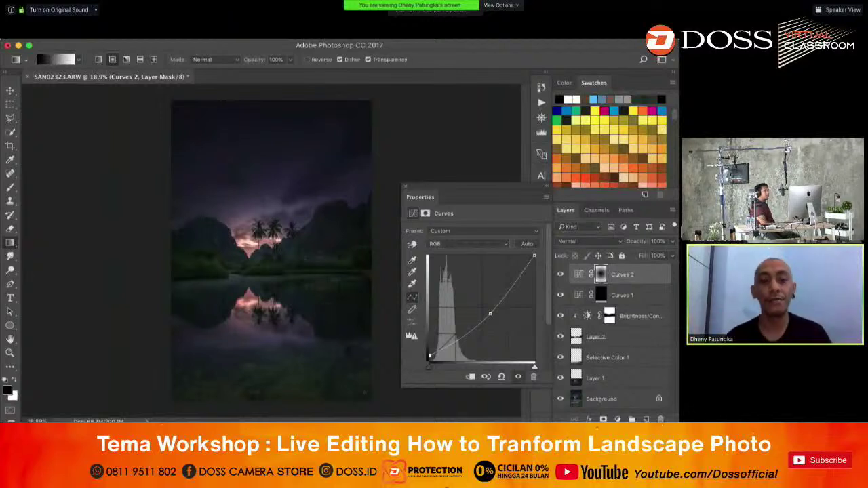
{"action": "left_click", "coordinate": [405, 186]}
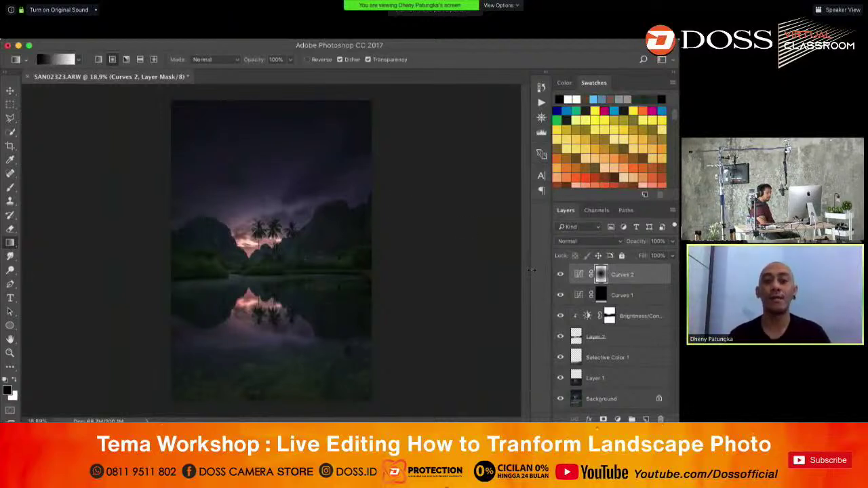
{"action": "left_click", "coordinate": [560, 275]}
{"action": "left_click", "coordinate": [560, 275]}
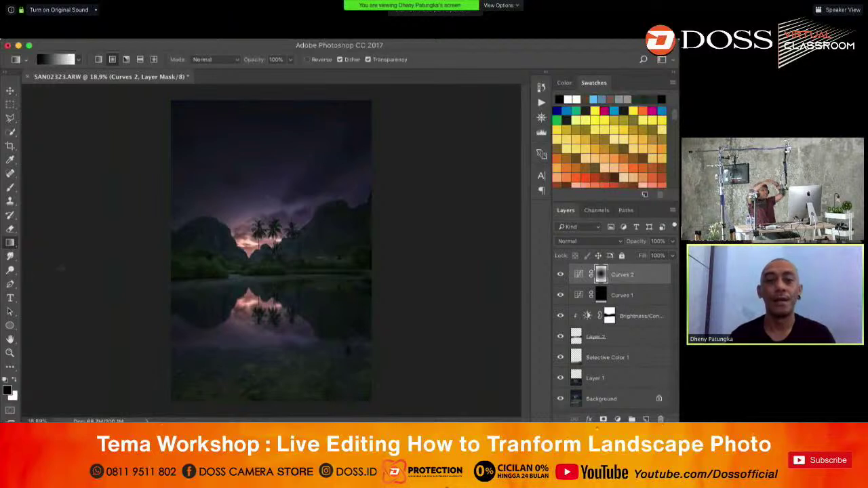
- Paint black on the Curves 2 mask with a soft 2900 px brush to reduce the vignette over the water foreground
{"action": "left_click", "coordinate": [11, 187]}
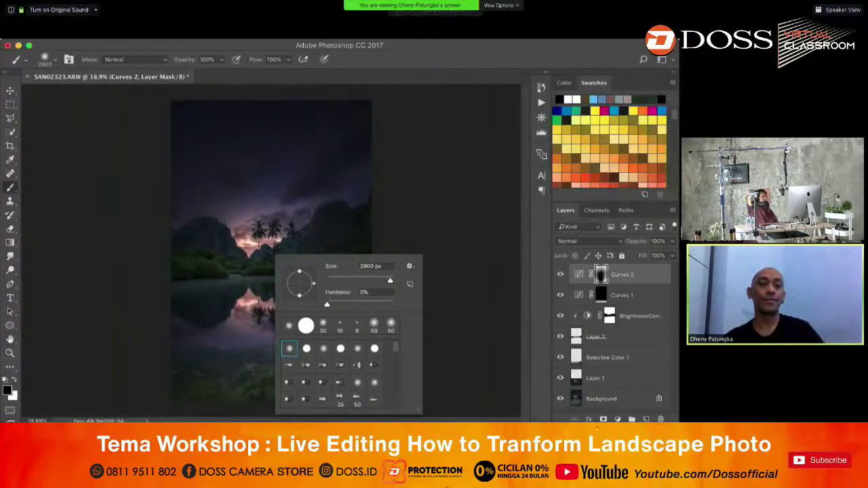
{"action": "key", "text": "Escape"}
{"action": "left_click", "coordinate": [11, 101]}
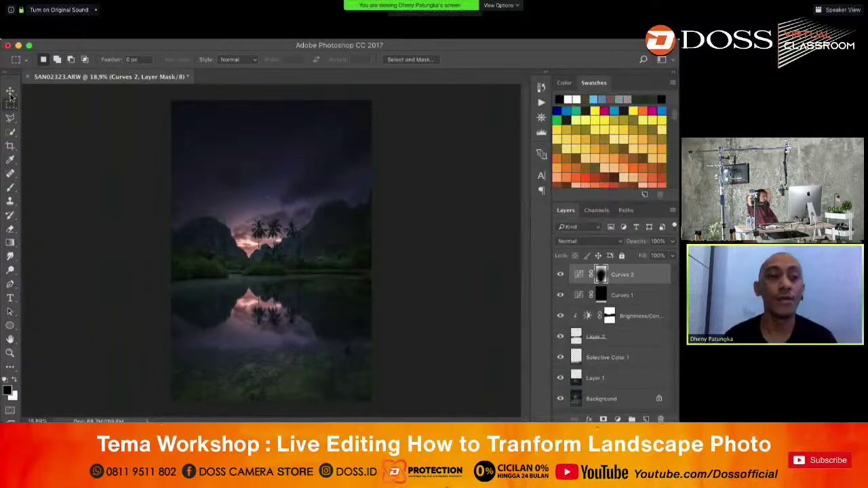
{"action": "left_click", "coordinate": [10, 90]}
- Flatten all the layers into the Background
{"action": "left_click", "coordinate": [645, 410]}
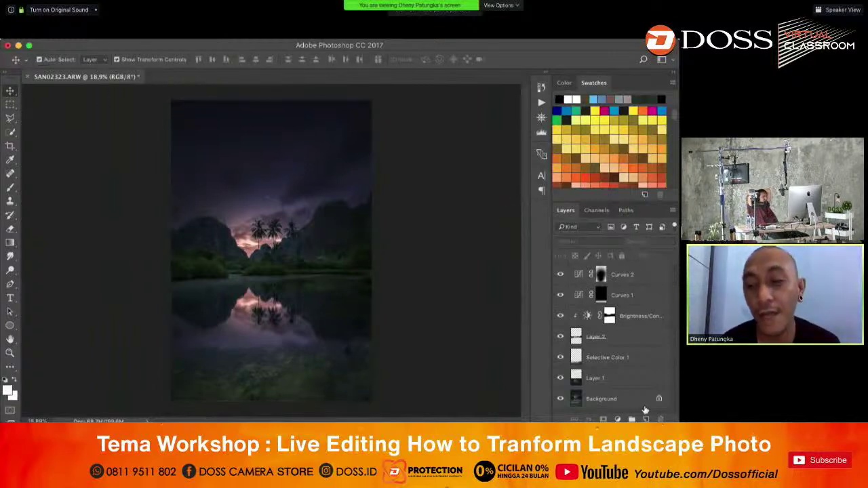
{"action": "right_click", "coordinate": [645, 403]}
{"action": "left_click", "coordinate": [597, 386]}
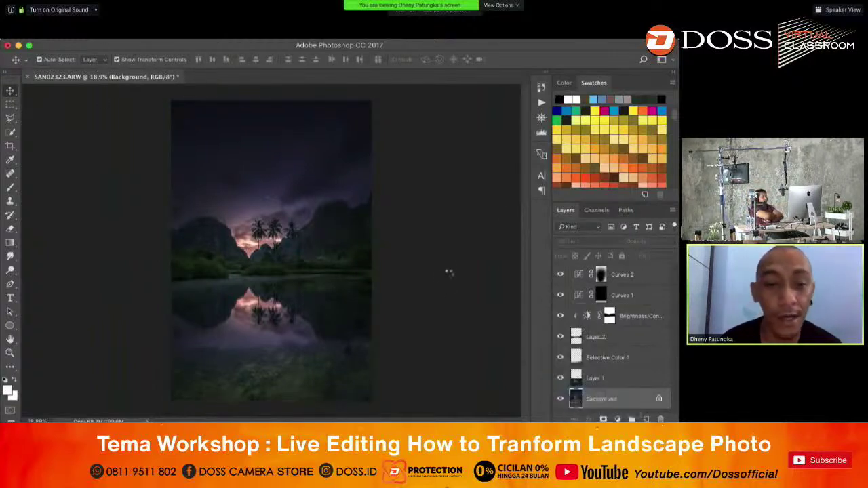
- Apply the Camera Raw Filter with Highlights +33, Whites +9 and Exposure +0,10
{"action": "left_click", "coordinate": [261, 31]}
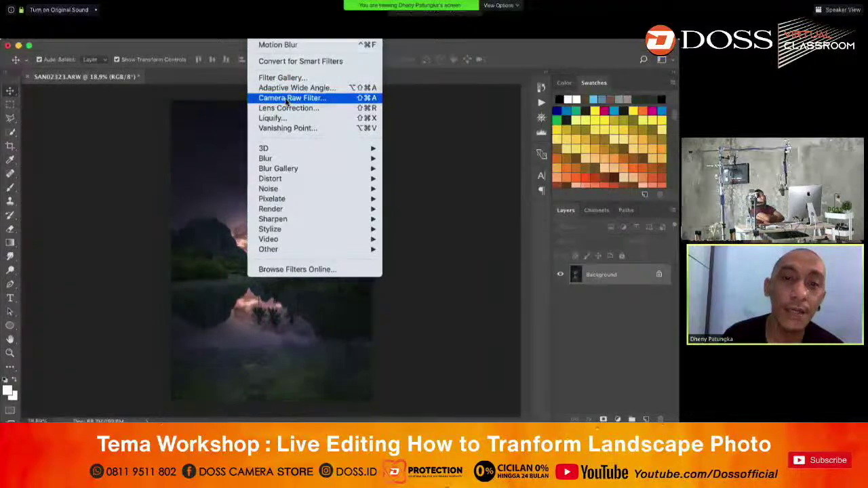
{"action": "left_click", "coordinate": [289, 99]}
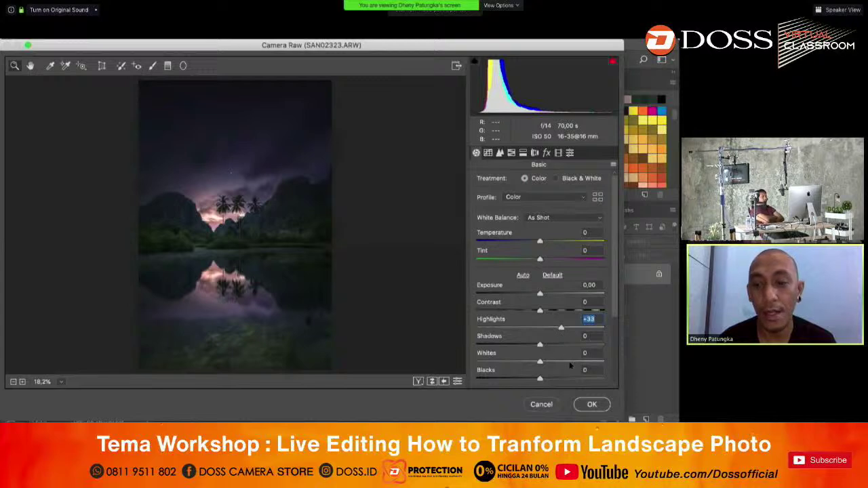
{"action": "left_click_drag", "start_coordinate": [565, 362], "coordinate": [543, 361]}
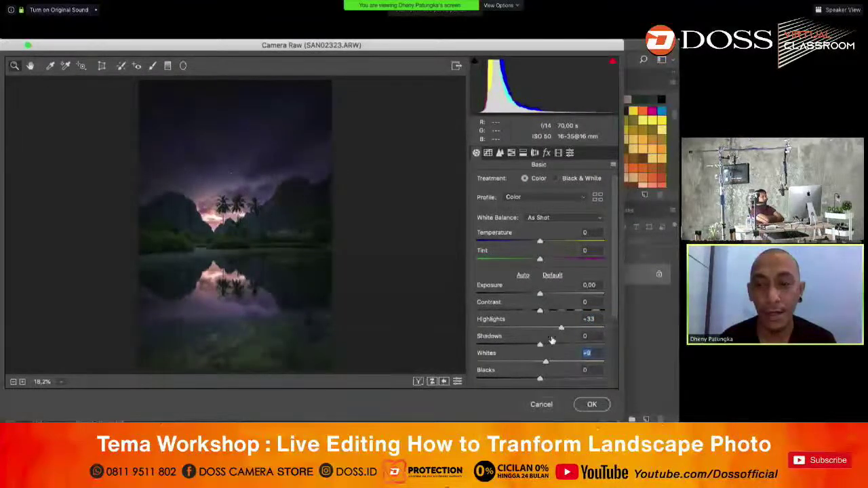
{"action": "left_click_drag", "start_coordinate": [540, 300], "coordinate": [541, 297]}
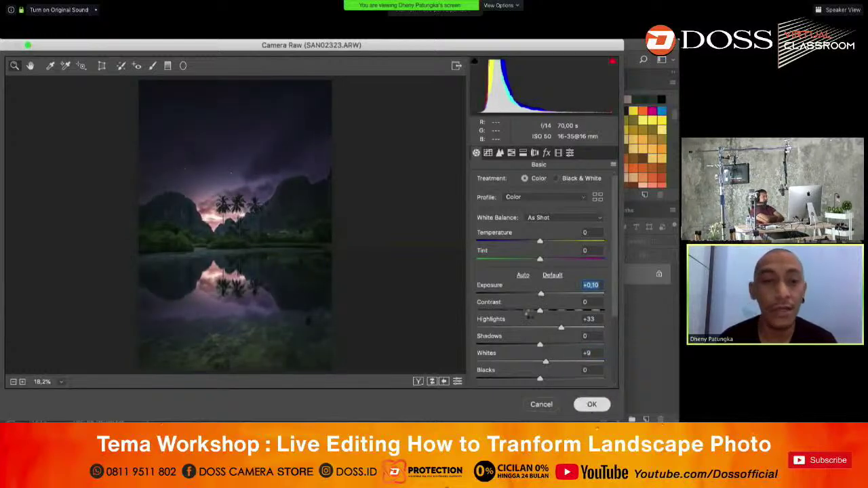
{"action": "key", "text": "Return"}
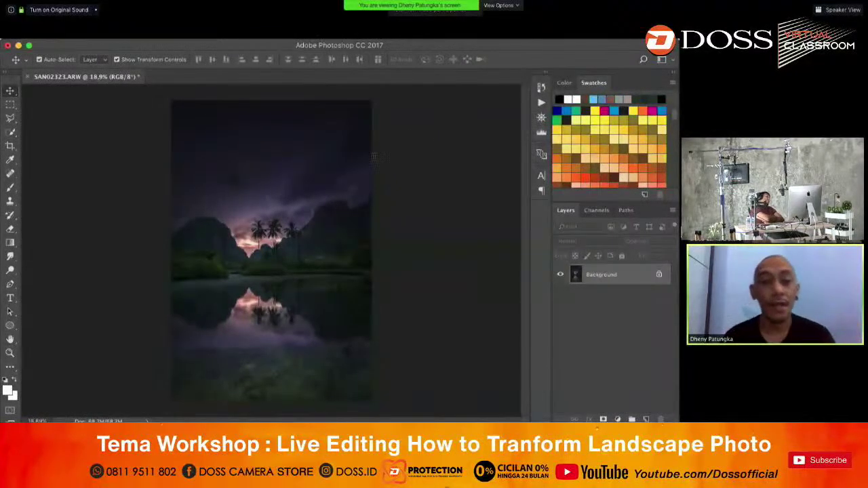
- Add an empty layer above the Background and set its blend mode to Color Dodge
{"action": "scroll", "coordinate": [235, 268], "scroll_direction": "up", "scroll_amount": 2}
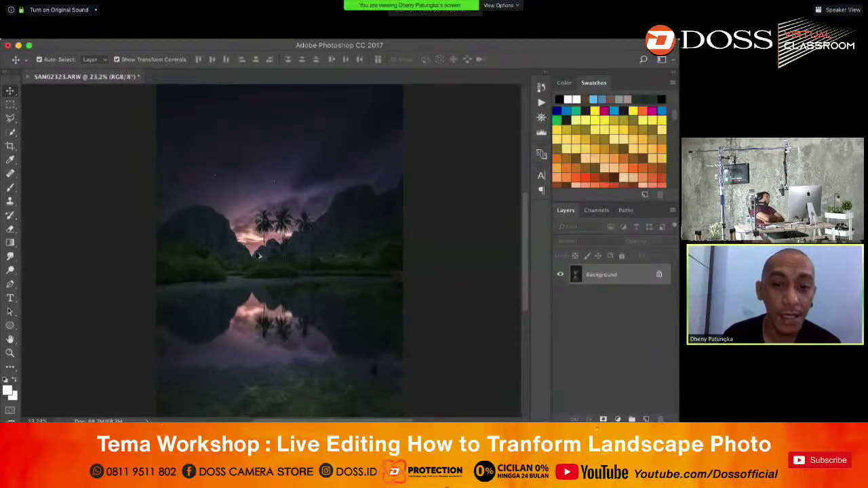
{"action": "scroll", "coordinate": [258, 255], "scroll_direction": "up", "scroll_amount": 2}
{"action": "scroll", "coordinate": [257, 257], "scroll_direction": "up", "scroll_amount": 2}
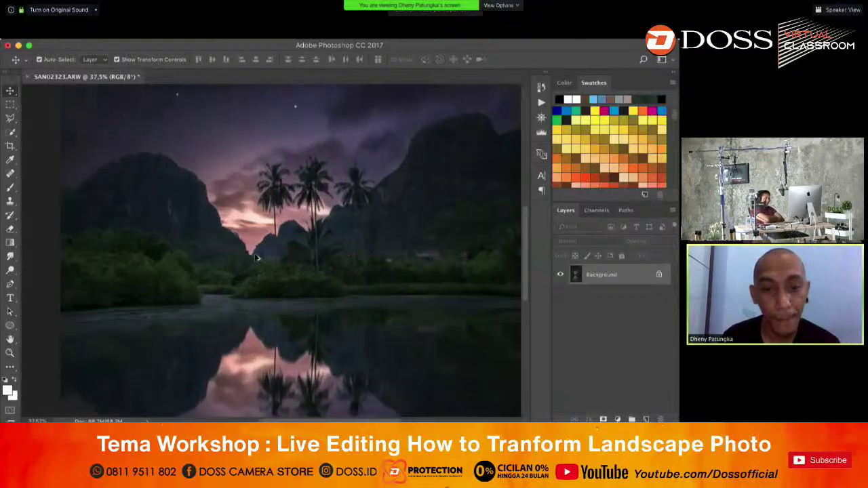
{"action": "scroll", "coordinate": [256, 257], "scroll_direction": "up", "scroll_amount": 1}
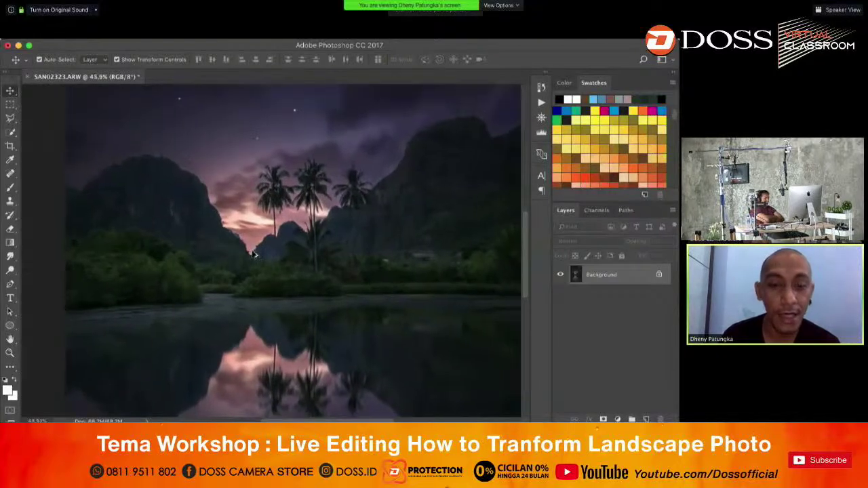
{"action": "scroll", "coordinate": [254, 253], "scroll_direction": "up", "scroll_amount": 1}
{"action": "left_click", "coordinate": [647, 419]}
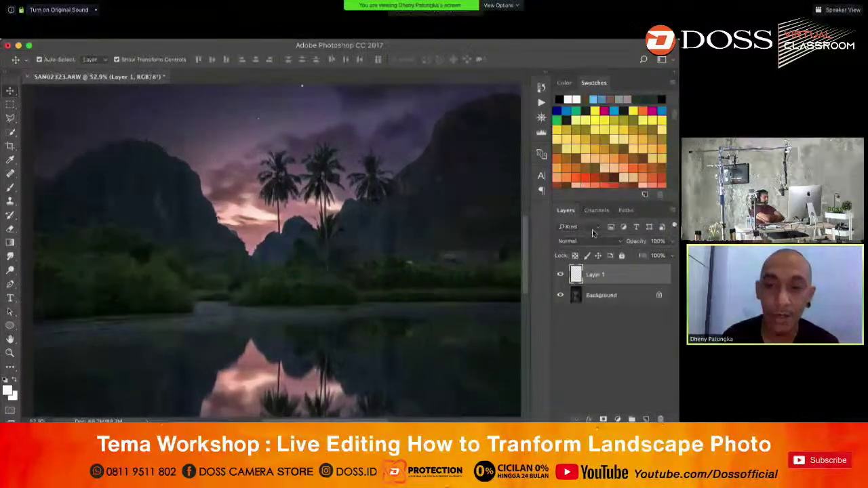
{"action": "left_click", "coordinate": [588, 241]}
{"action": "left_click", "coordinate": [595, 329]}
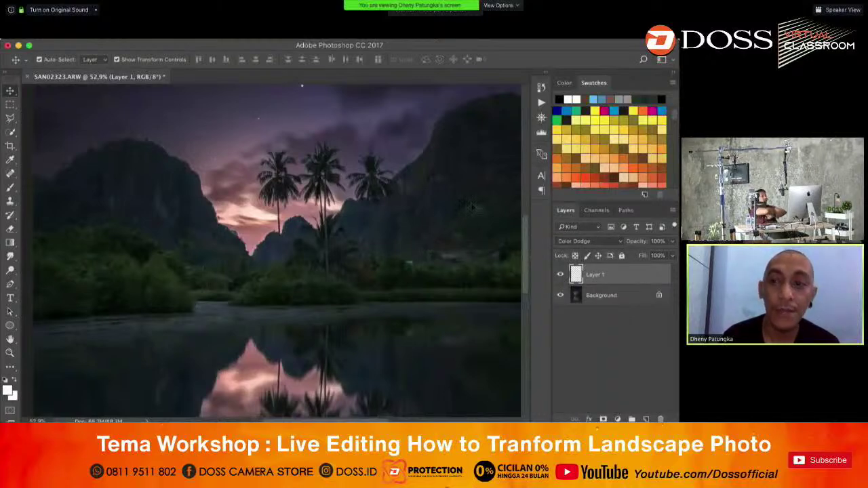
- Set up the Brush with a dark brown swatch colour and reduce its size
{"action": "left_click", "coordinate": [10, 189]}
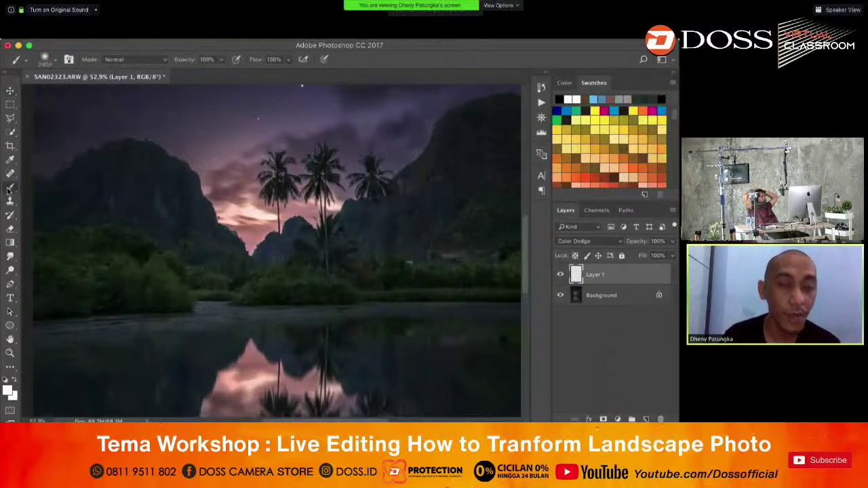
{"action": "scroll", "coordinate": [656, 161], "scroll_direction": "down", "scroll_amount": 3}
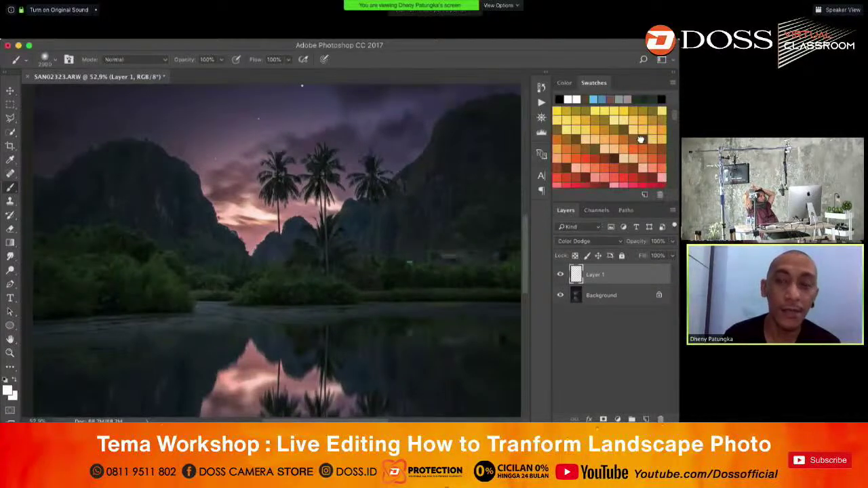
{"action": "left_click", "coordinate": [637, 139]}
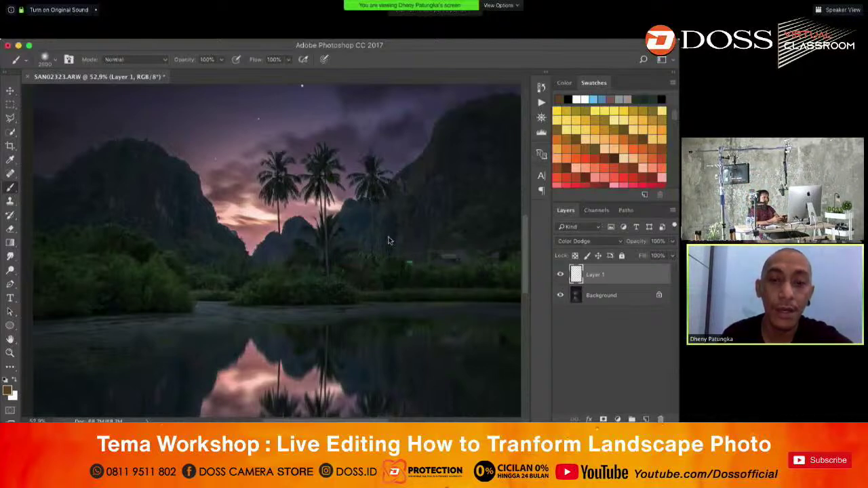
{"action": "key", "text": "bracketleft"}
{"action": "key", "text": "bracketleft"}
{"action": "key", "text": "bracketleft"}
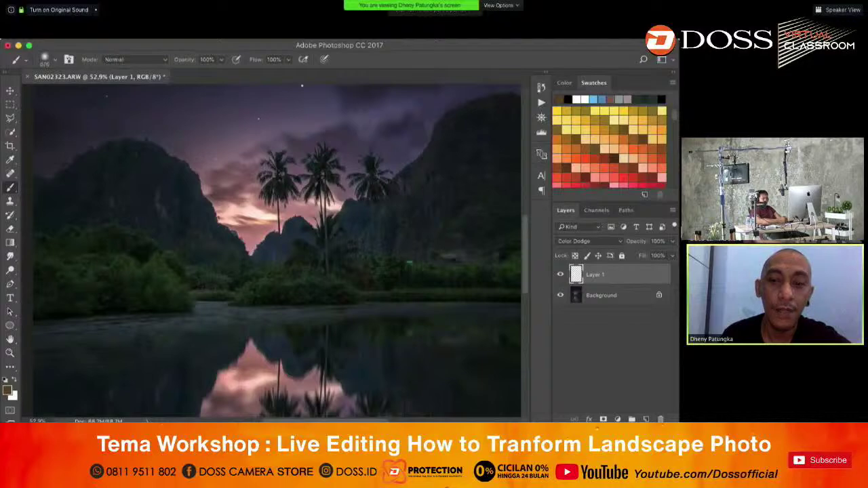
- Add a layer directly above the Background and paint a faint haze around the palms in sampled sky pink, with a soft 10% opacity brush
{"action": "left_click", "coordinate": [601, 295]}
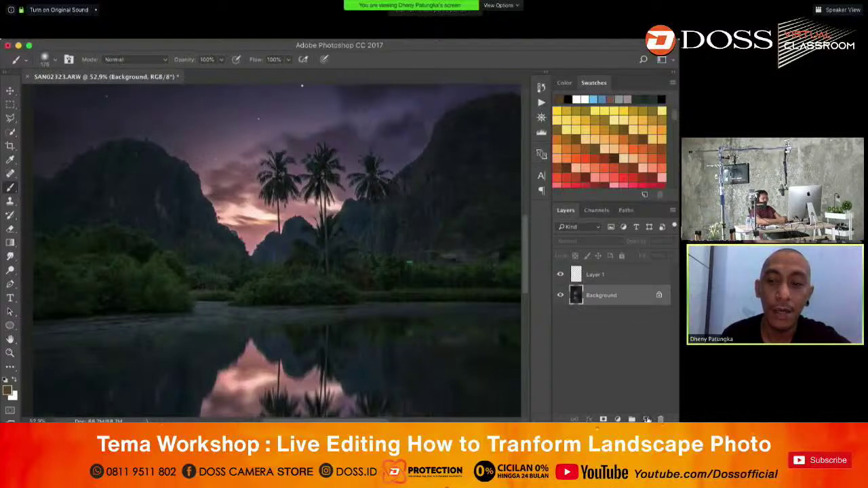
{"action": "left_click", "coordinate": [645, 419]}
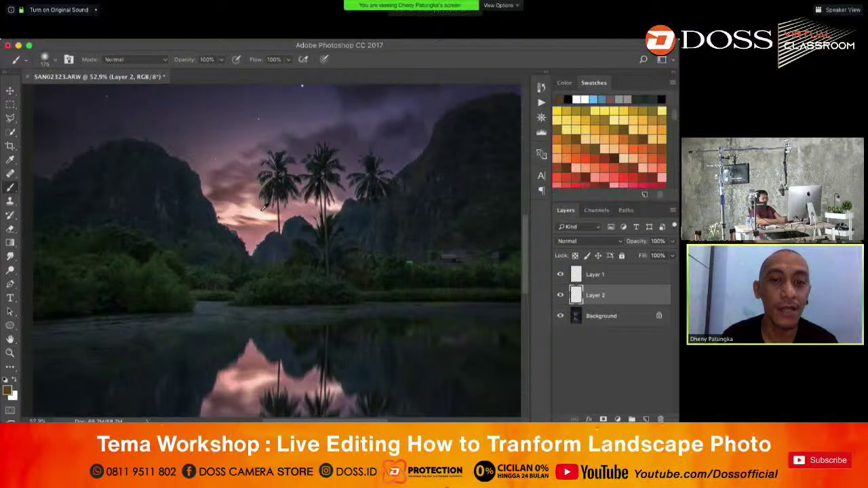
{"action": "left_click", "coordinate": [257, 211], "text": "alt"}
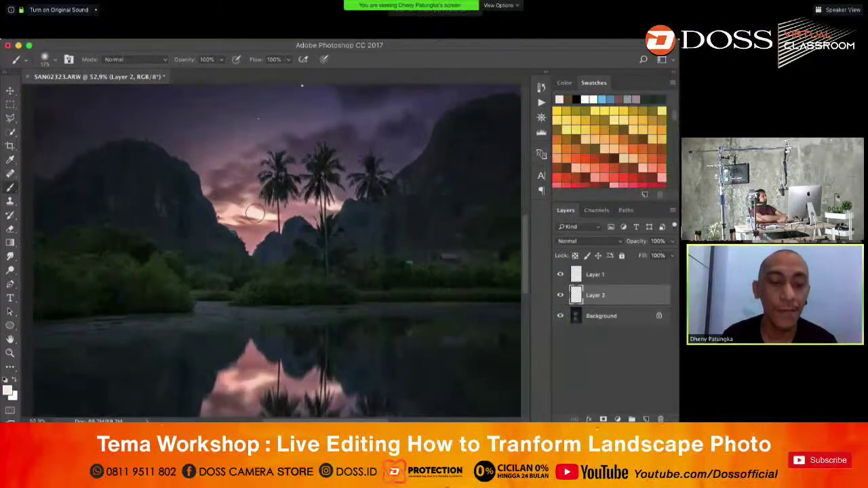
{"action": "left_click", "coordinate": [258, 210], "text": "alt"}
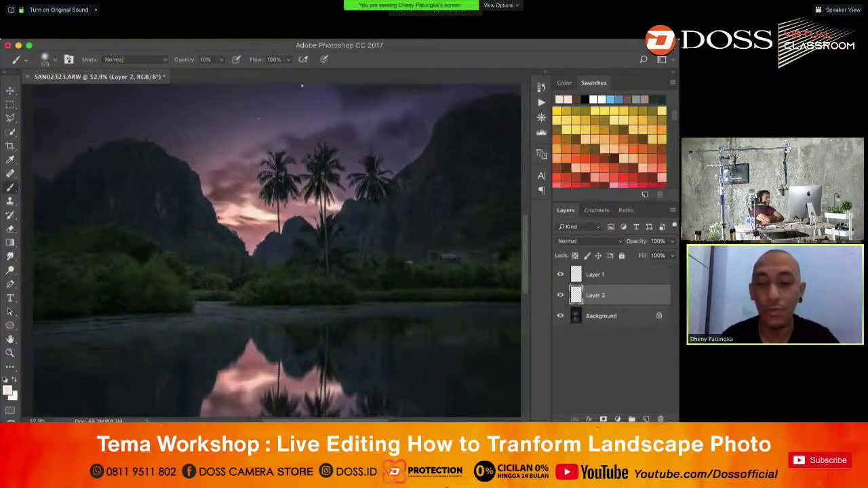
{"action": "right_click", "coordinate": [312, 233]}
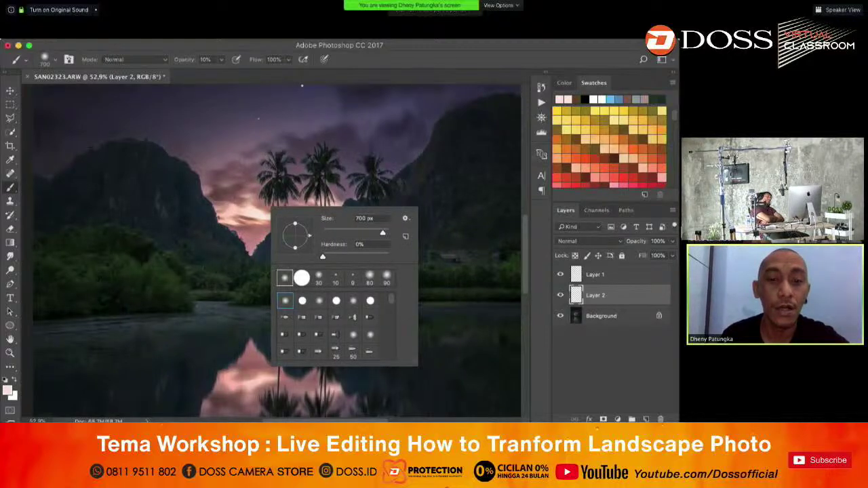
{"action": "left_click", "coordinate": [297, 183]}
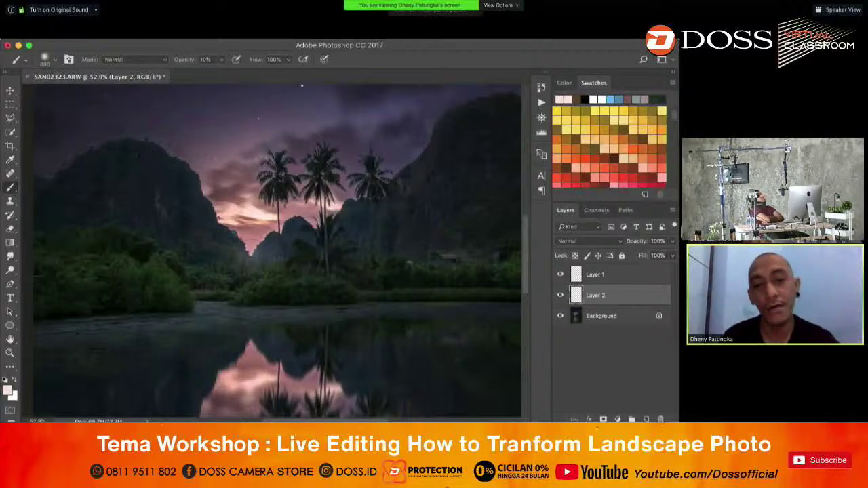
- Dab a dark brown glow on the Color Dodge Layer 1 at the gap between the hills, with the brush at 100% opacity
{"action": "left_click", "coordinate": [616, 276]}
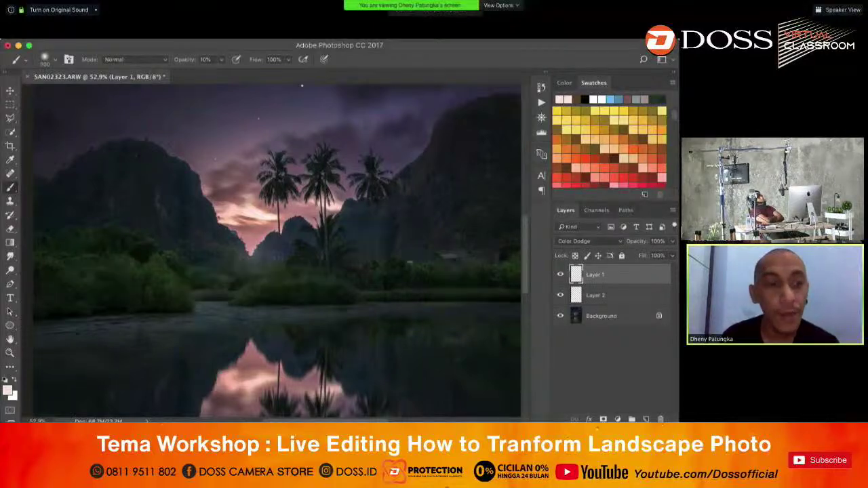
{"action": "left_click", "coordinate": [644, 135]}
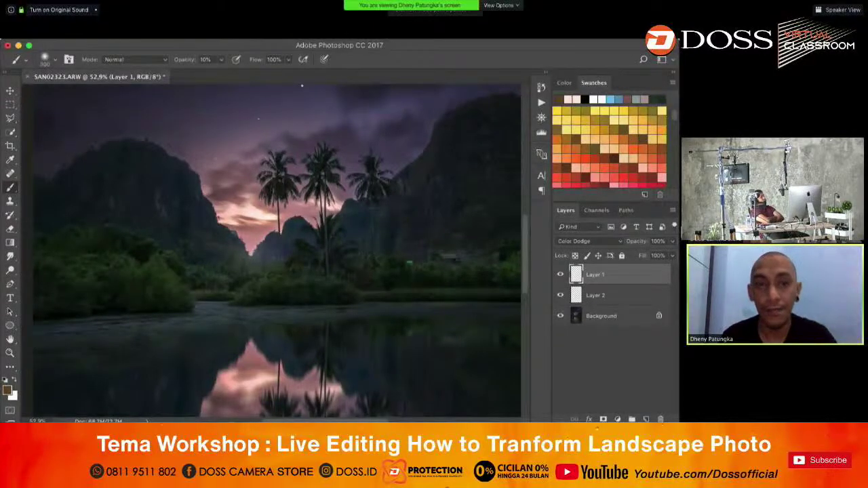
{"action": "key", "text": "0"}
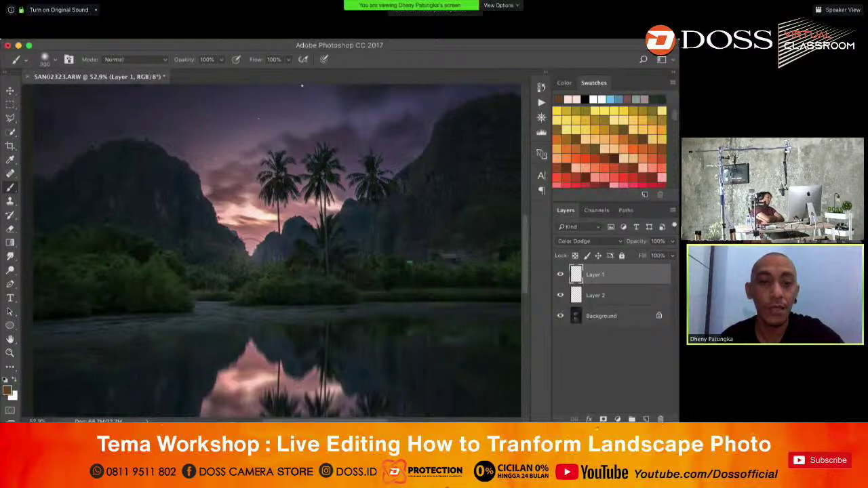
{"action": "left_click", "coordinate": [252, 250]}
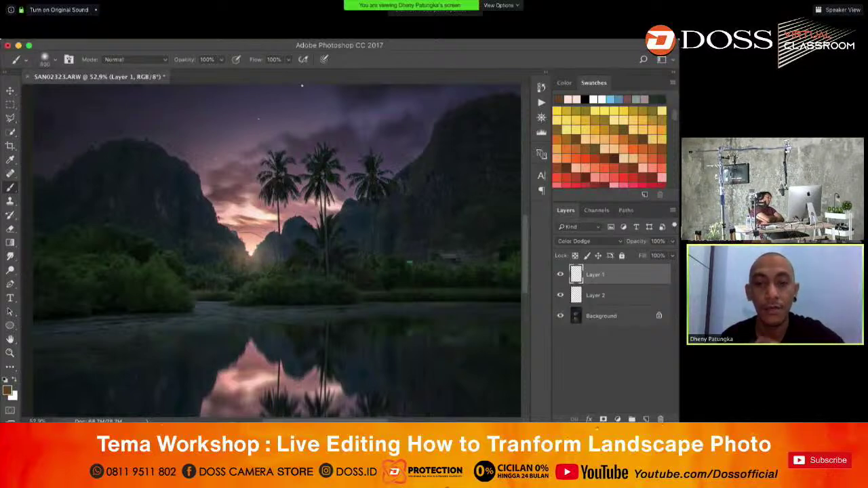
- Add another Color Dodge layer on top and dab a smaller brown glow at the same gap to brighten the sun's core
{"action": "key", "text": "bracketleft"}
{"action": "key", "text": "bracketleft"}
{"action": "key", "text": "bracketleft"}
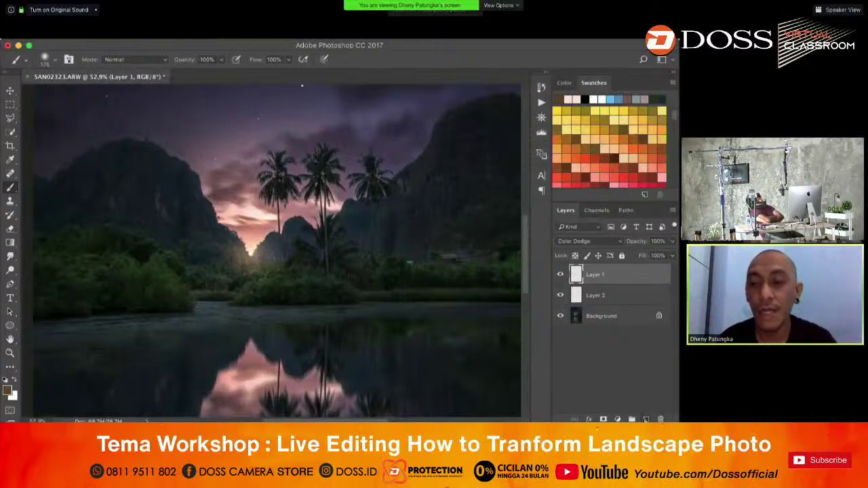
{"action": "left_click", "coordinate": [646, 419]}
{"action": "left_click", "coordinate": [587, 243]}
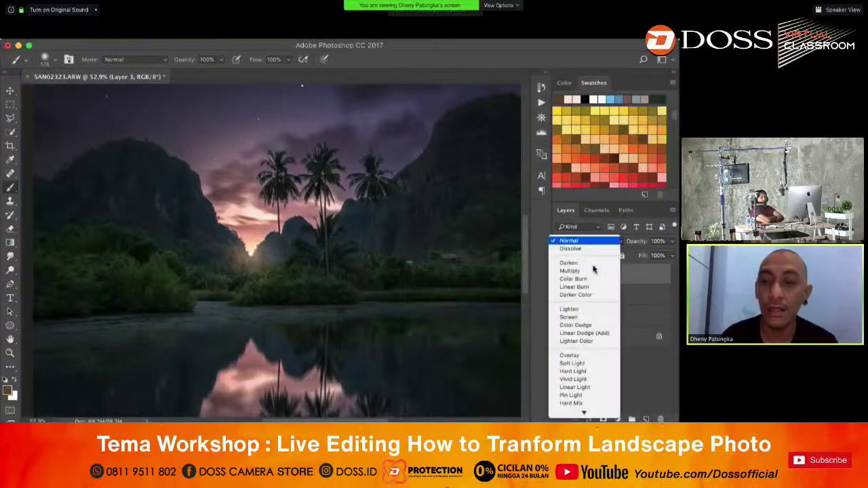
{"action": "left_click", "coordinate": [598, 326]}
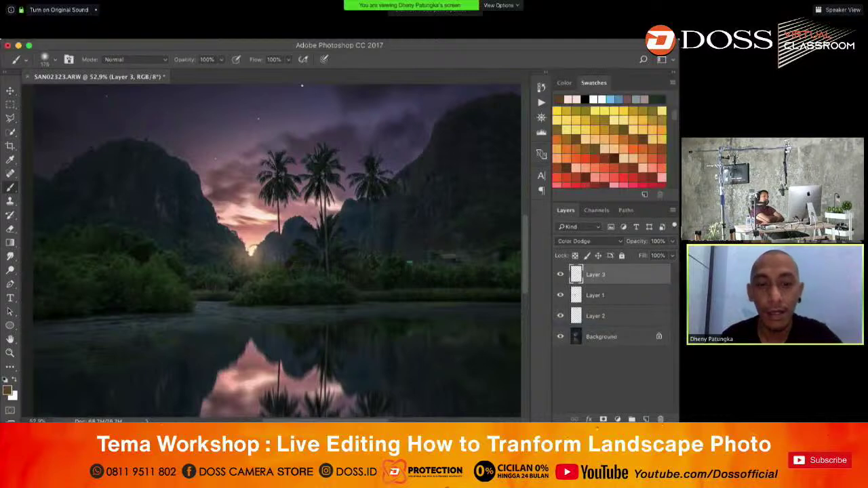
{"action": "key", "text": "bracketleft"}
{"action": "key", "text": "bracketleft"}
{"action": "key", "text": "bracketleft"}
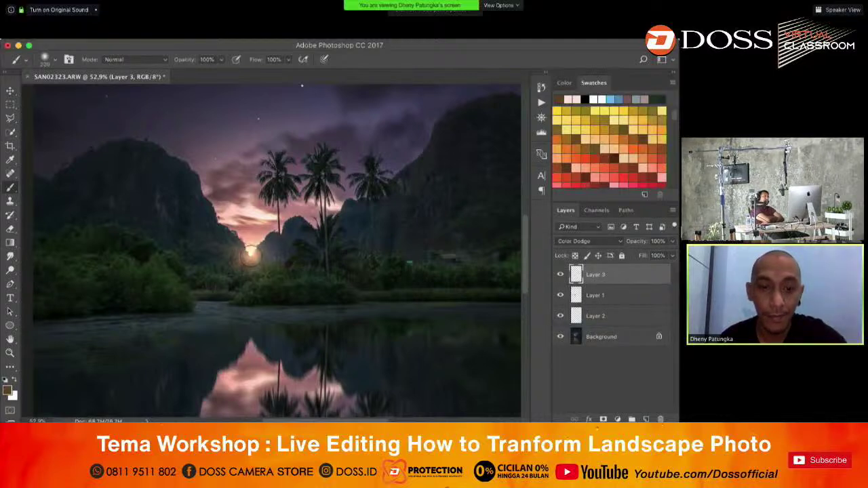
{"action": "key", "text": "bracketleft"}
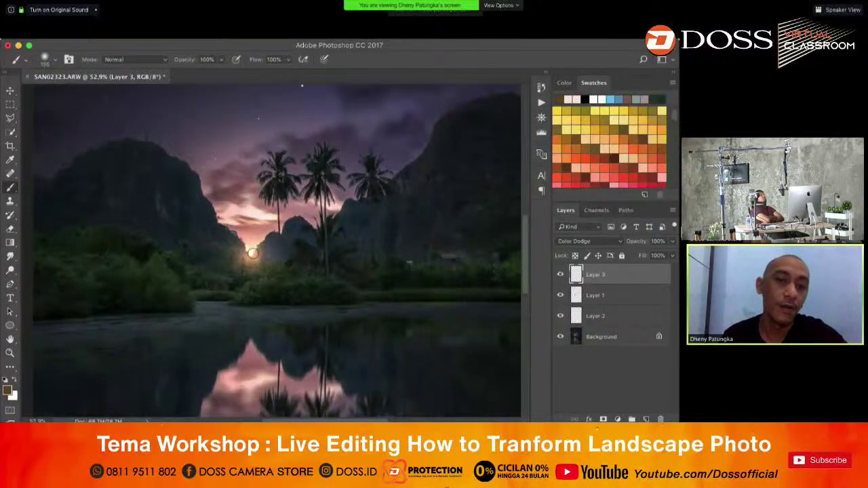
{"action": "left_click", "coordinate": [251, 254]}
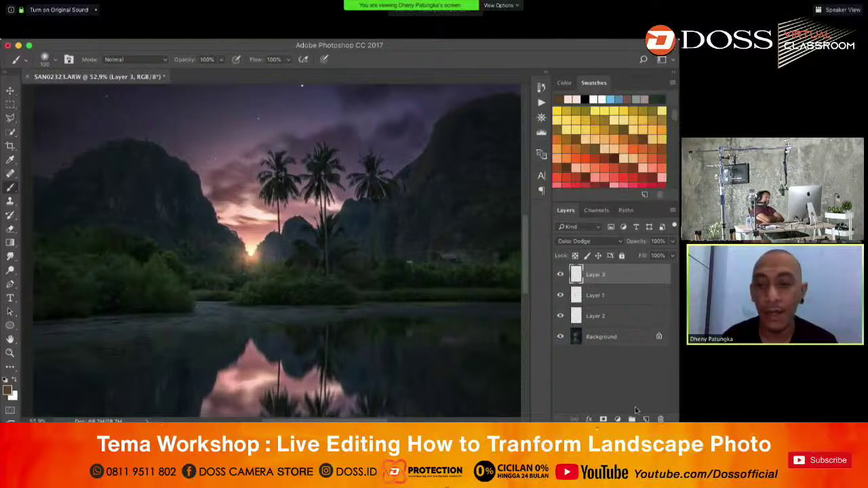
- Add a Normal layer on top and dab the sun's core in sampled pale yellow (RGB 254, 250, 223) with a smaller brush at 30% opacity
{"action": "left_click", "coordinate": [646, 419]}
{"action": "key", "text": "bracketleft"}
{"action": "key", "text": "bracketleft"}
{"action": "left_click", "coordinate": [252, 250], "text": "alt"}
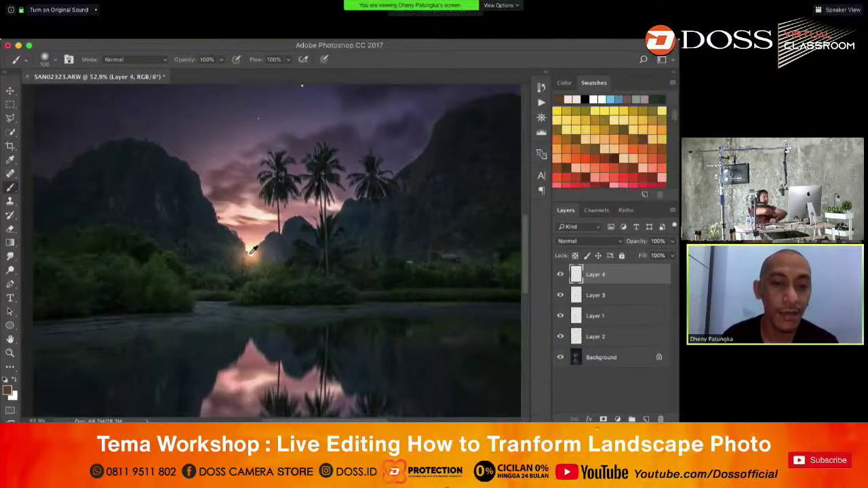
{"action": "left_click", "coordinate": [251, 251]}
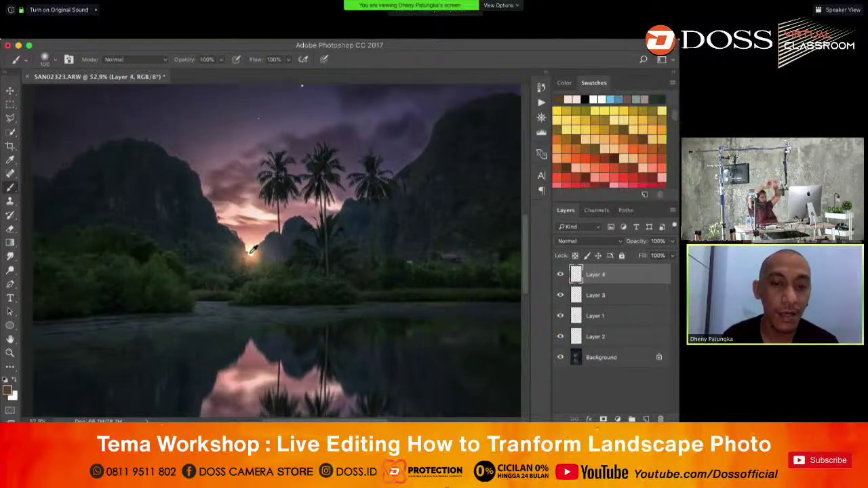
{"action": "left_click", "coordinate": [8, 391]}
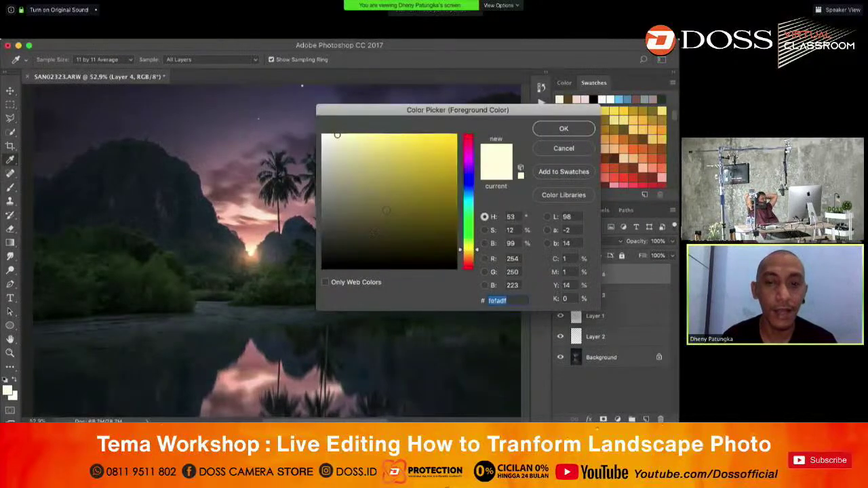
{"action": "left_click", "coordinate": [564, 128]}
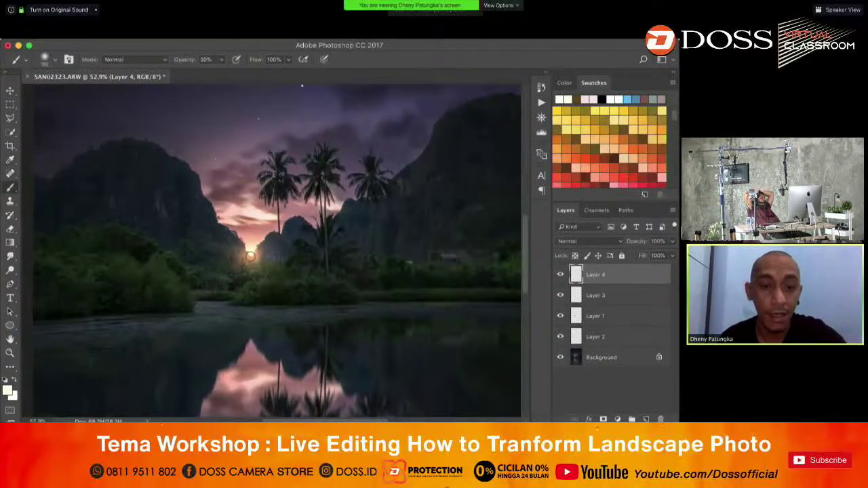
{"action": "left_click", "coordinate": [250, 255]}
{"action": "left_click", "coordinate": [250, 255]}
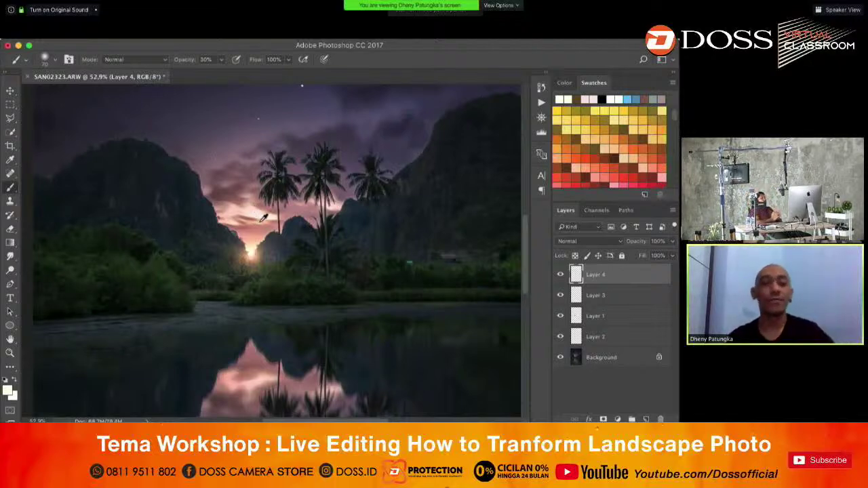
- Group the four glow layers above the Background, Layer 4 through Layer 2, and duplicate the group
{"action": "scroll", "coordinate": [259, 218], "scroll_direction": "down", "scroll_amount": 3}
{"action": "scroll", "coordinate": [254, 236], "scroll_direction": "up", "scroll_amount": 1}
{"action": "key", "text": "v"}
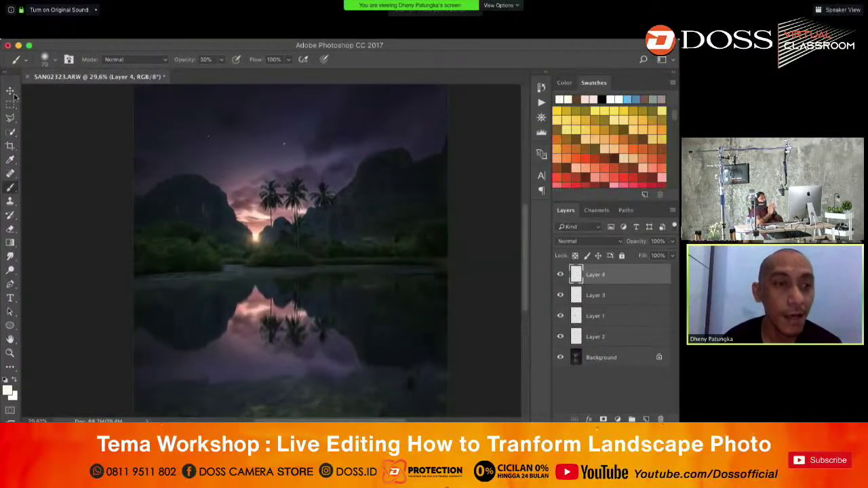
{"action": "left_click", "coordinate": [597, 335], "text": "shift"}
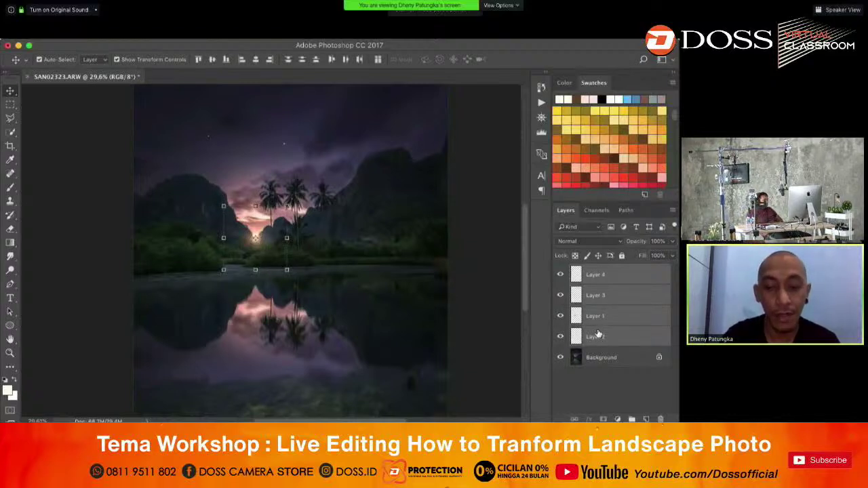
{"action": "key", "text": "super+g"}
{"action": "key", "text": "super+j"}
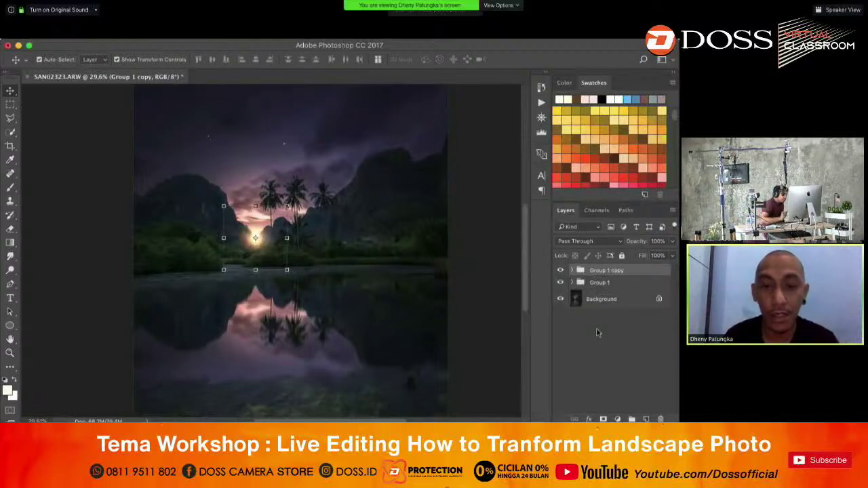
- Move the duplicated glow group straight down onto the bright point of the sky's reflection in the water and deselect it
{"action": "left_click_drag", "start_coordinate": [254, 239], "coordinate": [278, 282]}
{"action": "key", "text": "Down"}
{"action": "key", "text": "Down"}
{"action": "key", "text": "Down"}
{"action": "key", "text": "Down"}
{"action": "key", "text": "Down"}
{"action": "key", "text": "Down"}
{"action": "key", "text": "Down"}
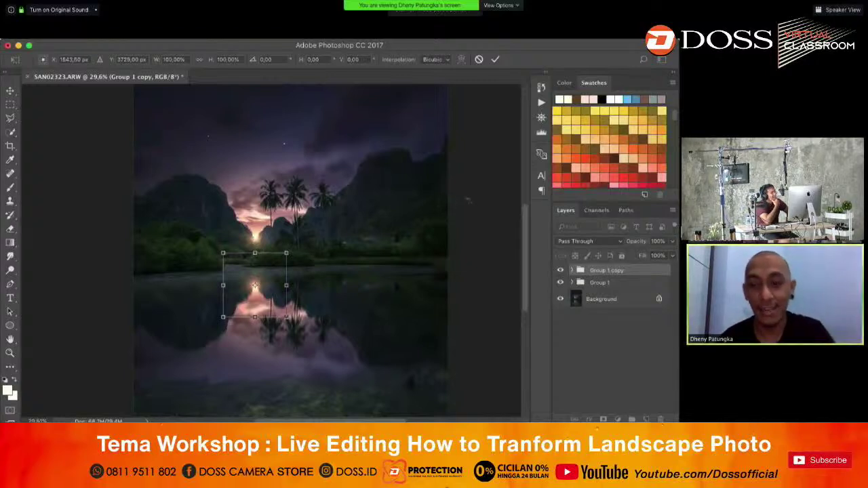
{"action": "key", "text": "Return"}
{"action": "left_click", "coordinate": [469, 195]}
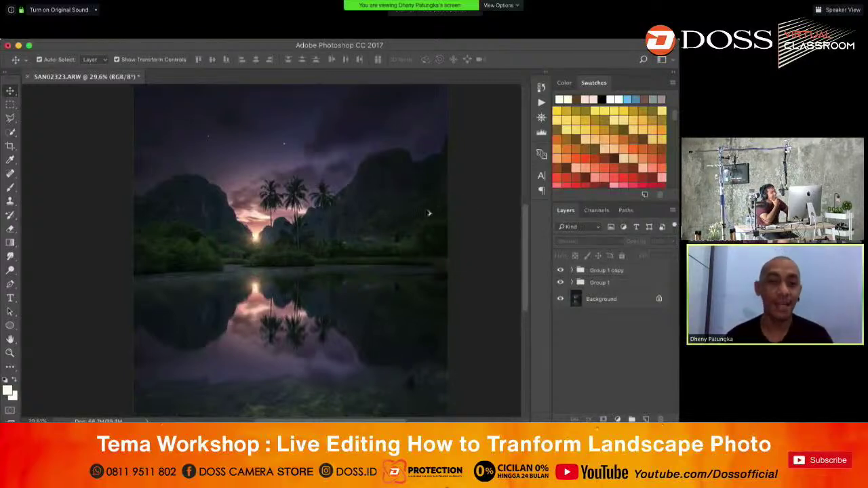
- Examine the sun glow and its water reflection in the whole image and up close
{"action": "scroll", "coordinate": [426, 213], "scroll_direction": "down", "scroll_amount": 3}
{"action": "scroll", "coordinate": [425, 213], "scroll_direction": "down", "scroll_amount": 3}
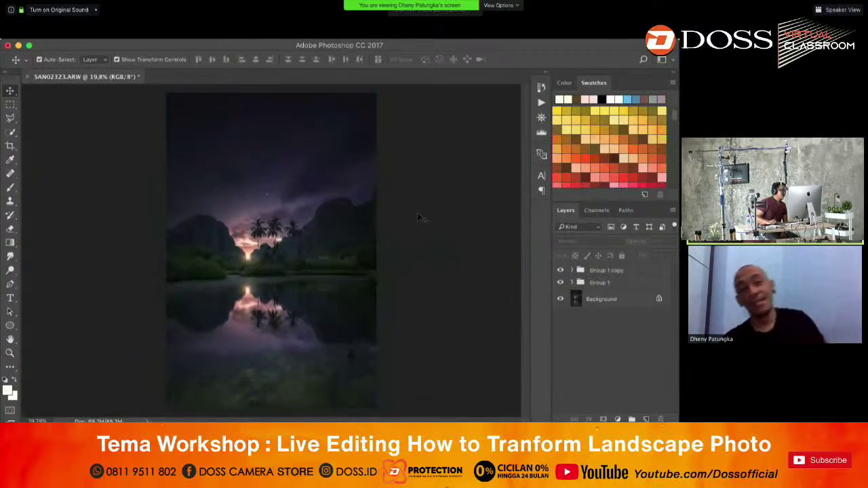
{"action": "scroll", "coordinate": [270, 251], "scroll_direction": "up", "scroll_amount": 8}
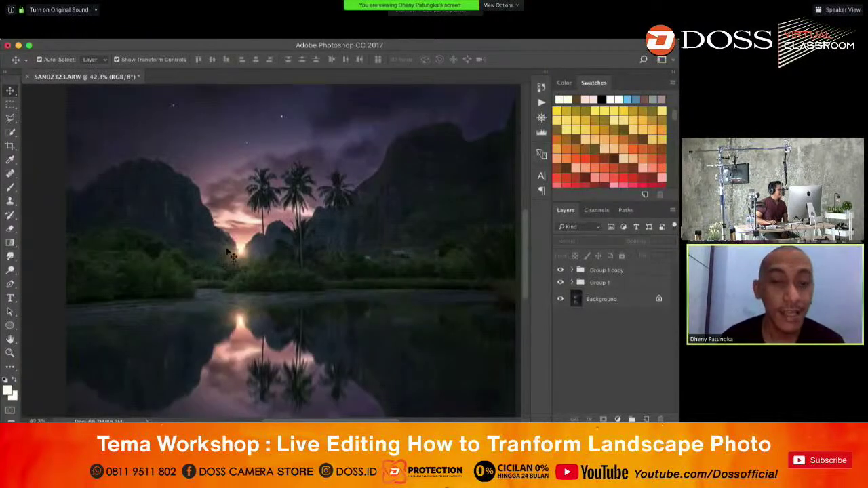
{"action": "scroll", "coordinate": [241, 278], "scroll_direction": "down", "scroll_amount": 4}
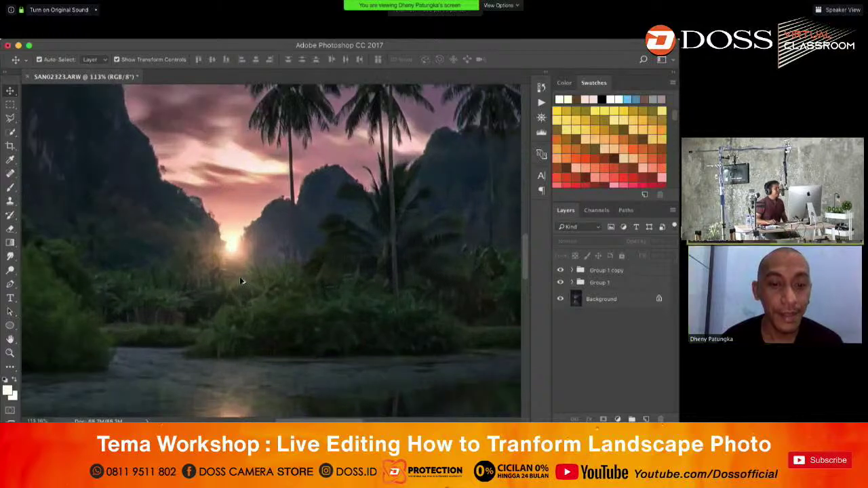
{"action": "scroll", "coordinate": [242, 280], "scroll_direction": "down", "scroll_amount": 3}
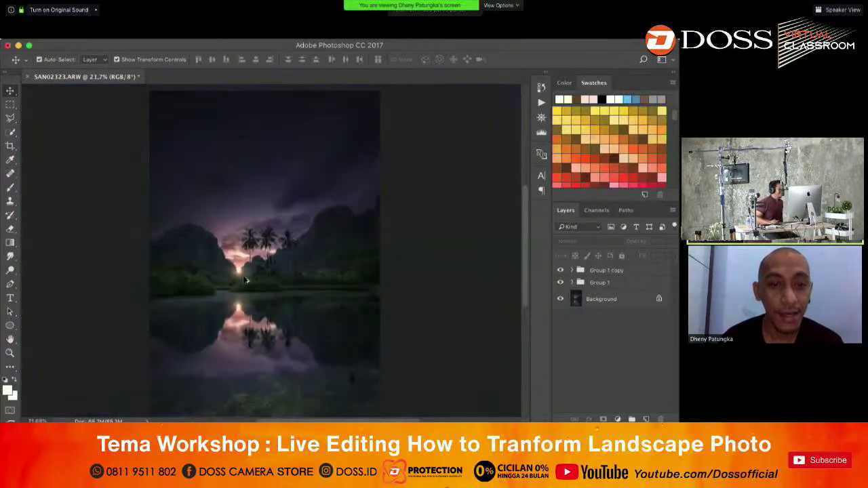
{"action": "scroll", "coordinate": [240, 281], "scroll_direction": "up", "scroll_amount": 3}
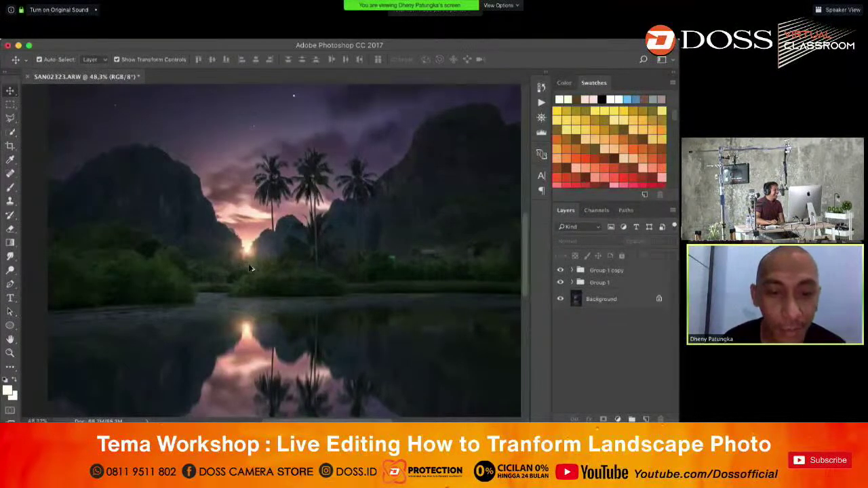
- Add a layer above the duplicated glow group and set its blend mode to Color Dodge
{"action": "scroll", "coordinate": [250, 269], "scroll_direction": "up", "scroll_amount": 4}
{"action": "scroll", "coordinate": [249, 270], "scroll_direction": "up", "scroll_amount": 3}
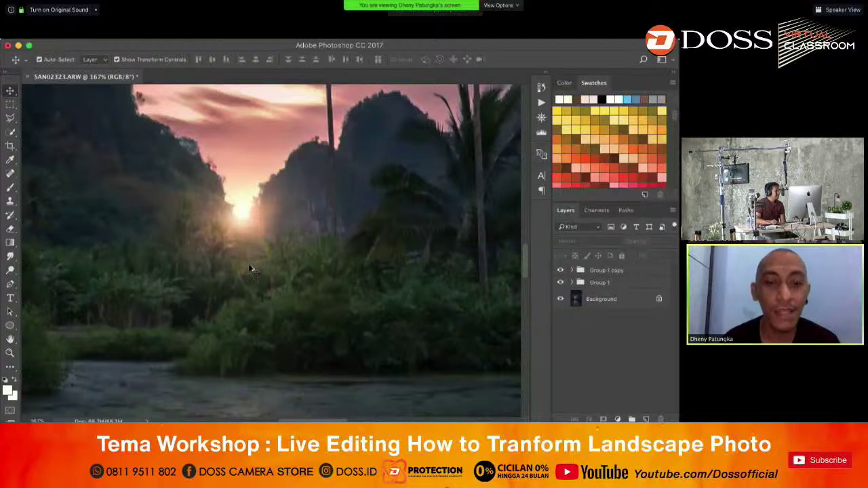
{"action": "scroll", "coordinate": [250, 270], "scroll_direction": "up", "scroll_amount": 2}
{"action": "scroll", "coordinate": [254, 230], "scroll_direction": "up", "scroll_amount": 2}
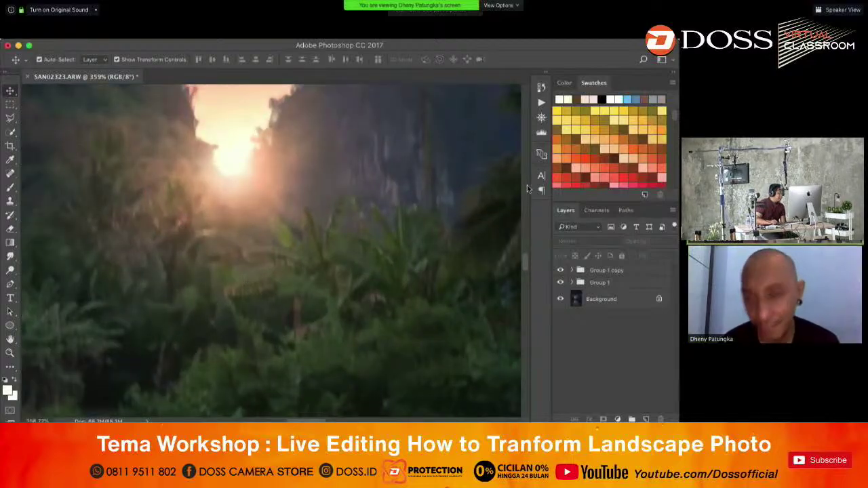
{"action": "left_click", "coordinate": [616, 271]}
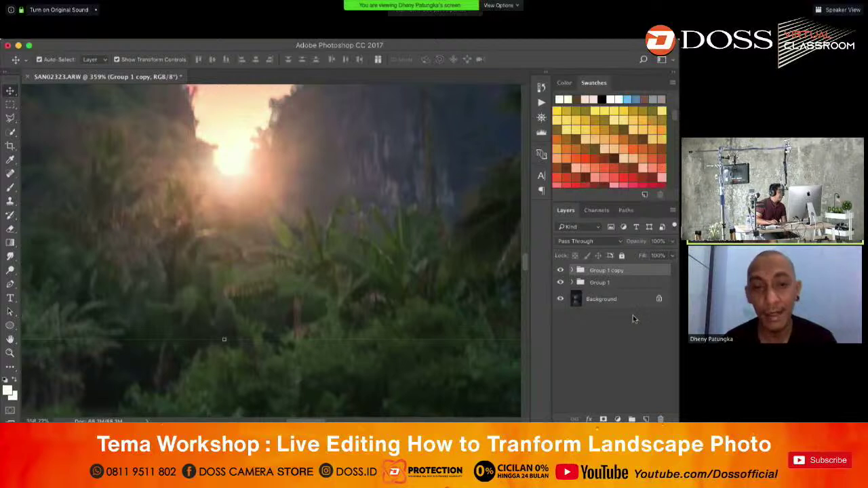
{"action": "left_click", "coordinate": [646, 419]}
{"action": "left_click", "coordinate": [578, 241]}
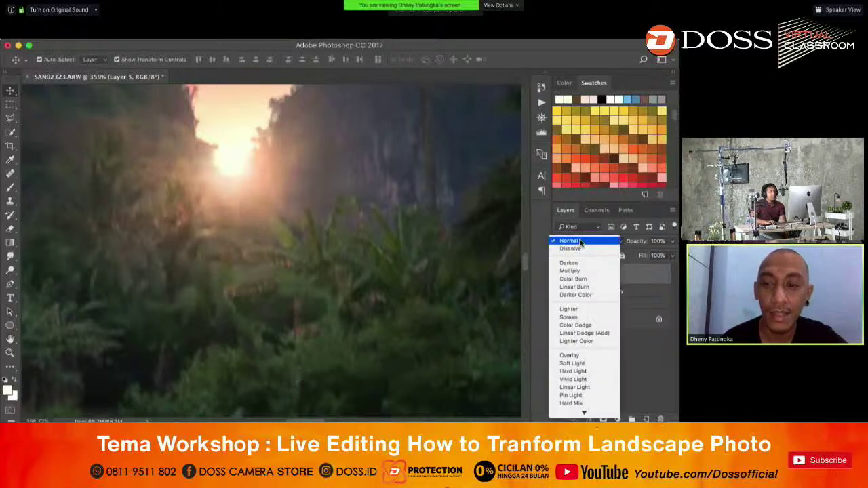
{"action": "left_click", "coordinate": [592, 327]}
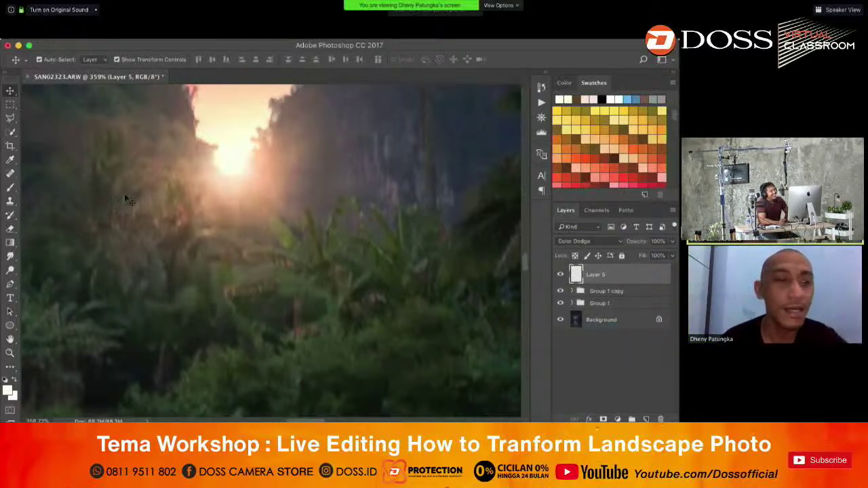
- Set up the Brush with a dark brown swatch colour, 100% opacity and a tip only a few pixels wide
{"action": "left_click", "coordinate": [11, 188]}
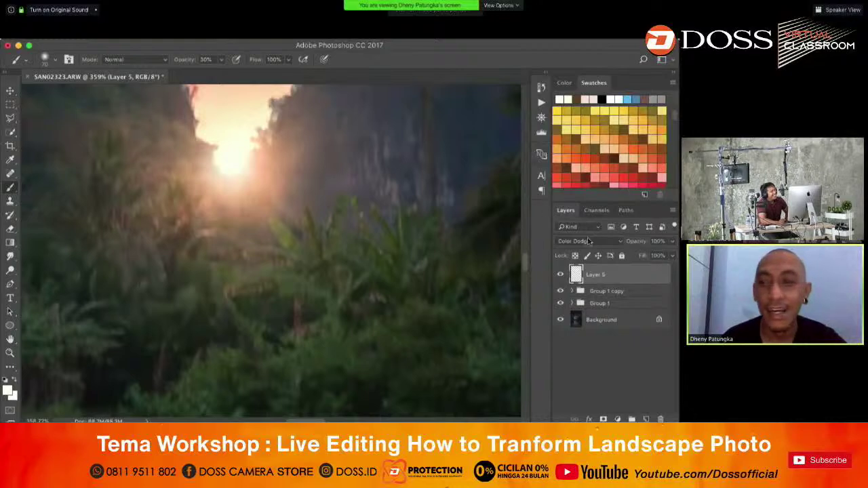
{"action": "left_click", "coordinate": [643, 139]}
{"action": "key", "text": "0"}
{"action": "key", "text": "["}
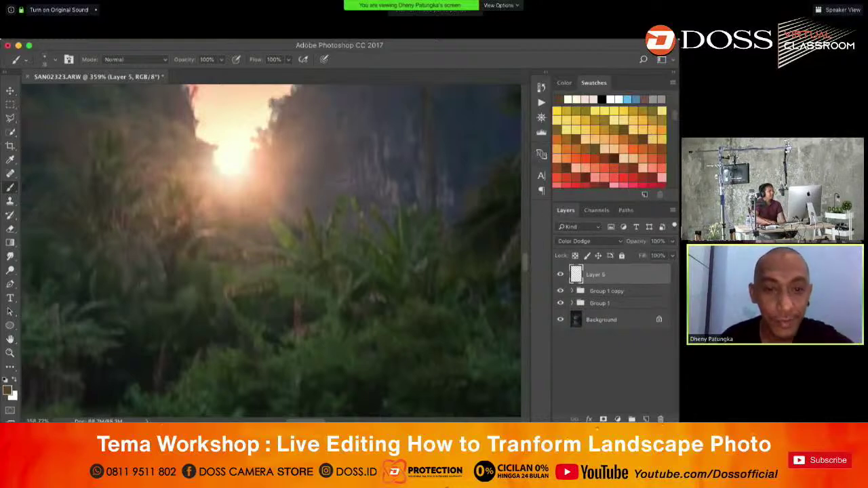
{"action": "key", "text": "["}
{"action": "key", "text": "["}
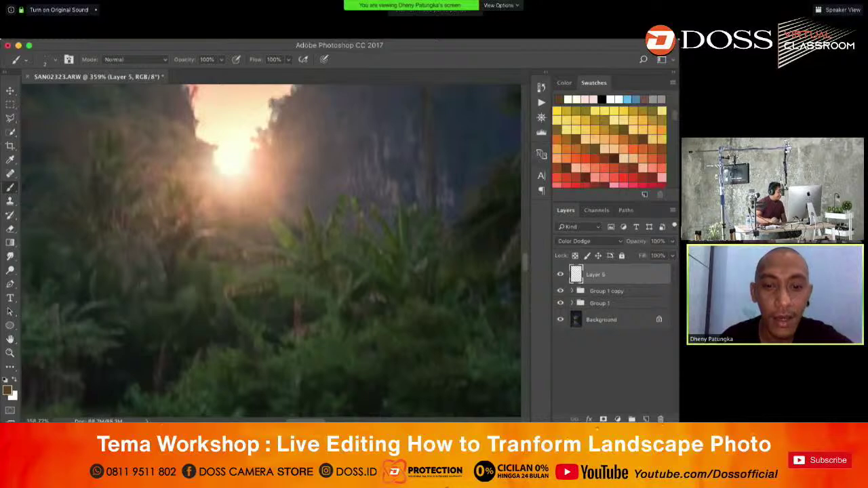
{"action": "key", "text": "]"}
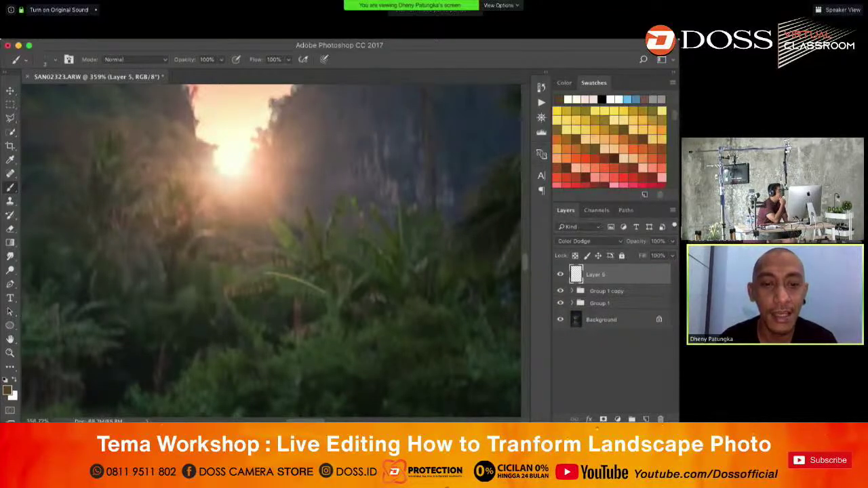
- Paint thin rim-light strokes along the leaf edges of the plants just below the sun on the Color Dodge layer
{"action": "left_click_drag", "start_coordinate": [263, 273], "coordinate": [239, 280]}
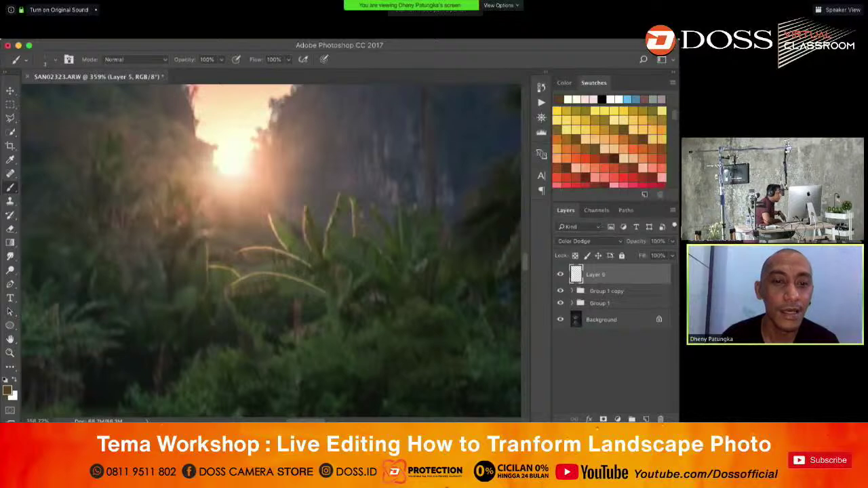
{"action": "mouse_move", "coordinate": [228, 232]}
{"action": "left_mouse_down"}
{"action": "mouse_move", "coordinate": [198, 231]}
{"action": "mouse_move", "coordinate": [180, 242]}
{"action": "left_mouse_up"}
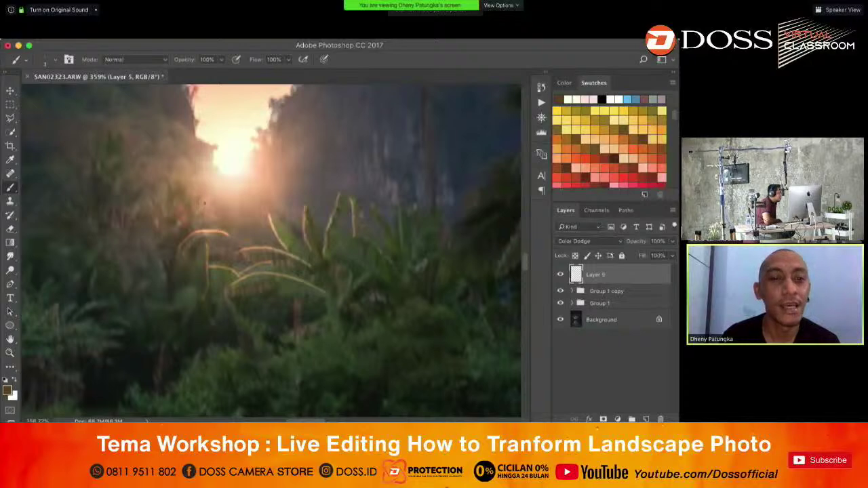
{"action": "scroll", "coordinate": [206, 197], "scroll_direction": "down", "scroll_amount": 5}
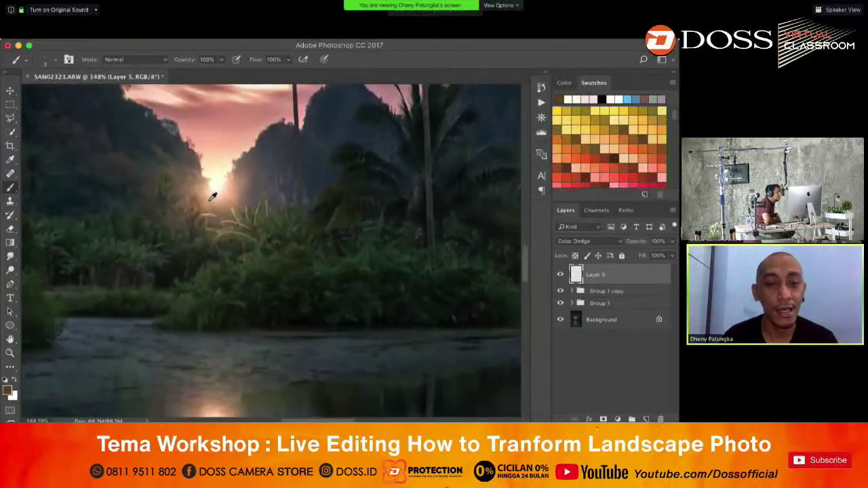
- Soften the painted sun glow on the Color Dodge layer with the Eraser at 30% opacity
{"action": "left_click", "coordinate": [10, 228]}
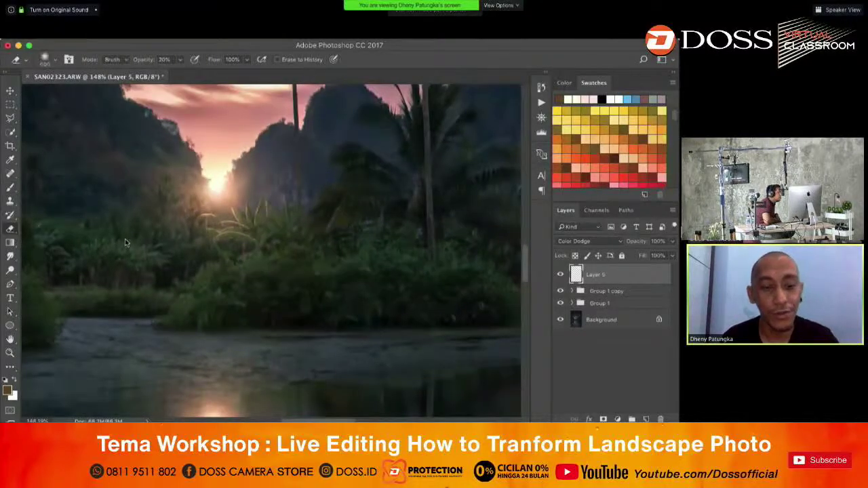
{"action": "key", "text": "3"}
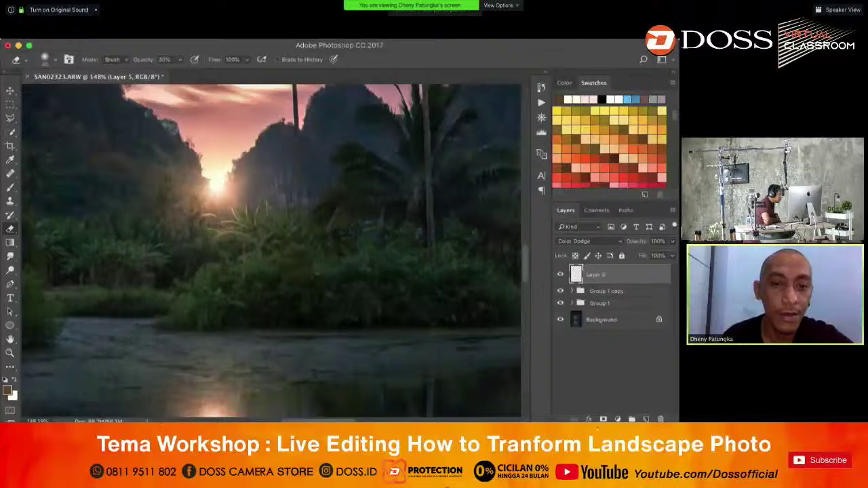
{"action": "key", "text": "ctrl+z"}
{"action": "key", "text": "ctrl+0"}
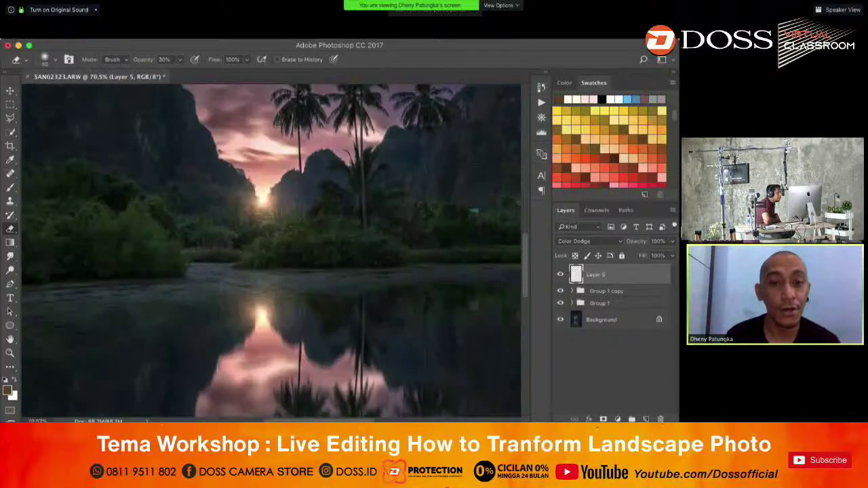
{"action": "key", "text": "ctrl+z"}
- Paint fine light accents on the foliage near the sun with a small Brush at 30% opacity
{"action": "key", "text": "b"}
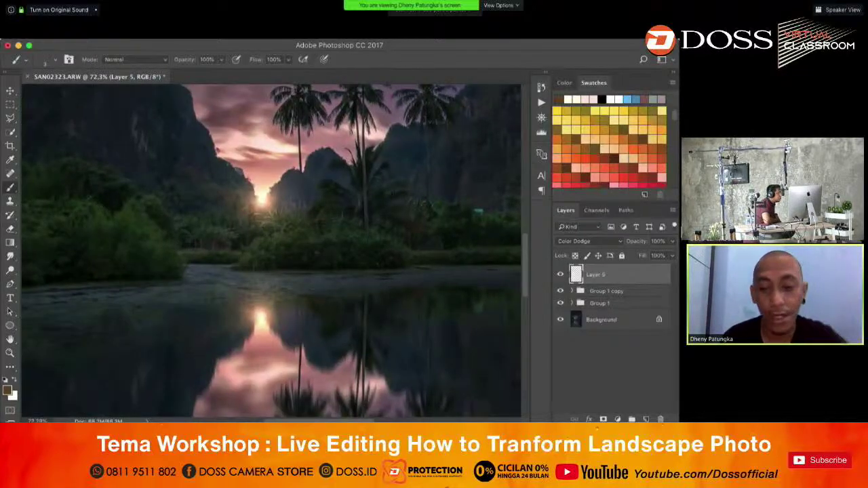
{"action": "key", "text": "3"}
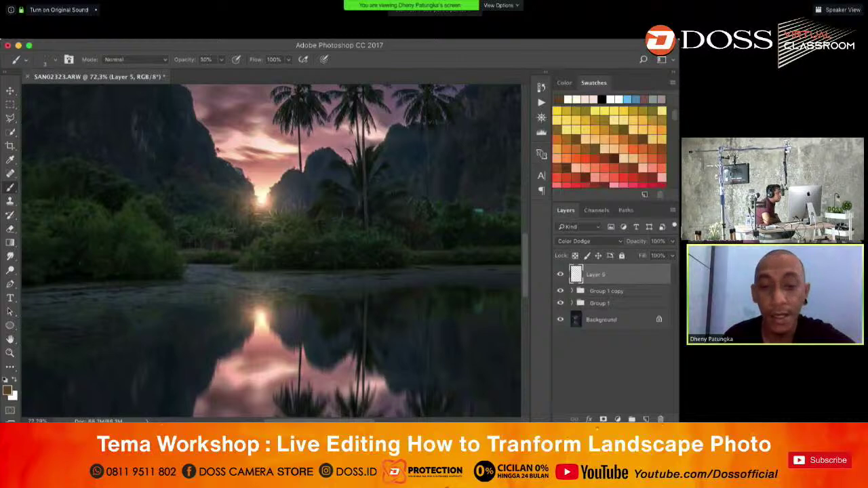
{"action": "key", "text": "bracketright"}
{"action": "key", "text": "bracketleft"}
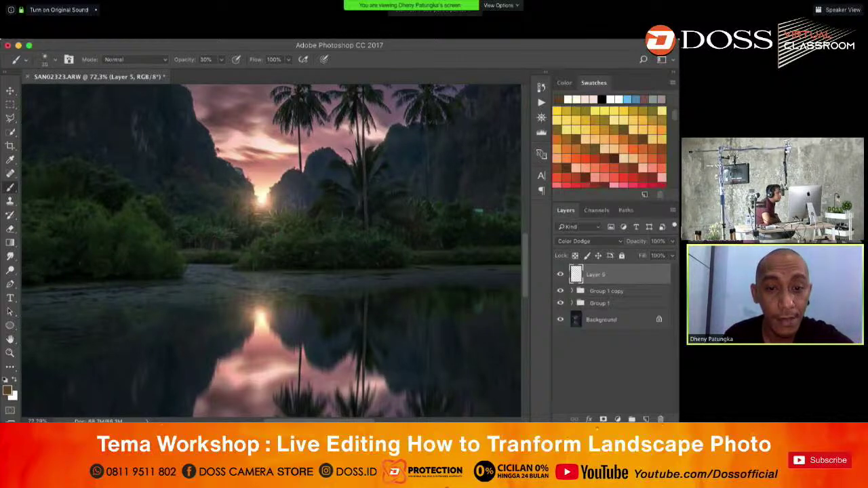
{"action": "key", "text": "bracketleft"}
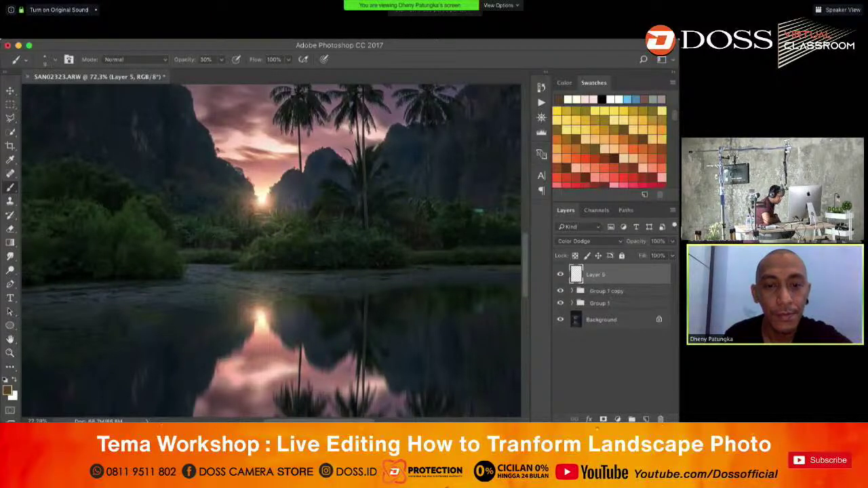
- Enlarge the brush and paint a soft warm glow over the bushes around the sun on the Color Dodge layer
{"action": "key", "text": "bracketright"}
{"action": "key", "text": "bracketright"}
{"action": "key", "text": "bracketright"}
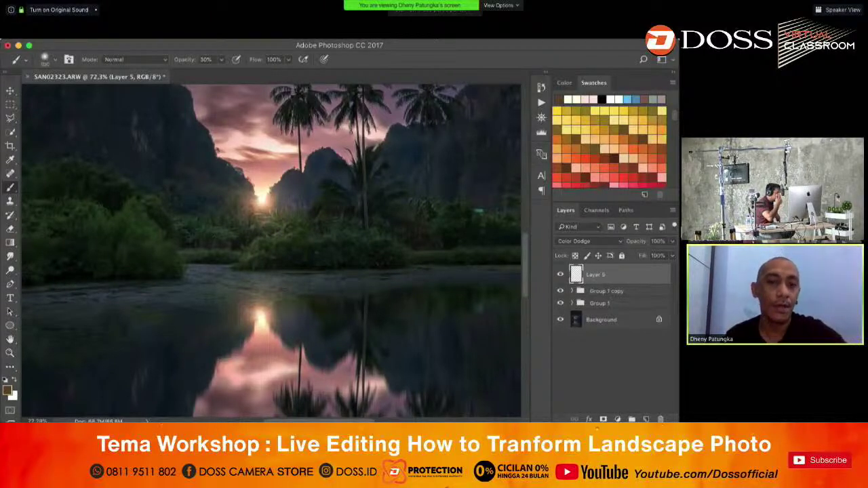
{"action": "key", "text": "bracketright"}
{"action": "key", "text": "bracketright"}
{"action": "key", "text": "bracketright"}
{"action": "key", "text": "bracketright"}
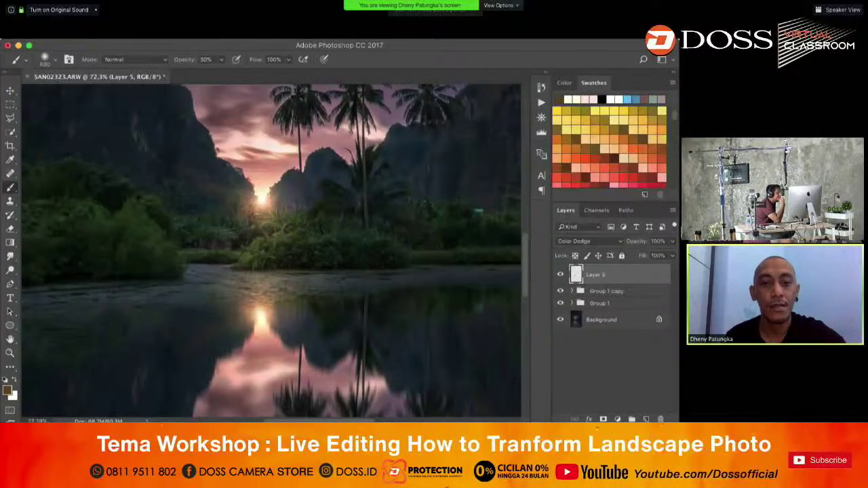
- Enlarge the brush further and paint a broad soft glow over the sun's reflection in the water
{"action": "key", "text": "bracketright"}
{"action": "key", "text": "bracketright"}
{"action": "key", "text": "bracketright"}
{"action": "key", "text": "bracketright"}
{"action": "key", "text": "bracketright"}
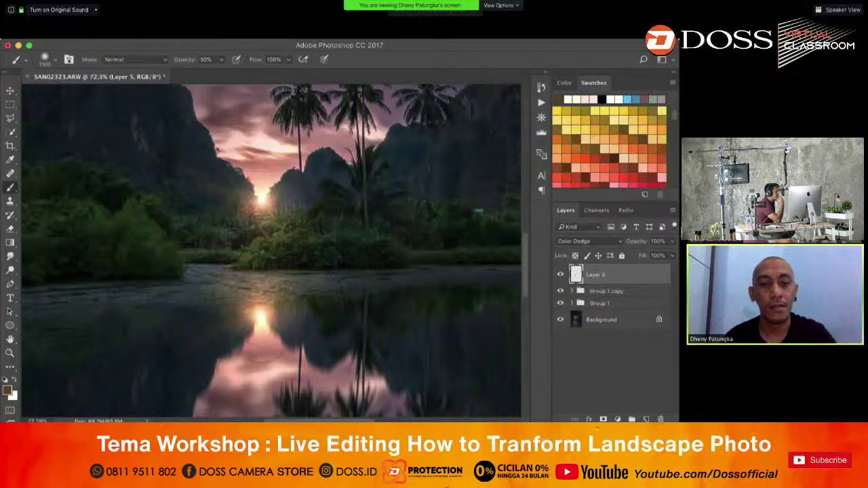
{"action": "mouse_move", "coordinate": [260, 336]}
{"action": "left_mouse_down"}
{"action": "mouse_move", "coordinate": [252, 362]}
{"action": "mouse_move", "coordinate": [250, 298]}
{"action": "left_mouse_up"}
{"action": "scroll", "coordinate": [249, 299], "scroll_direction": "down", "scroll_amount": 3}
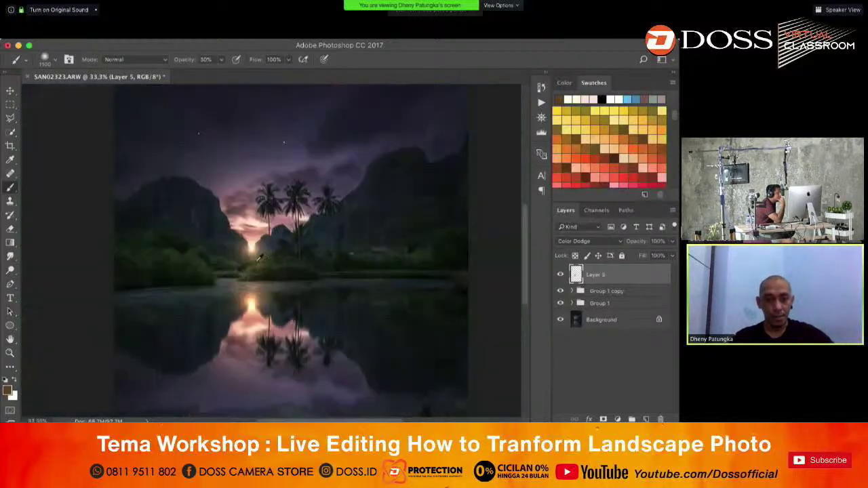
{"action": "scroll", "coordinate": [282, 245], "scroll_direction": "down", "scroll_amount": 2}
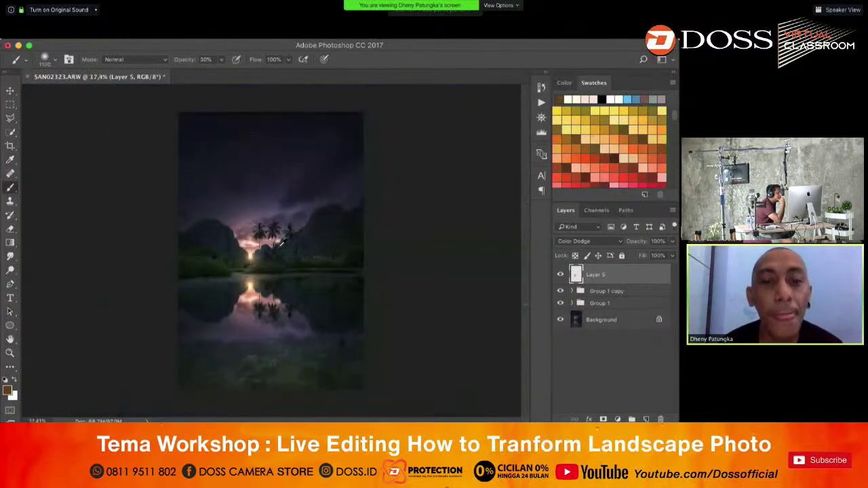
{"action": "scroll", "coordinate": [284, 255], "scroll_direction": "down", "scroll_amount": 1}
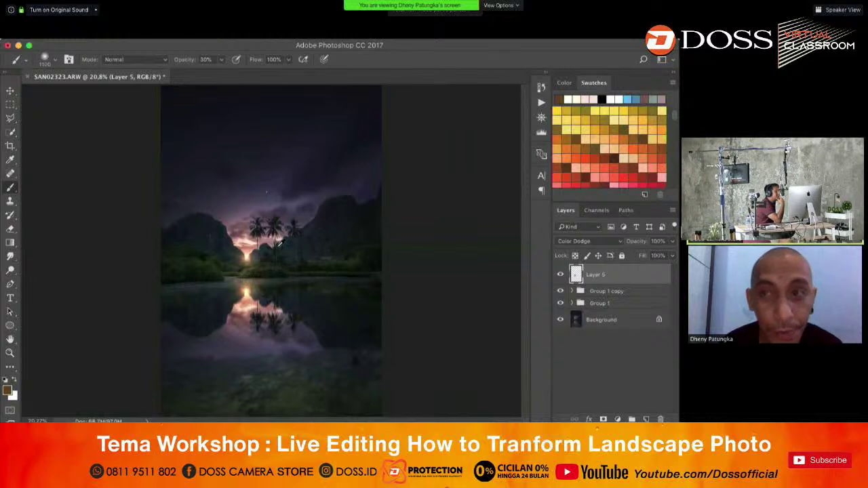
- Flatten all layers into a single Background layer
{"action": "left_click", "coordinate": [10, 90]}
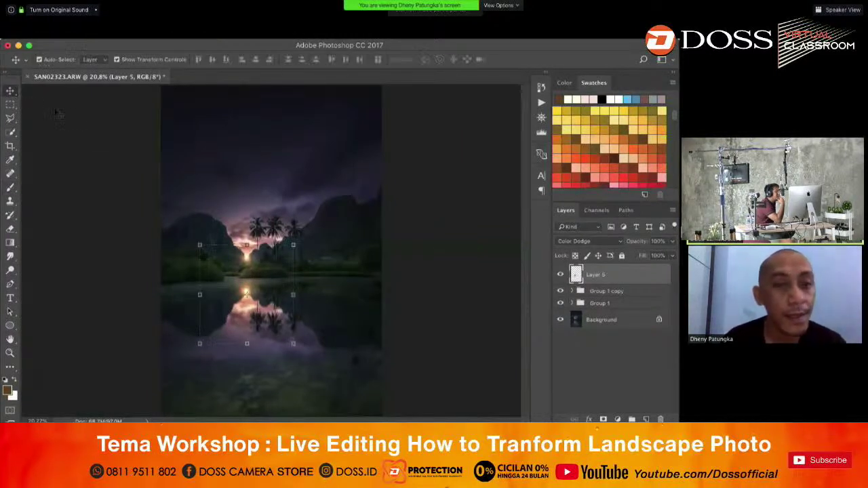
{"action": "left_click", "coordinate": [244, 155]}
{"action": "scroll", "coordinate": [251, 199], "scroll_direction": "up", "scroll_amount": 1}
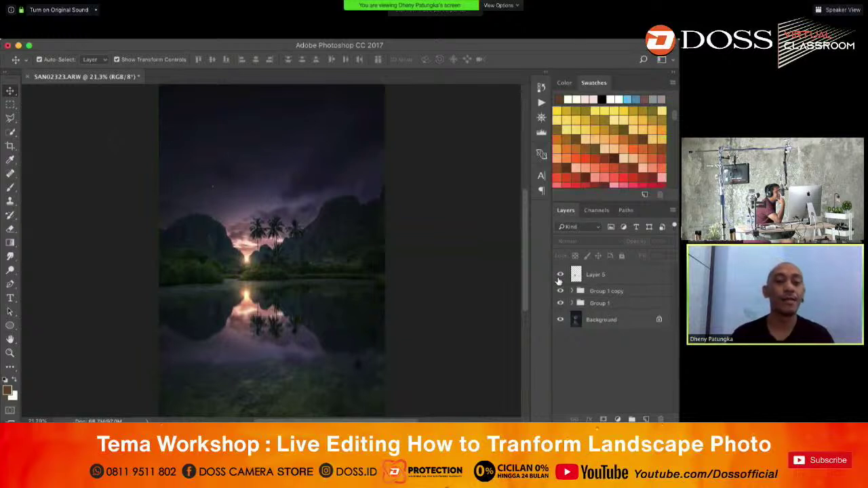
{"action": "right_click", "coordinate": [596, 320]}
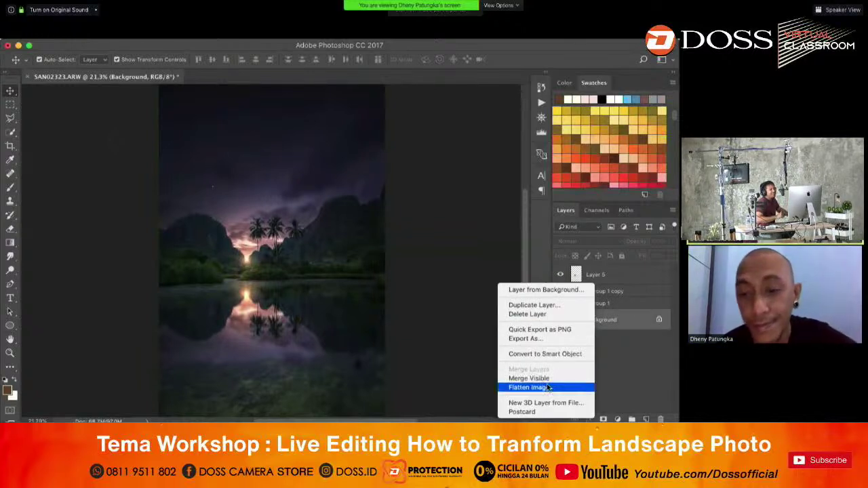
{"action": "left_click", "coordinate": [530, 387]}
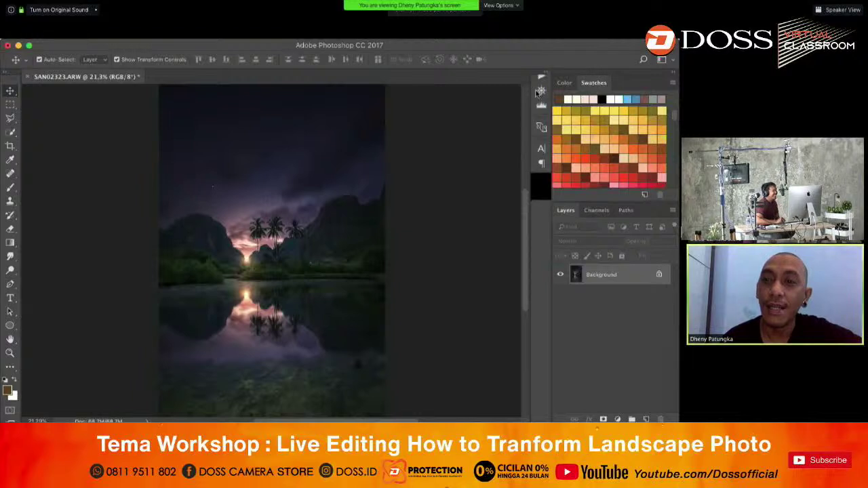
- Compare the original SAN02323.ARW history snapshot with the finished image, ending on the Flatten Image state
{"action": "left_click", "coordinate": [541, 87]}
{"action": "scroll", "coordinate": [528, 271], "scroll_direction": "up", "scroll_amount": 10}
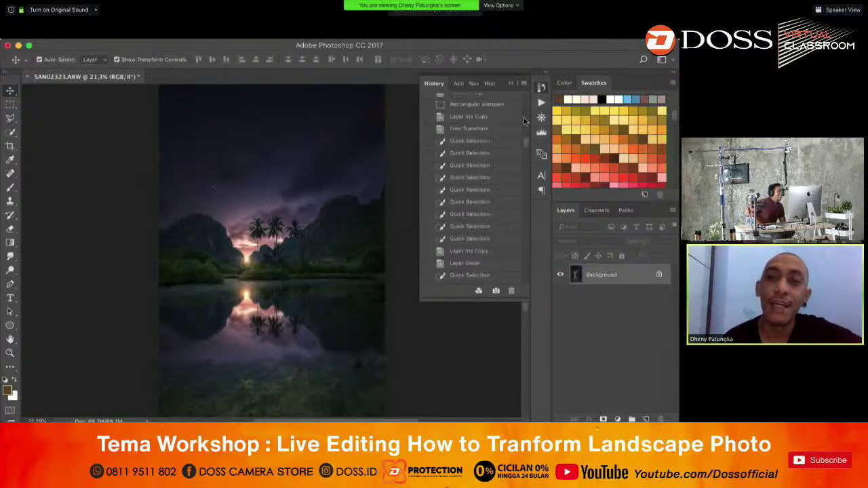
{"action": "left_click", "coordinate": [489, 104]}
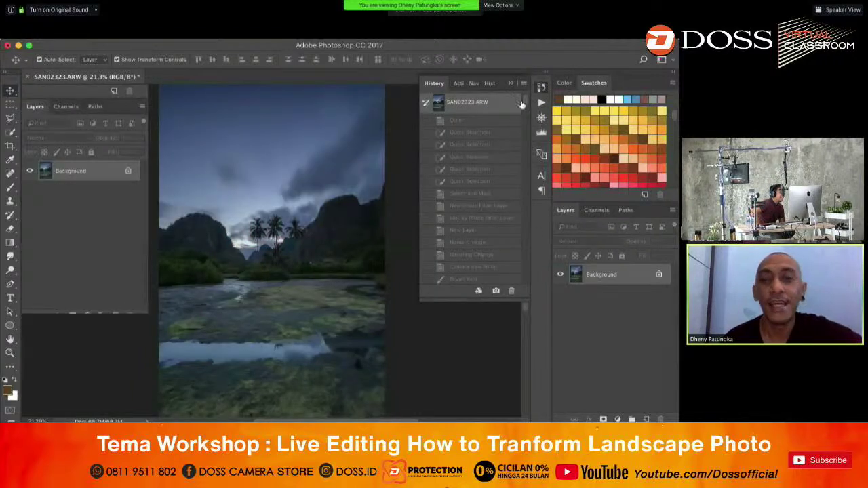
{"action": "scroll", "coordinate": [536, 258], "scroll_direction": "down", "scroll_amount": 10}
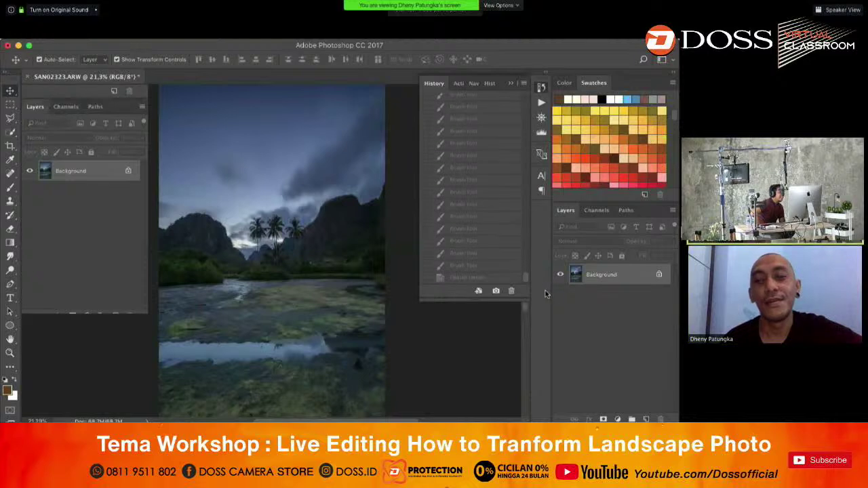
{"action": "left_click", "coordinate": [495, 278]}
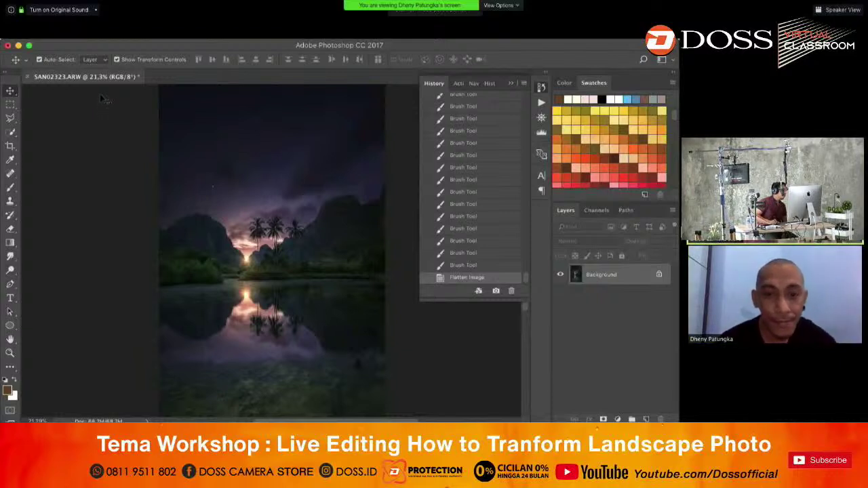
{"action": "left_click", "coordinate": [511, 82]}
{"action": "left_click", "coordinate": [10, 174]}
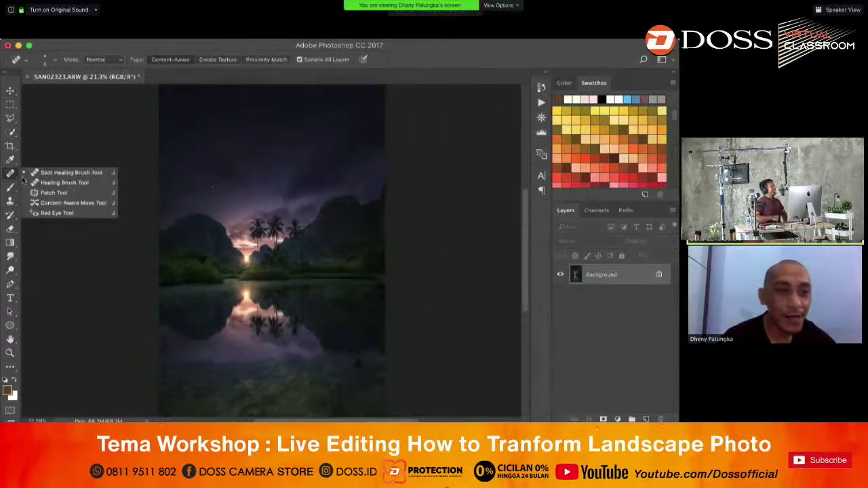
{"action": "left_click", "coordinate": [158, 188]}
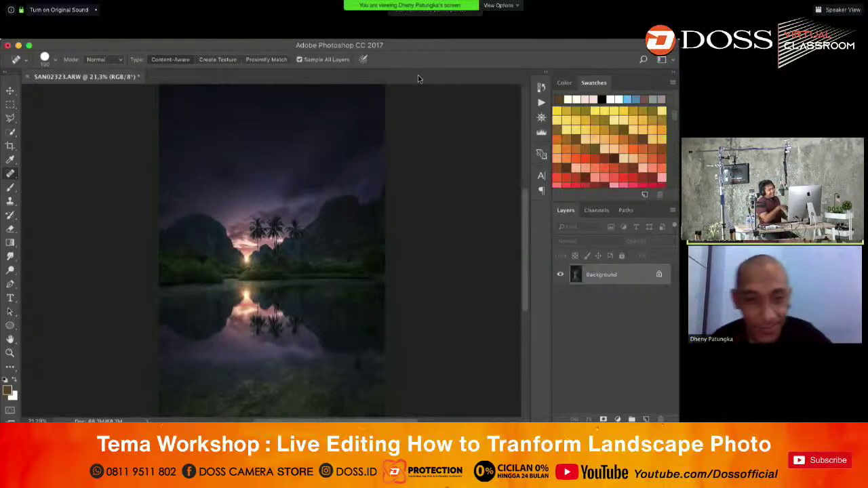
{"action": "left_click", "coordinate": [10, 90]}
{"action": "scroll", "coordinate": [173, 155], "scroll_direction": "down", "scroll_amount": 1}
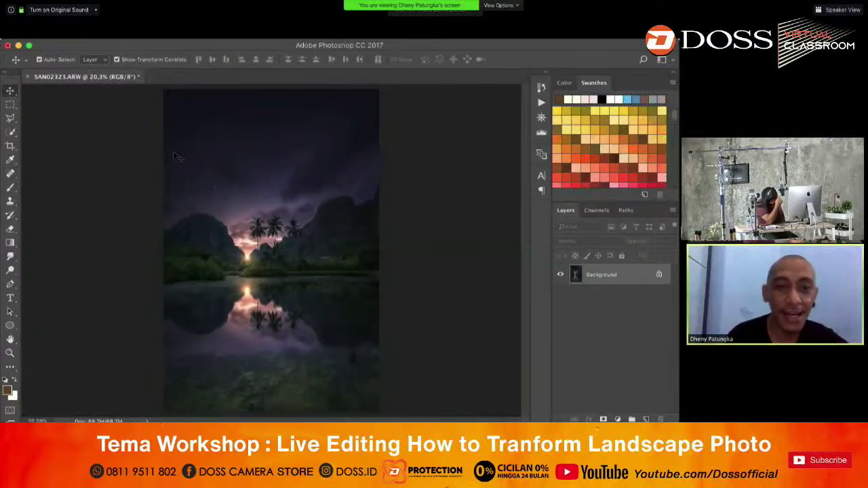
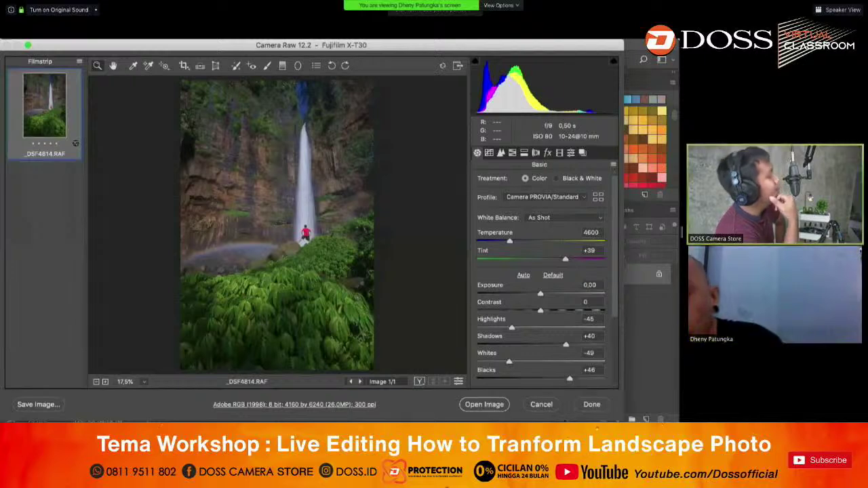
- Dismiss the waterfall raw file, and on _DSF5699.RAF set Shadows to +94 and Blacks to +83
{"action": "left_click", "coordinate": [542, 404]}
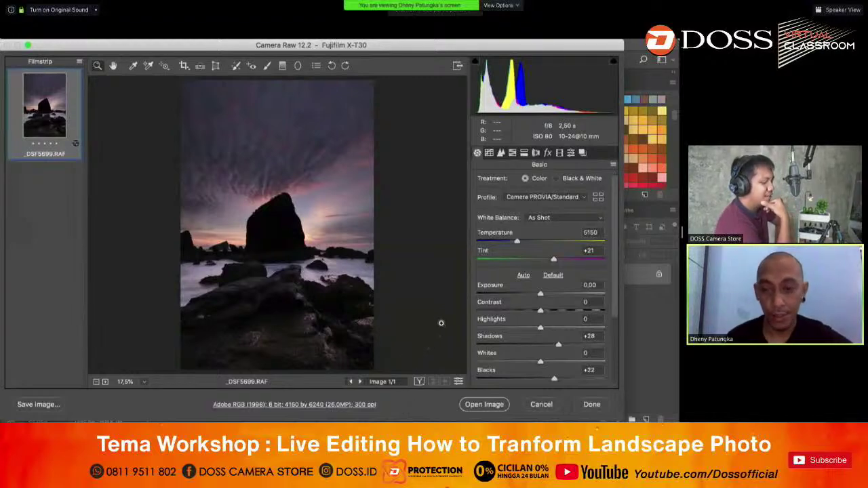
{"action": "left_click", "coordinate": [600, 345]}
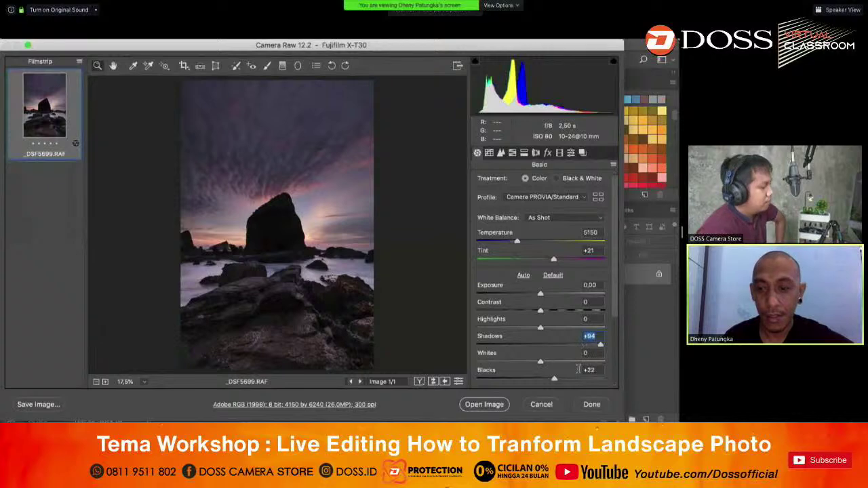
{"action": "left_click", "coordinate": [599, 381]}
{"action": "mouse_move", "coordinate": [598, 380]}
{"action": "left_mouse_down"}
{"action": "mouse_move", "coordinate": [605, 384]}
{"action": "mouse_move", "coordinate": [594, 381]}
{"action": "left_mouse_up"}
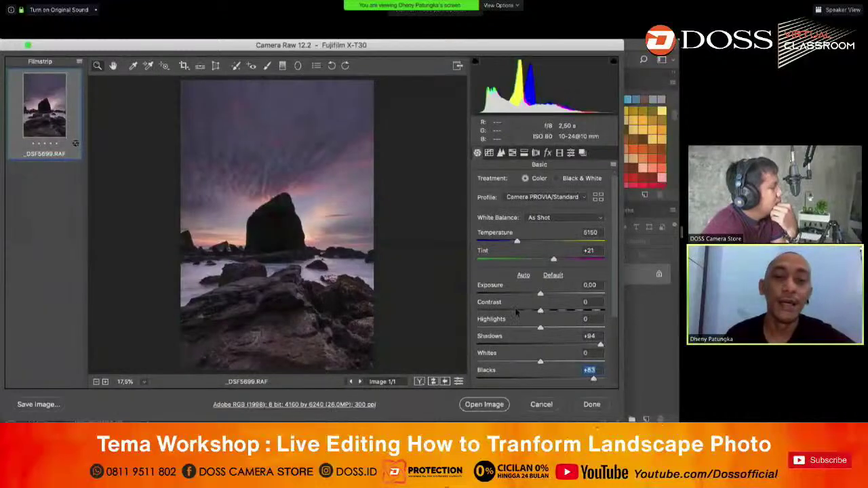
- Set the seascape's Exposure to +0.65, Highlights to -98 and Whites to -97
{"action": "left_click_drag", "start_coordinate": [272, 221], "coordinate": [301, 272]}
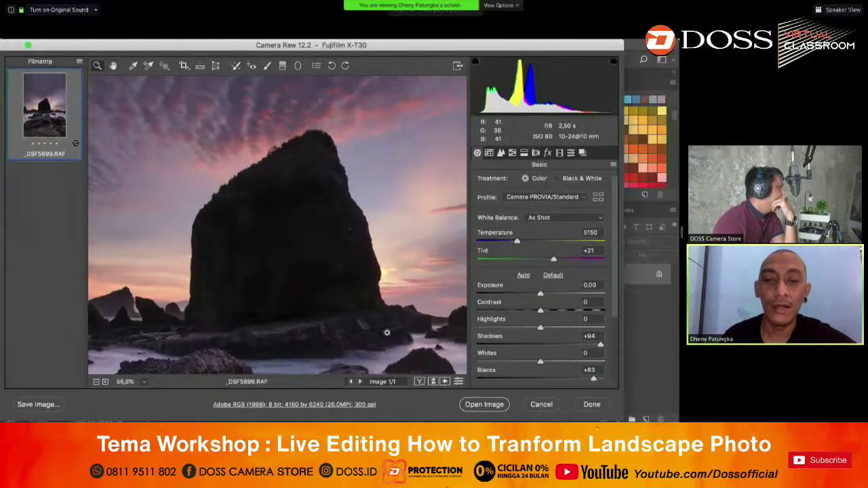
{"action": "left_click_drag", "start_coordinate": [386, 332], "coordinate": [379, 271]}
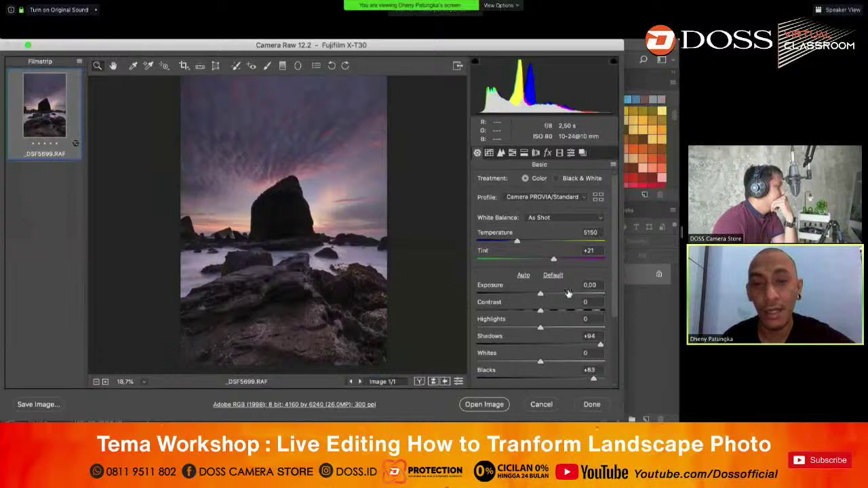
{"action": "left_click_drag", "start_coordinate": [541, 295], "coordinate": [549, 296]}
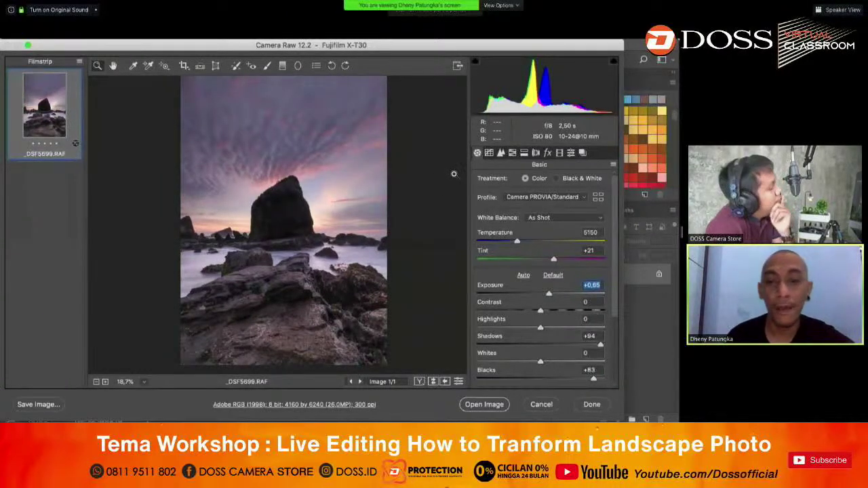
{"action": "left_click", "coordinate": [484, 328]}
{"action": "left_click", "coordinate": [480, 361]}
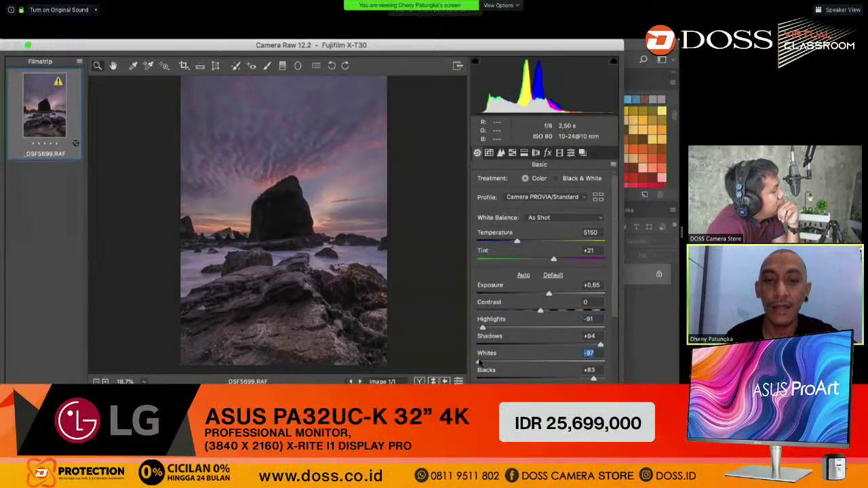
{"action": "left_click", "coordinate": [479, 328]}
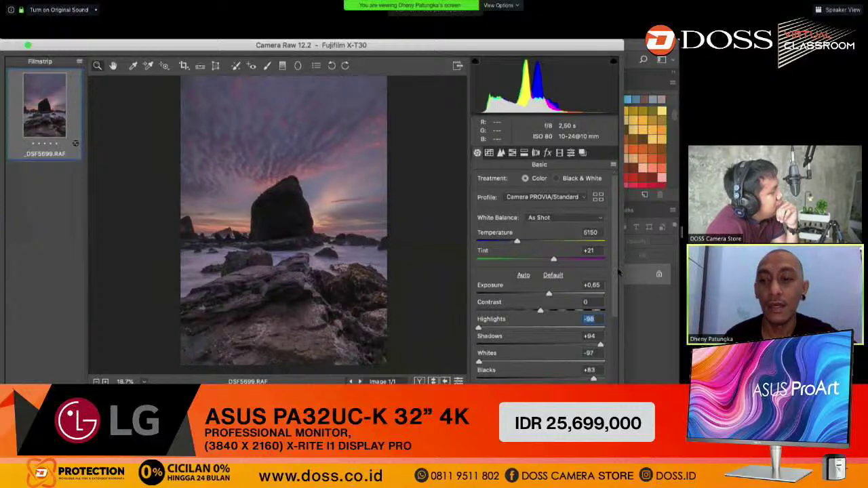
- Slightly increase the color intensity of the seascape with the Vibrance and Saturation adjustments
{"action": "scroll", "coordinate": [543, 354], "scroll_direction": "down", "scroll_amount": 3}
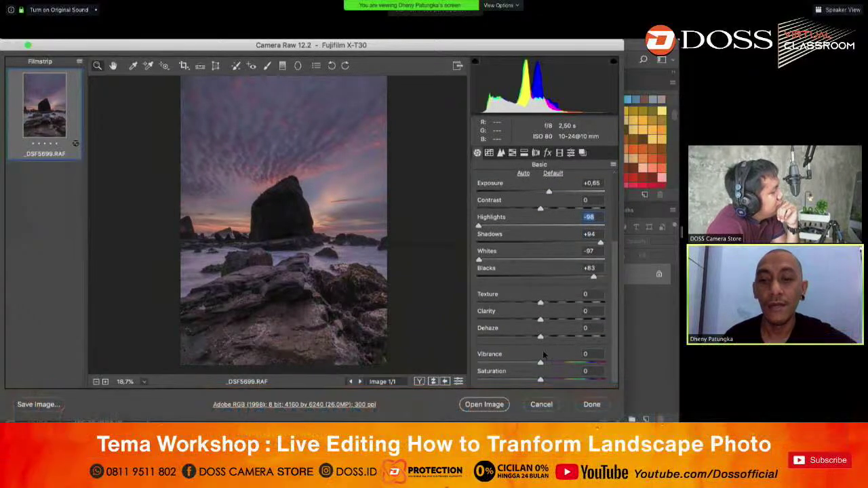
{"action": "mouse_move", "coordinate": [541, 381]}
{"action": "left_mouse_down"}
{"action": "mouse_move", "coordinate": [550, 385]}
{"action": "mouse_move", "coordinate": [547, 364]}
{"action": "left_mouse_up"}
{"action": "left_click_drag", "start_coordinate": [615, 296], "coordinate": [618, 215]}
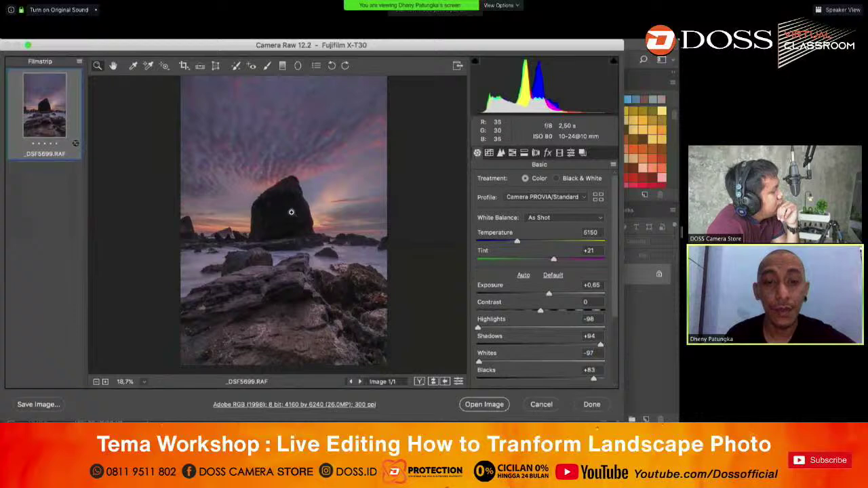
- Examine the dark central rock, the sunset sky and the foreground of the seascape in close-up and full view
{"action": "scroll", "coordinate": [317, 250], "scroll_direction": "up", "scroll_amount": 3}
{"action": "scroll", "coordinate": [274, 223], "scroll_direction": "down", "scroll_amount": 3}
{"action": "scroll", "coordinate": [270, 220], "scroll_direction": "up", "scroll_amount": 3}
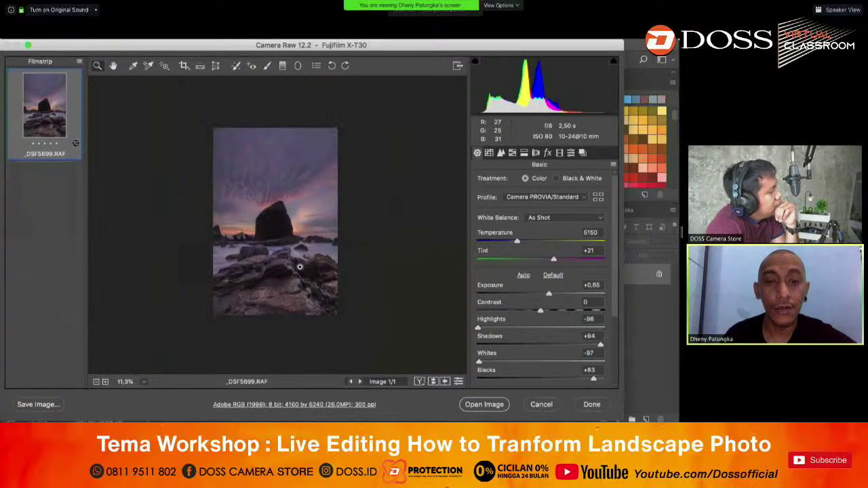
{"action": "scroll", "coordinate": [291, 264], "scroll_direction": "down", "scroll_amount": 3}
{"action": "scroll", "coordinate": [309, 275], "scroll_direction": "up", "scroll_amount": 3}
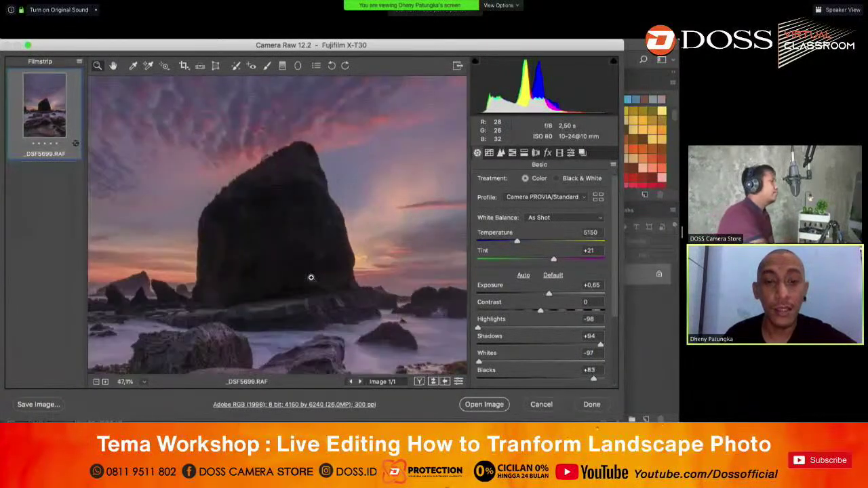
{"action": "scroll", "coordinate": [290, 256], "scroll_direction": "down", "scroll_amount": 2}
{"action": "scroll", "coordinate": [292, 261], "scroll_direction": "down", "scroll_amount": 2}
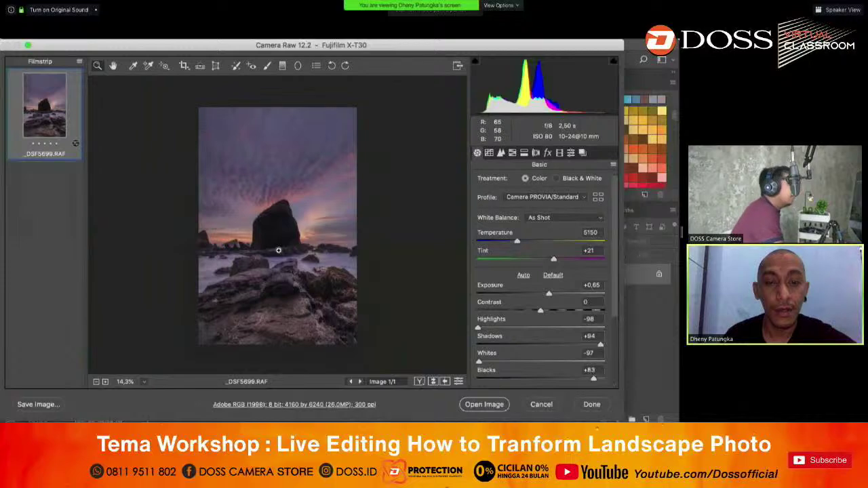
{"action": "scroll", "coordinate": [276, 228], "scroll_direction": "up", "scroll_amount": 3}
{"action": "scroll", "coordinate": [271, 219], "scroll_direction": "down", "scroll_amount": 3}
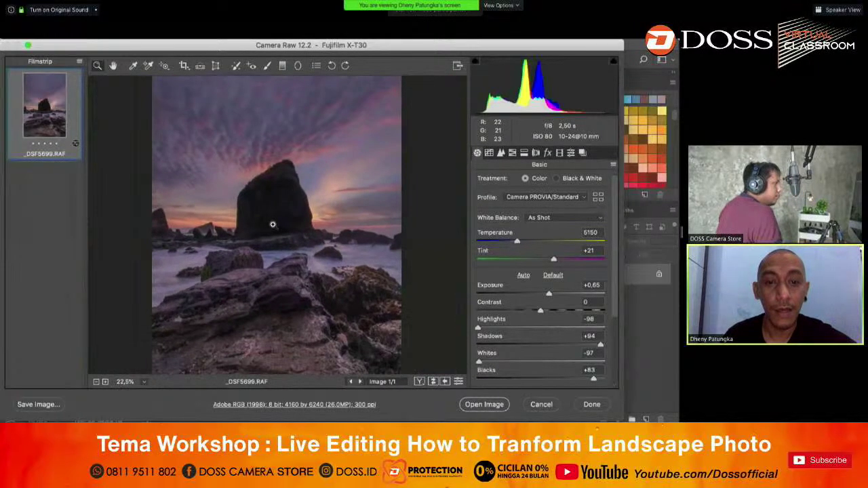
{"action": "scroll", "coordinate": [276, 228], "scroll_direction": "up", "scroll_amount": 2}
{"action": "scroll", "coordinate": [276, 229], "scroll_direction": "up", "scroll_amount": 3}
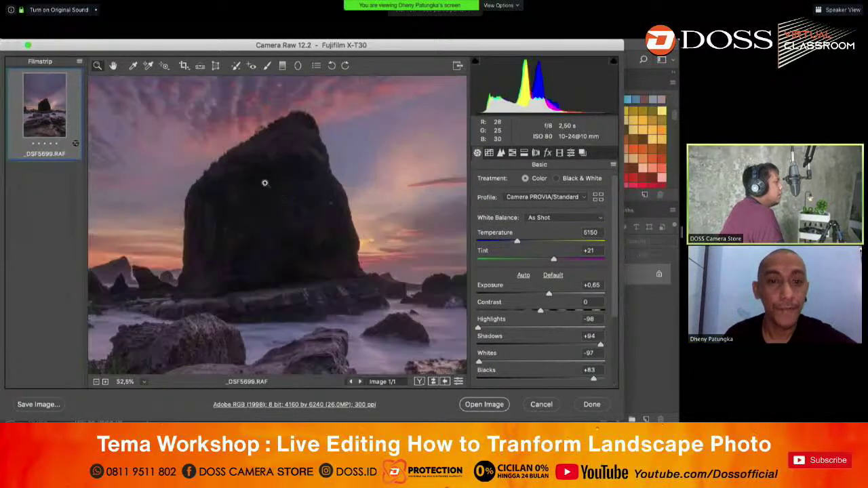
{"action": "scroll", "coordinate": [264, 183], "scroll_direction": "down", "scroll_amount": 3}
{"action": "scroll", "coordinate": [268, 184], "scroll_direction": "up", "scroll_amount": 3}
{"action": "scroll", "coordinate": [277, 188], "scroll_direction": "down", "scroll_amount": 3}
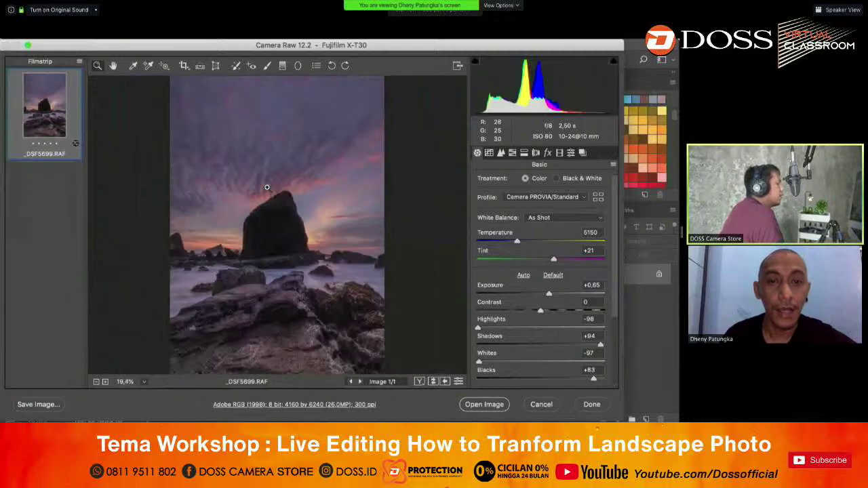
{"action": "scroll", "coordinate": [265, 188], "scroll_direction": "up", "scroll_amount": 1}
{"action": "scroll", "coordinate": [272, 191], "scroll_direction": "up", "scroll_amount": 2}
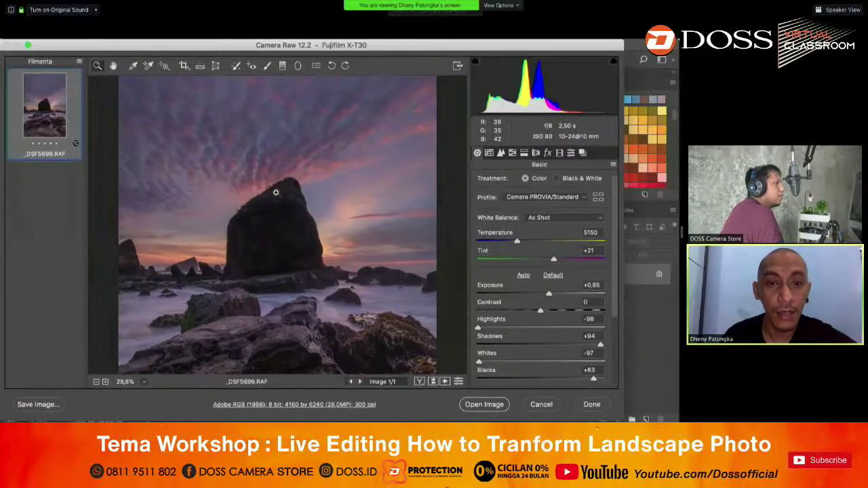
{"action": "scroll", "coordinate": [278, 214], "scroll_direction": "up", "scroll_amount": 1}
{"action": "scroll", "coordinate": [282, 210], "scroll_direction": "up", "scroll_amount": 2}
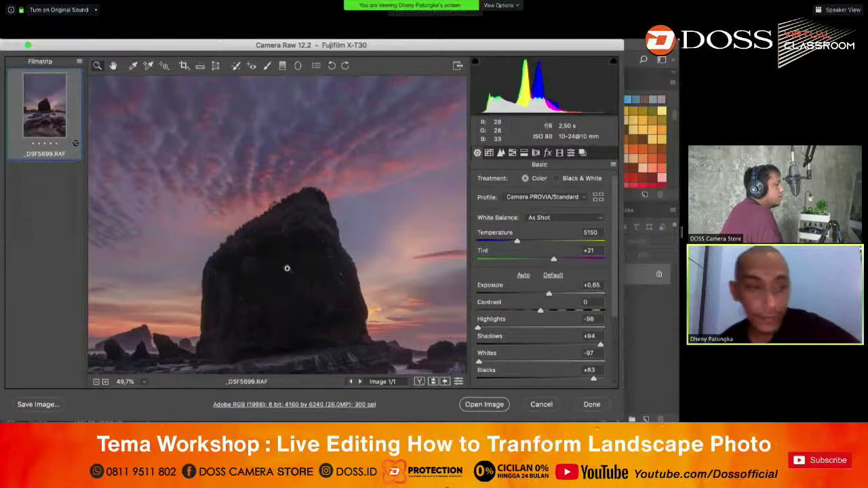
{"action": "scroll", "coordinate": [277, 261], "scroll_direction": "down", "scroll_amount": 1}
{"action": "scroll", "coordinate": [277, 260], "scroll_direction": "down", "scroll_amount": 4}
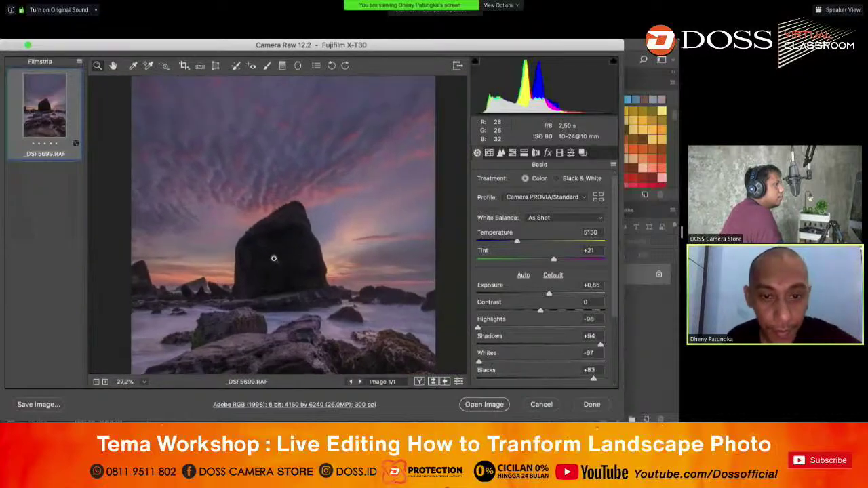
{"action": "scroll", "coordinate": [307, 263], "scroll_direction": "up", "scroll_amount": 3}
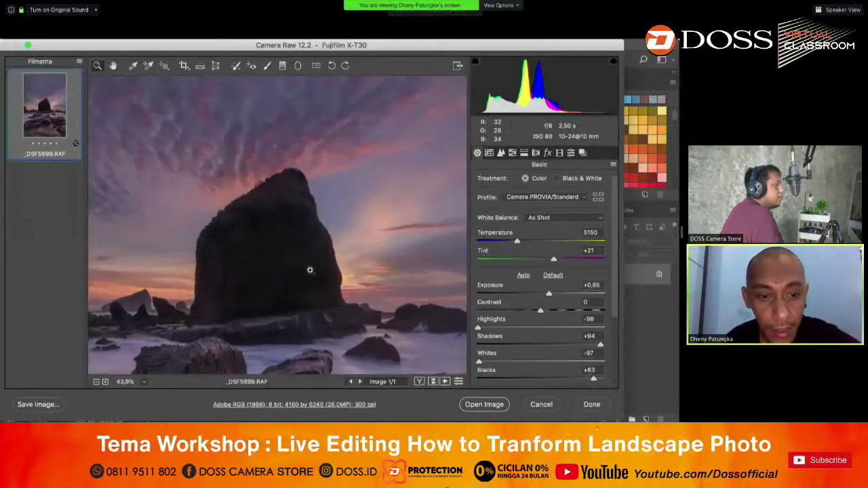
{"action": "scroll", "coordinate": [311, 272], "scroll_direction": "up", "scroll_amount": 3}
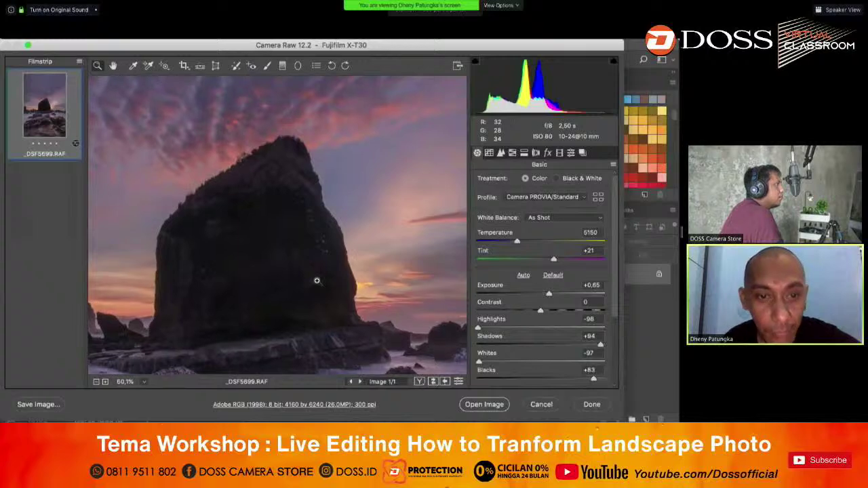
{"action": "scroll", "coordinate": [307, 276], "scroll_direction": "down", "scroll_amount": 3}
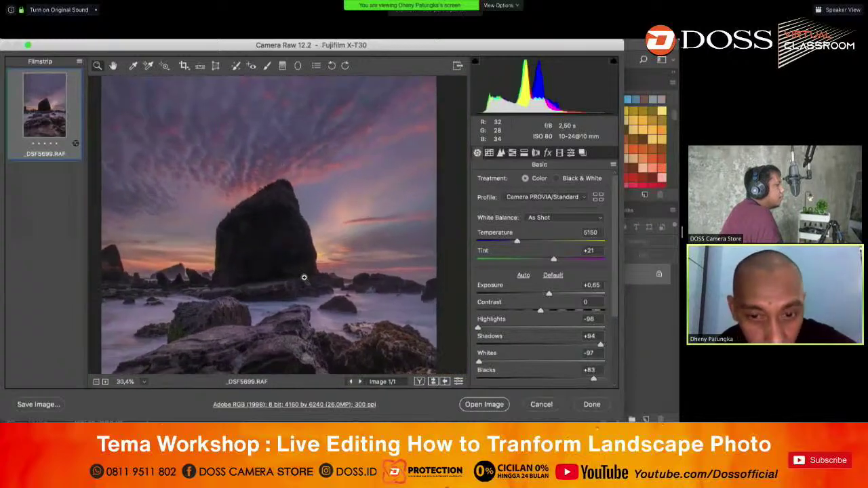
{"action": "scroll", "coordinate": [306, 279], "scroll_direction": "up", "scroll_amount": 1}
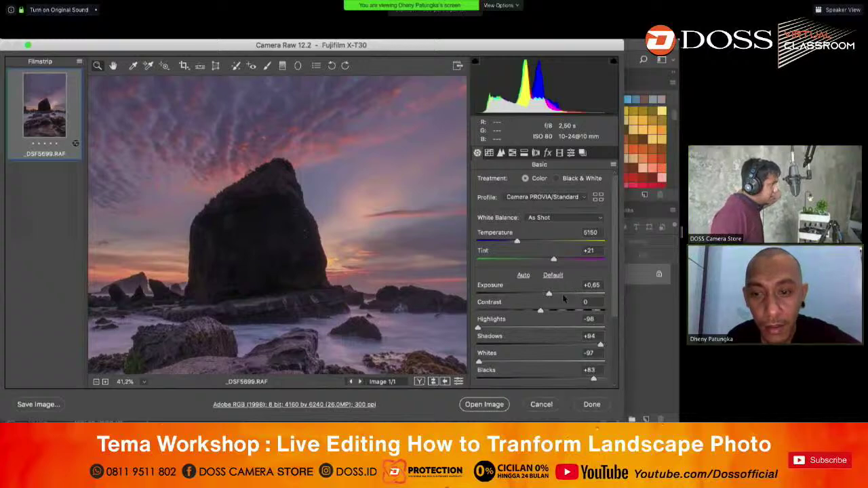
- Set the seascape's white balance to Custom with Temperature at 5150
{"action": "left_click_drag", "start_coordinate": [517, 242], "coordinate": [517, 241]}
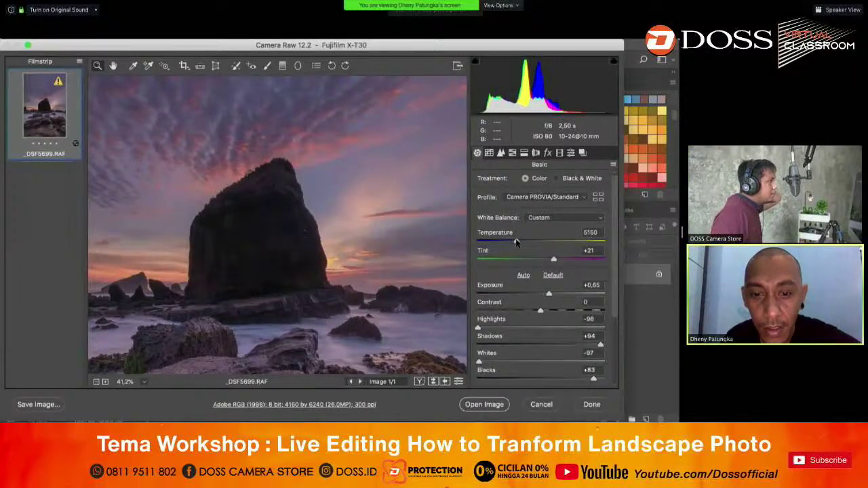
{"action": "scroll", "coordinate": [379, 259], "scroll_direction": "down", "scroll_amount": 5}
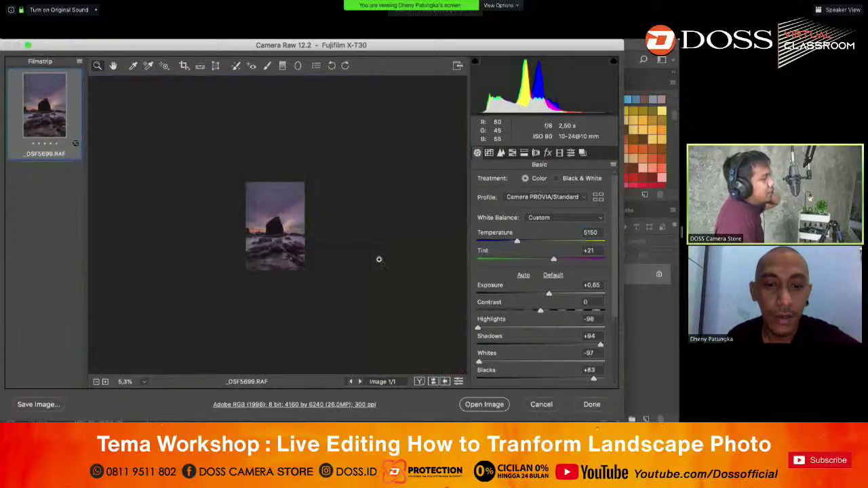
{"action": "scroll", "coordinate": [379, 259], "scroll_direction": "up", "scroll_amount": 5}
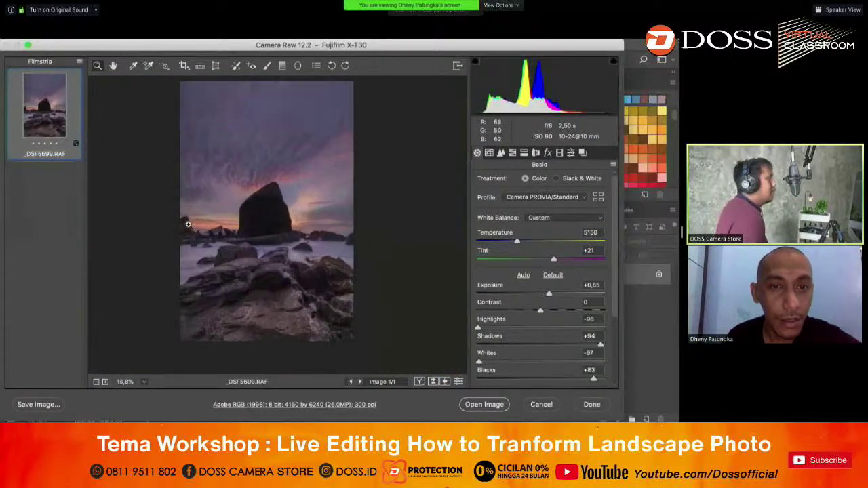
{"action": "scroll", "coordinate": [263, 237], "scroll_direction": "up", "scroll_amount": 1}
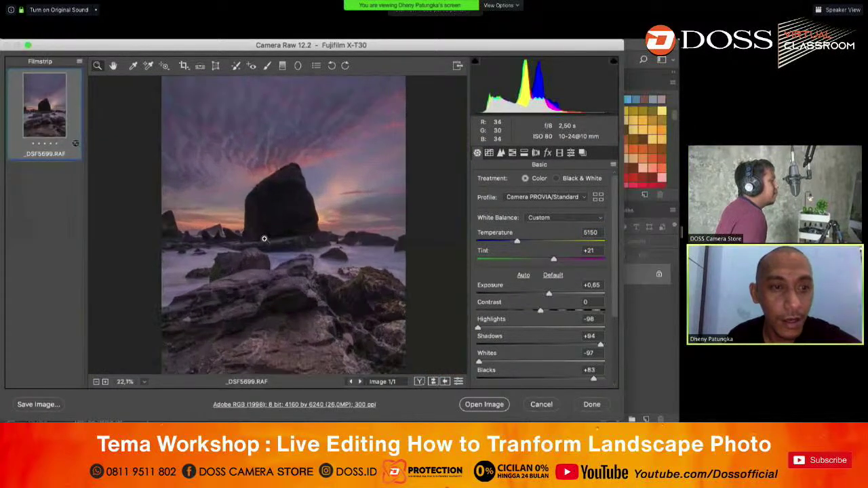
{"action": "scroll", "coordinate": [264, 238], "scroll_direction": "down", "scroll_amount": 1}
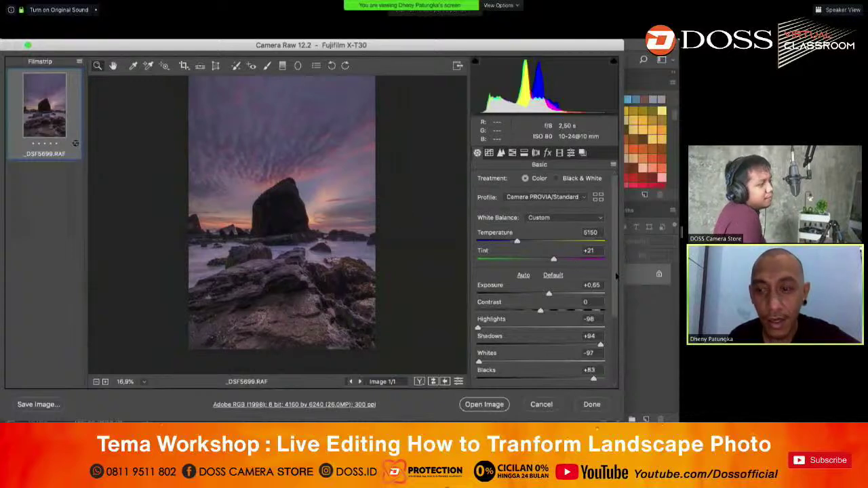
- Set the seascape's Dehaze to +9 and open the developed raw photo as a normal image in Photoshop
{"action": "scroll", "coordinate": [616, 276], "scroll_direction": "down", "scroll_amount": 3}
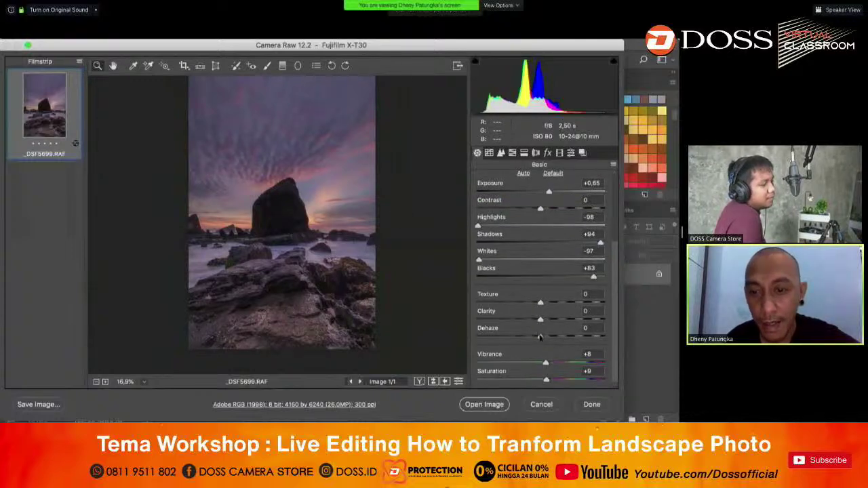
{"action": "left_click_drag", "start_coordinate": [548, 339], "coordinate": [545, 338]}
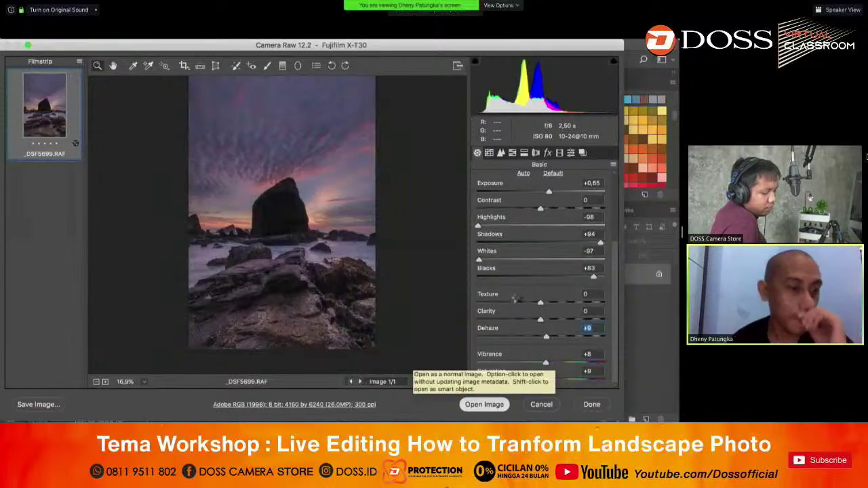
{"action": "key", "text": "Return"}
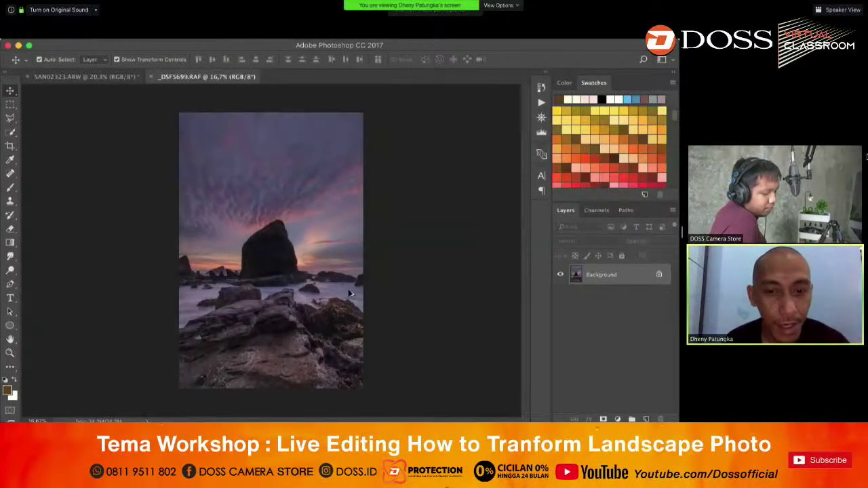
{"action": "scroll", "coordinate": [351, 293], "scroll_direction": "up", "scroll_amount": 2}
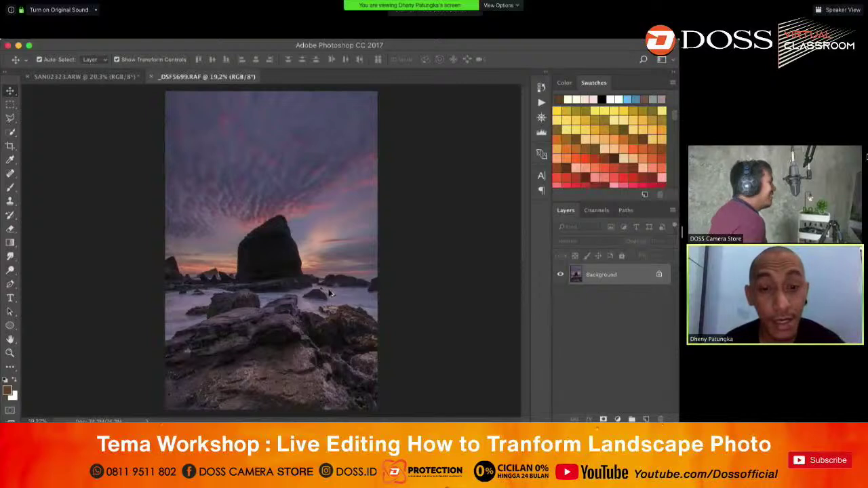
{"action": "scroll", "coordinate": [321, 285], "scroll_direction": "down", "scroll_amount": 1}
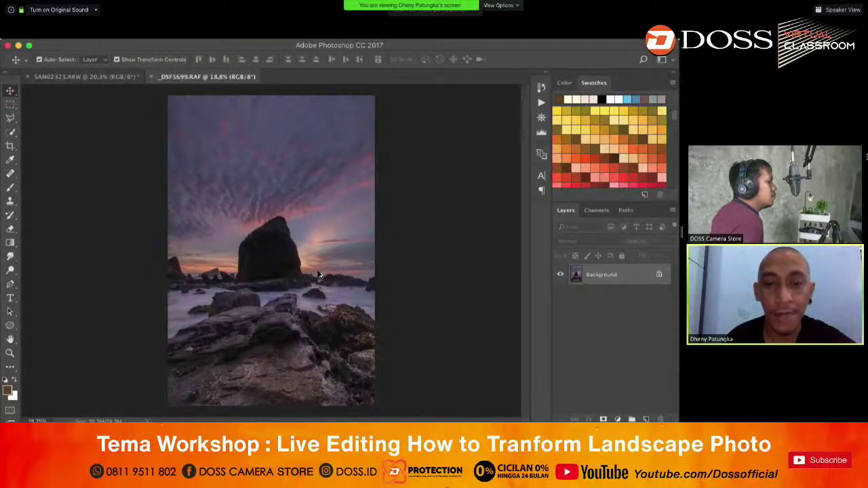
{"action": "scroll", "coordinate": [318, 274], "scroll_direction": "down", "scroll_amount": 1}
{"action": "scroll", "coordinate": [315, 260], "scroll_direction": "up", "scroll_amount": 1}
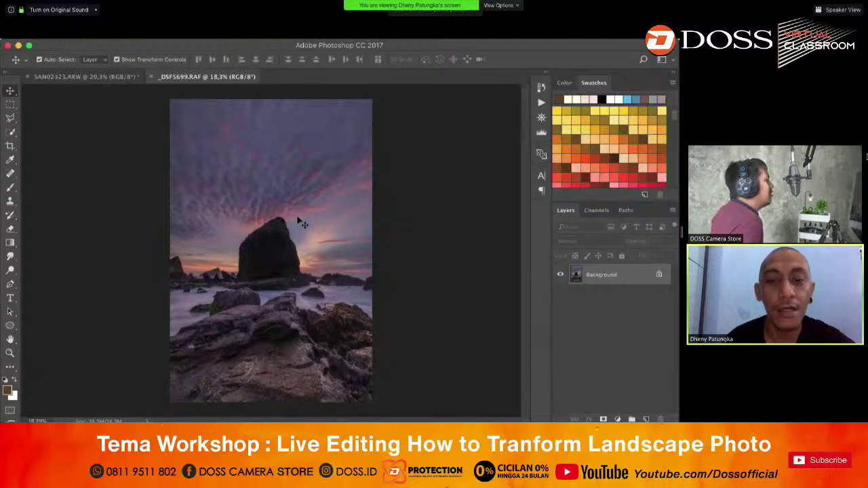
{"action": "left_click", "coordinate": [11, 132]}
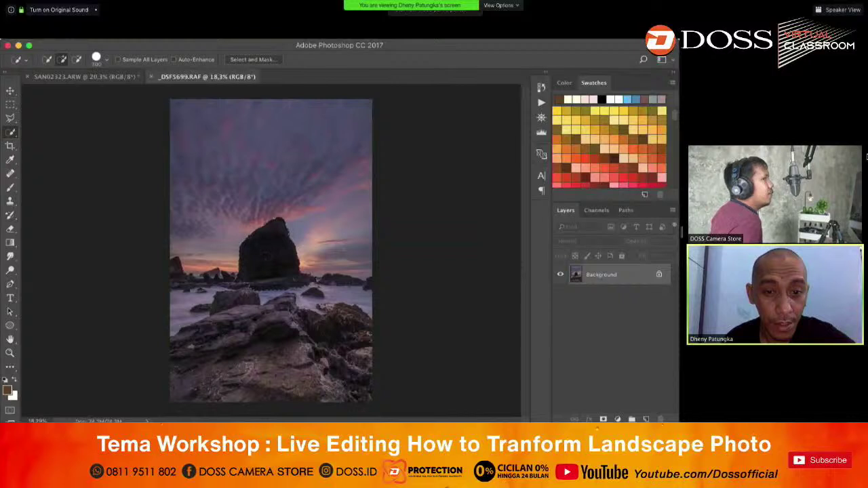
{"action": "left_click", "coordinate": [11, 104]}
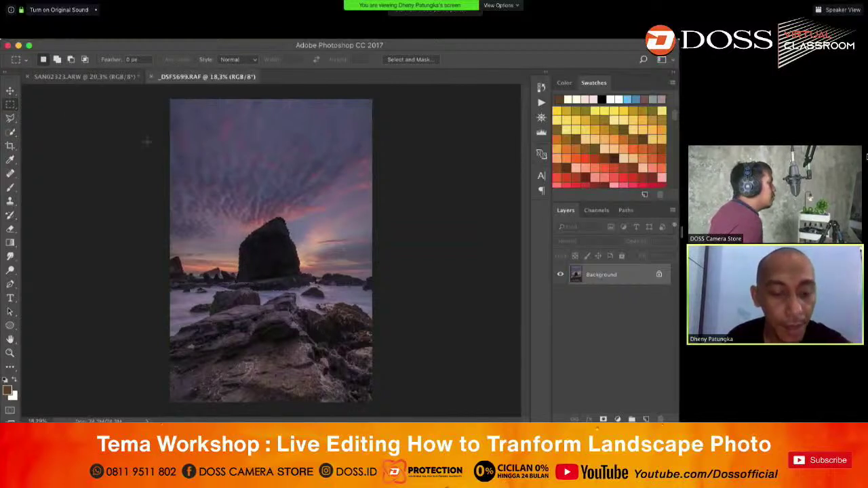
{"action": "left_click", "coordinate": [10, 92]}
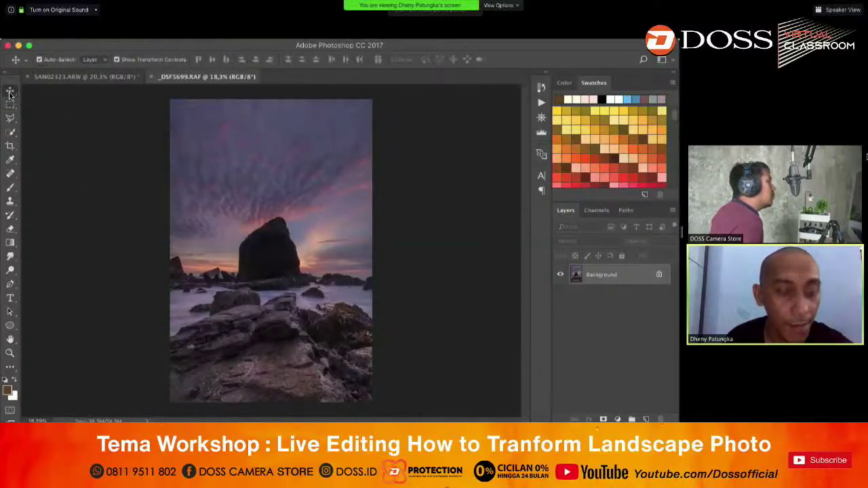
- Inspect the large rock's edge against the sky and the overall composition of the opened seascape
{"action": "scroll", "coordinate": [287, 229], "scroll_direction": "up", "scroll_amount": 2}
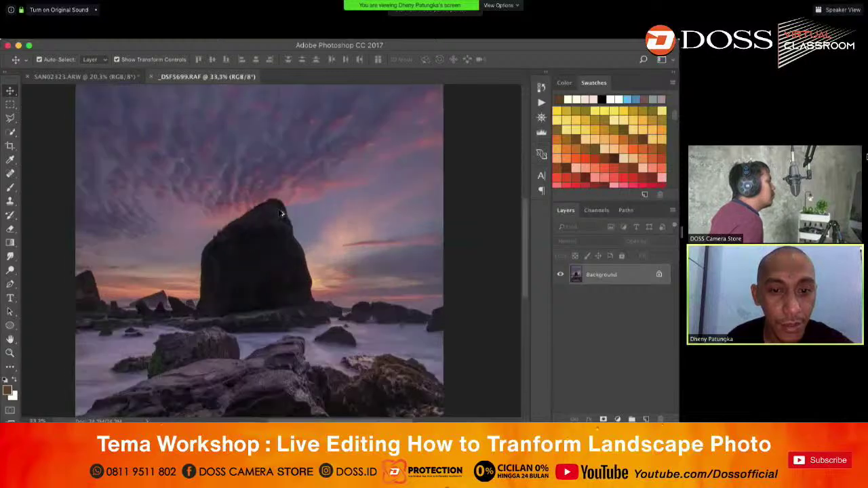
{"action": "scroll", "coordinate": [282, 210], "scroll_direction": "up", "scroll_amount": 3}
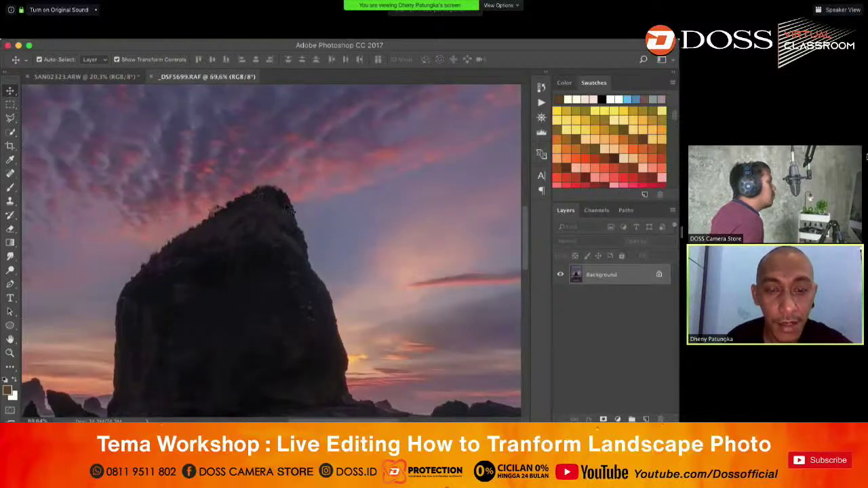
{"action": "scroll", "coordinate": [293, 240], "scroll_direction": "down", "scroll_amount": 5}
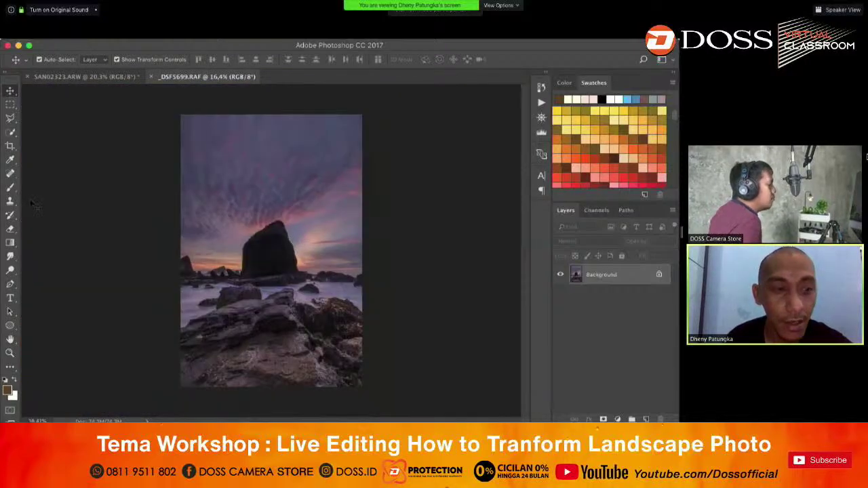
{"action": "scroll", "coordinate": [263, 251], "scroll_direction": "up", "scroll_amount": 2}
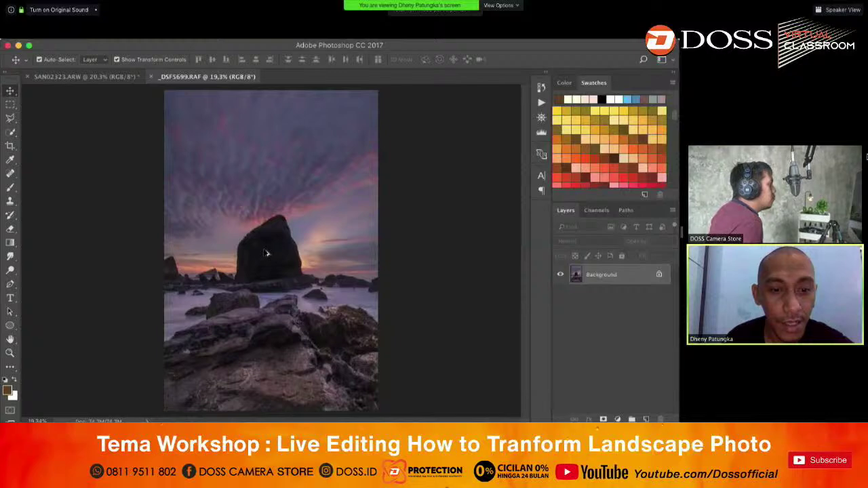
{"action": "scroll", "coordinate": [267, 253], "scroll_direction": "up", "scroll_amount": 1}
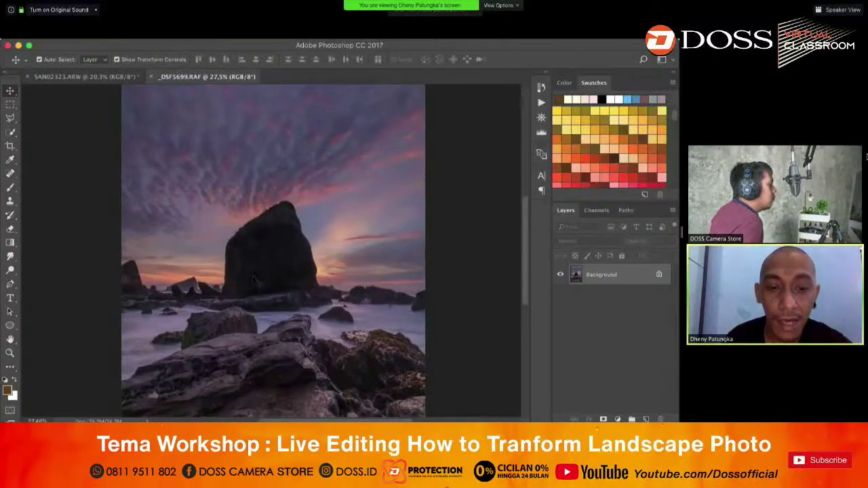
{"action": "scroll", "coordinate": [273, 272], "scroll_direction": "down", "scroll_amount": 1}
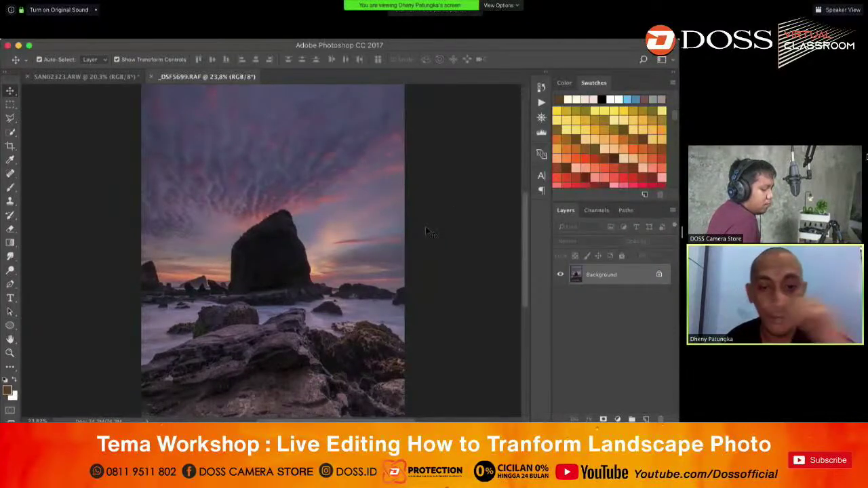
{"action": "scroll", "coordinate": [87, 183], "scroll_direction": "down", "scroll_amount": 1}
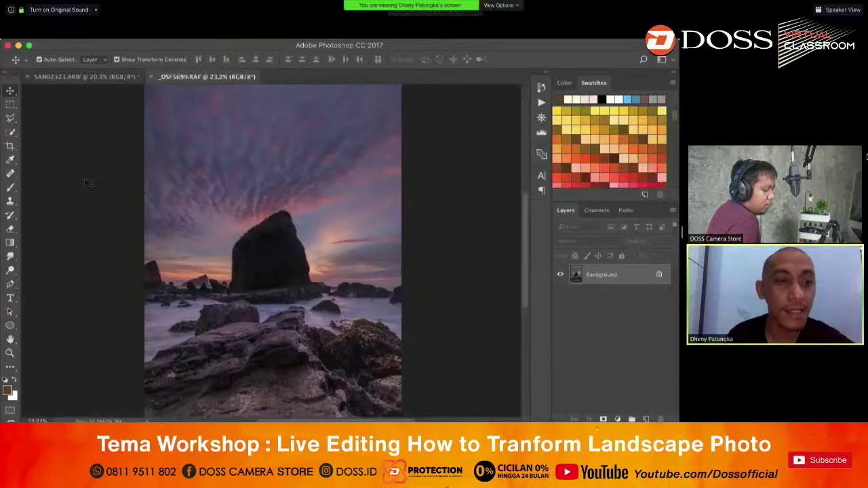
{"action": "scroll", "coordinate": [181, 197], "scroll_direction": "down", "scroll_amount": 1}
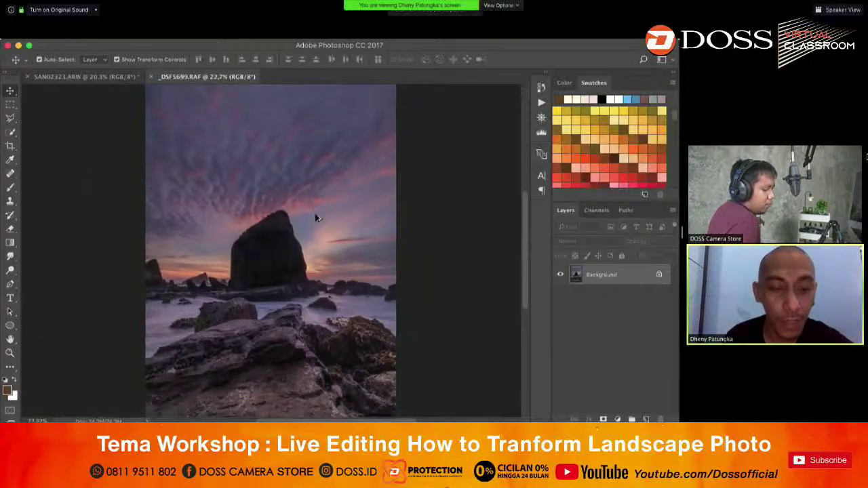
- Quick-select the large dark rock, output it to a new layer with layer mask, show the Background and target the copy's image
{"action": "scroll", "coordinate": [316, 218], "scroll_direction": "down", "scroll_amount": 1}
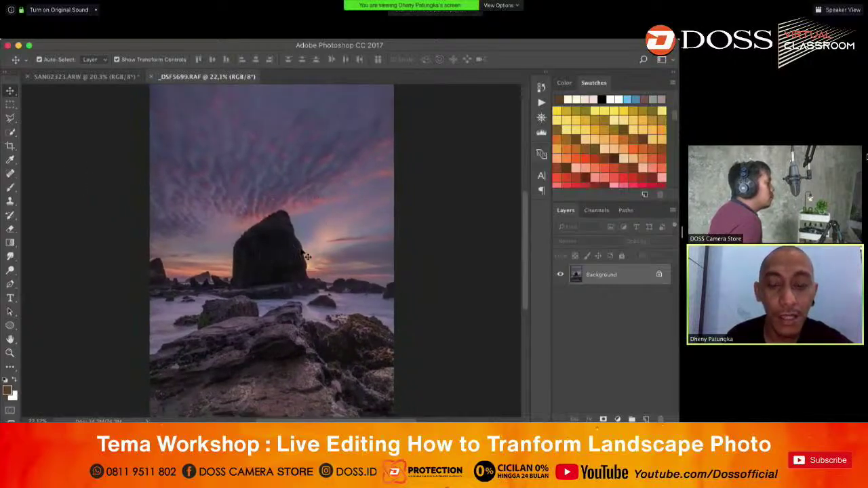
{"action": "left_click", "coordinate": [11, 132]}
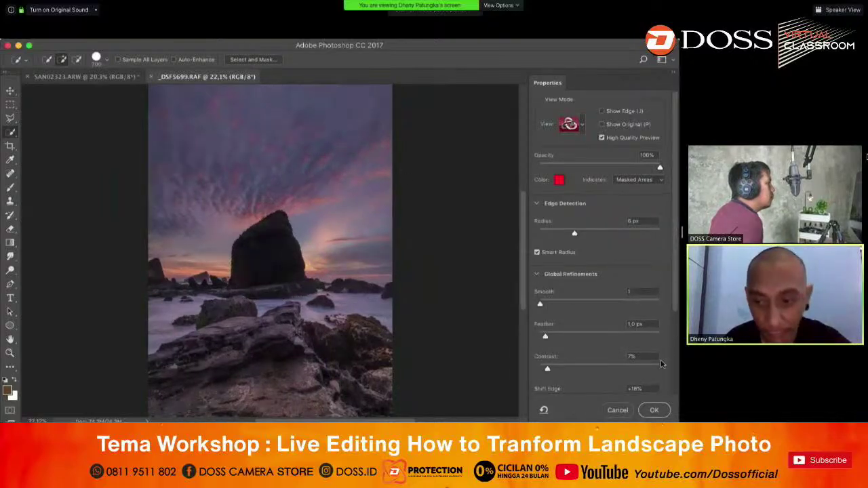
{"action": "scroll", "coordinate": [638, 332], "scroll_direction": "down", "scroll_amount": 3}
{"action": "scroll", "coordinate": [634, 314], "scroll_direction": "down", "scroll_amount": 2}
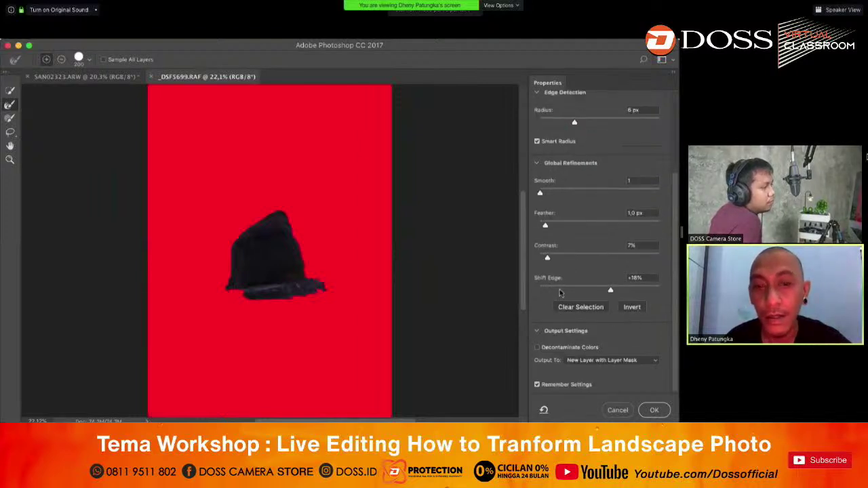
{"action": "left_click", "coordinate": [648, 411]}
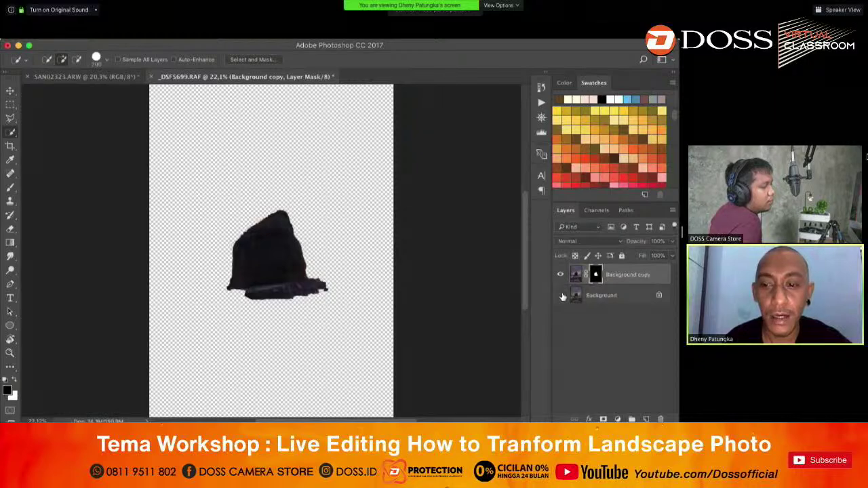
{"action": "left_click", "coordinate": [560, 295]}
{"action": "left_click", "coordinate": [575, 275]}
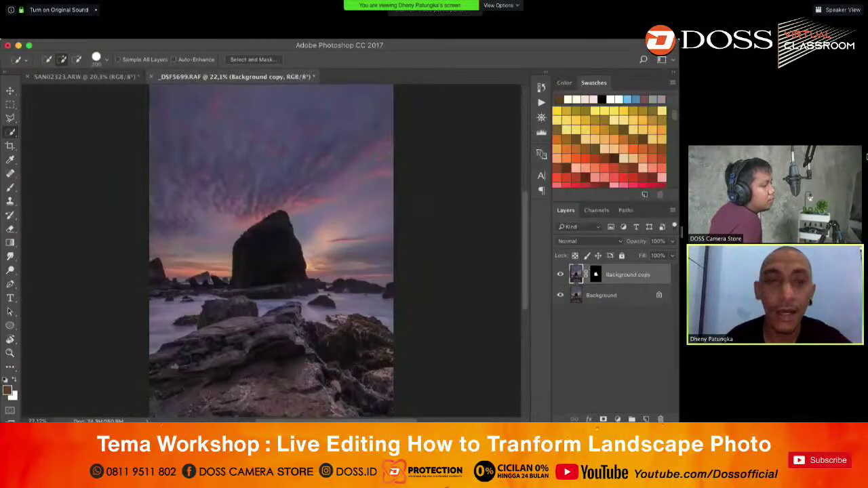
- Apply the Camera Raw Filter to the masked rock copy with Shadows at +51
{"action": "left_click", "coordinate": [299, 97]}
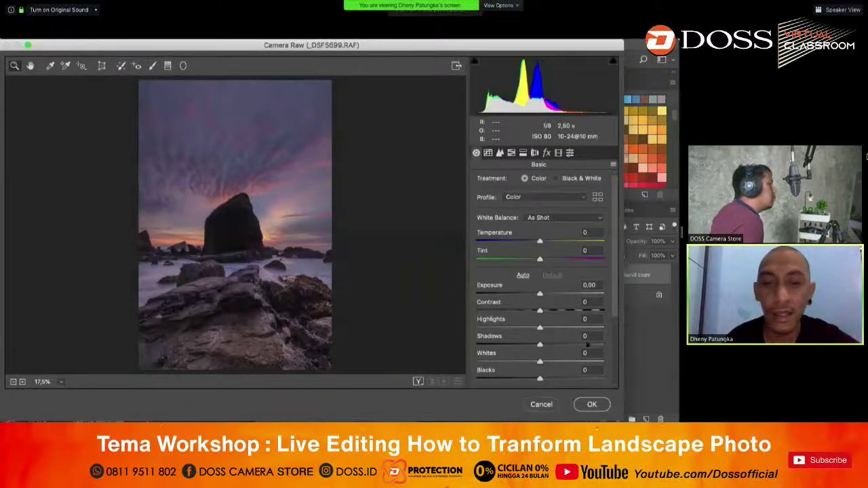
{"action": "left_click", "coordinate": [587, 344]}
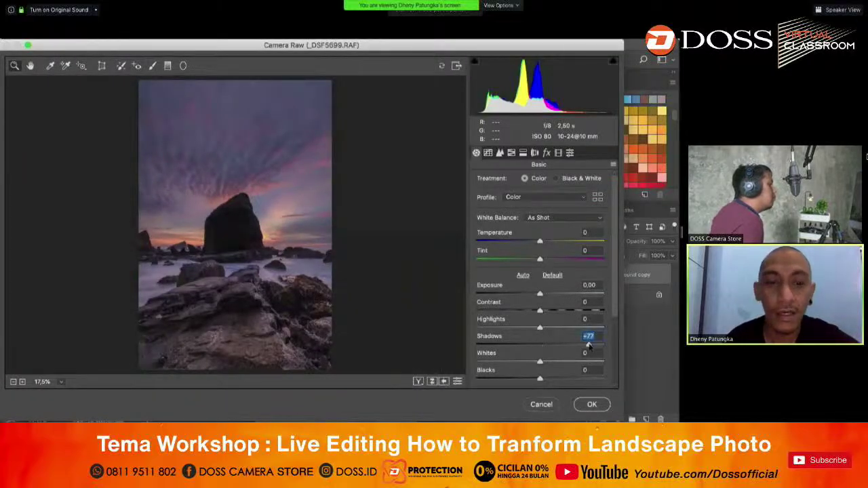
{"action": "left_click", "coordinate": [575, 346]}
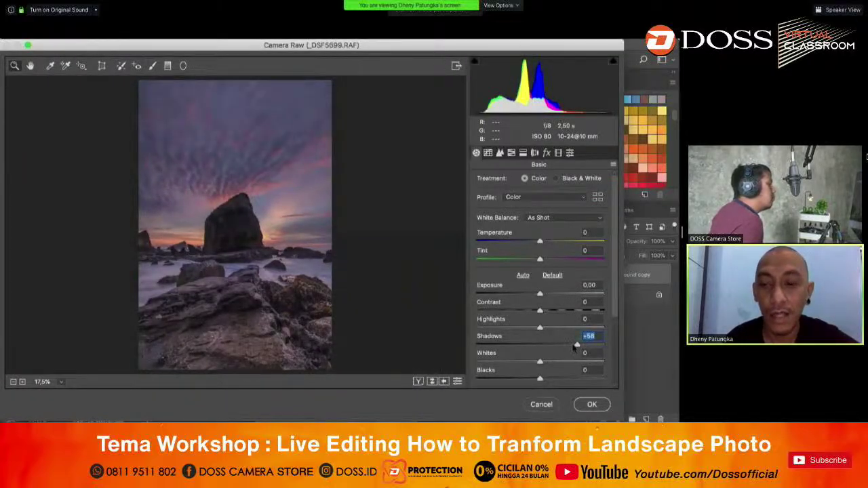
{"action": "left_click_drag", "start_coordinate": [576, 346], "coordinate": [572, 346]}
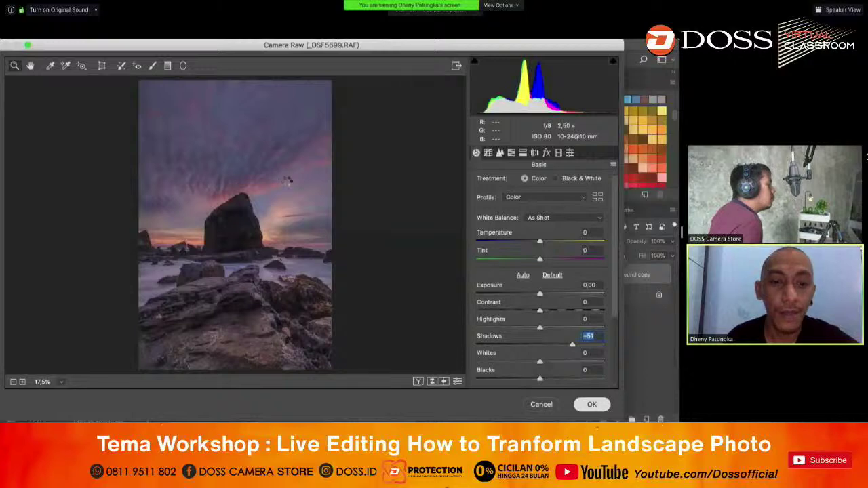
{"action": "key", "text": "Return"}
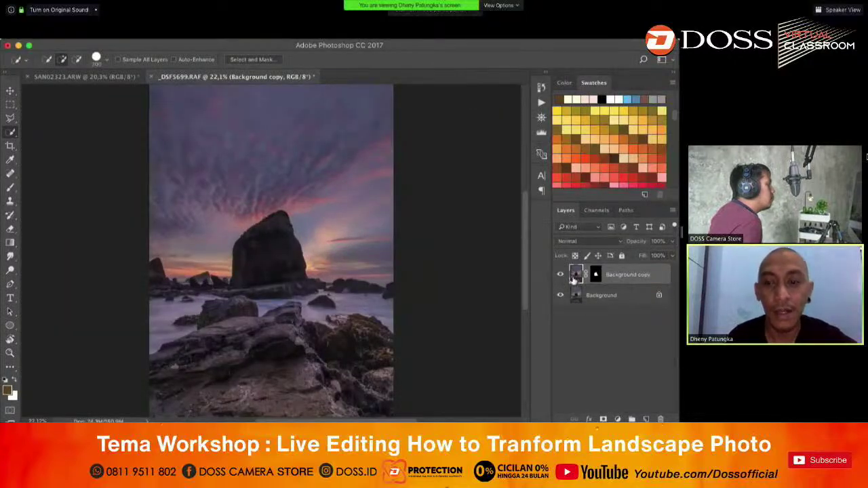
- Compare the rock with and without the Camera Raw adjustment, and delete the masked rock copy
{"action": "left_click", "coordinate": [561, 275]}
{"action": "left_click", "coordinate": [561, 274]}
{"action": "left_click", "coordinate": [562, 274]}
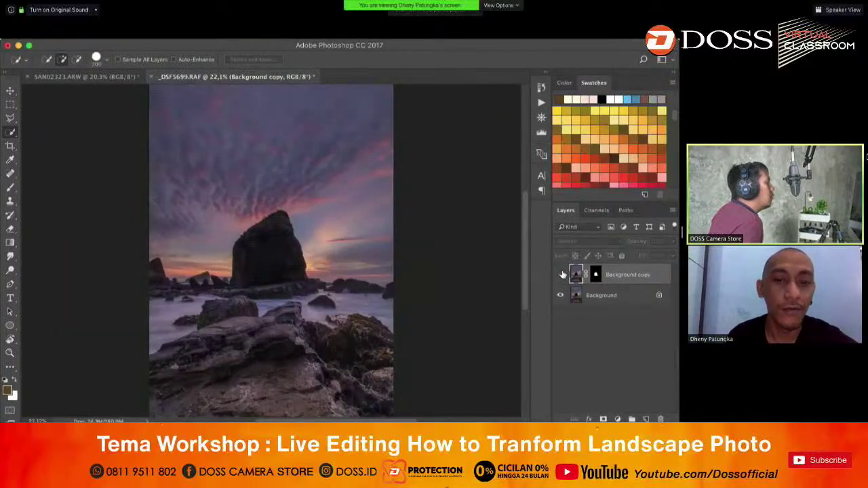
{"action": "left_click", "coordinate": [562, 275]}
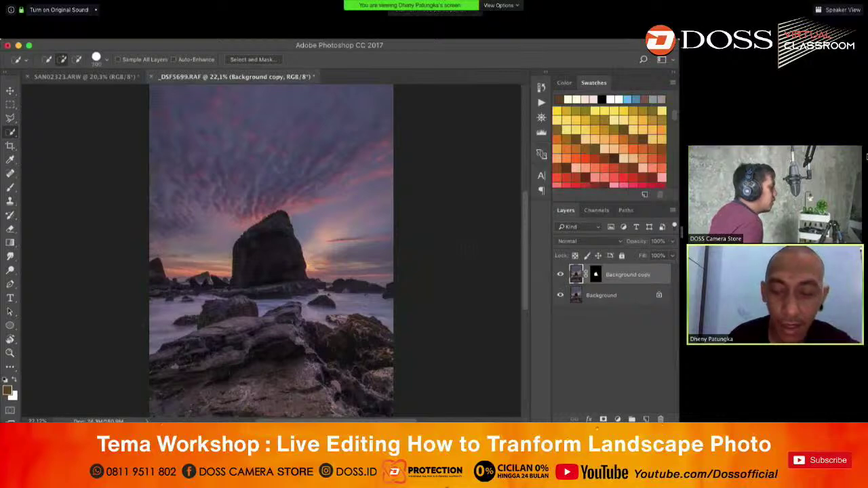
{"action": "key", "text": "Delete"}
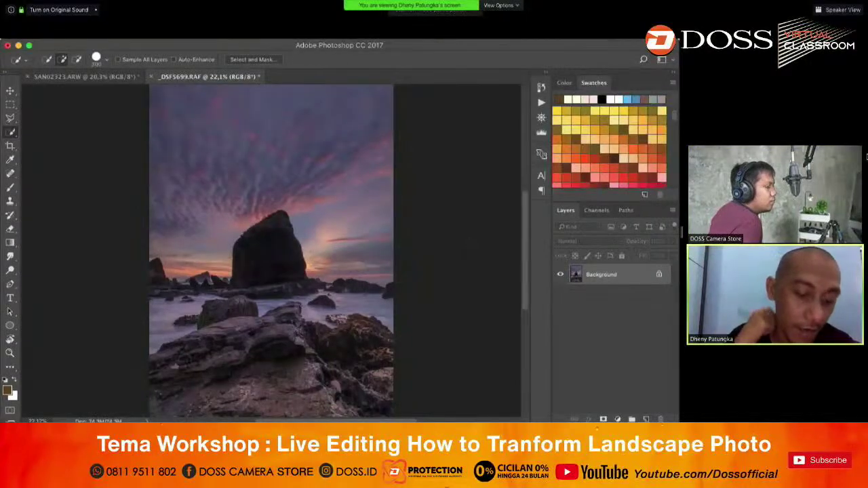
- Duplicate the Background layer and apply Brightness/Contrast to the duplicate with Brightness at 44
{"action": "key", "text": "super+j"}
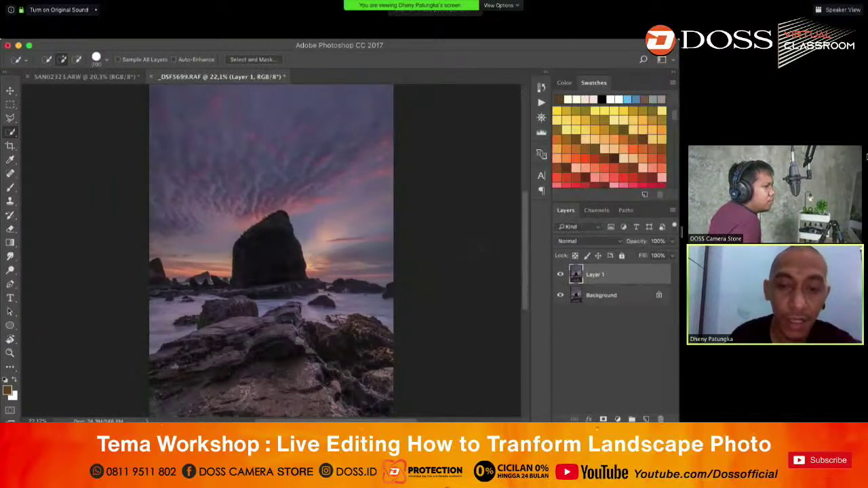
{"action": "left_click", "coordinate": [154, 40]}
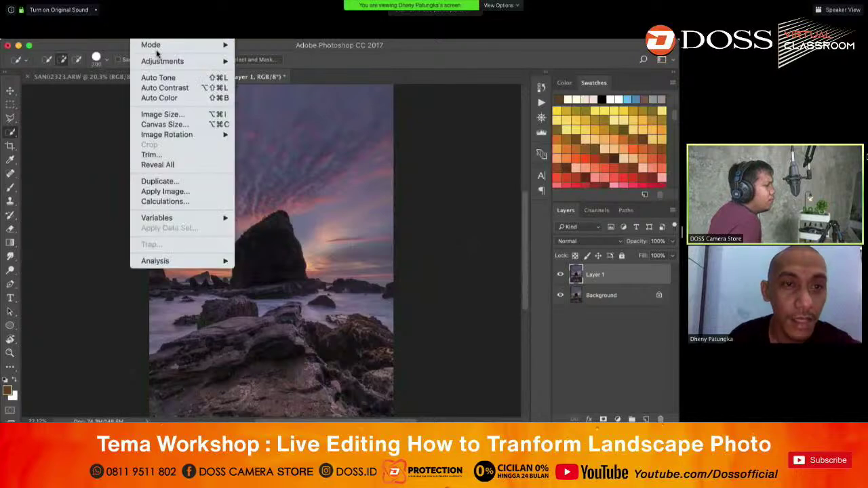
{"action": "mouse_move", "coordinate": [230, 63]}
{"action": "left_click", "coordinate": [281, 61]}
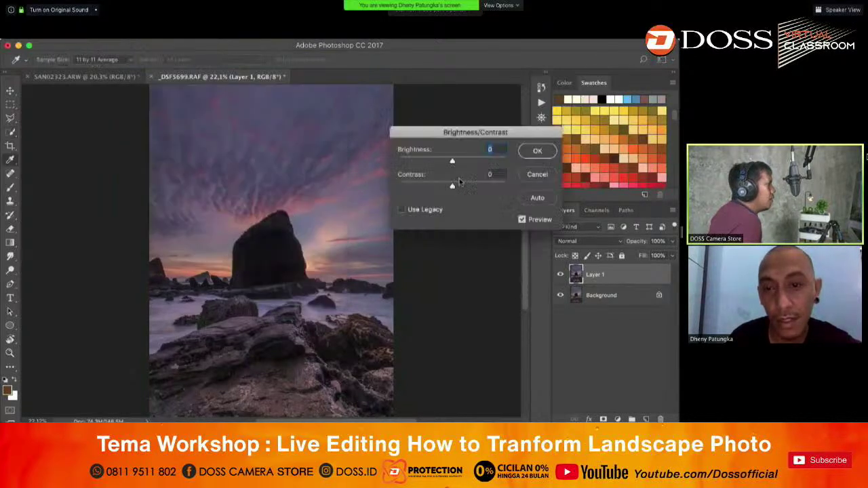
{"action": "left_click", "coordinate": [537, 150]}
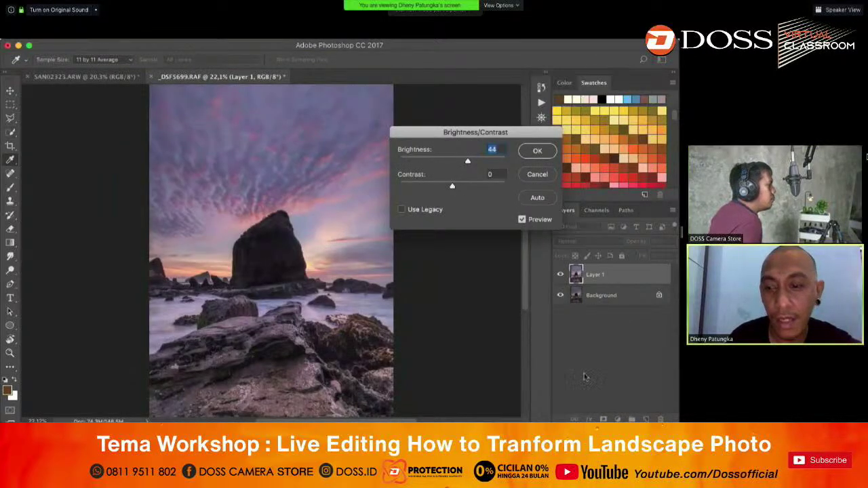
- Add a black layer mask to the brightened layer and paint white over the rock with the Brush at 30% opacity
{"action": "left_click", "coordinate": [603, 419]}
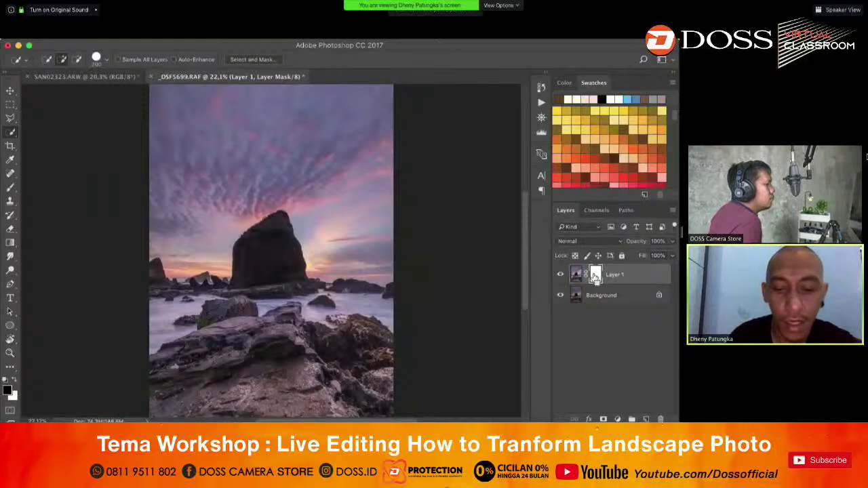
{"action": "key", "text": "ctrl+i"}
{"action": "key", "text": "b"}
{"action": "key", "text": "x"}
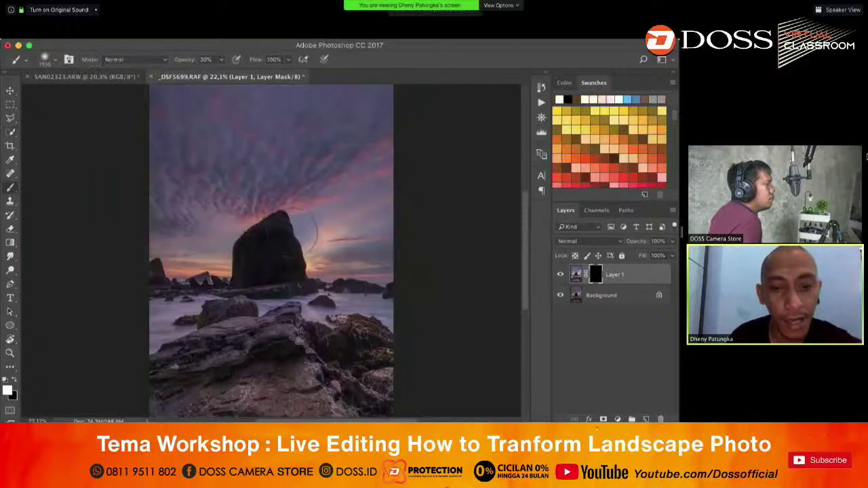
{"action": "left_click", "coordinate": [258, 257]}
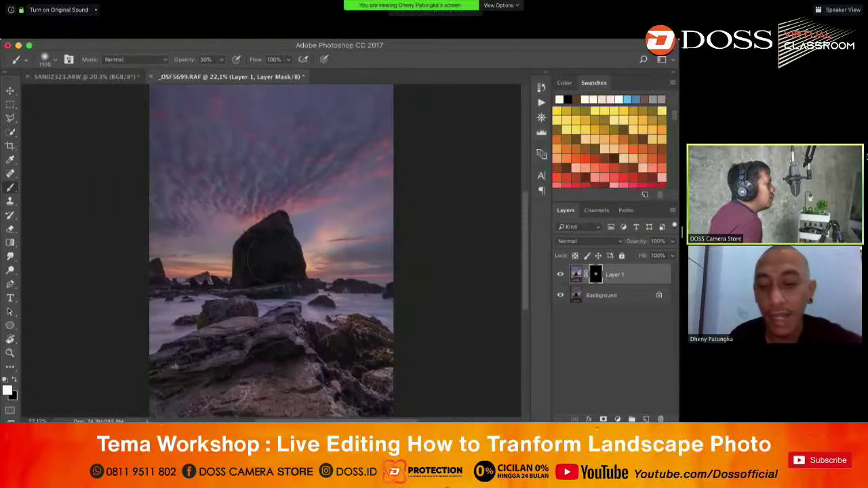
- Continue revealing the brightened rock on the mask with the Brush at 100% opacity, and merge the layer into the Background
{"action": "key", "text": "0"}
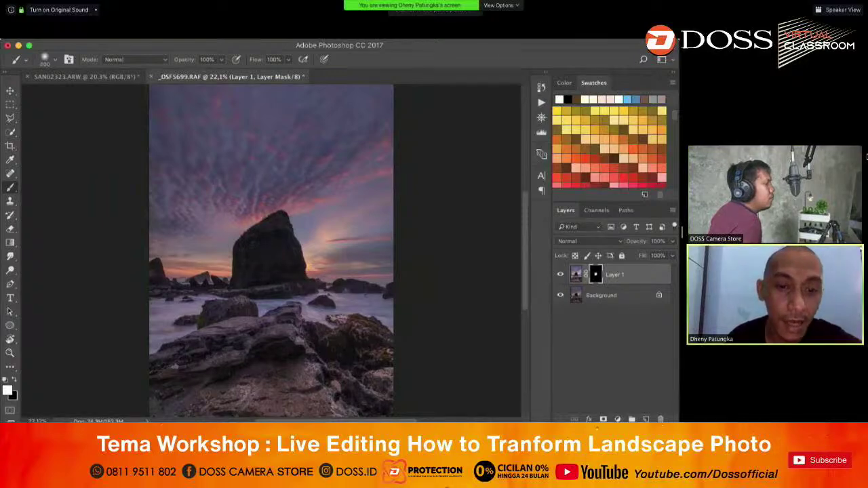
{"action": "scroll", "coordinate": [296, 211], "scroll_direction": "up", "scroll_amount": 5}
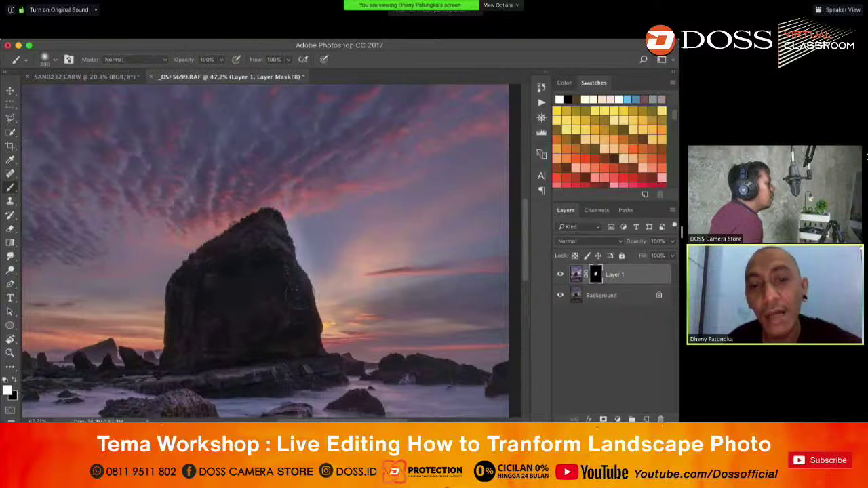
{"action": "scroll", "coordinate": [307, 277], "scroll_direction": "up", "scroll_amount": 3}
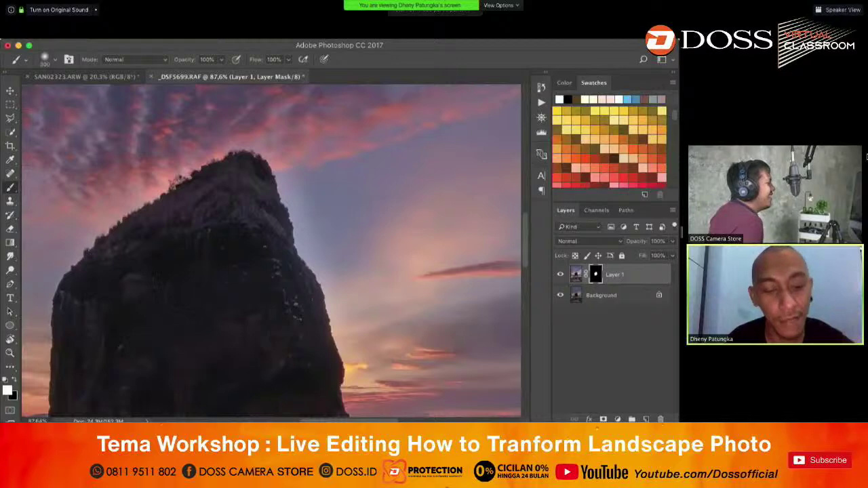
{"action": "scroll", "coordinate": [271, 251], "scroll_direction": "down", "scroll_amount": 2}
{"action": "scroll", "coordinate": [241, 283], "scroll_direction": "down", "scroll_amount": 5}
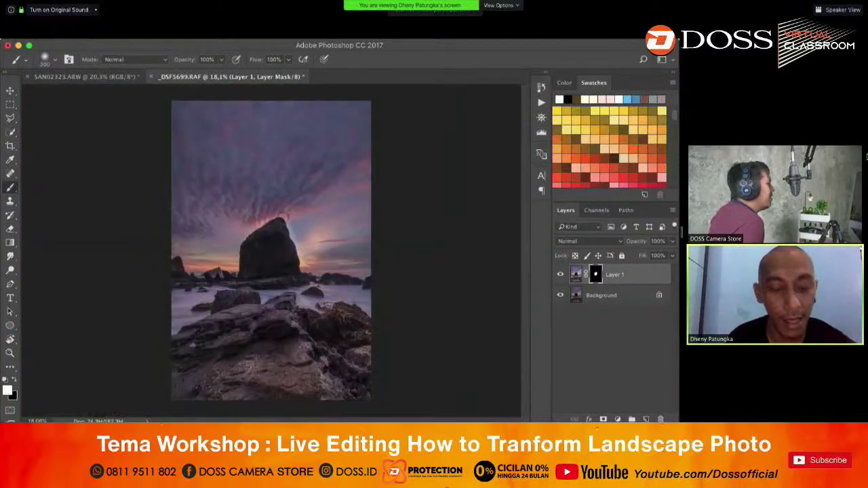
{"action": "key", "text": "ctrl+e"}
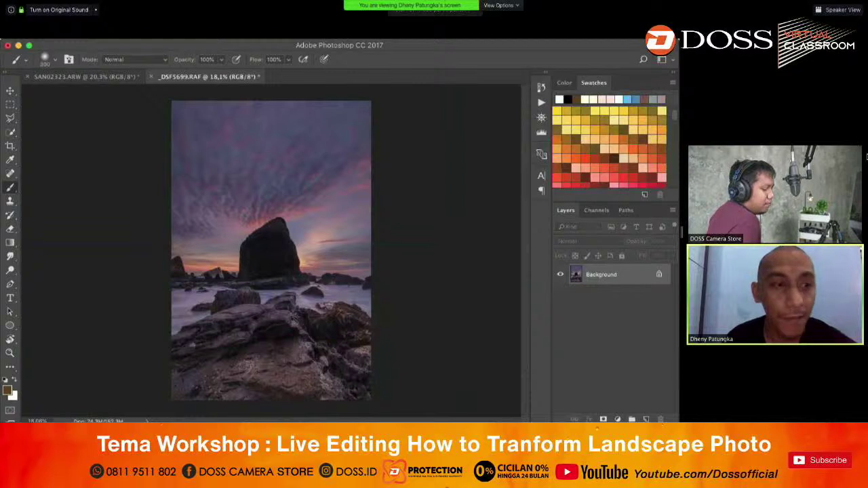
- Select the large rock with the Quick Selection tool and copy it to its own layer
{"action": "key", "text": "w"}
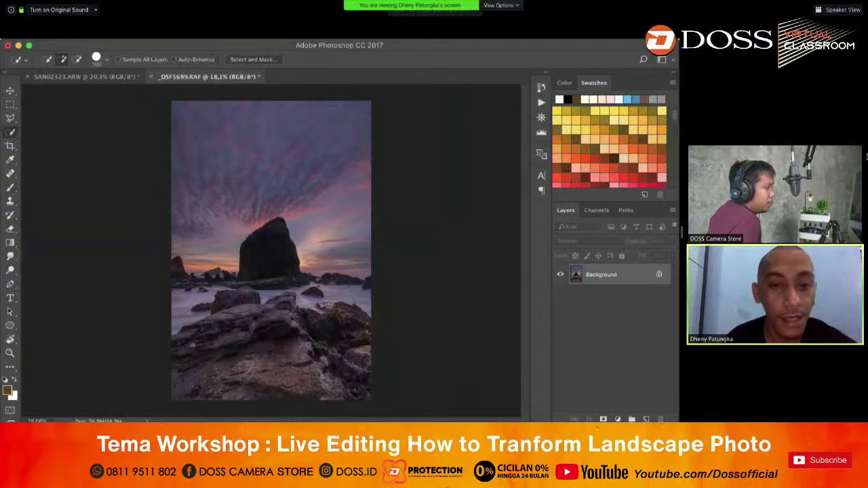
{"action": "scroll", "coordinate": [269, 239], "scroll_direction": "up", "scroll_amount": 2}
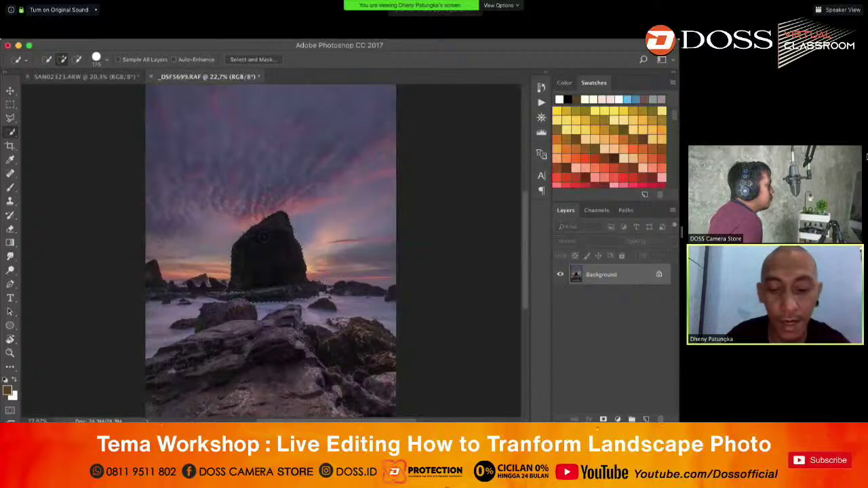
{"action": "key", "text": "ctrl+j"}
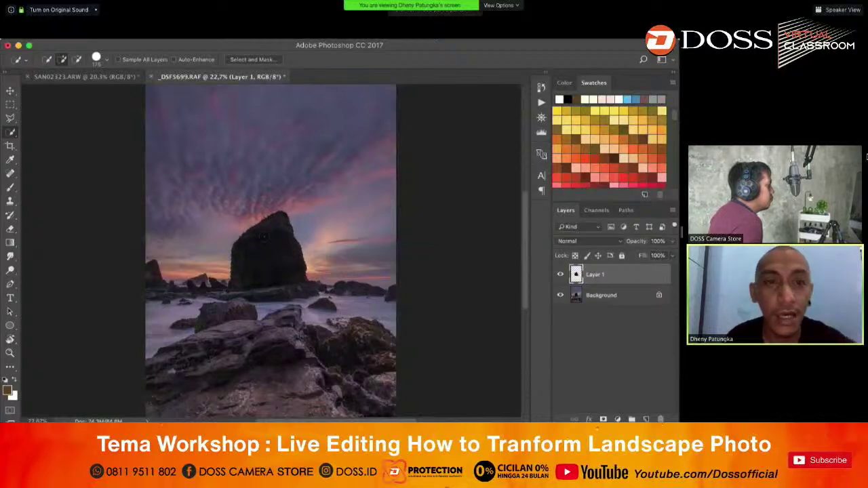
- Apply the Camera Raw Filter to the isolated rock layer with Shadows at +52 and Blacks at +57
{"action": "left_click", "coordinate": [261, 31]}
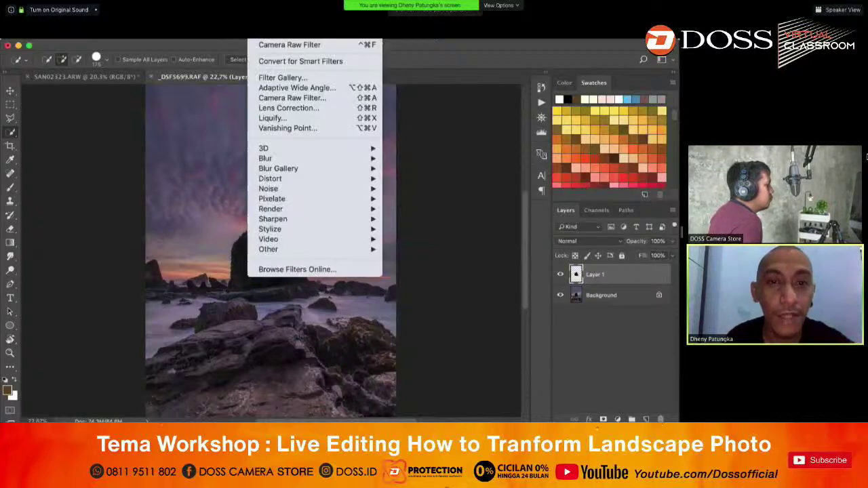
{"action": "left_click", "coordinate": [297, 100]}
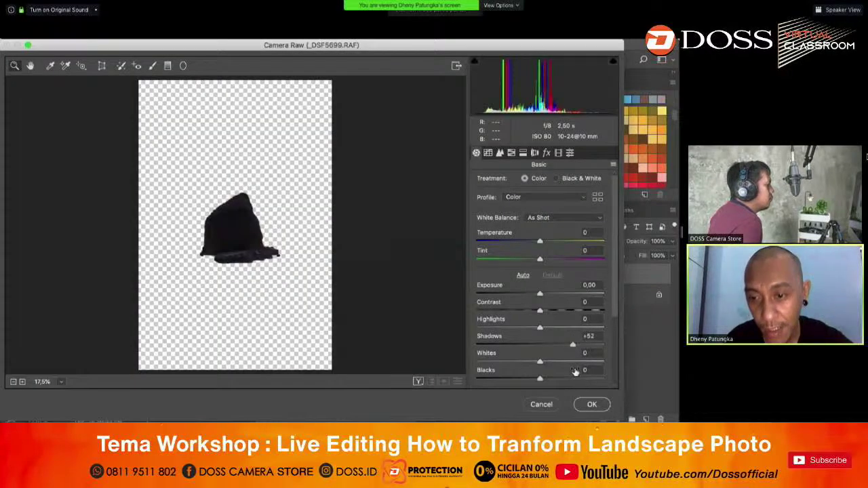
{"action": "left_click", "coordinate": [575, 374]}
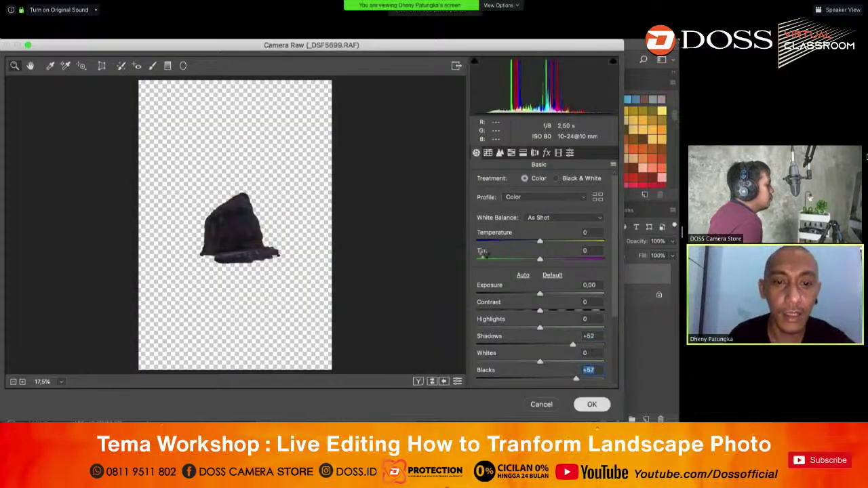
{"action": "key", "text": "Return"}
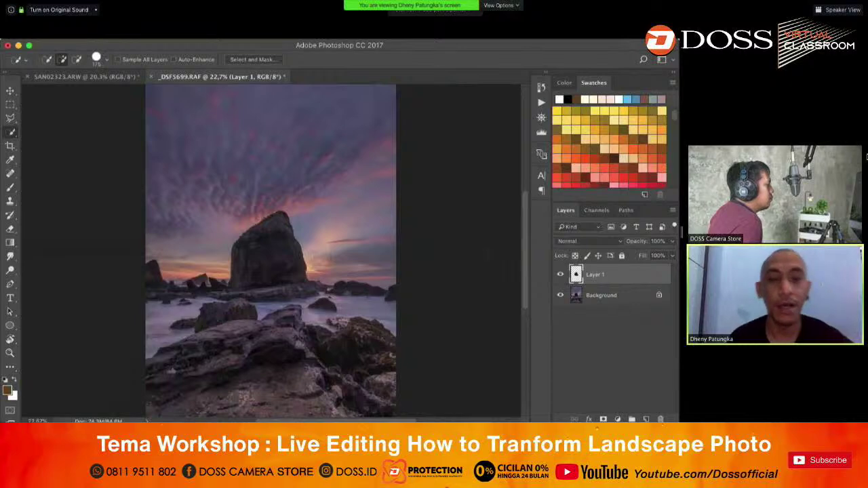
- Set the Eraser to 50% opacity with a 1000 px tip and inspect the brightened rock's edges up close
{"action": "key", "text": "e"}
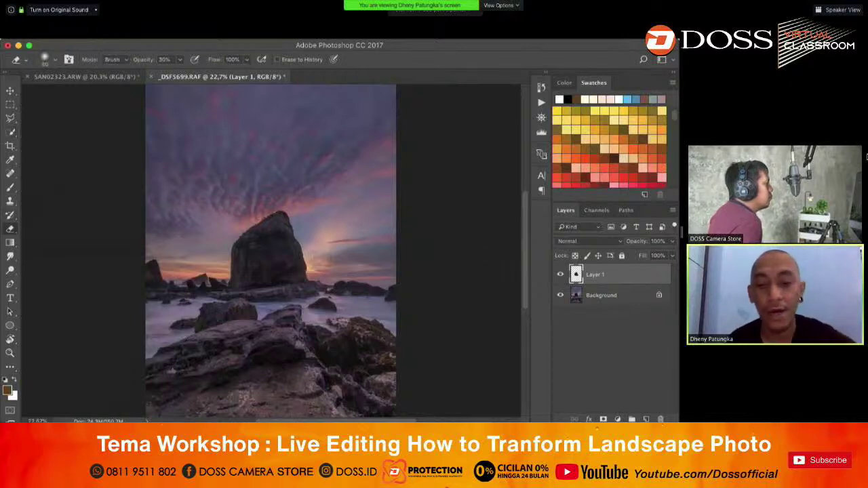
{"action": "key", "text": "bracketright"}
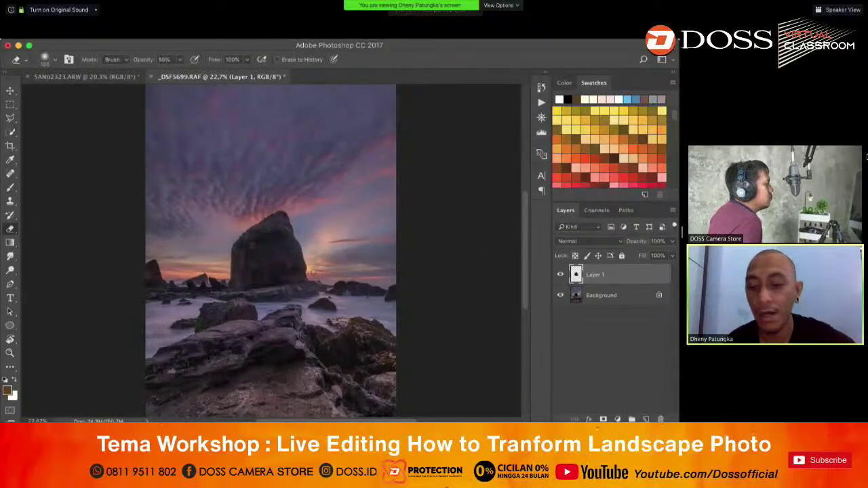
{"action": "key", "text": "bracketright"}
{"action": "key", "text": "bracketright"}
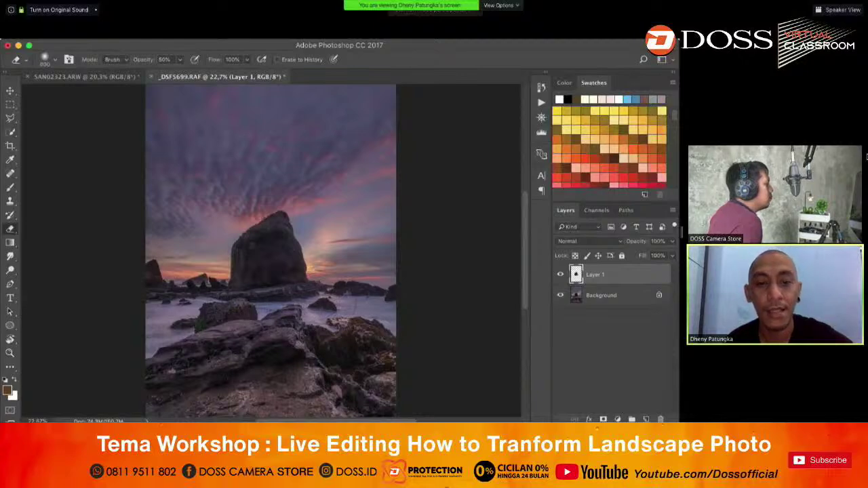
{"action": "scroll", "coordinate": [292, 228], "scroll_direction": "up", "scroll_amount": 5}
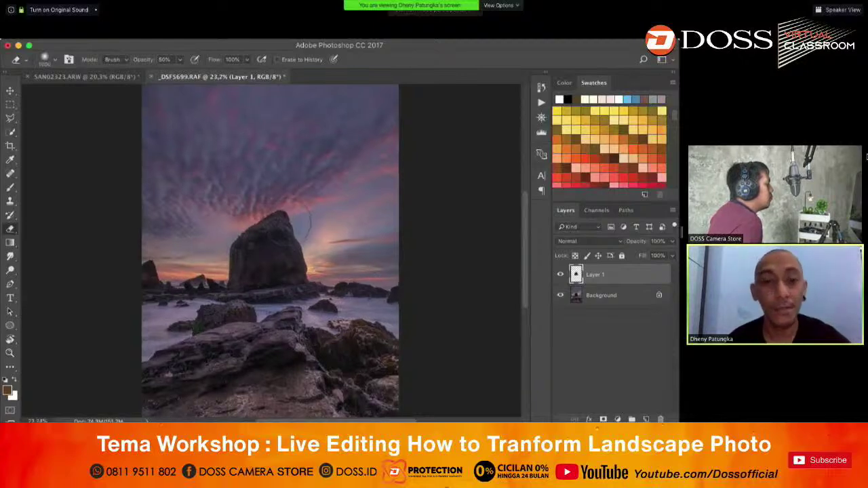
{"action": "scroll", "coordinate": [278, 231], "scroll_direction": "up", "scroll_amount": 2}
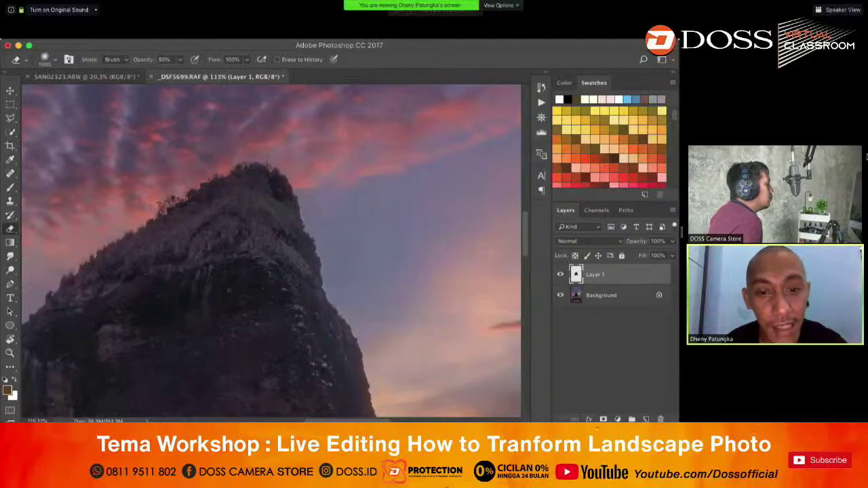
{"action": "left_click_drag", "start_coordinate": [125, 251], "coordinate": [275, 223]}
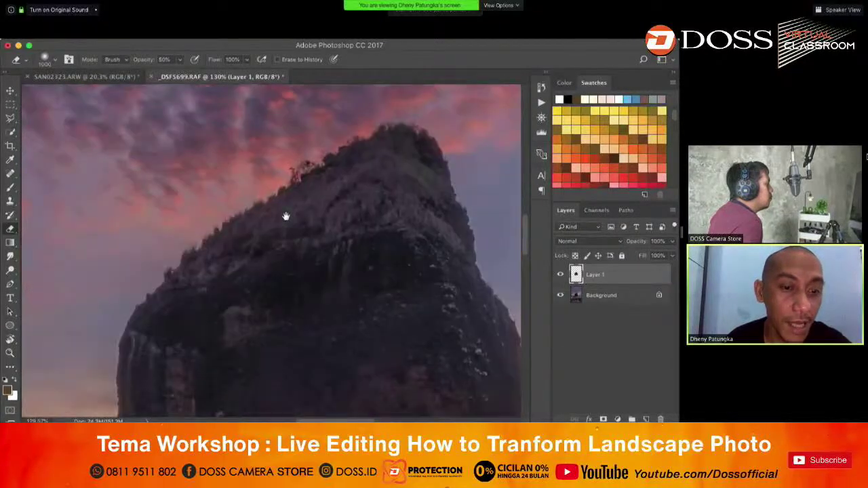
{"action": "scroll", "coordinate": [271, 224], "scroll_direction": "down", "scroll_amount": 5}
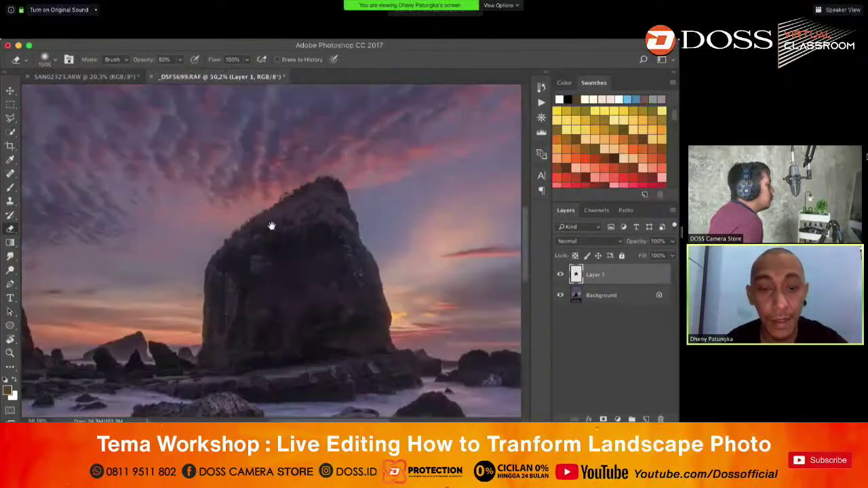
- Compare the rock with and without the brightening by toggling the visibility of Layer 1
{"action": "left_click", "coordinate": [561, 274]}
{"action": "left_click", "coordinate": [561, 275]}
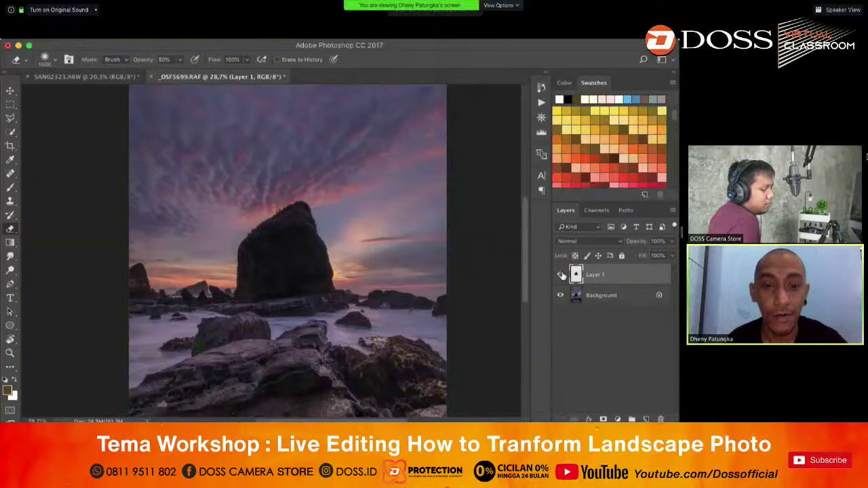
{"action": "left_click", "coordinate": [561, 275]}
{"action": "left_click", "coordinate": [561, 274]}
{"action": "scroll", "coordinate": [369, 244], "scroll_direction": "down", "scroll_amount": 3}
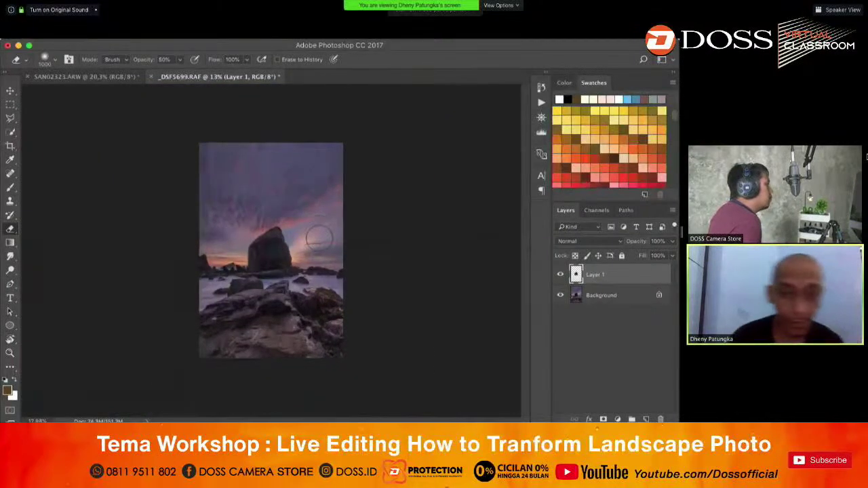
{"action": "scroll", "coordinate": [319, 238], "scroll_direction": "up", "scroll_amount": 2}
{"action": "left_click", "coordinate": [10, 90]}
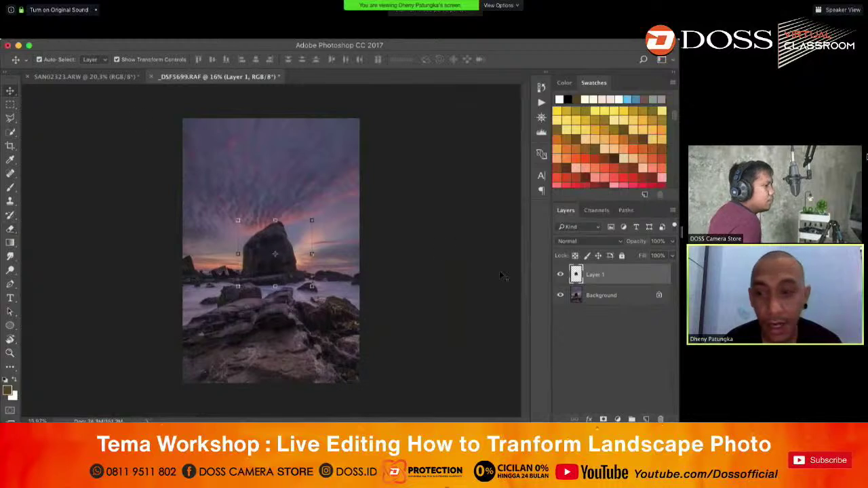
{"action": "left_click", "coordinate": [560, 274]}
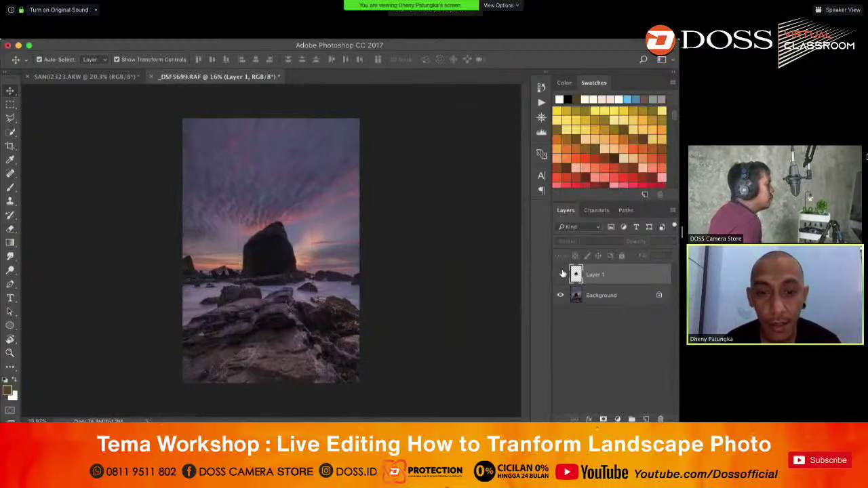
{"action": "left_click", "coordinate": [561, 274]}
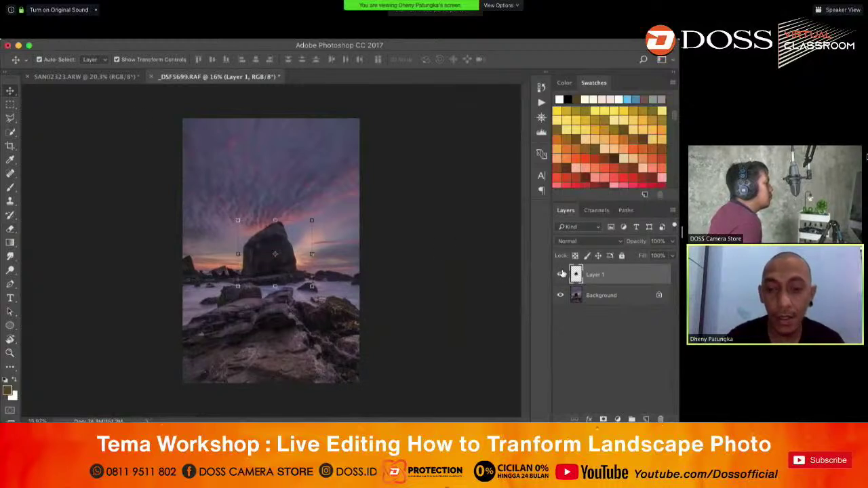
- Delete the brightened rock layer, Layer 1, so that only the Background remains
{"action": "key", "text": "Delete"}
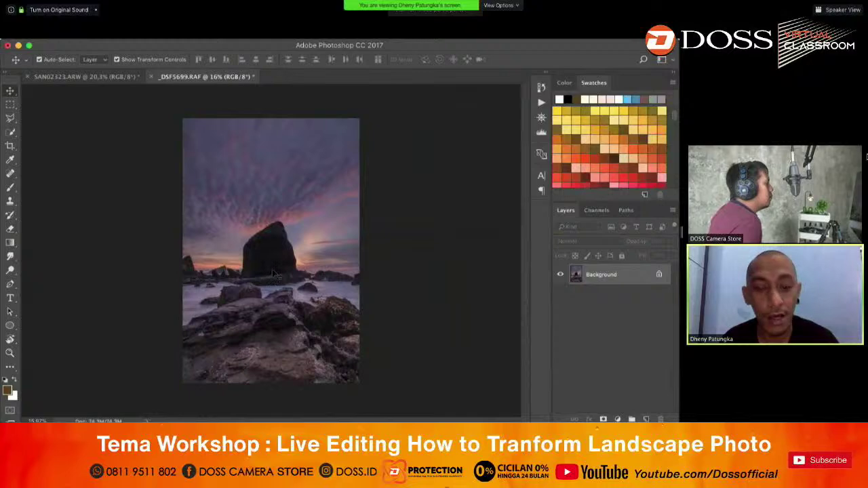
{"action": "key", "text": "super+z"}
{"action": "scroll", "coordinate": [275, 255], "scroll_direction": "up", "scroll_amount": 3}
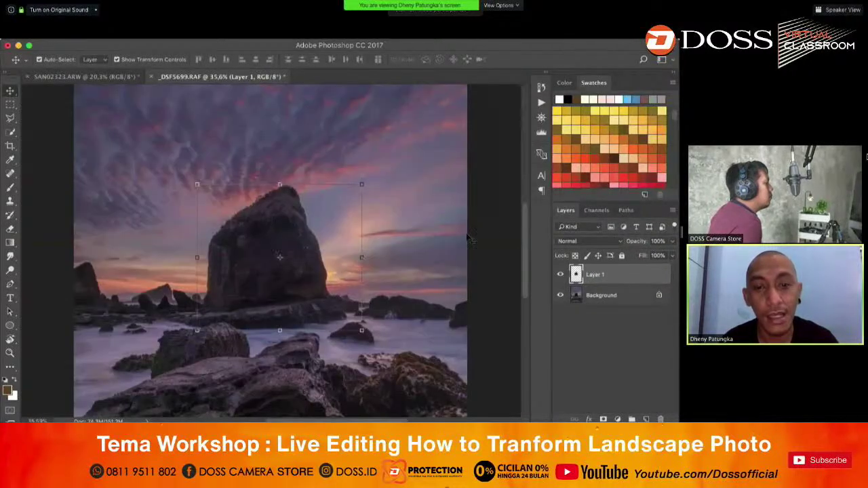
{"action": "key", "text": "Delete"}
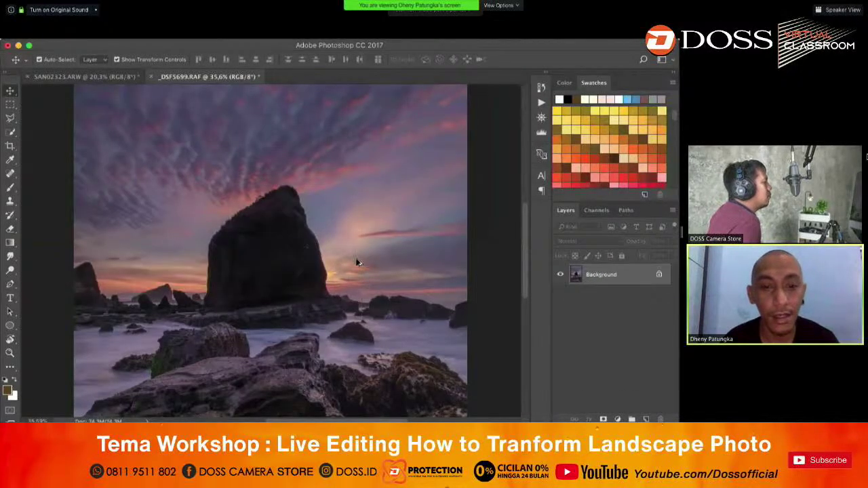
- Select the large rock together with the whole rocky foreground and sea on the Background with the Quick Selection tool
{"action": "key", "text": "super+0"}
{"action": "left_click", "coordinate": [11, 132]}
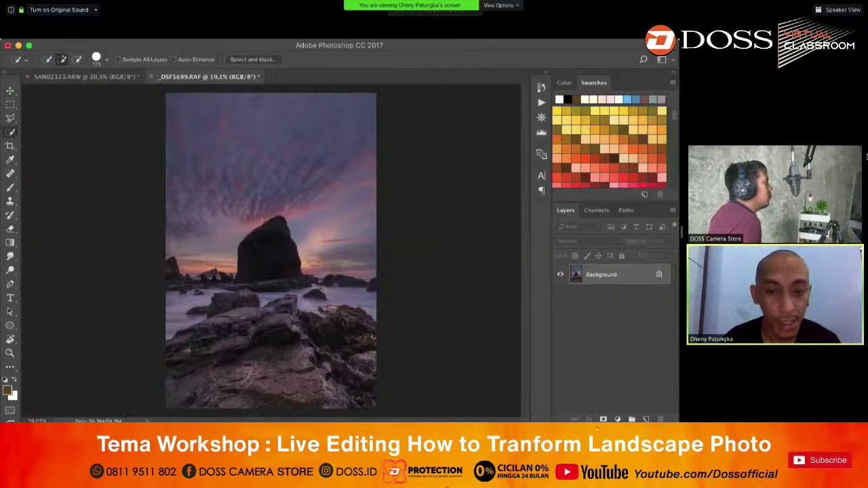
{"action": "scroll", "coordinate": [323, 169], "scroll_direction": "up", "scroll_amount": 1}
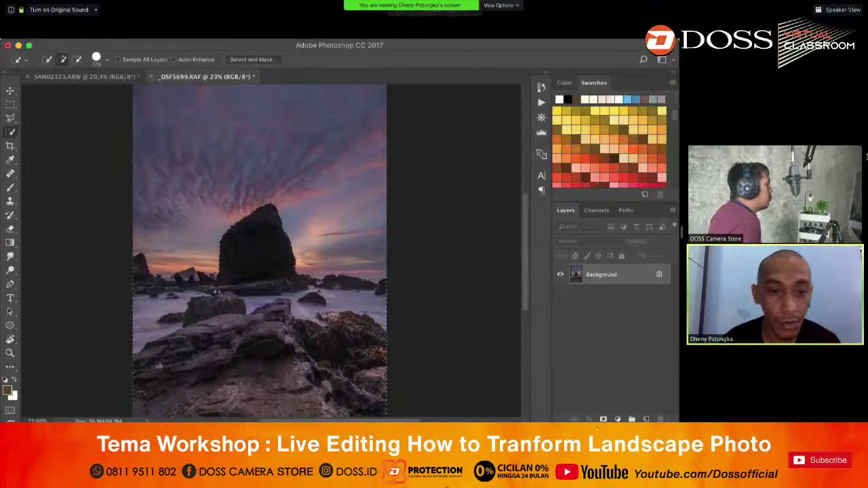
{"action": "scroll", "coordinate": [316, 261], "scroll_direction": "up", "scroll_amount": 4}
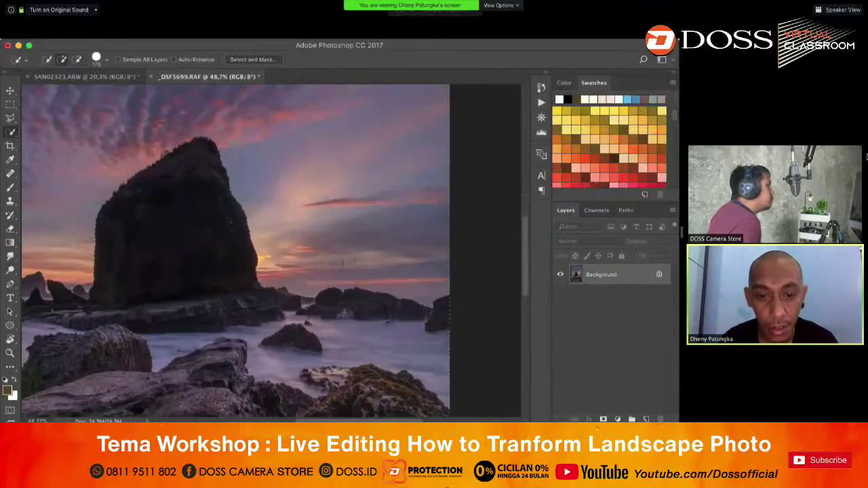
{"action": "scroll", "coordinate": [236, 302], "scroll_direction": "down", "scroll_amount": 2}
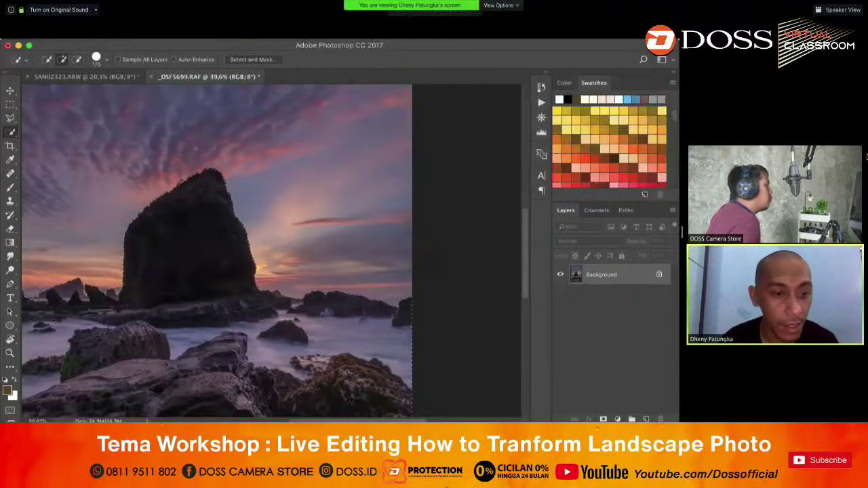
- Refine the selection along the sea horizon beside the large rock with the Polygonal Lasso at 0 px feather
{"action": "key", "text": "l"}
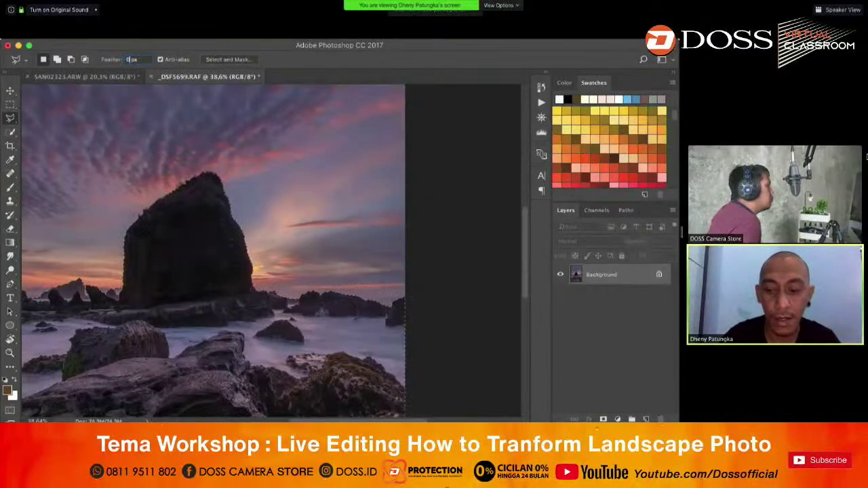
{"action": "scroll", "coordinate": [445, 318], "scroll_direction": "up", "scroll_amount": 2}
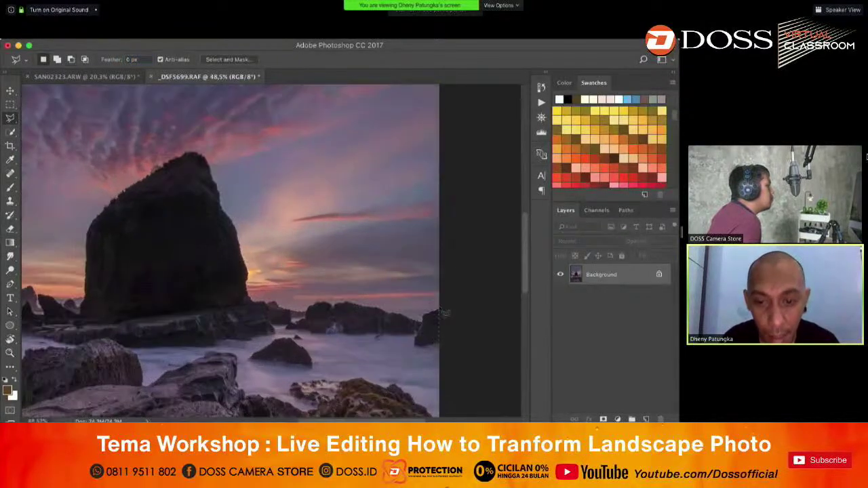
{"action": "scroll", "coordinate": [448, 317], "scroll_direction": "up", "scroll_amount": 3}
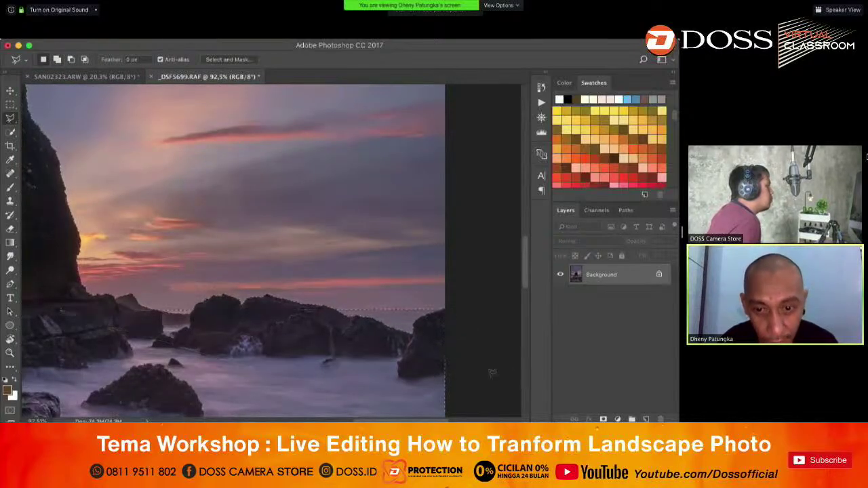
{"action": "left_click_drag", "start_coordinate": [188, 291], "coordinate": [235, 346]}
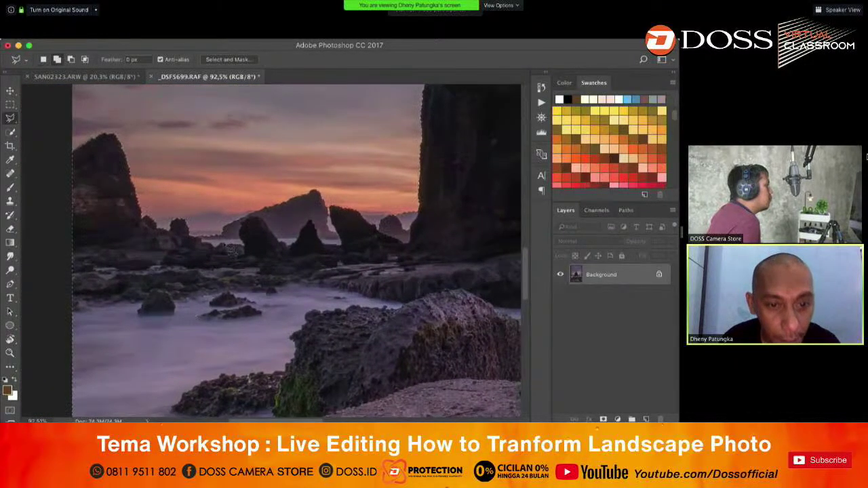
- Clean up the selection around the small distant rocks on the horizon with a smaller Quick Selection tip, subtracting the excess sky
{"action": "left_click", "coordinate": [10, 132]}
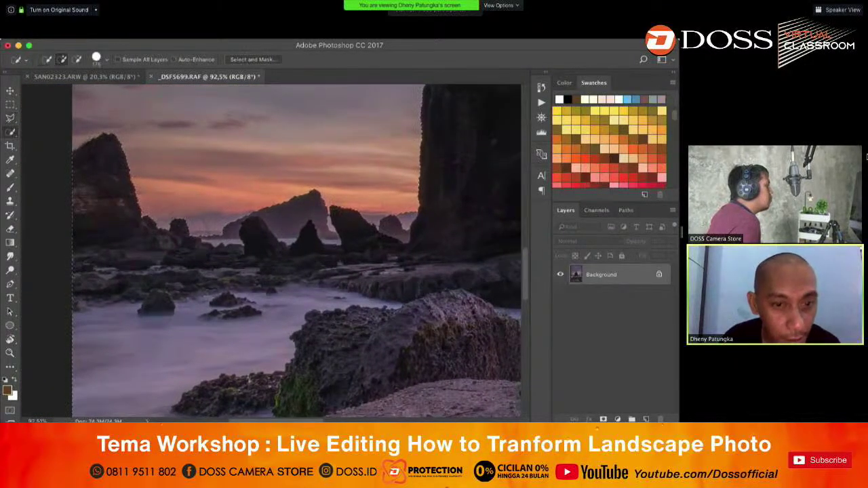
{"action": "key", "text": "bracketleft"}
{"action": "key", "text": "bracketleft"}
{"action": "key", "text": "bracketleft"}
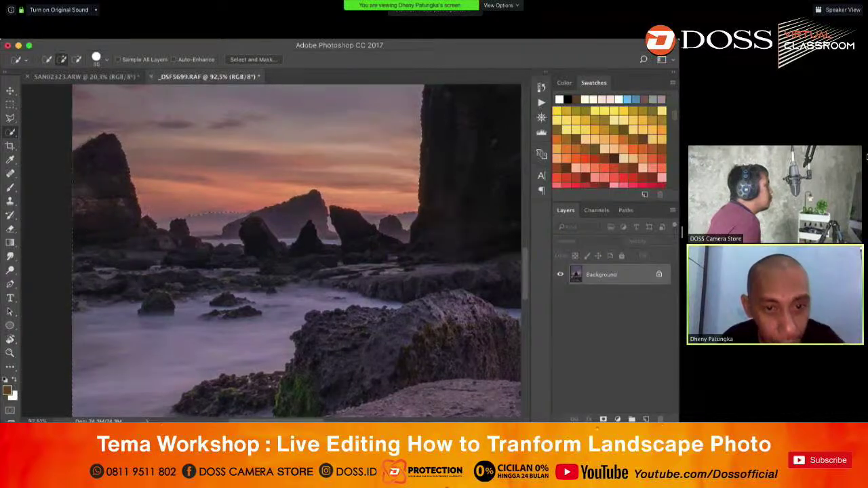
{"action": "left_click_drag", "start_coordinate": [386, 221], "coordinate": [229, 212]}
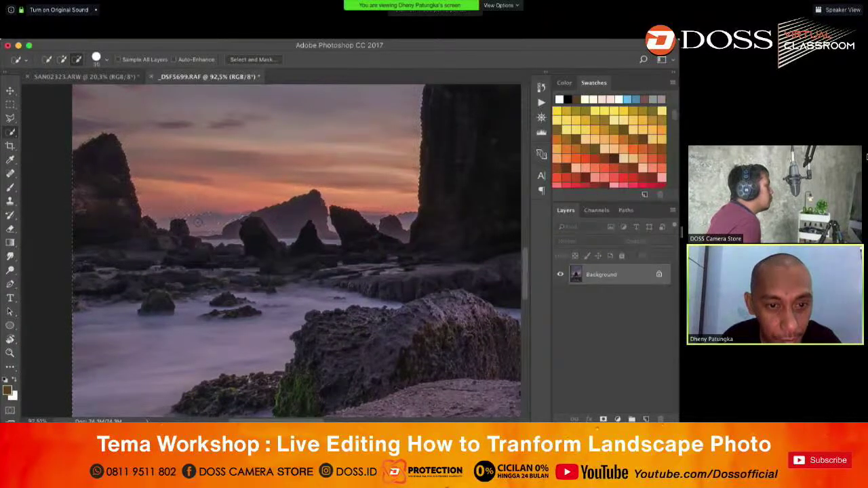
{"action": "key", "text": "alt"}
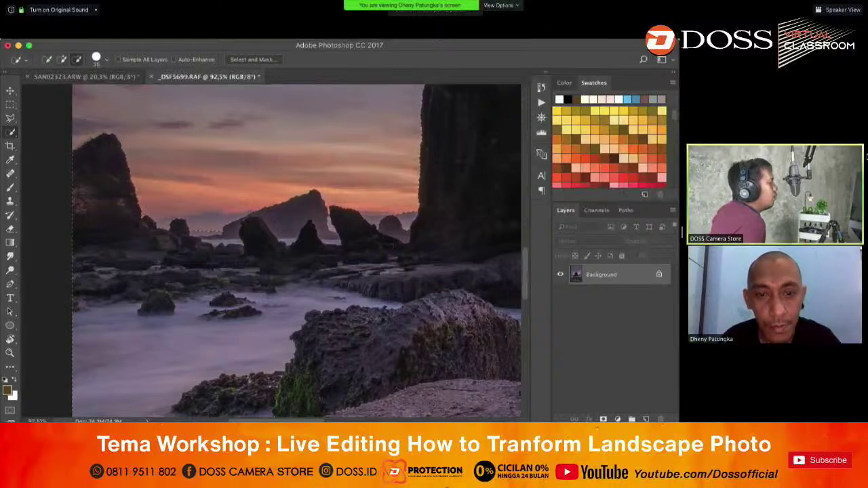
- Refine the foreground selection in Select and Mask with a 6 px Smart Radius and 1.0 px feather, output to a new layer with layer mask
{"action": "scroll", "coordinate": [296, 250], "scroll_direction": "down", "scroll_amount": 5}
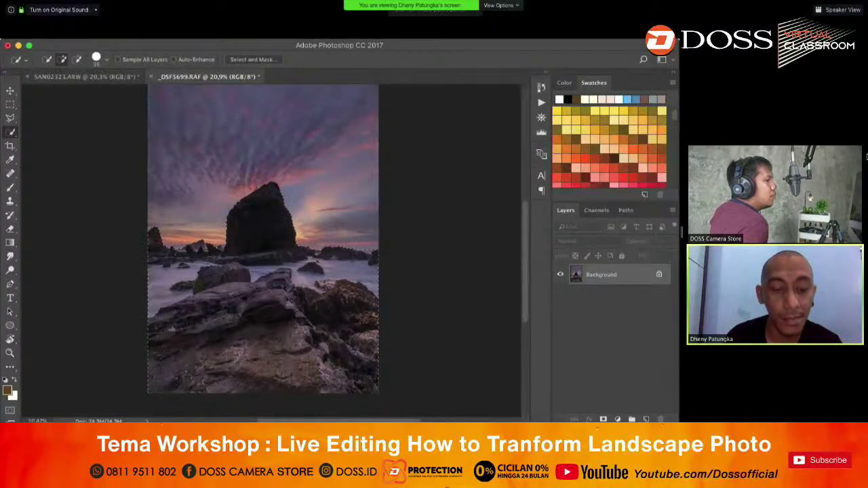
{"action": "key", "text": "super+z"}
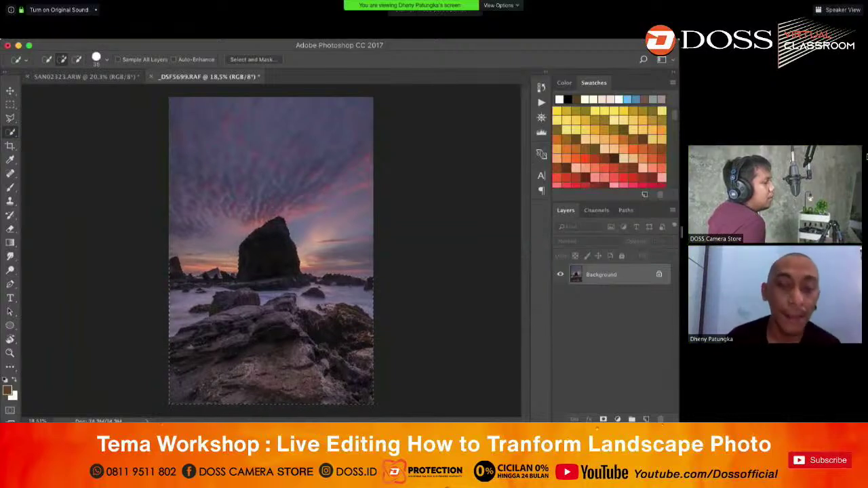
{"action": "scroll", "coordinate": [271, 251], "scroll_direction": "up", "scroll_amount": 1}
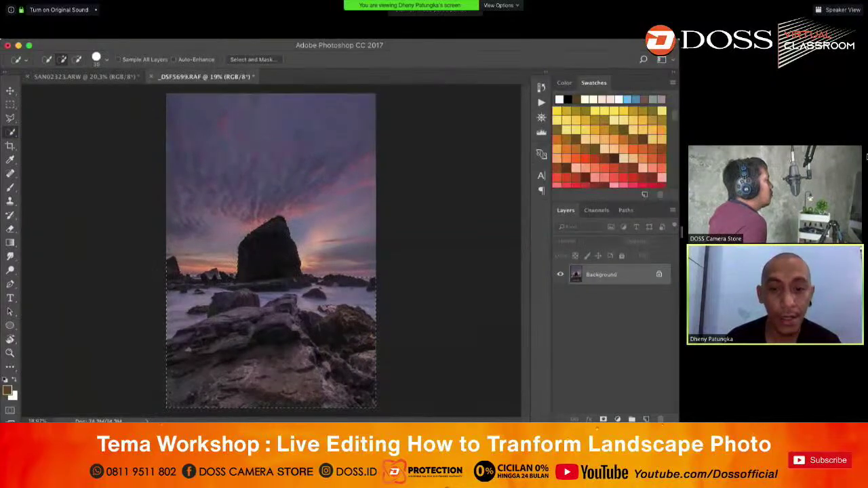
{"action": "left_click", "coordinate": [255, 59]}
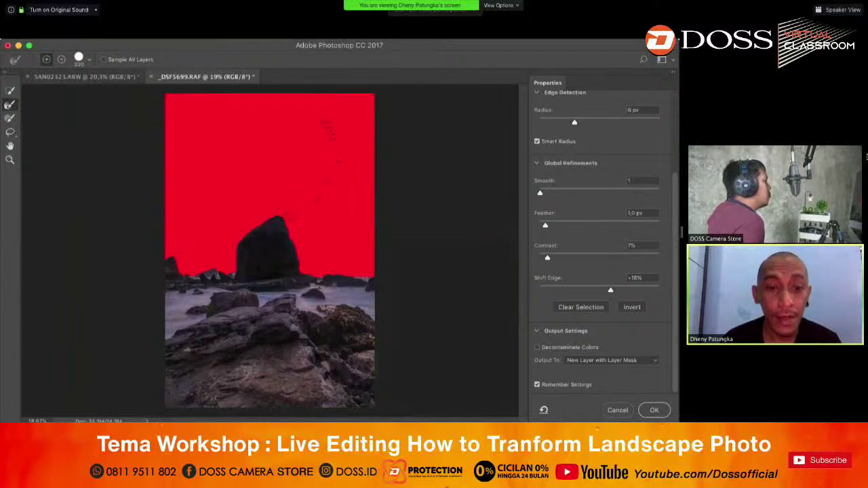
{"action": "scroll", "coordinate": [270, 238], "scroll_direction": "up", "scroll_amount": 5}
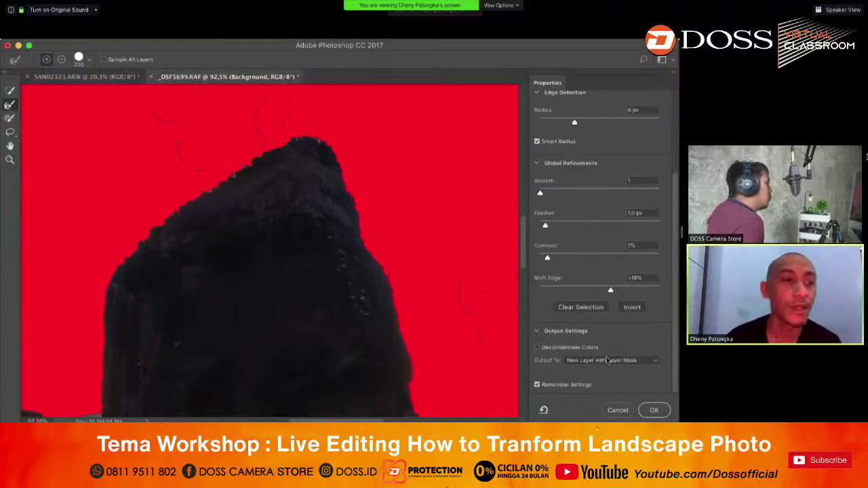
{"action": "left_click", "coordinate": [655, 410]}
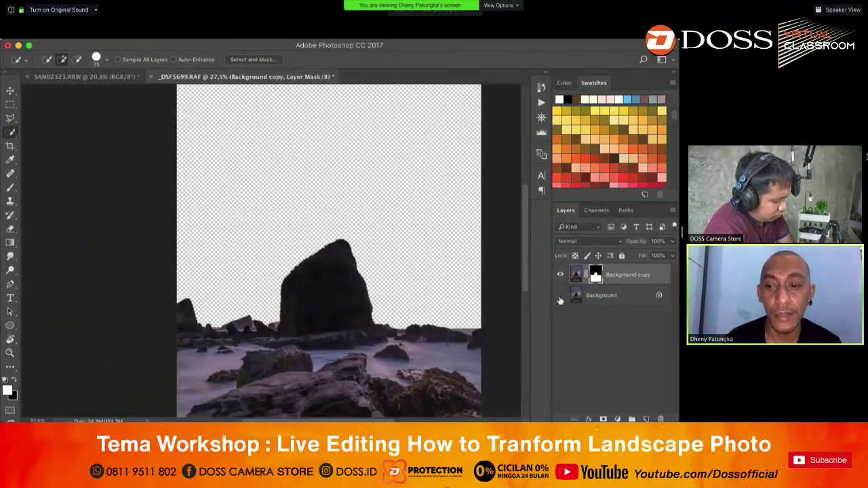
- Make the Background layer visible again beneath the masked foreground copy and switch to the Move tool
{"action": "left_click", "coordinate": [560, 295]}
{"action": "key", "text": "ctrl+minus"}
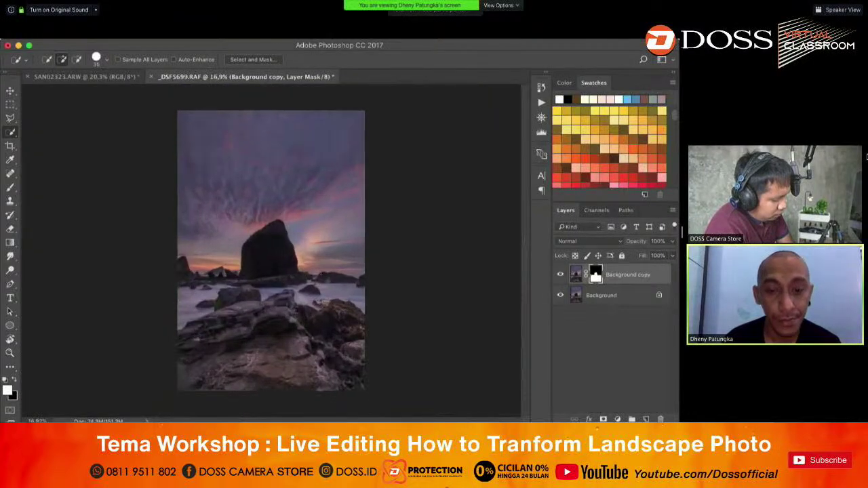
{"action": "key", "text": "ctrl+0"}
{"action": "key", "text": "v"}
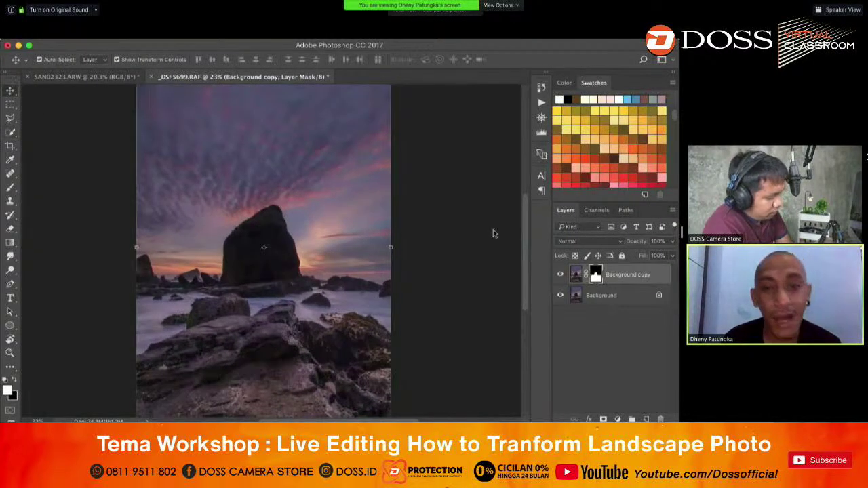
- Apply the Camera Raw Filter to the Background layer, raising Dehaze to +38 and Clarity to +24
{"action": "left_click", "coordinate": [595, 294]}
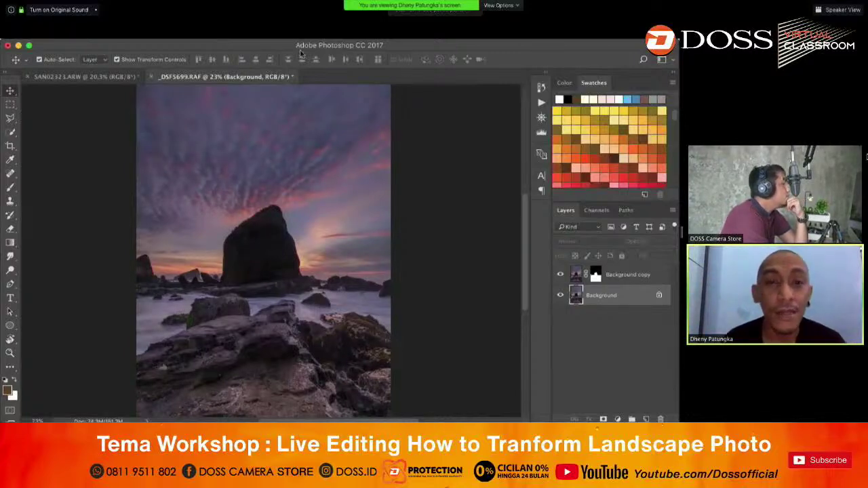
{"action": "left_click", "coordinate": [261, 35]}
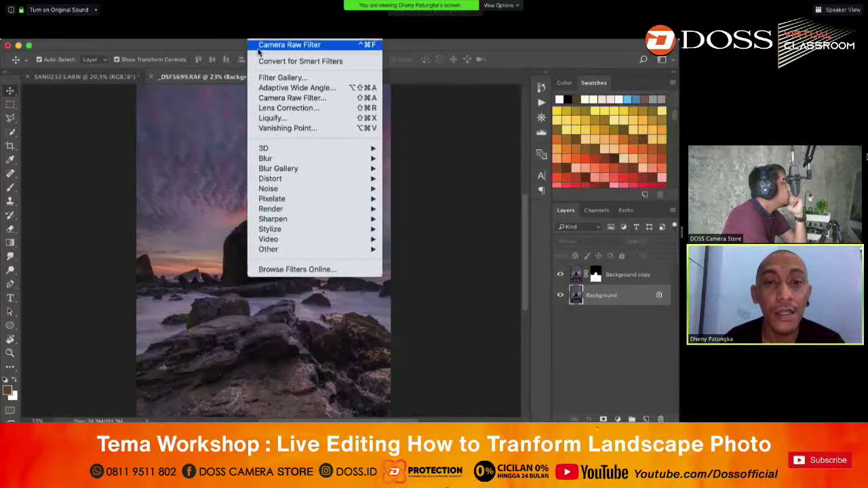
{"action": "left_click", "coordinate": [269, 99]}
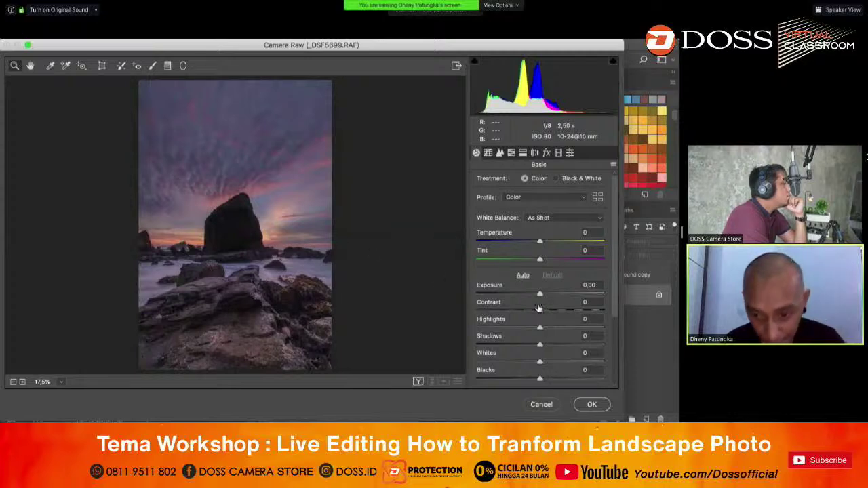
{"action": "scroll", "coordinate": [540, 307], "scroll_direction": "down", "scroll_amount": 3}
{"action": "scroll", "coordinate": [540, 308], "scroll_direction": "down", "scroll_amount": 1}
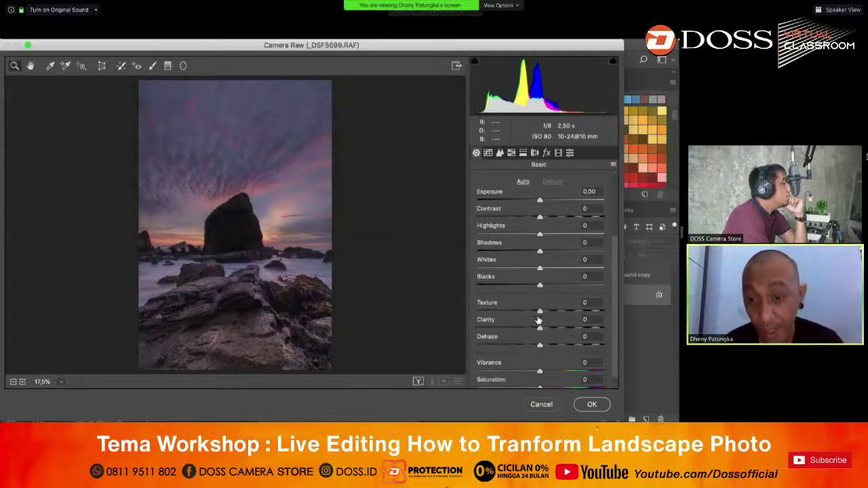
{"action": "left_click", "coordinate": [563, 345]}
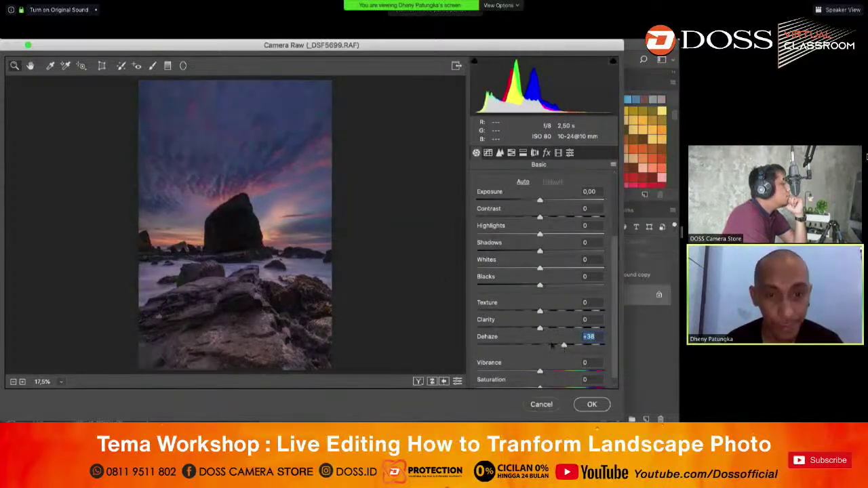
{"action": "left_click", "coordinate": [555, 329]}
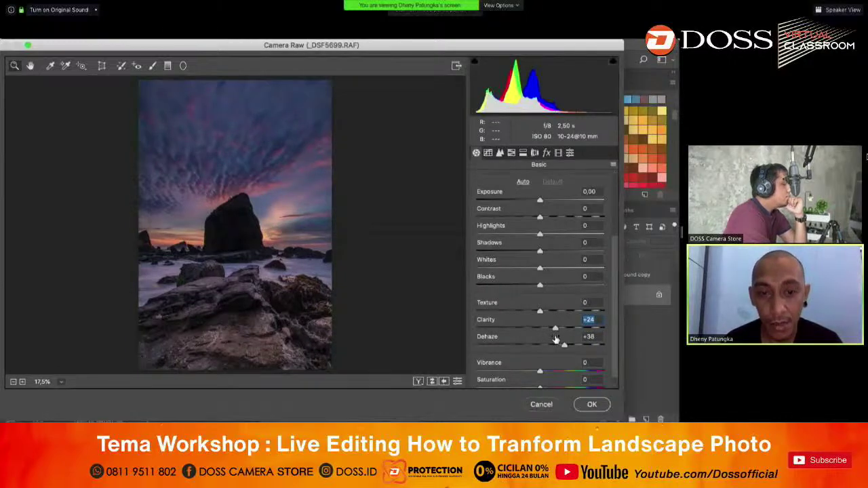
- Raise Blacks to +32, keep Shadows at 0, and apply the Camera Raw adjustments
{"action": "left_click", "coordinate": [556, 288]}
{"action": "left_click", "coordinate": [560, 286]}
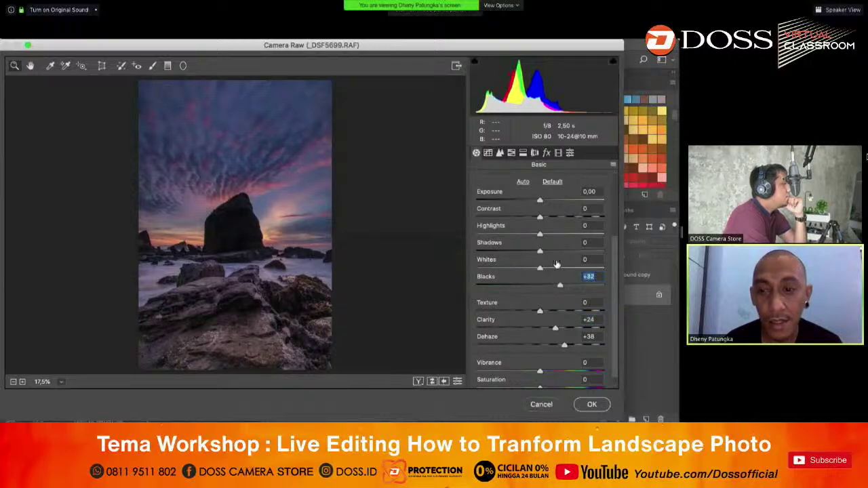
{"action": "left_click", "coordinate": [554, 252]}
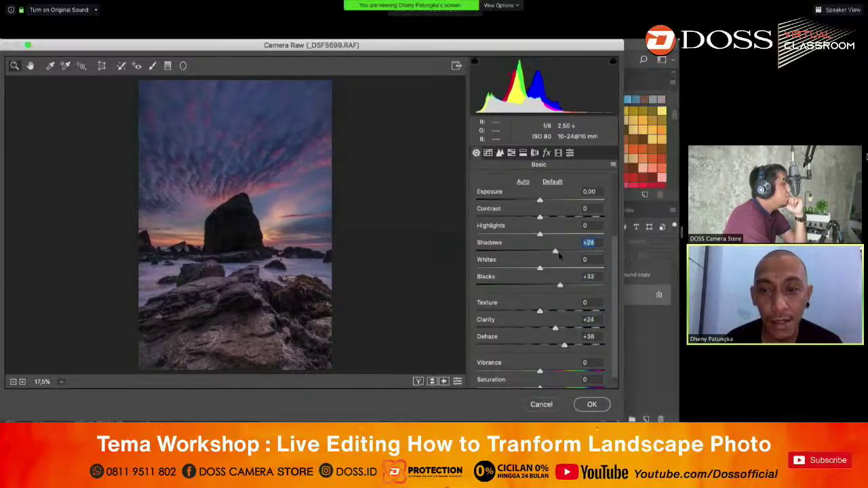
{"action": "double_click", "coordinate": [554, 252]}
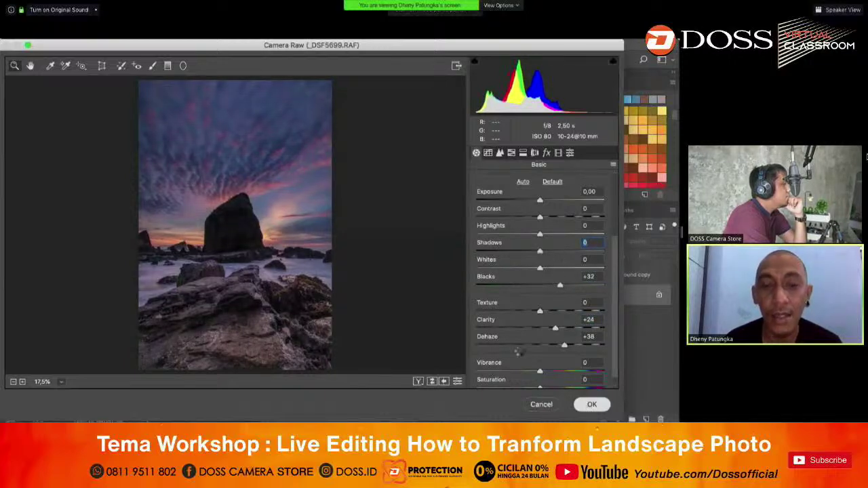
{"action": "key", "text": "Return"}
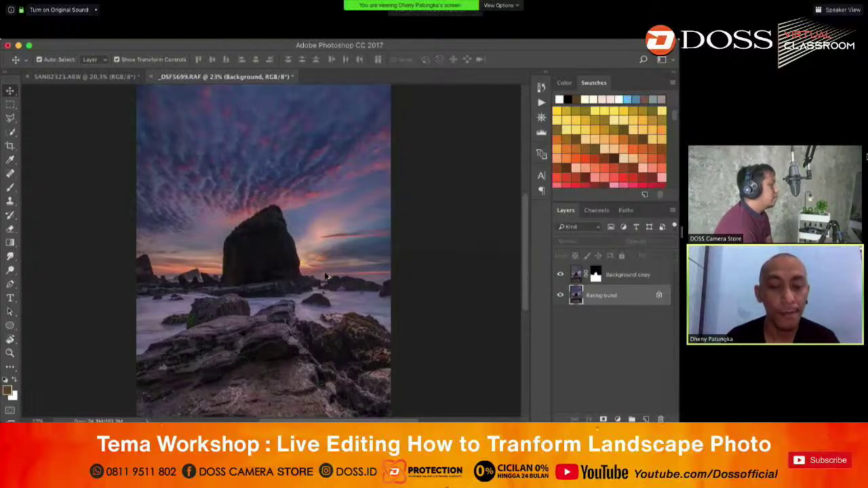
- Add a new layer directly above the Background and set its blend mode to Color Dodge
{"action": "scroll", "coordinate": [305, 273], "scroll_direction": "down", "scroll_amount": 3}
{"action": "scroll", "coordinate": [294, 270], "scroll_direction": "up", "scroll_amount": 4}
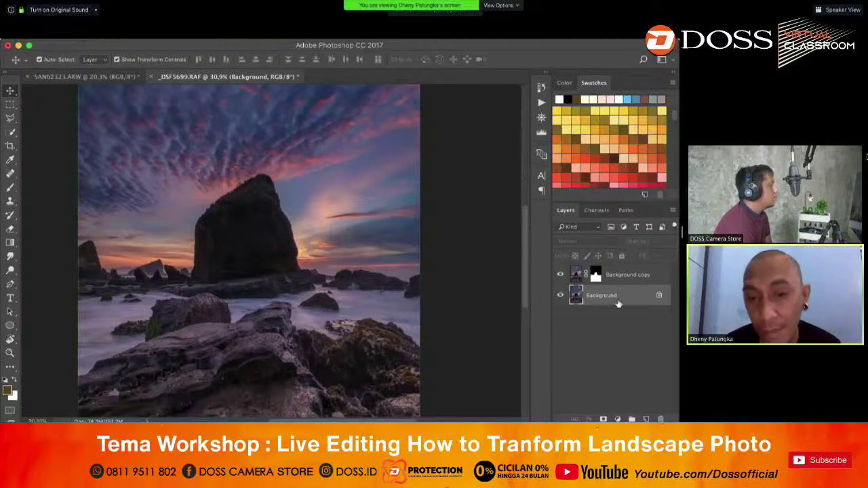
{"action": "left_click", "coordinate": [644, 419]}
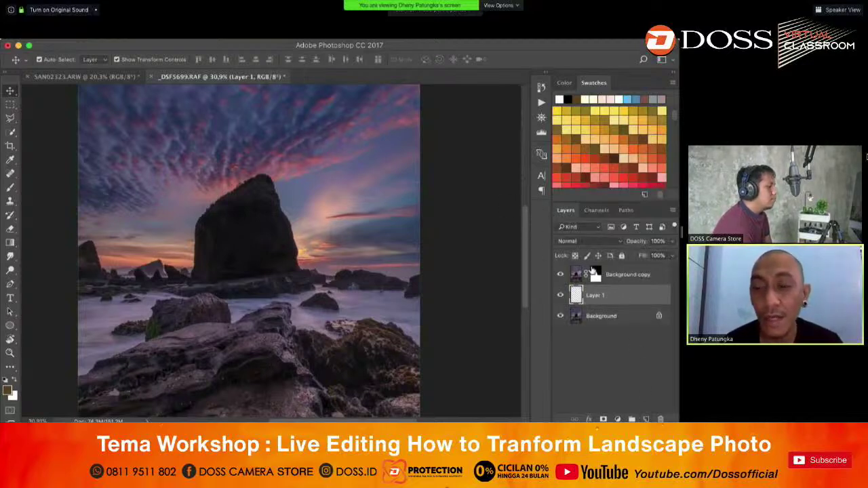
{"action": "left_click", "coordinate": [581, 241]}
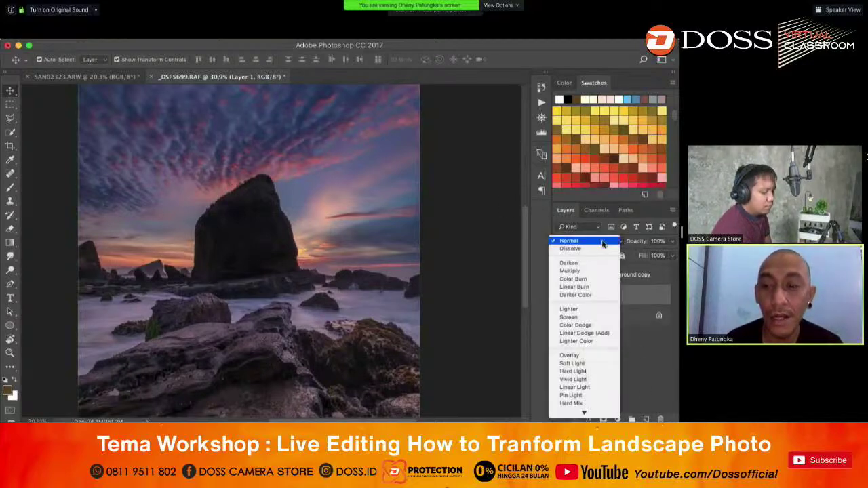
{"action": "left_click", "coordinate": [600, 325]}
- Set up the Brush with a brown foreground colour and enlarge its tip to 1300 px
{"action": "key", "text": "b"}
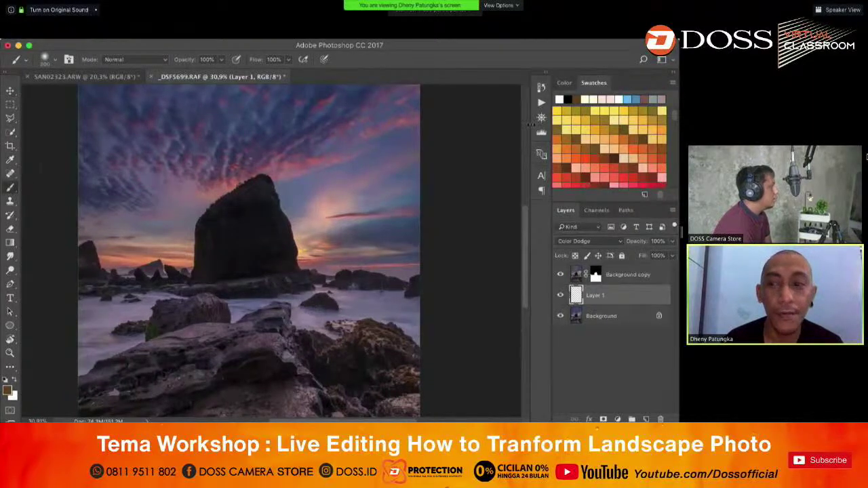
{"action": "left_click", "coordinate": [648, 138]}
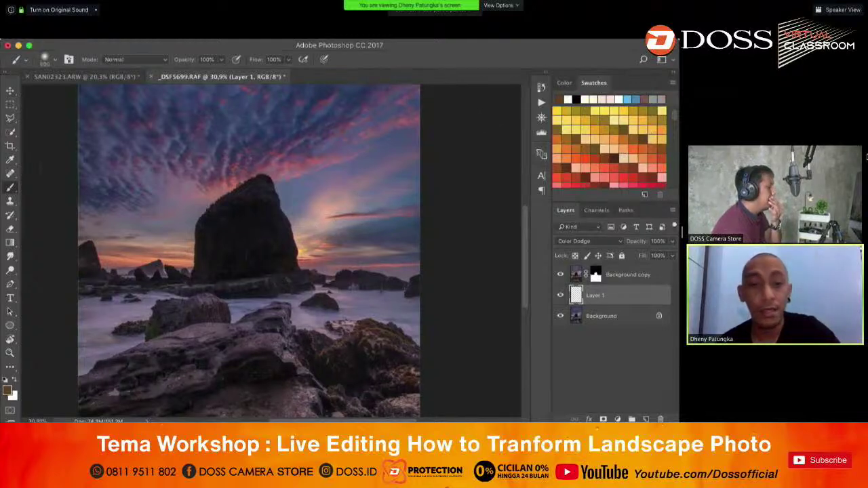
{"action": "key", "text": "bracketright"}
{"action": "key", "text": "bracketright"}
{"action": "key", "text": "bracketright"}
- Try brushing separate glow dabs along the horizon on both sides of the large rock, and undo the strokes
{"action": "left_click_drag", "start_coordinate": [308, 257], "coordinate": [312, 259]}
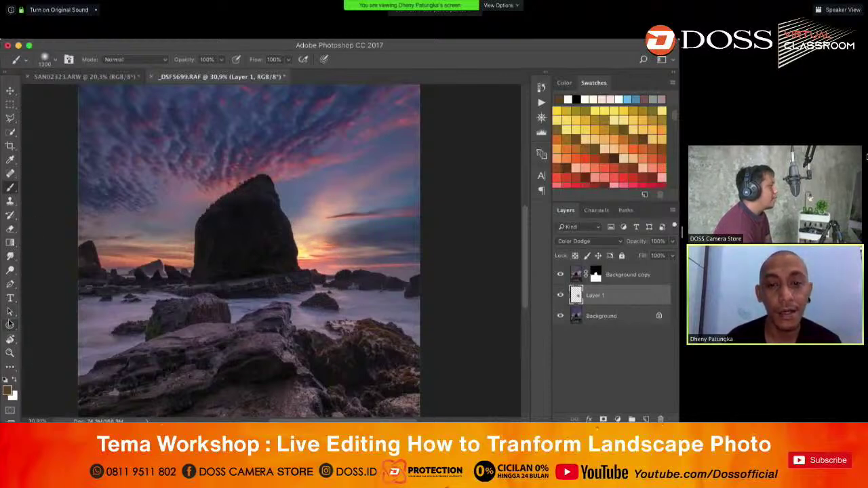
{"action": "left_click", "coordinate": [13, 97]}
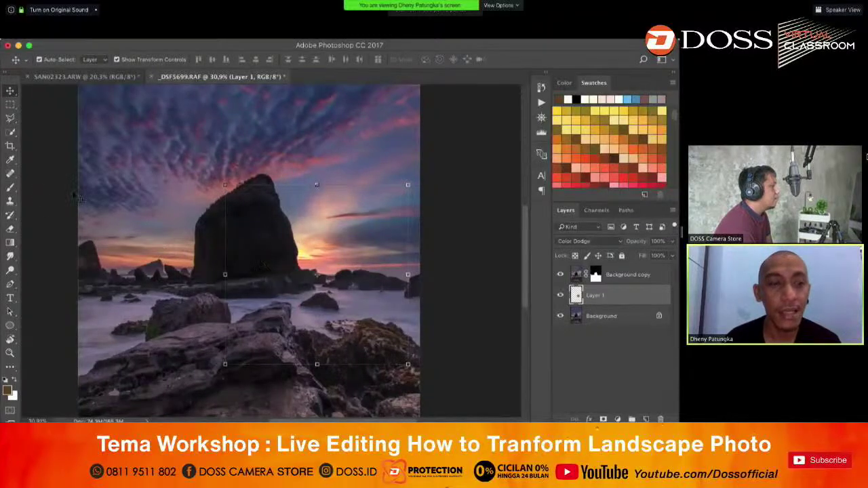
{"action": "left_click", "coordinate": [11, 188]}
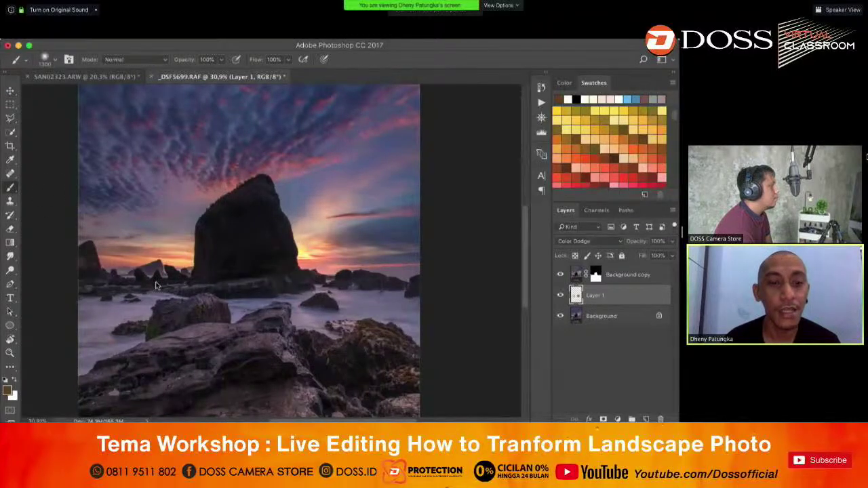
{"action": "mouse_move", "coordinate": [156, 286]}
{"action": "left_mouse_down"}
{"action": "mouse_move", "coordinate": [129, 291]}
{"action": "mouse_move", "coordinate": [169, 291]}
{"action": "left_mouse_up"}
{"action": "left_click_drag", "start_coordinate": [318, 282], "coordinate": [326, 283]}
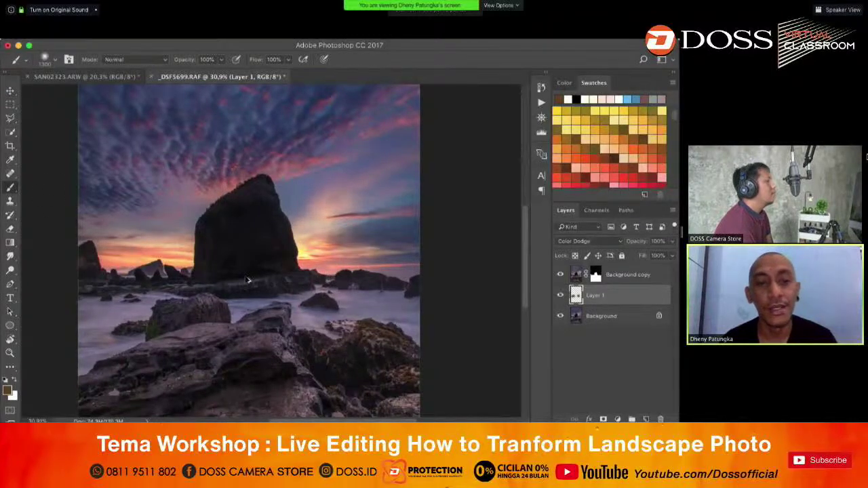
{"action": "key", "text": "super+alt+z"}
{"action": "key", "text": "super+alt+z"}
{"action": "key", "text": "super+alt+z"}
{"action": "key", "text": "super+alt+z"}
{"action": "key", "text": "super+alt+z"}
{"action": "key", "text": "super+alt+z"}
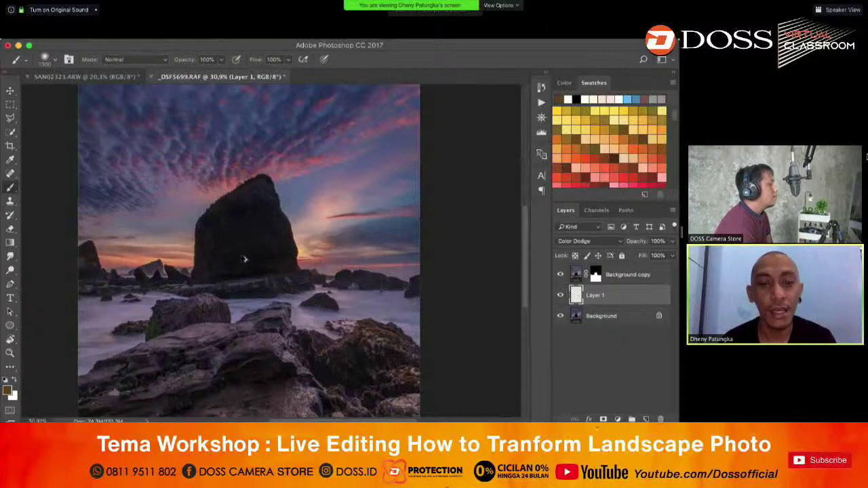
- Paint one glow dab at the horizon beside the large rock and stretch it horizontally across the image with Free Transform
{"action": "mouse_move", "coordinate": [299, 271]}
{"action": "left_mouse_down"}
{"action": "mouse_move", "coordinate": [310, 252]}
{"action": "mouse_move", "coordinate": [310, 266]}
{"action": "left_mouse_up"}
{"action": "left_click", "coordinate": [10, 90]}
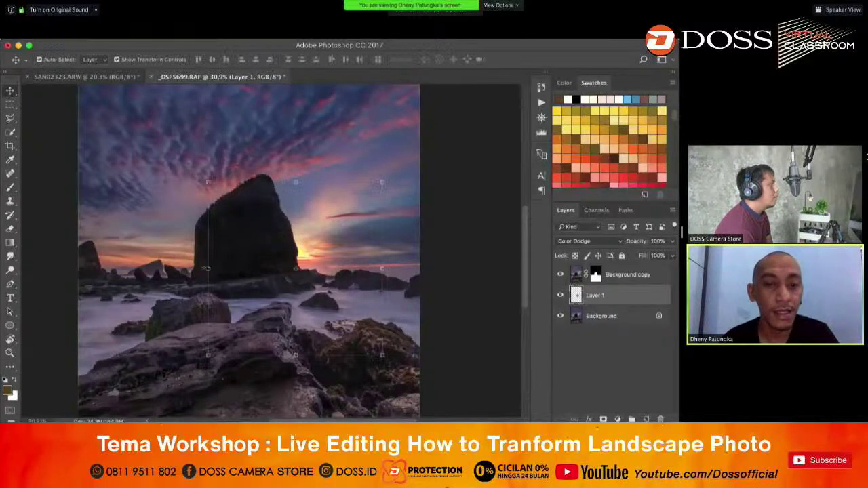
{"action": "key", "text": "super+t"}
{"action": "left_click_drag", "start_coordinate": [208, 269], "coordinate": [122, 260]}
{"action": "key", "text": "Return"}
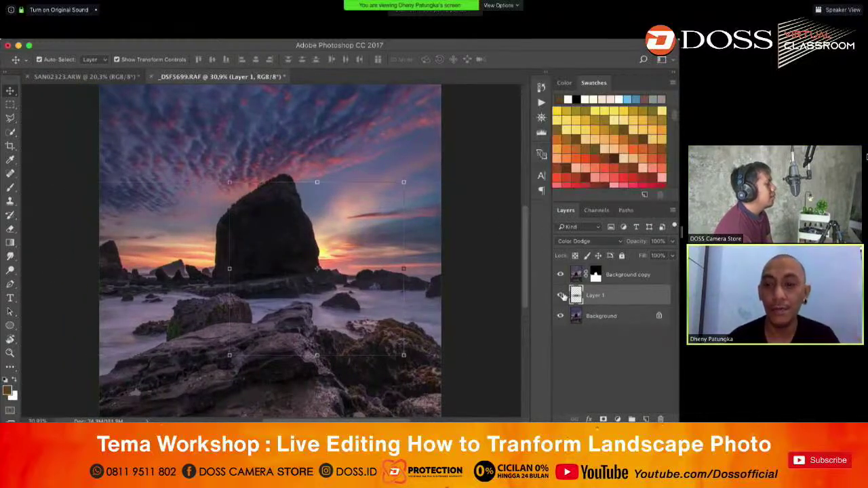
- Compare the image with and without the Color Dodge glow layer, leave it visible, and examine the whole picture
{"action": "left_click", "coordinate": [560, 296]}
{"action": "left_click", "coordinate": [561, 296]}
{"action": "left_click", "coordinate": [560, 295]}
{"action": "left_click", "coordinate": [560, 295]}
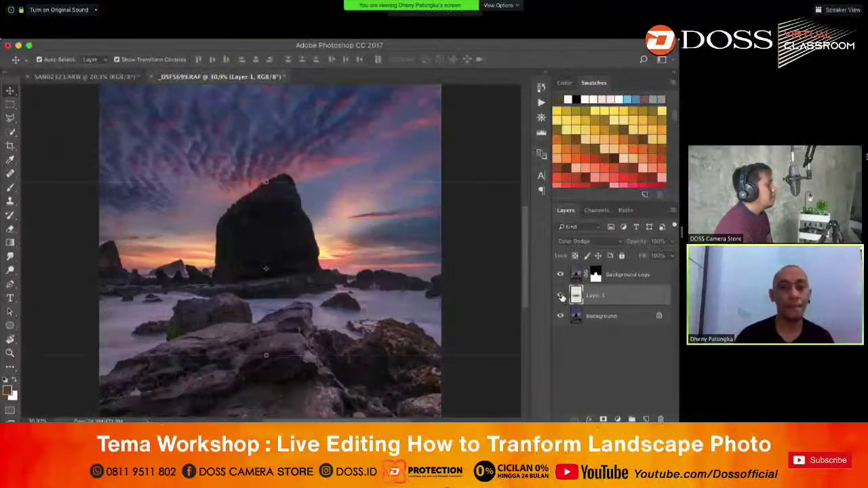
{"action": "left_click", "coordinate": [561, 296]}
{"action": "left_click", "coordinate": [561, 296]}
{"action": "left_click", "coordinate": [560, 295]}
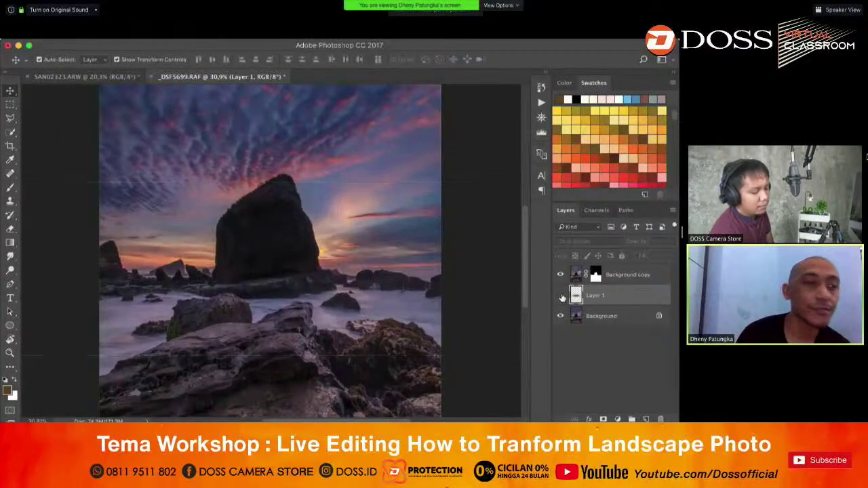
{"action": "left_click", "coordinate": [560, 295]}
{"action": "left_click", "coordinate": [561, 295]}
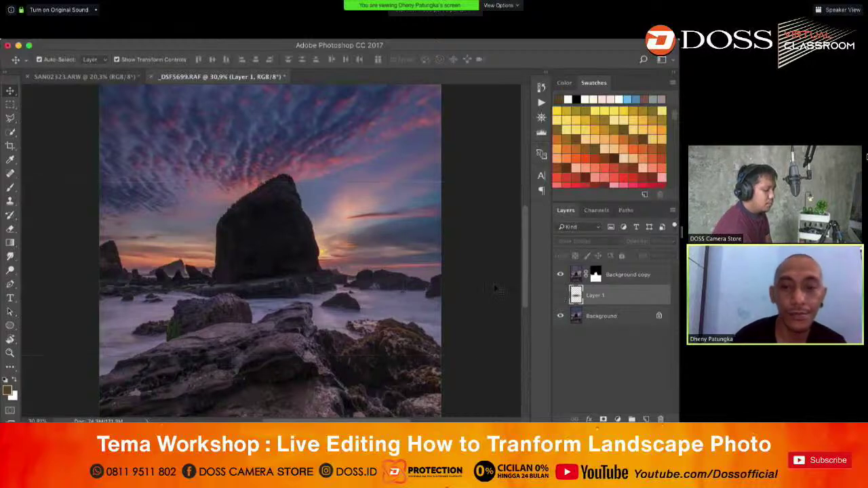
{"action": "left_click", "coordinate": [560, 296]}
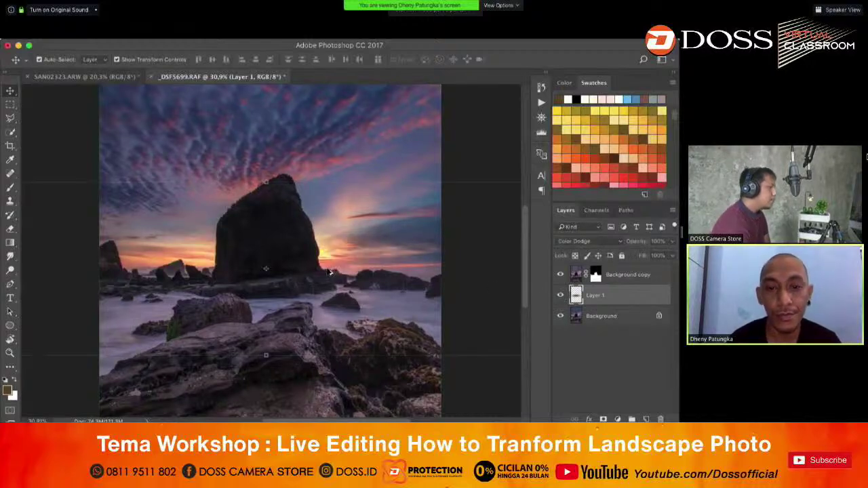
{"action": "scroll", "coordinate": [419, 177], "scroll_direction": "down", "scroll_amount": 3}
{"action": "left_click", "coordinate": [418, 177]}
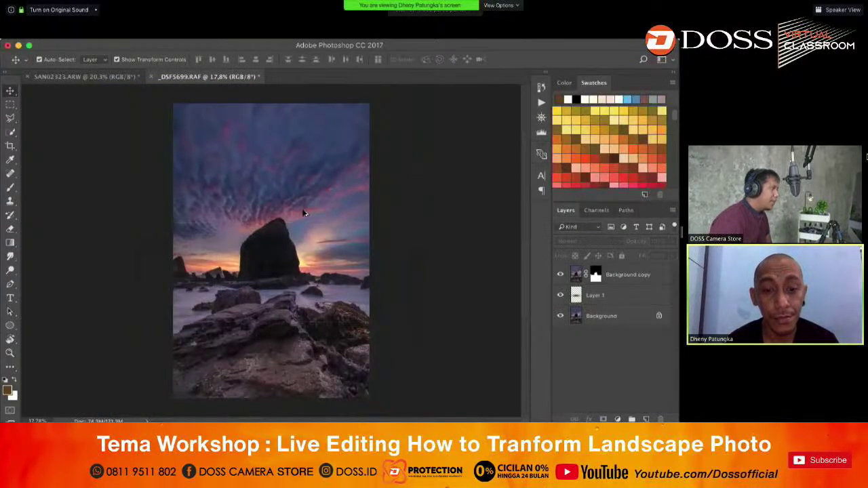
{"action": "scroll", "coordinate": [303, 214], "scroll_direction": "up", "scroll_amount": 1}
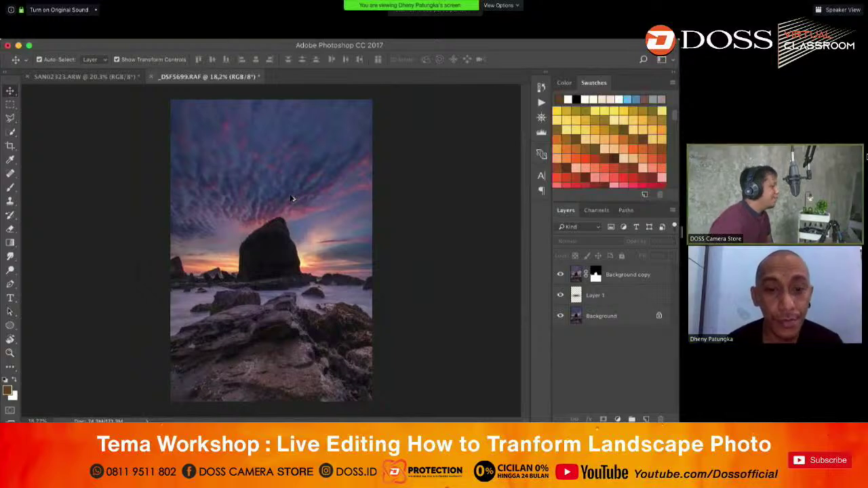
{"action": "scroll", "coordinate": [293, 196], "scroll_direction": "up", "scroll_amount": 1}
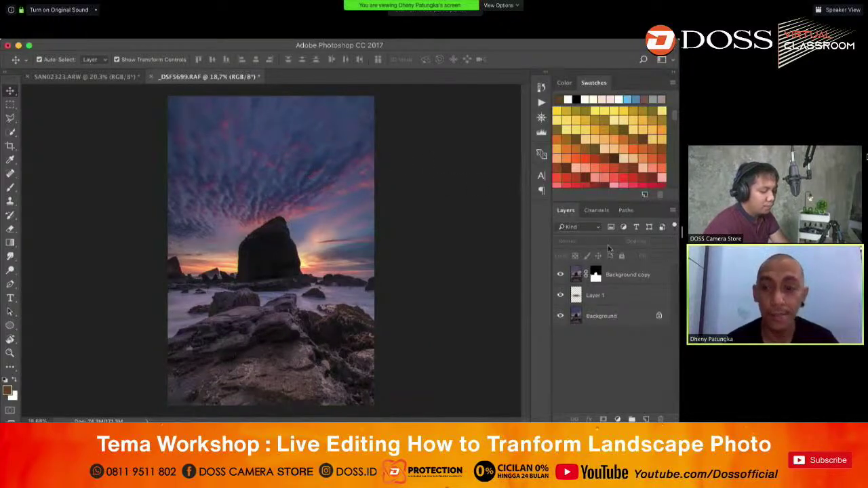
- Add a Hue/Saturation adjustment layer clipped to the masked Background copy layer
{"action": "left_click", "coordinate": [635, 279]}
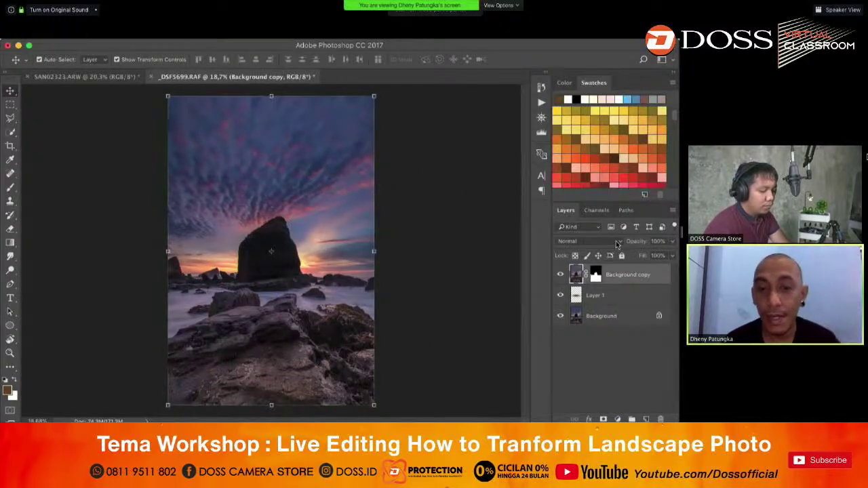
{"action": "left_click", "coordinate": [631, 419]}
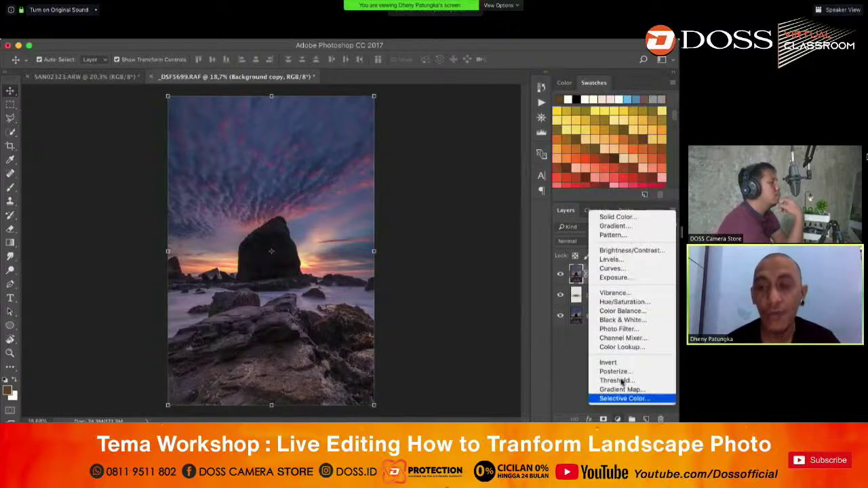
{"action": "left_click", "coordinate": [560, 304]}
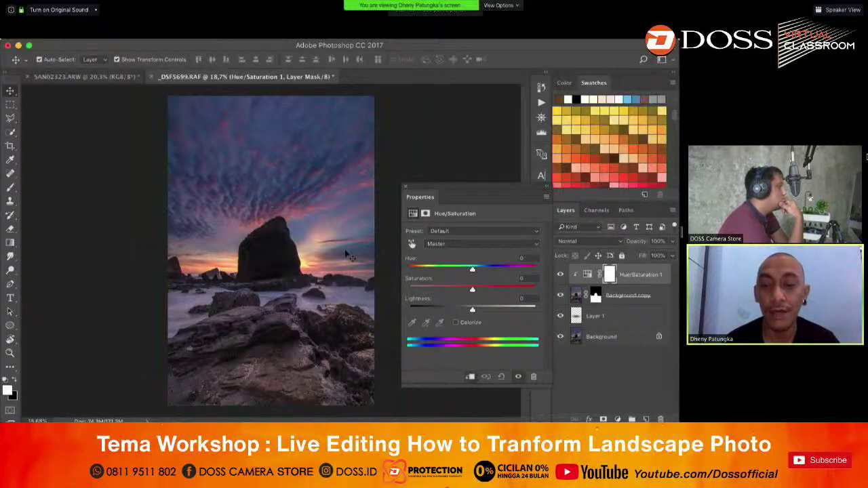
- Set the Magentas of the foreground's Hue/Saturation adjustment to hue +5 and saturation -39
{"action": "left_click", "coordinate": [456, 243]}
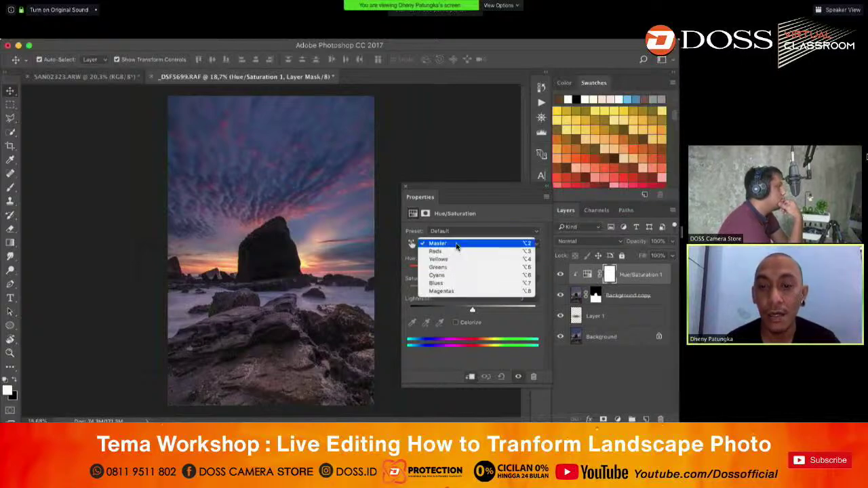
{"action": "left_click", "coordinate": [453, 291]}
{"action": "left_click_drag", "start_coordinate": [451, 290], "coordinate": [476, 270]}
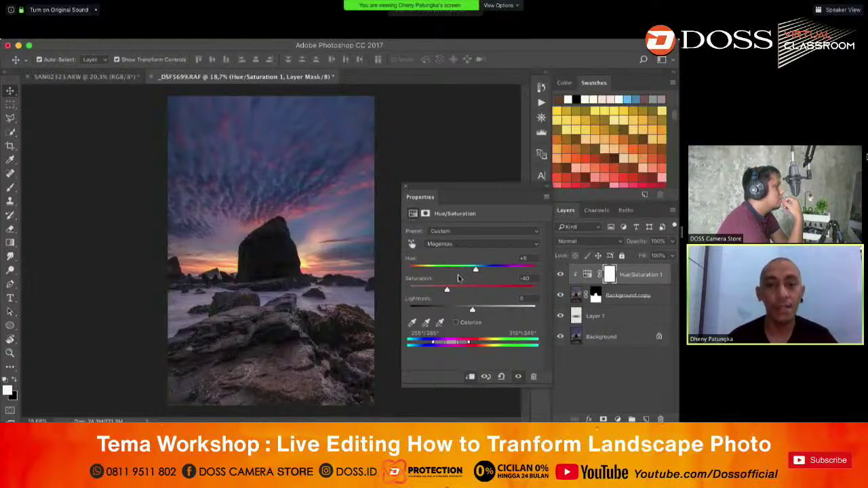
{"action": "mouse_move", "coordinate": [449, 292]}
{"action": "left_mouse_down"}
{"action": "mouse_move", "coordinate": [461, 291]}
{"action": "mouse_move", "coordinate": [449, 291]}
{"action": "left_mouse_up"}
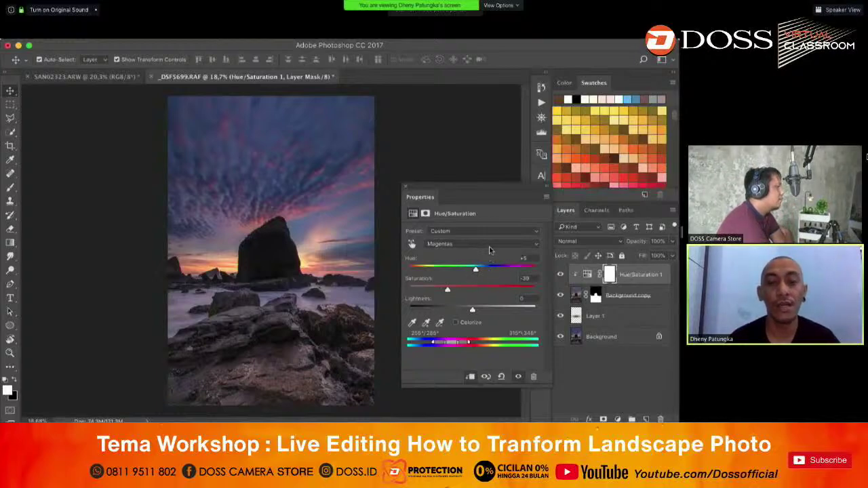
- Compare the foreground with and without the Hue/Saturation adjustment and leave the adjustment visible
{"action": "left_click", "coordinate": [407, 189]}
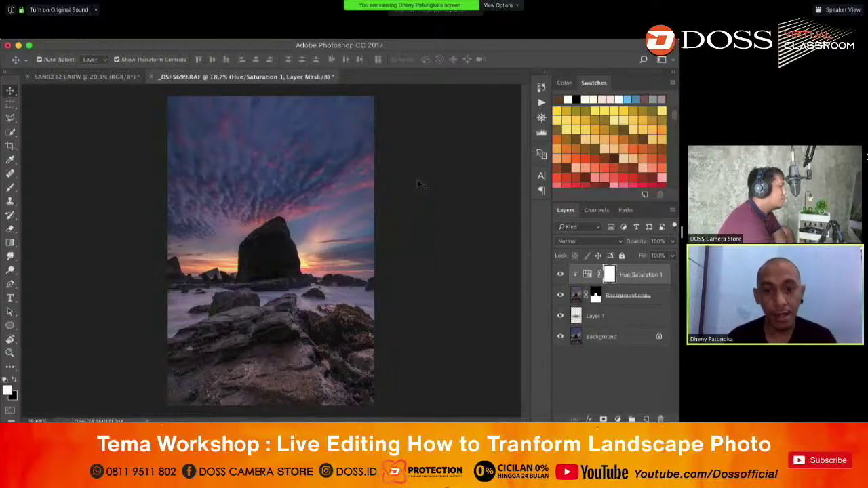
{"action": "left_click", "coordinate": [560, 275]}
{"action": "left_click", "coordinate": [560, 275]}
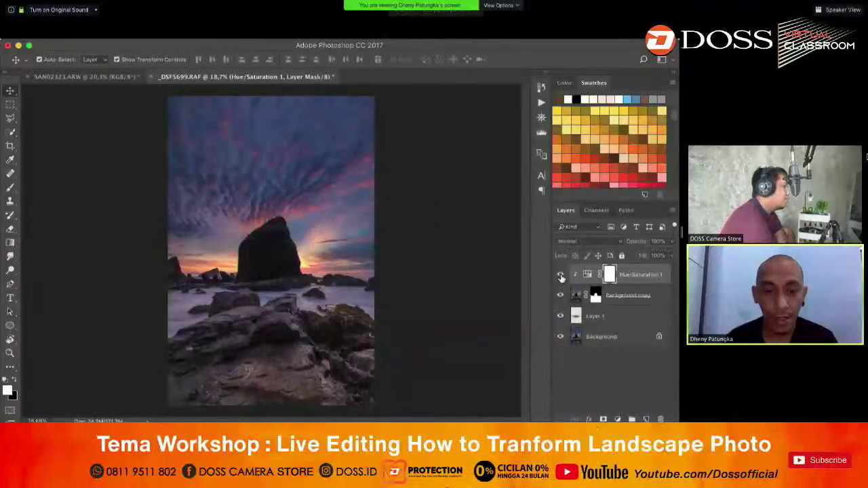
{"action": "left_click", "coordinate": [560, 275]}
{"action": "left_click", "coordinate": [560, 275]}
{"action": "left_click", "coordinate": [560, 275]}
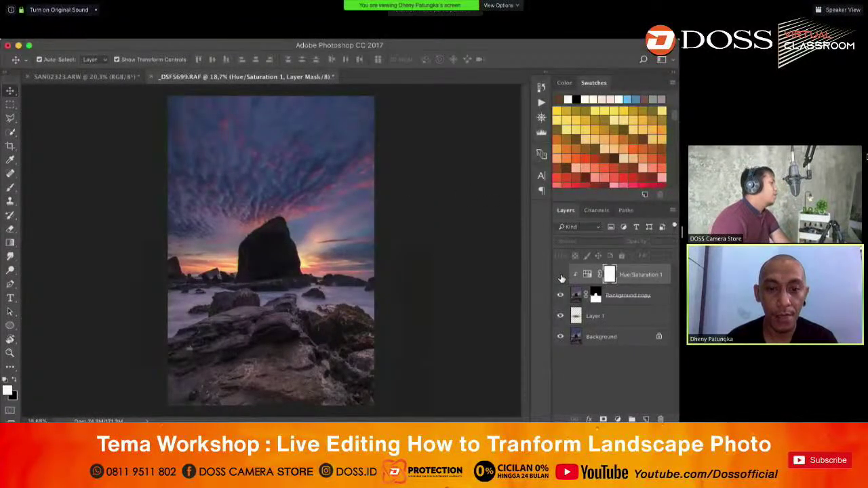
{"action": "left_click", "coordinate": [560, 275]}
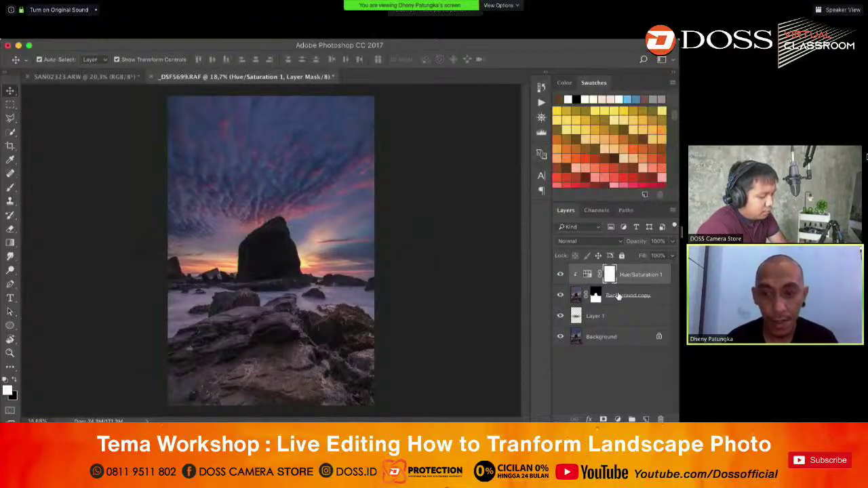
- Add a Selective Color adjustment above the Background layer and set its Blues to cyan +12, magenta +7 and yellow +31
{"action": "left_click", "coordinate": [598, 338]}
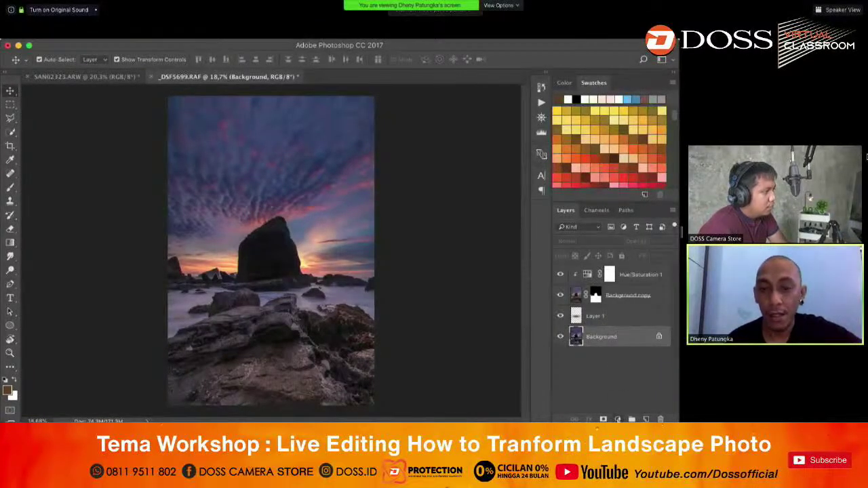
{"action": "left_click", "coordinate": [617, 419]}
{"action": "left_click", "coordinate": [624, 398]}
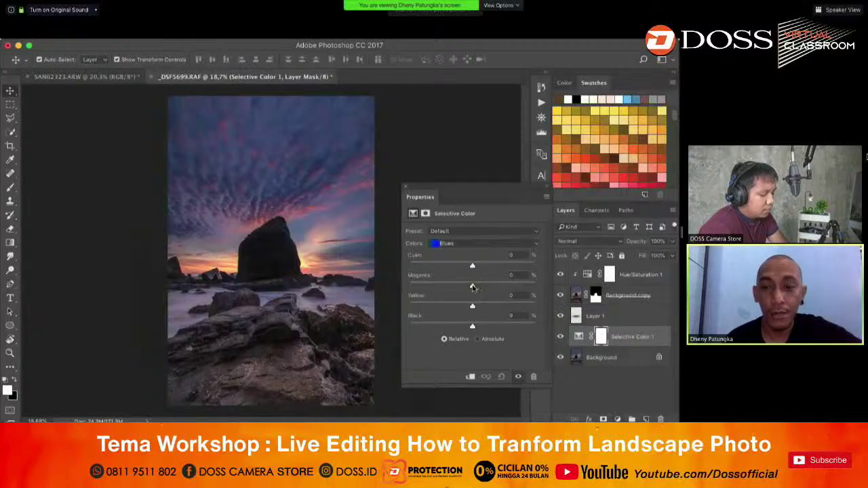
{"action": "left_click_drag", "start_coordinate": [473, 286], "coordinate": [479, 268]}
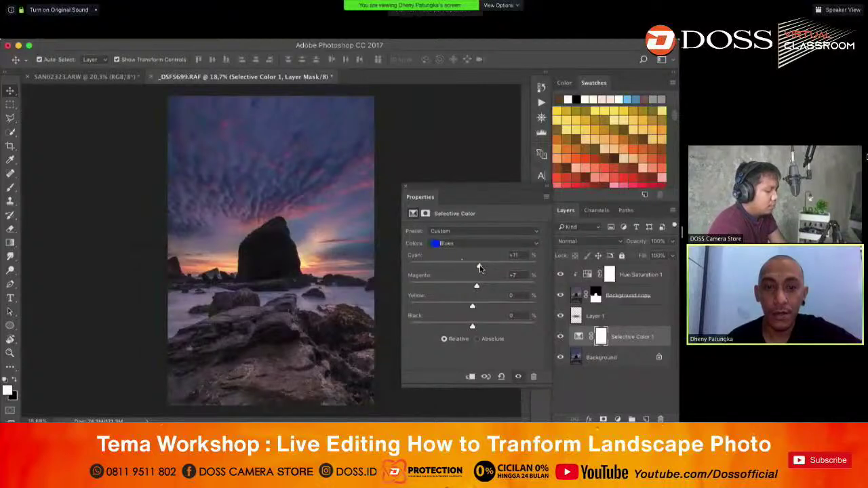
{"action": "left_click_drag", "start_coordinate": [471, 308], "coordinate": [493, 307]}
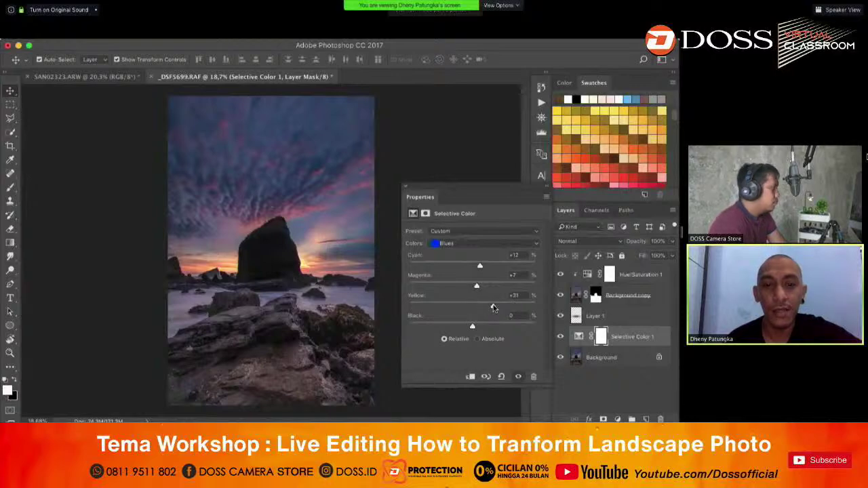
{"action": "left_click", "coordinate": [405, 188]}
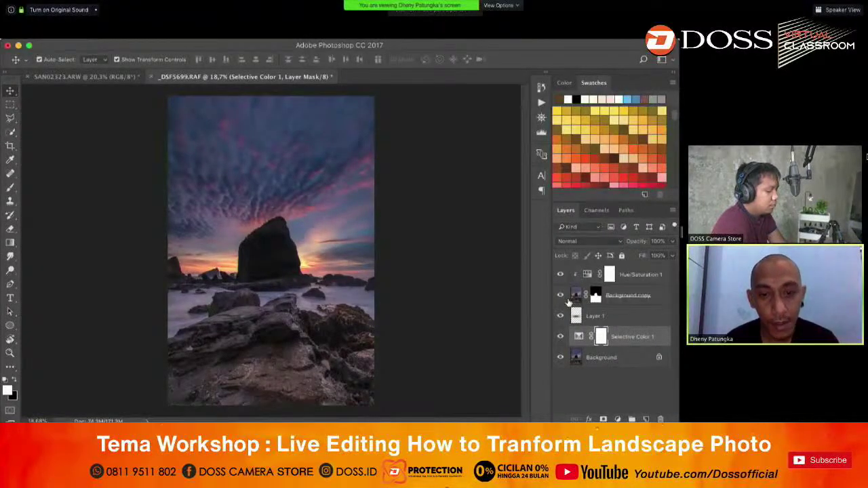
- Examine the sea and rocks up close and check the whole picture for the combined effect of the adjustment layers
{"action": "left_click", "coordinate": [640, 275]}
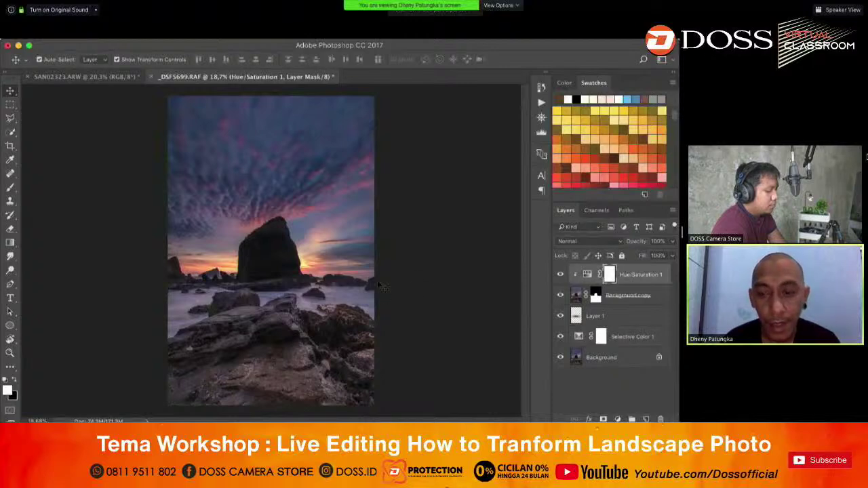
{"action": "scroll", "coordinate": [292, 303], "scroll_direction": "up", "scroll_amount": 3}
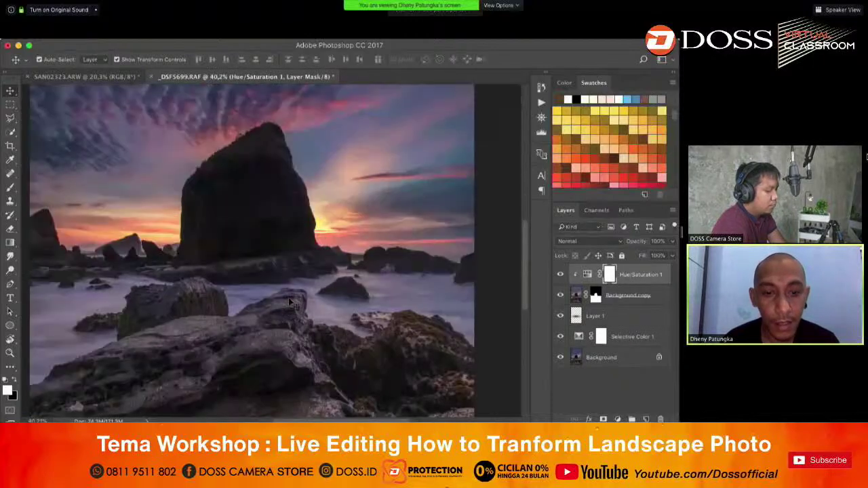
{"action": "key", "text": "ctrl+z"}
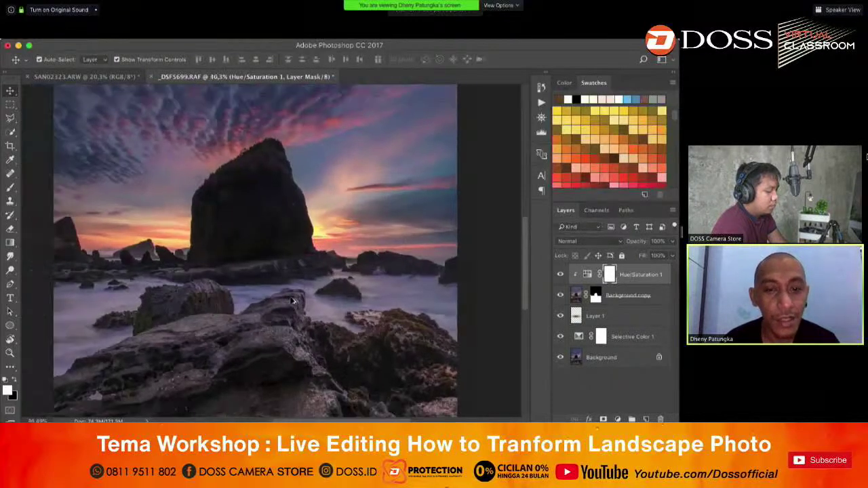
{"action": "scroll", "coordinate": [430, 313], "scroll_direction": "up", "scroll_amount": 5}
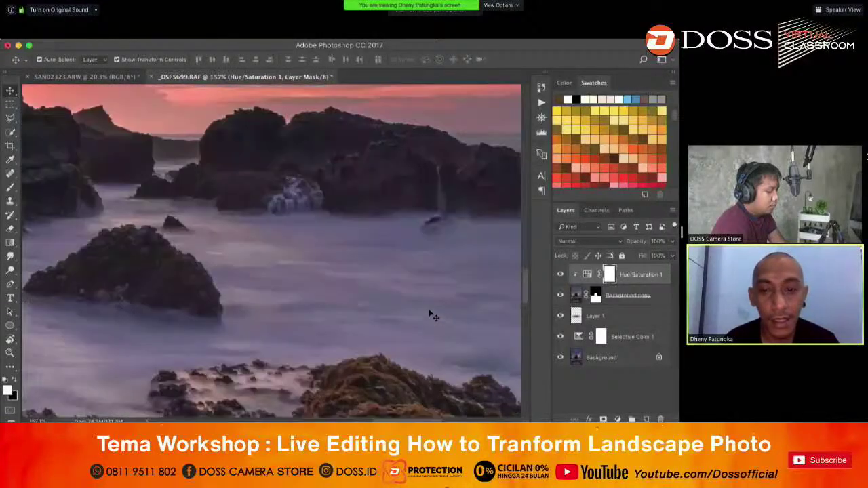
{"action": "scroll", "coordinate": [360, 308], "scroll_direction": "down", "scroll_amount": 6}
{"action": "scroll", "coordinate": [359, 310], "scroll_direction": "down", "scroll_amount": 2}
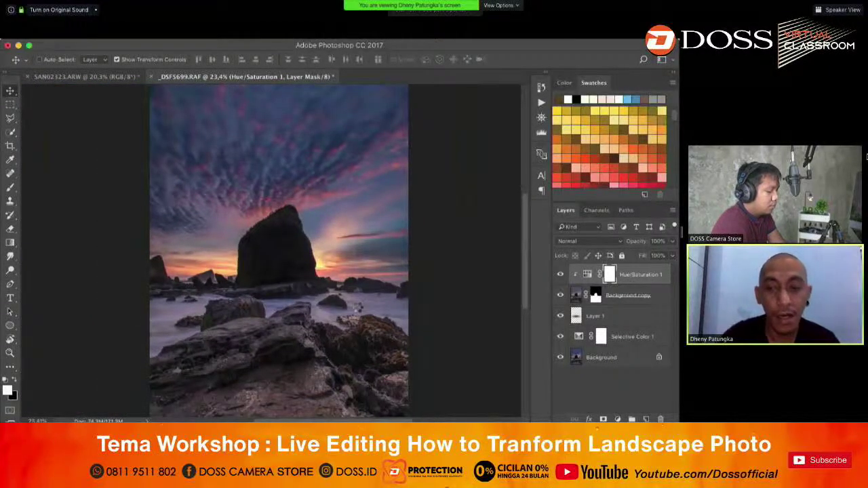
{"action": "left_click", "coordinate": [614, 295]}
{"action": "left_click", "coordinate": [613, 336]}
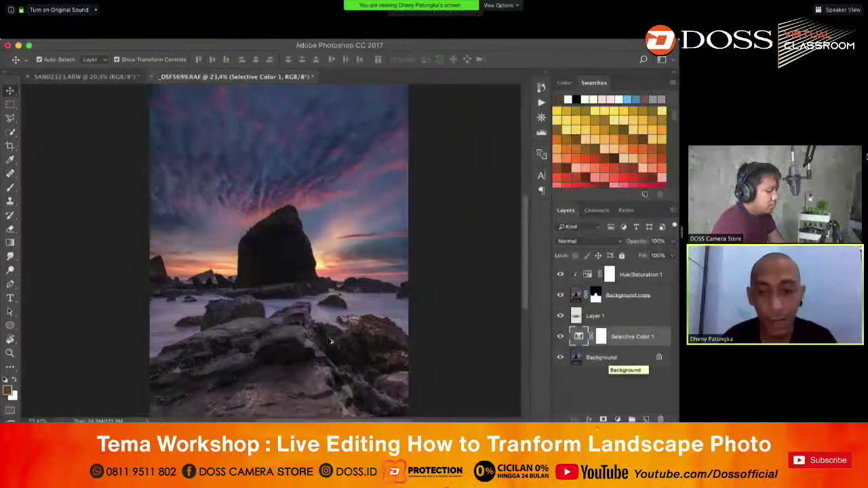
{"action": "scroll", "coordinate": [329, 343], "scroll_direction": "down", "scroll_amount": 1}
{"action": "scroll", "coordinate": [328, 342], "scroll_direction": "down", "scroll_amount": 1}
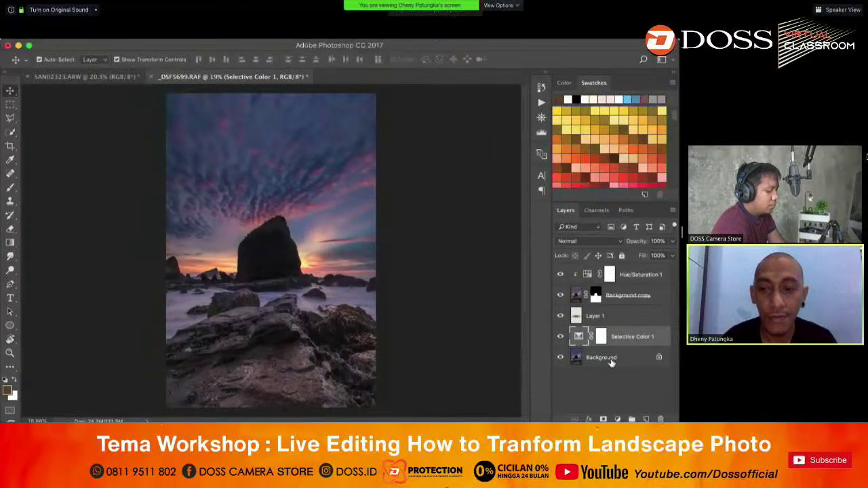
- Flatten all layers of the seascape into the single Background layer
{"action": "right_click", "coordinate": [611, 363]}
{"action": "left_click", "coordinate": [561, 389]}
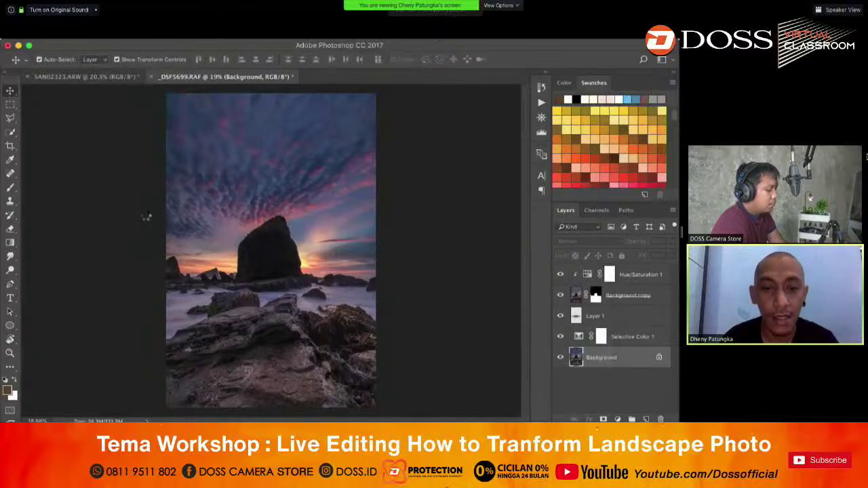
{"action": "key", "text": "w"}
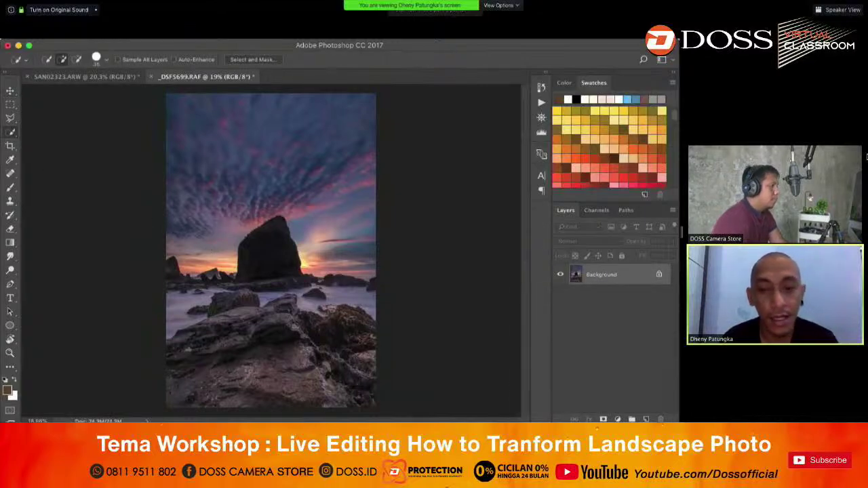
- Duplicate the flattened Background layer and open the copy in the Camera Raw Filter, focusing on the sea and foreground rocks
{"action": "scroll", "coordinate": [333, 292], "scroll_direction": "up", "scroll_amount": 4}
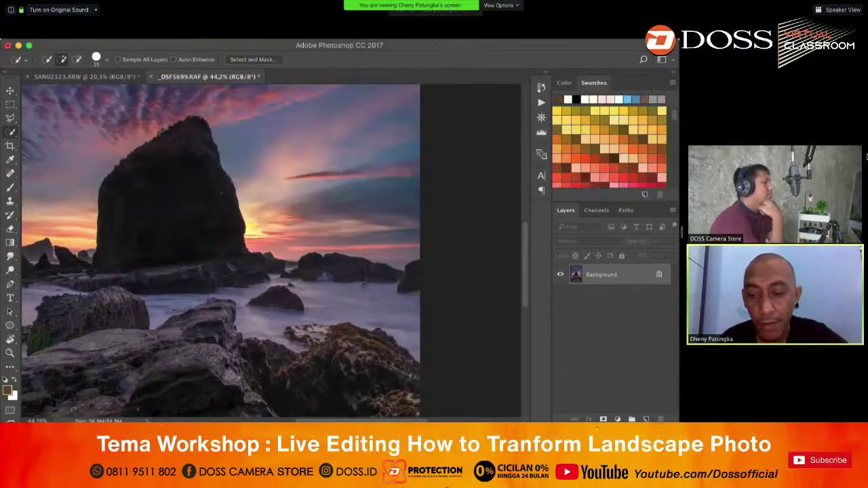
{"action": "scroll", "coordinate": [221, 250], "scroll_direction": "down", "scroll_amount": 2}
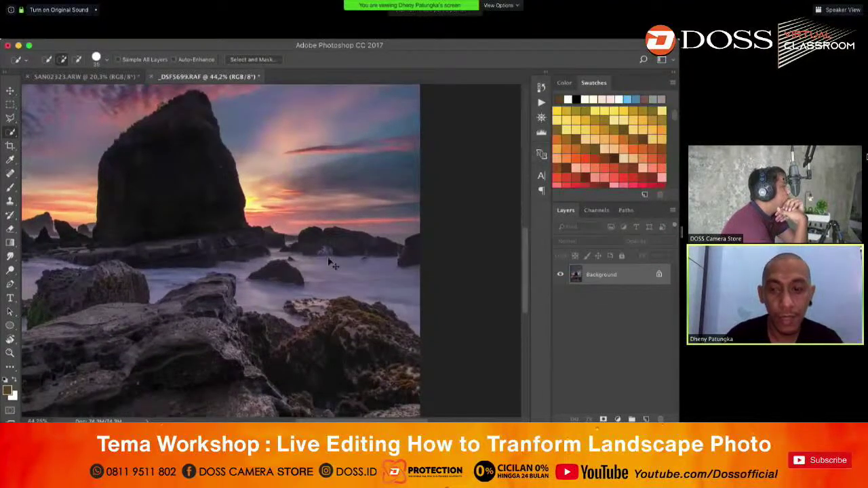
{"action": "key", "text": "super+j"}
{"action": "left_click", "coordinate": [254, 33]}
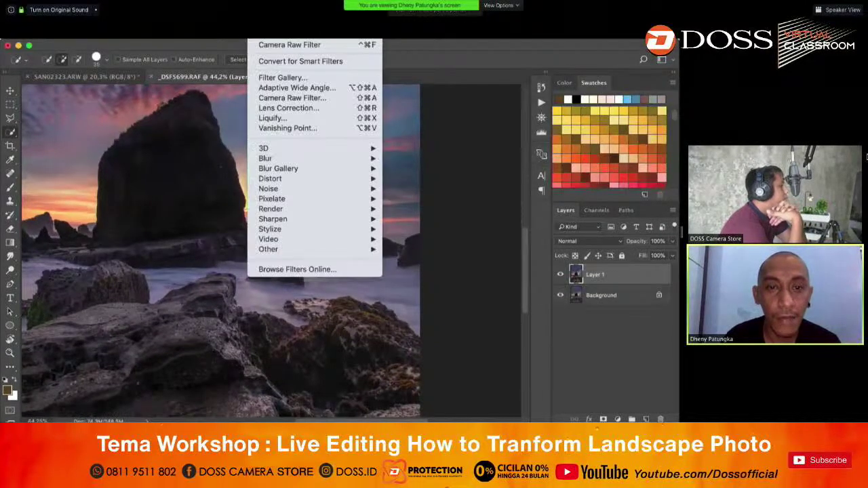
{"action": "left_click", "coordinate": [284, 101]}
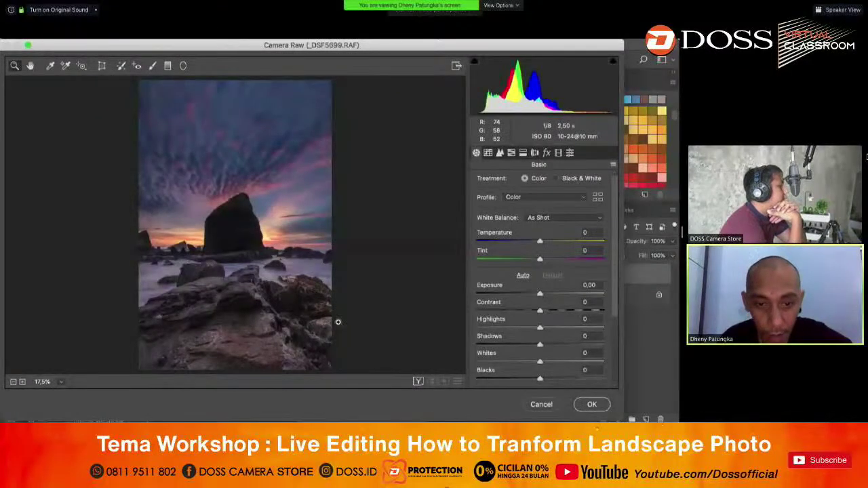
{"action": "left_click", "coordinate": [338, 322]}
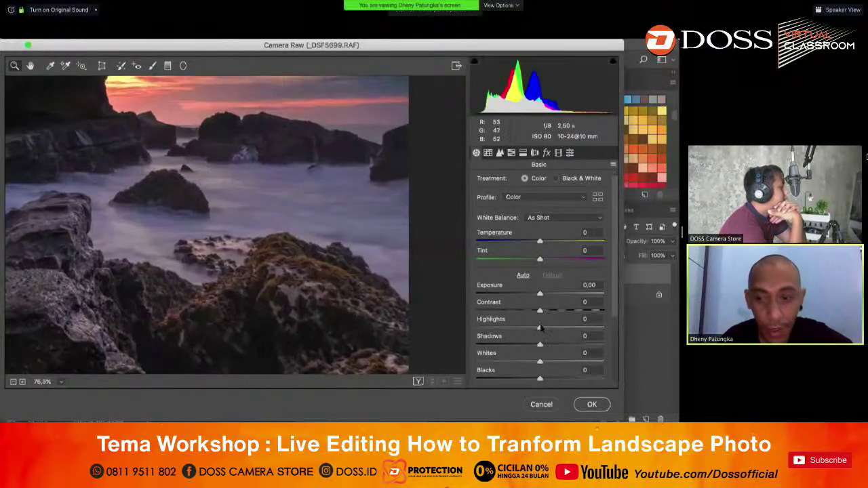
- Set Dehaze to +2, Clarity to +100 and Whites to -28 in Camera Raw and apply the filter to the duplicate layer
{"action": "scroll", "coordinate": [550, 335], "scroll_direction": "down", "scroll_amount": 3}
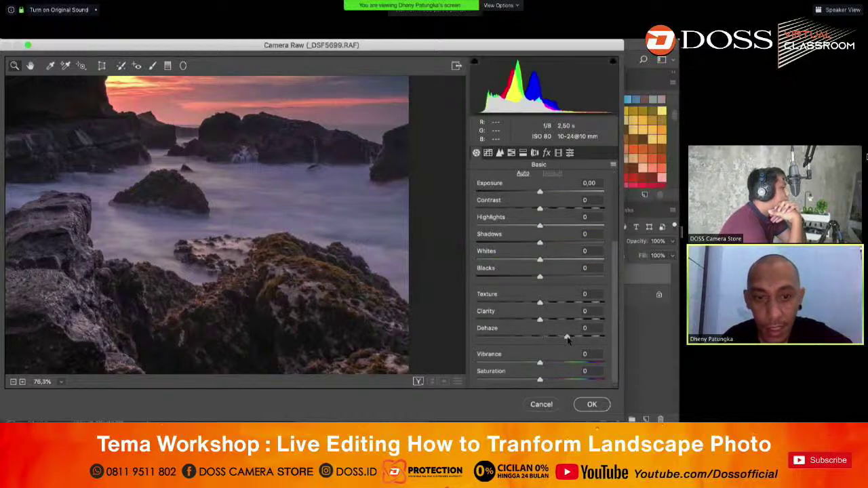
{"action": "left_click", "coordinate": [544, 336]}
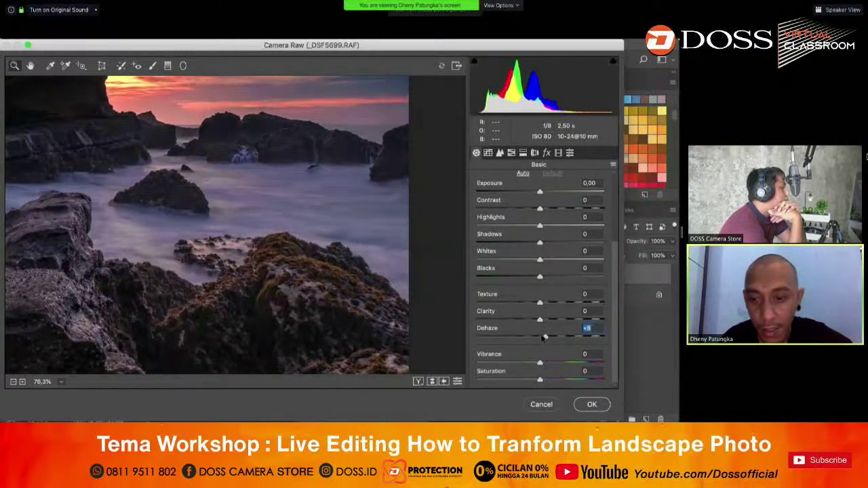
{"action": "left_click_drag", "start_coordinate": [540, 319], "coordinate": [613, 320]}
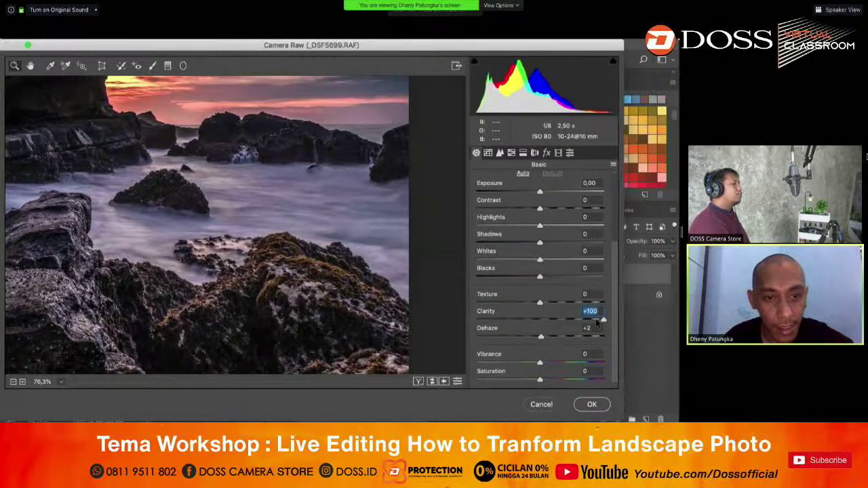
{"action": "left_click", "coordinate": [521, 259]}
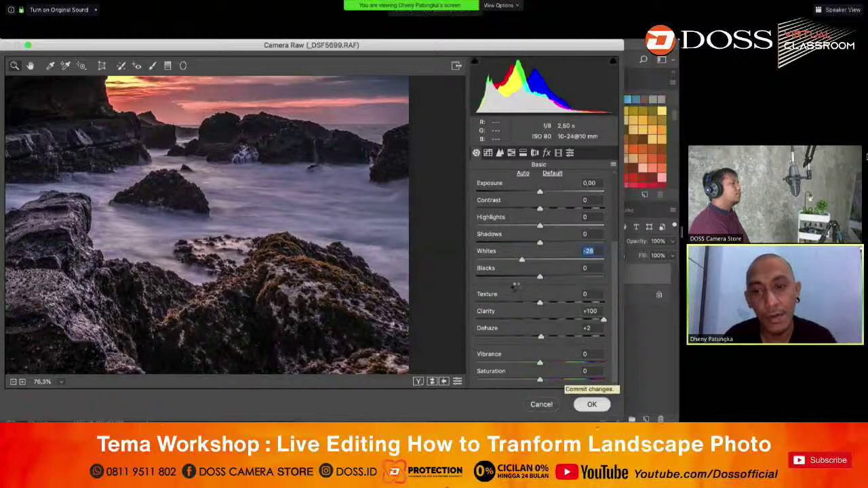
{"action": "left_click", "coordinate": [591, 404]}
- Compare the water and rocks up close with and without the Camera Raw filtered layer, leaving it visible
{"action": "scroll", "coordinate": [384, 297], "scroll_direction": "up", "scroll_amount": 5}
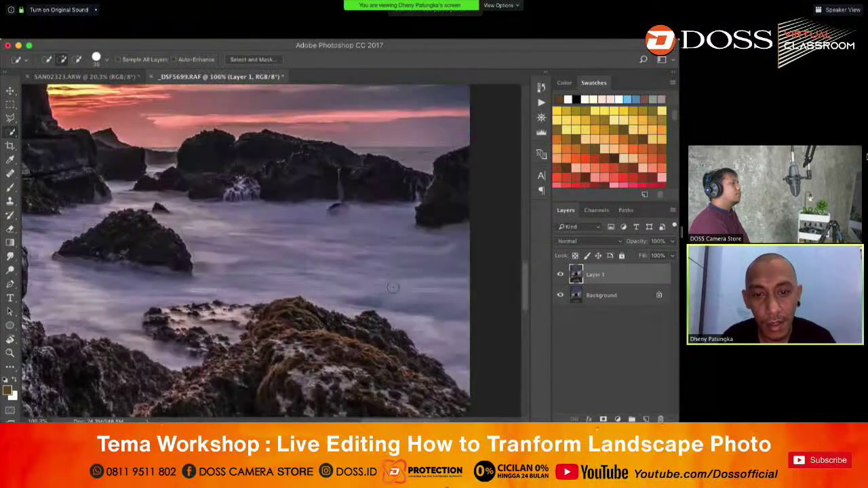
{"action": "left_click", "coordinate": [561, 275]}
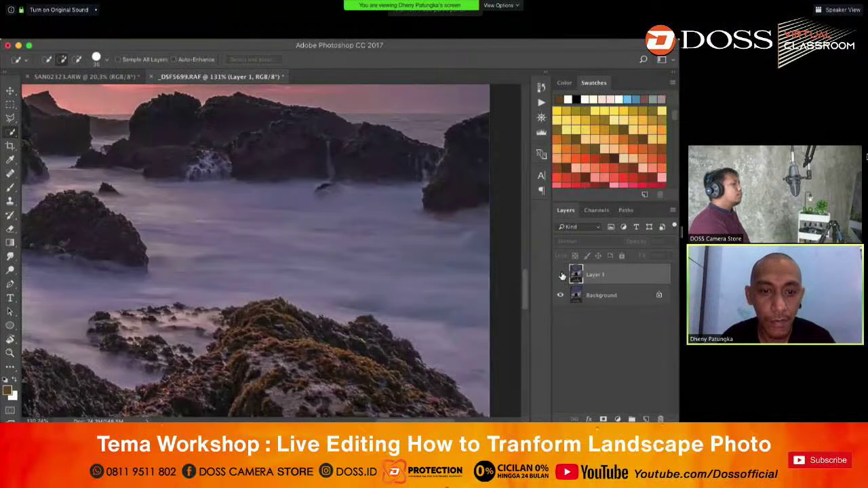
{"action": "left_click", "coordinate": [561, 275]}
{"action": "left_click", "coordinate": [561, 275]}
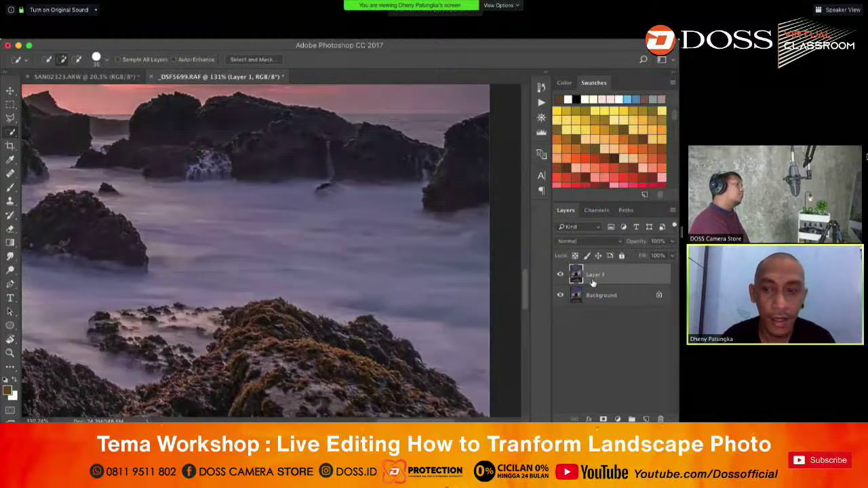
{"action": "left_click", "coordinate": [560, 275]}
- Give the filtered Layer 1 a black layer mask and paint white on it over the open water behind the mossy foreground rocks
{"action": "left_click", "coordinate": [604, 419]}
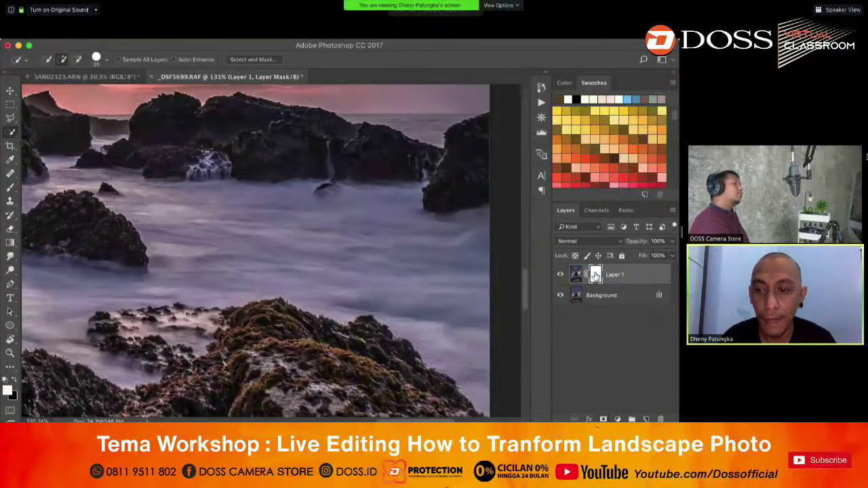
{"action": "key", "text": "super+i"}
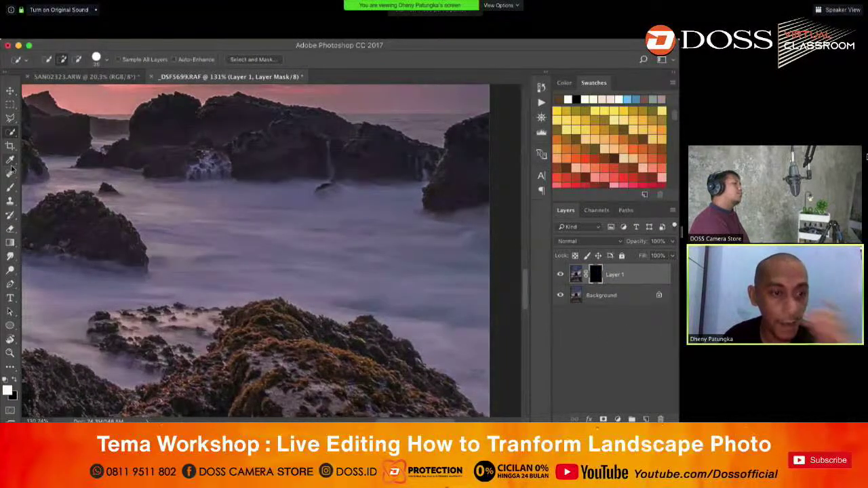
{"action": "key", "text": "b"}
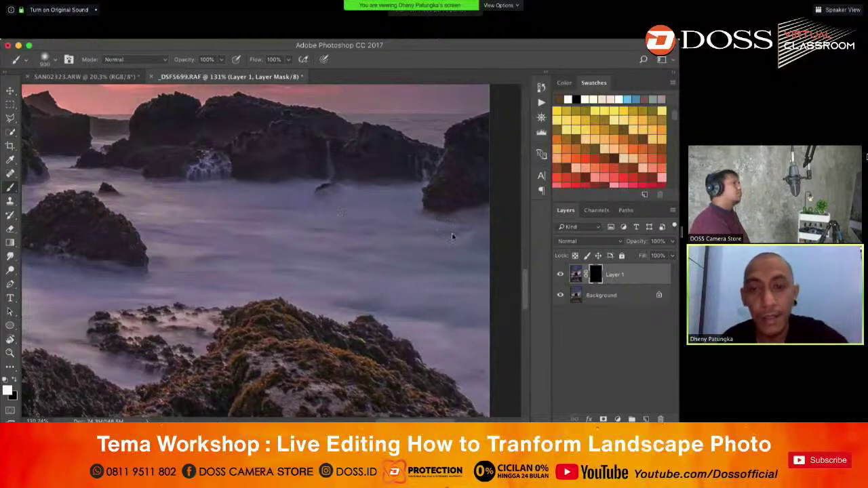
{"action": "left_click_drag", "start_coordinate": [475, 278], "coordinate": [380, 242]}
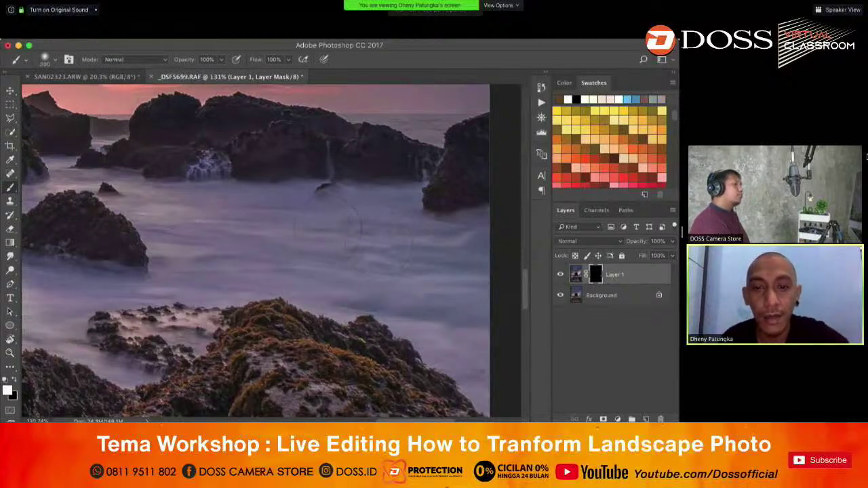
{"action": "mouse_move", "coordinate": [327, 229]}
{"action": "left_mouse_down"}
{"action": "mouse_move", "coordinate": [202, 211]}
{"action": "mouse_move", "coordinate": [186, 262]}
{"action": "mouse_move", "coordinate": [346, 282]}
{"action": "mouse_move", "coordinate": [396, 298]}
{"action": "mouse_move", "coordinate": [476, 354]}
{"action": "mouse_move", "coordinate": [480, 274]}
{"action": "mouse_move", "coordinate": [404, 233]}
{"action": "mouse_move", "coordinate": [182, 203]}
{"action": "mouse_move", "coordinate": [56, 172]}
{"action": "mouse_move", "coordinate": [64, 184]}
{"action": "mouse_move", "coordinate": [133, 205]}
{"action": "mouse_move", "coordinate": [125, 209]}
{"action": "mouse_move", "coordinate": [271, 214]}
{"action": "left_mouse_up"}
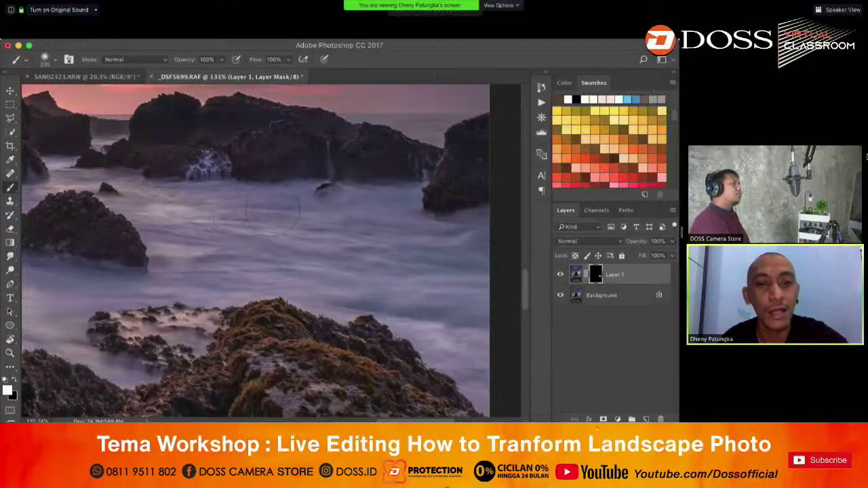
{"action": "mouse_move", "coordinate": [265, 261]}
{"action": "left_mouse_down"}
{"action": "mouse_move", "coordinate": [189, 279]}
{"action": "mouse_move", "coordinate": [224, 261]}
{"action": "left_mouse_up"}
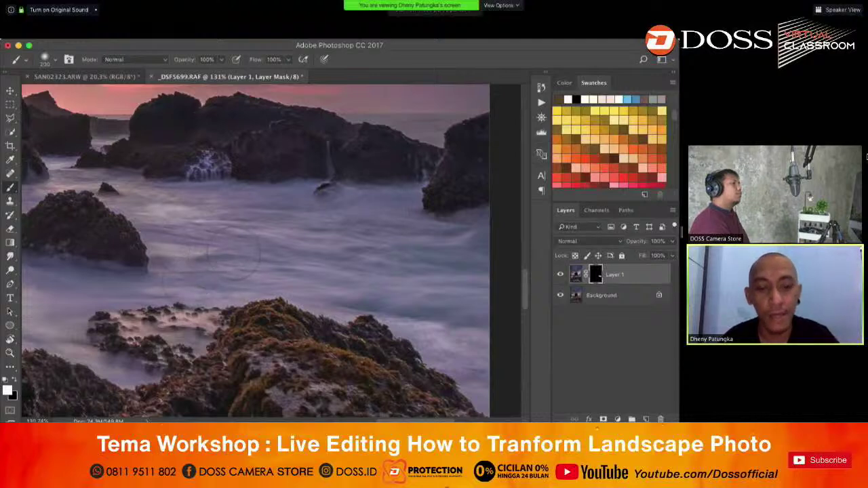
- Paint white on Layer 1's mask over the water around the dark mid-water rock, adjusting the brush size for the narrow parts
{"action": "mouse_move", "coordinate": [292, 221]}
{"action": "left_mouse_down"}
{"action": "mouse_move", "coordinate": [339, 194]}
{"action": "mouse_move", "coordinate": [436, 175]}
{"action": "mouse_move", "coordinate": [451, 161]}
{"action": "left_mouse_up"}
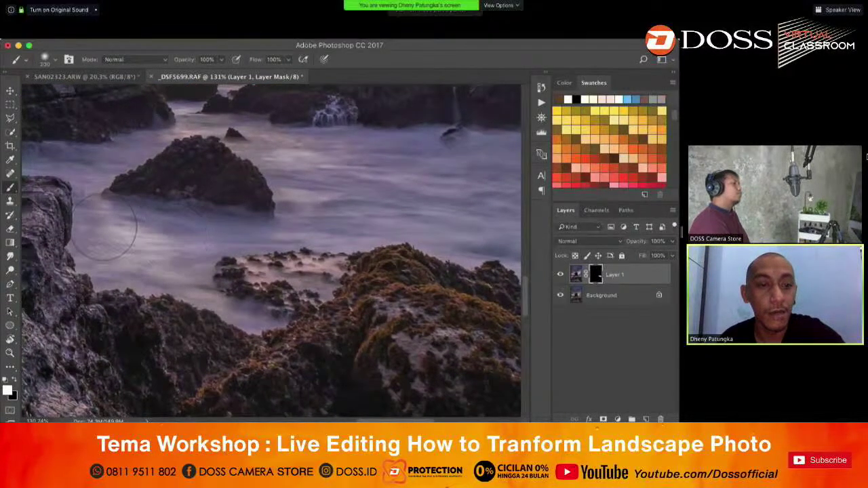
{"action": "key", "text": "bracketleft"}
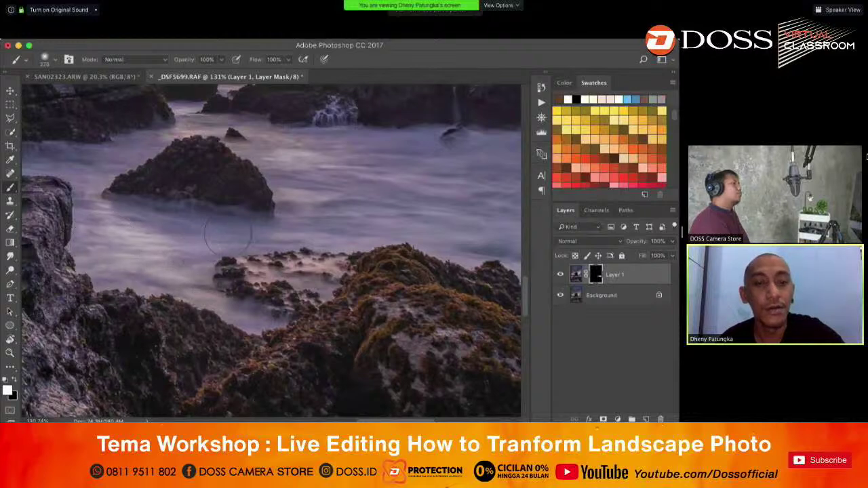
{"action": "key", "text": "bracketleft"}
{"action": "key", "text": "bracketleft"}
{"action": "key", "text": "bracketleft"}
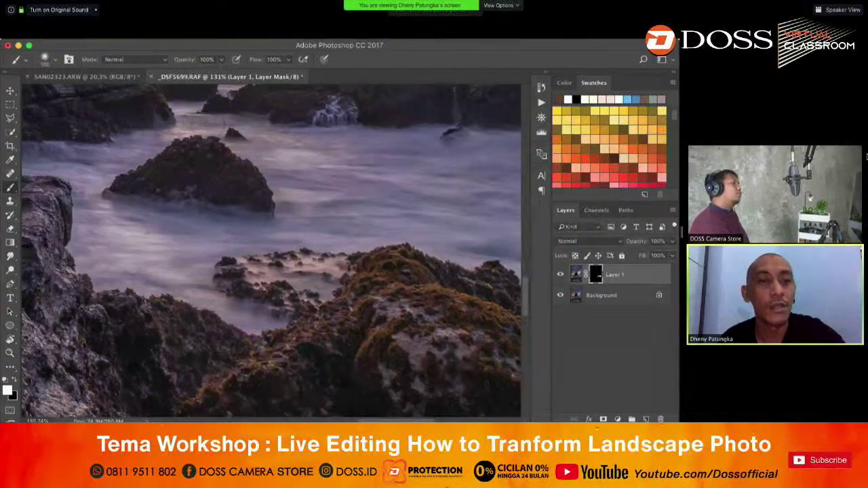
{"action": "key", "text": "bracketright"}
{"action": "key", "text": "bracketright"}
{"action": "key", "text": "bracketright"}
- Paint white on Layer 1's mask over the water along the photo's left edge
{"action": "scroll", "coordinate": [358, 182], "scroll_direction": "down", "scroll_amount": 5}
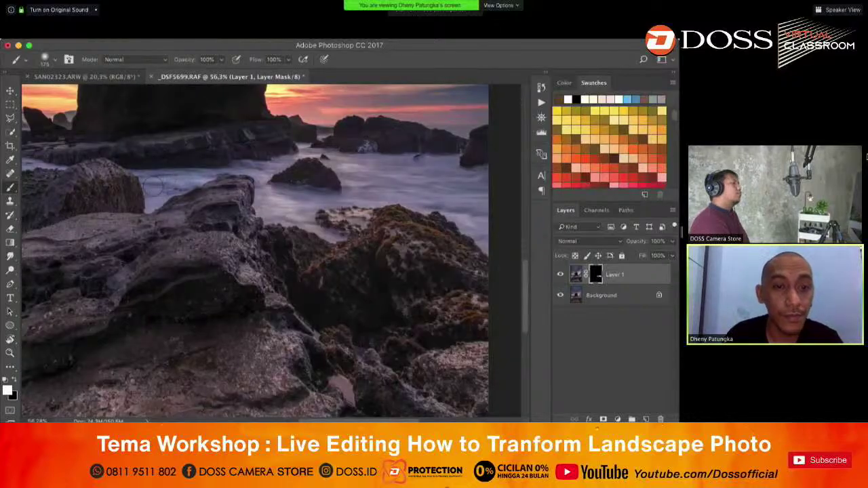
{"action": "scroll", "coordinate": [166, 177], "scroll_direction": "down", "scroll_amount": 3}
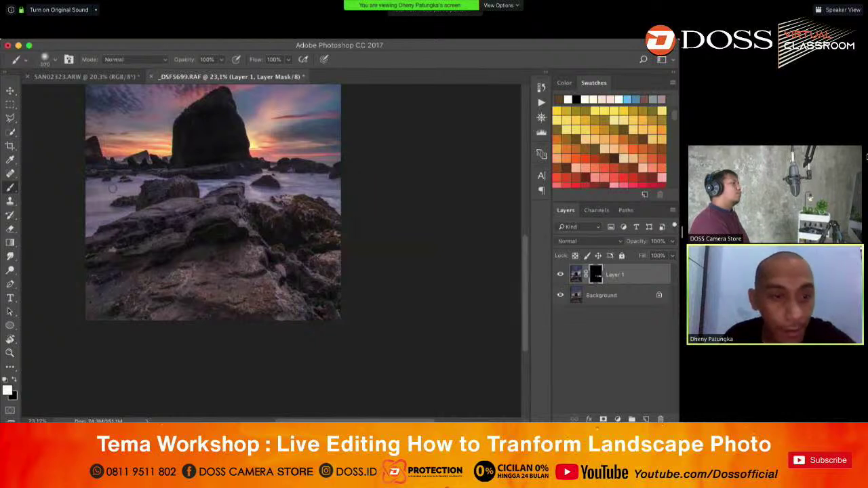
{"action": "mouse_move", "coordinate": [108, 189]}
{"action": "left_mouse_down"}
{"action": "mouse_move", "coordinate": [123, 189]}
{"action": "mouse_move", "coordinate": [101, 194]}
{"action": "mouse_move", "coordinate": [94, 216]}
{"action": "left_mouse_up"}
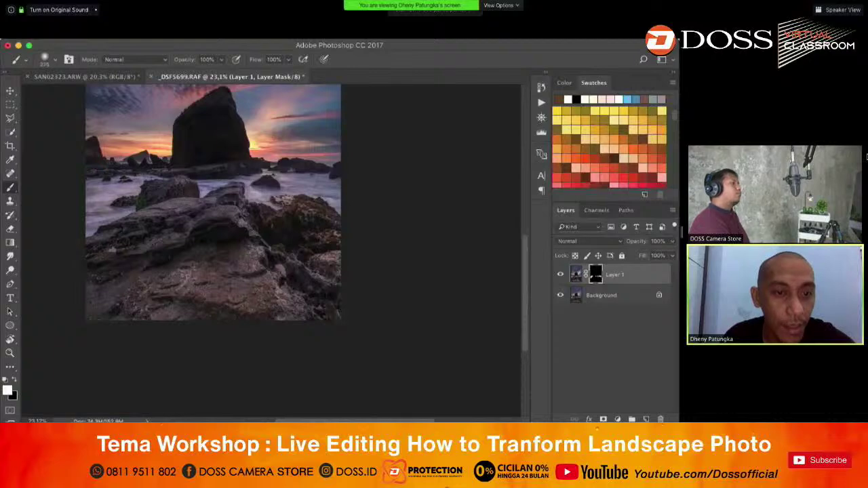
- Compare the water up close with and without the masked Layer 1, leaving the layer visible
{"action": "scroll", "coordinate": [252, 186], "scroll_direction": "up", "scroll_amount": 2}
{"action": "scroll", "coordinate": [246, 190], "scroll_direction": "up", "scroll_amount": 5}
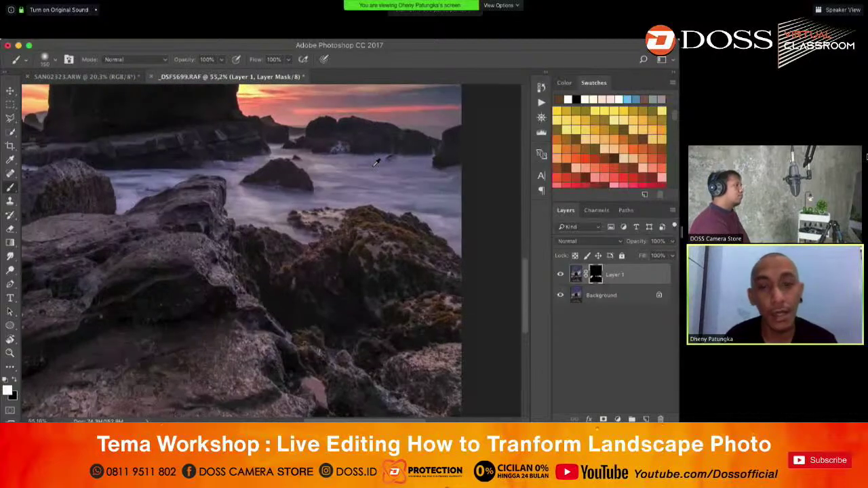
{"action": "scroll", "coordinate": [255, 201], "scroll_direction": "down", "scroll_amount": 3}
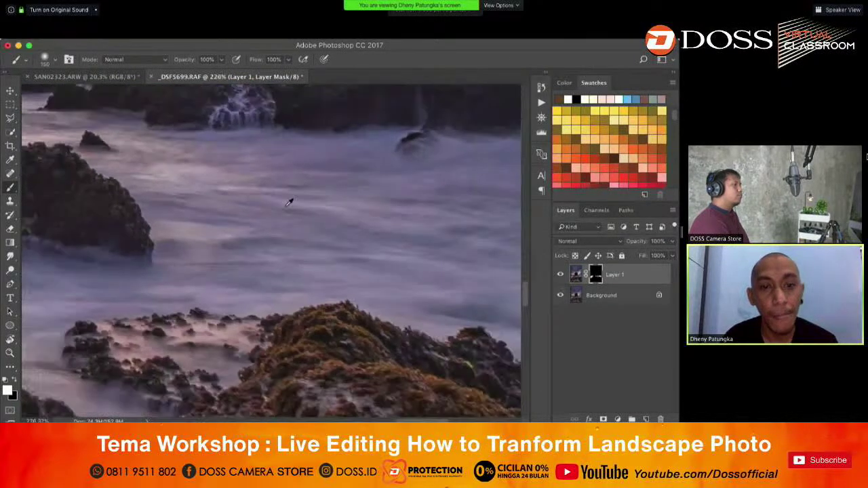
{"action": "left_click", "coordinate": [560, 274]}
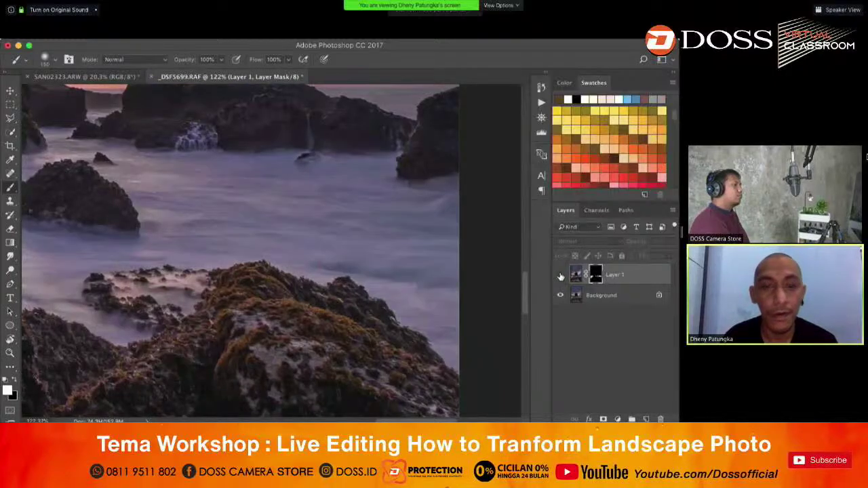
{"action": "left_click", "coordinate": [560, 274]}
{"action": "left_click", "coordinate": [560, 275]}
{"action": "left_click", "coordinate": [560, 274]}
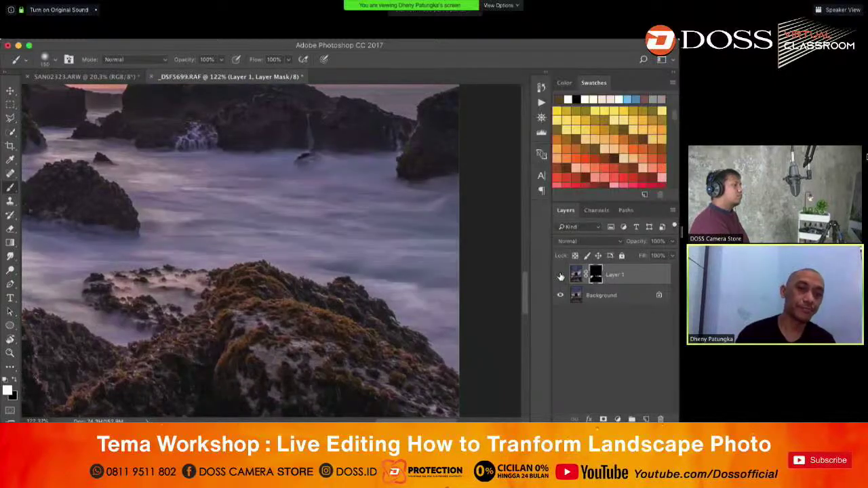
{"action": "left_click", "coordinate": [560, 274]}
{"action": "left_click", "coordinate": [560, 275]}
- Add a new empty layer above Layer 1 and set its blending mode to Color Dodge
{"action": "scroll", "coordinate": [363, 238], "scroll_direction": "down", "scroll_amount": 1}
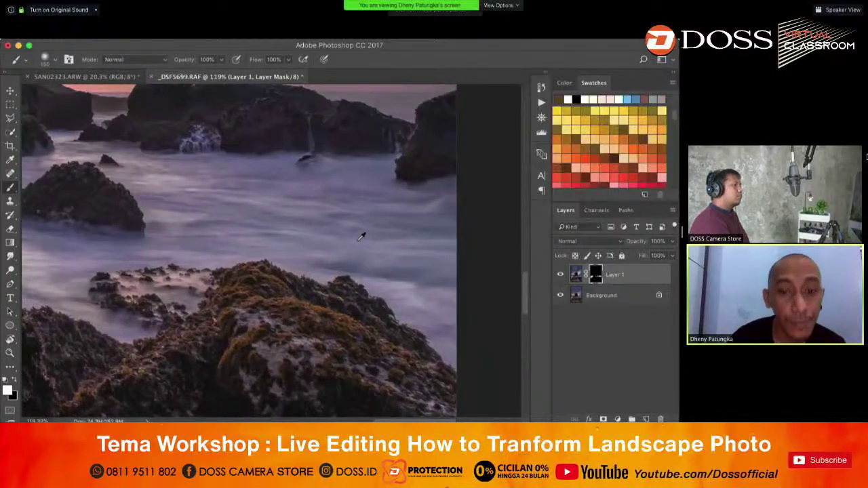
{"action": "scroll", "coordinate": [362, 236], "scroll_direction": "down", "scroll_amount": 6}
{"action": "scroll", "coordinate": [285, 216], "scroll_direction": "up", "scroll_amount": 8}
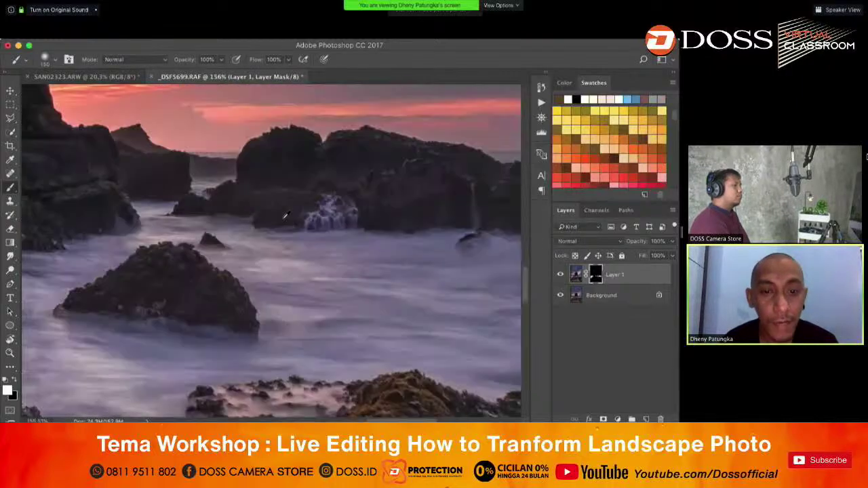
{"action": "scroll", "coordinate": [180, 218], "scroll_direction": "up", "scroll_amount": 1}
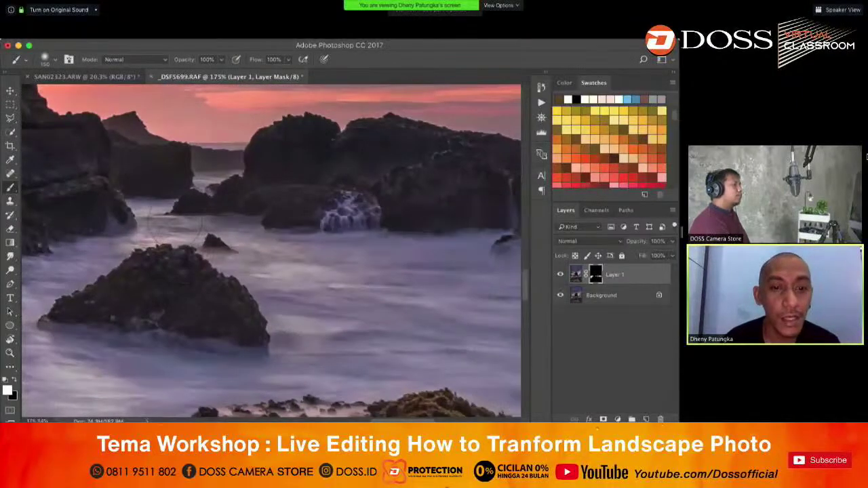
{"action": "left_click", "coordinate": [644, 418]}
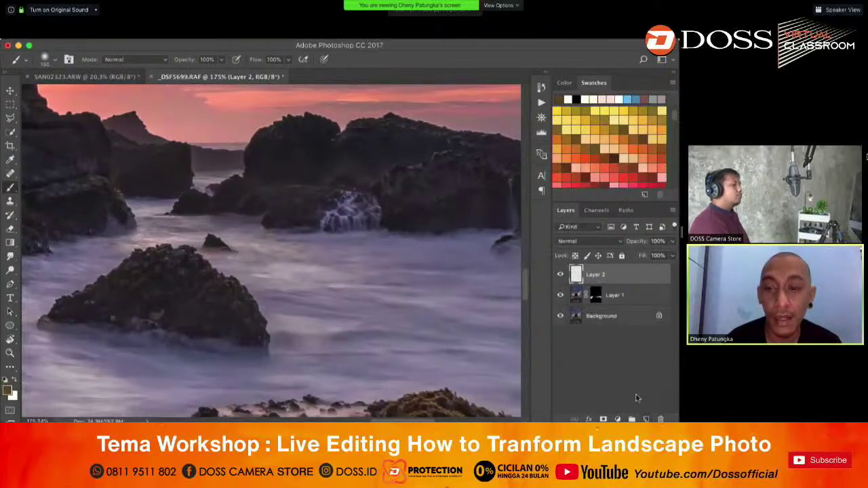
{"action": "left_click", "coordinate": [586, 241]}
{"action": "left_click", "coordinate": [577, 325]}
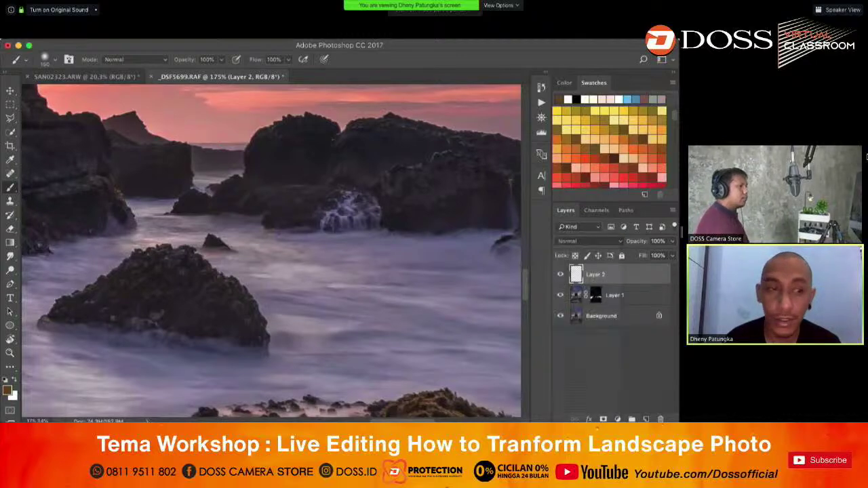
- Paint a warm brown glow at 50% brush opacity on the Color Dodge layer over the water behind and beside the dark mid-water rock
{"action": "key", "text": "5"}
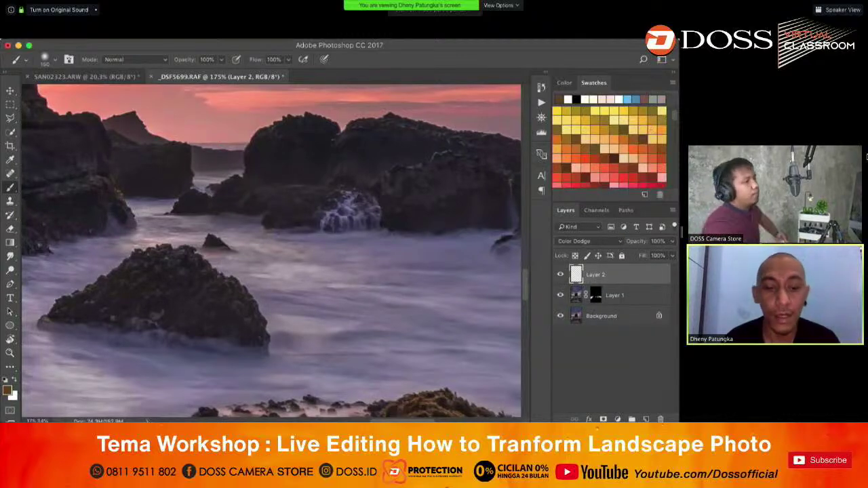
{"action": "key", "text": "bracketright"}
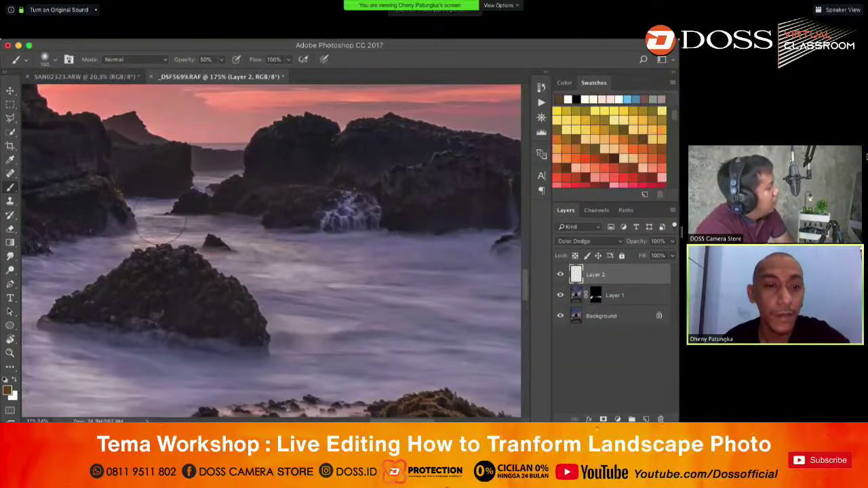
{"action": "mouse_move", "coordinate": [146, 241]}
{"action": "left_mouse_down"}
{"action": "mouse_move", "coordinate": [187, 223]}
{"action": "mouse_move", "coordinate": [204, 244]}
{"action": "left_mouse_up"}
{"action": "left_click_drag", "start_coordinate": [271, 261], "coordinate": [224, 244]}
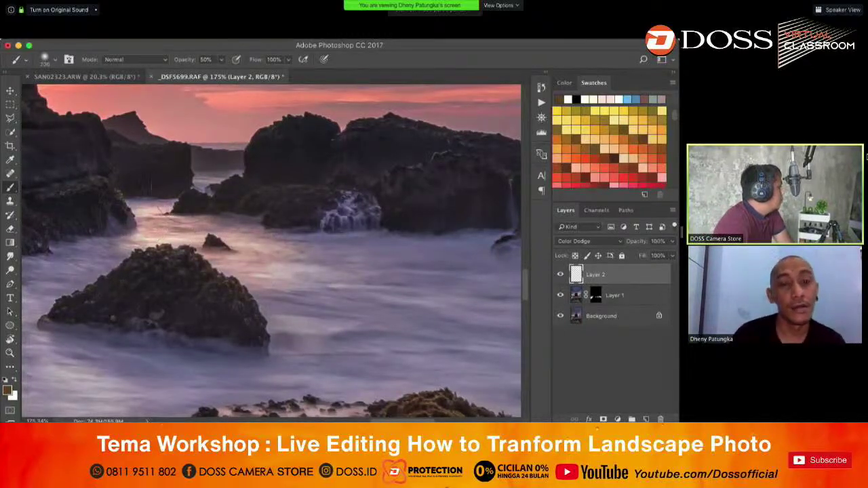
{"action": "left_click_drag", "start_coordinate": [178, 204], "coordinate": [216, 176]}
- Examine the water glow in the whole photo and up close, with and without the Color Dodge layer, leaving it visible
{"action": "key", "text": "super+0"}
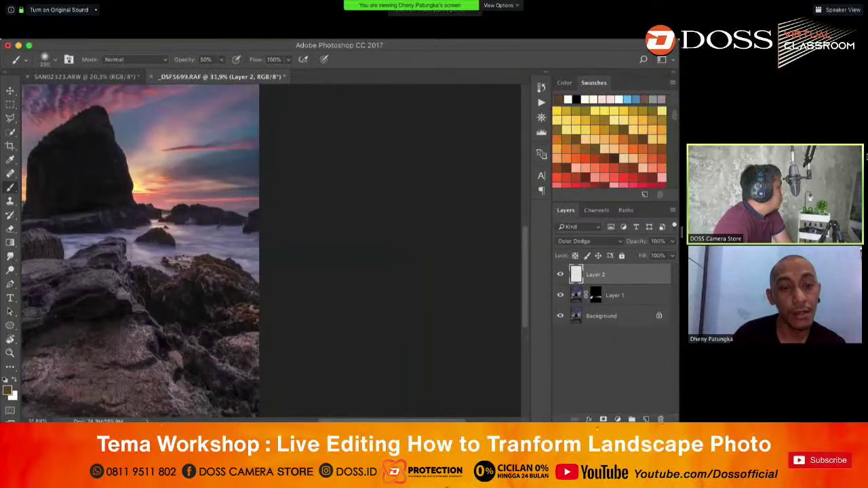
{"action": "scroll", "coordinate": [144, 253], "scroll_direction": "up", "scroll_amount": 1}
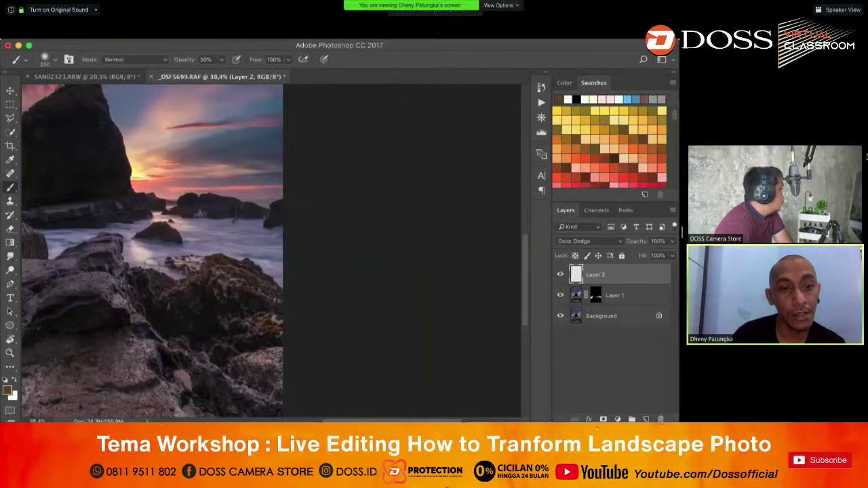
{"action": "scroll", "coordinate": [217, 265], "scroll_direction": "down", "scroll_amount": 3}
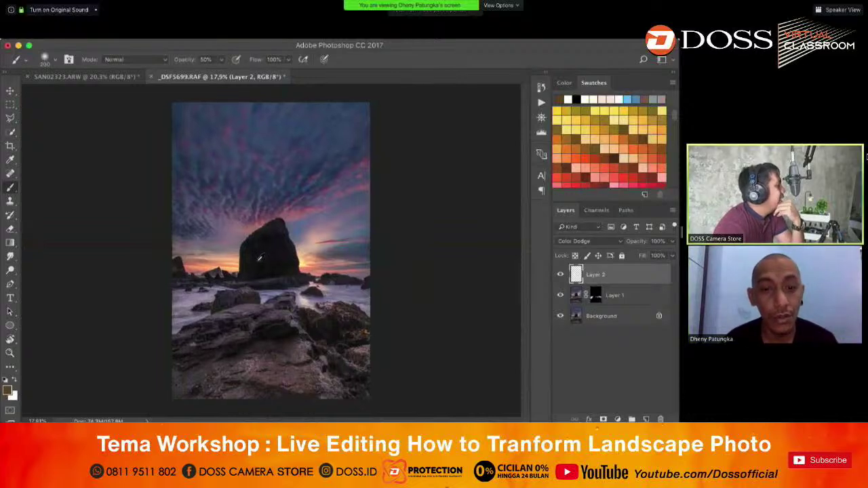
{"action": "scroll", "coordinate": [260, 258], "scroll_direction": "up", "scroll_amount": 1}
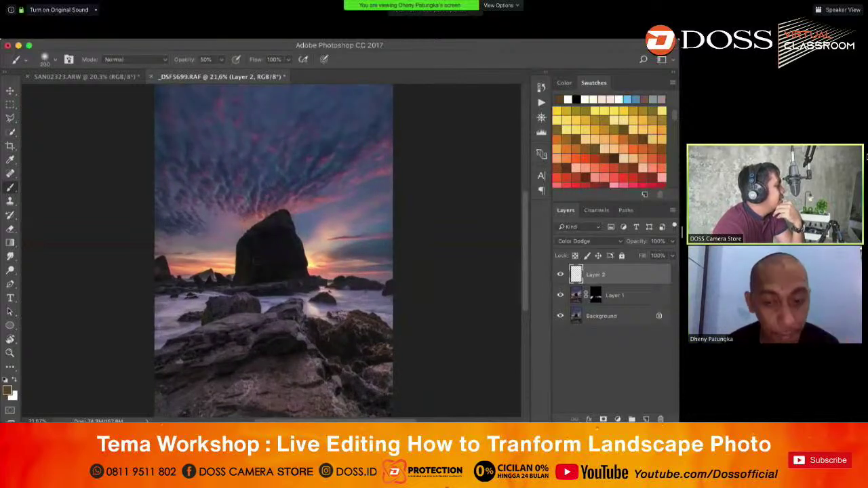
{"action": "scroll", "coordinate": [335, 308], "scroll_direction": "up", "scroll_amount": 4}
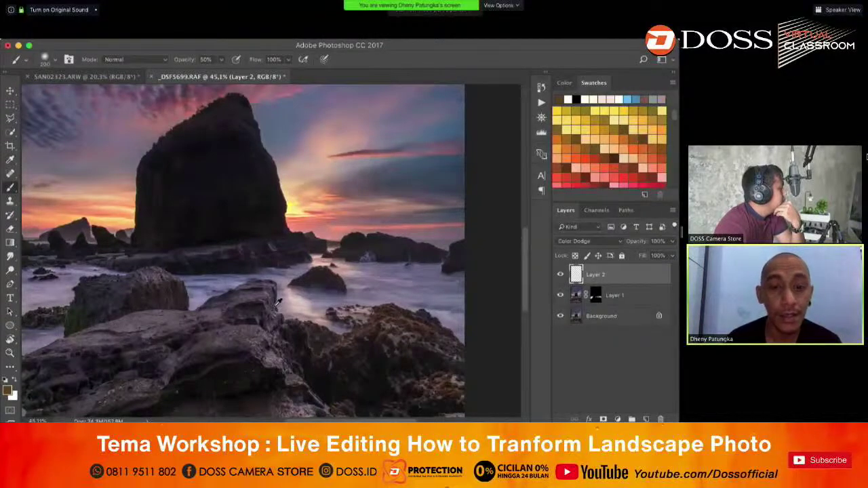
{"action": "scroll", "coordinate": [276, 303], "scroll_direction": "down", "scroll_amount": 4}
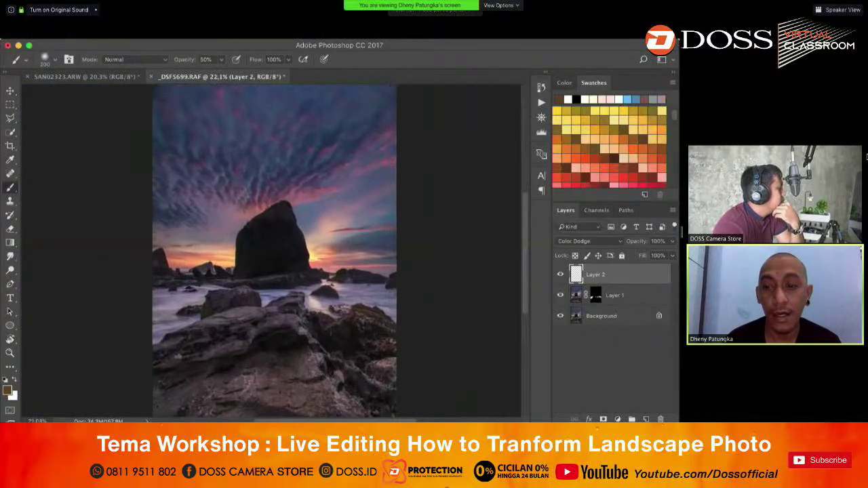
{"action": "left_click", "coordinate": [560, 274]}
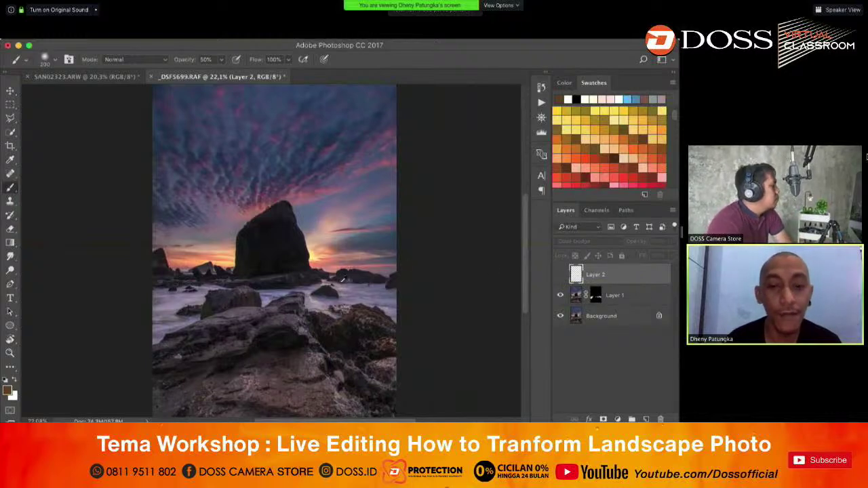
{"action": "scroll", "coordinate": [336, 282], "scroll_direction": "up", "scroll_amount": 5}
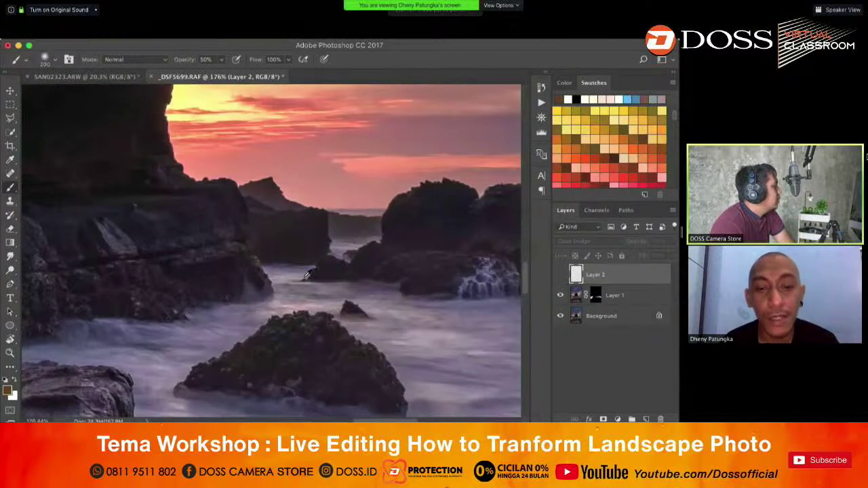
{"action": "scroll", "coordinate": [304, 271], "scroll_direction": "down", "scroll_amount": 3}
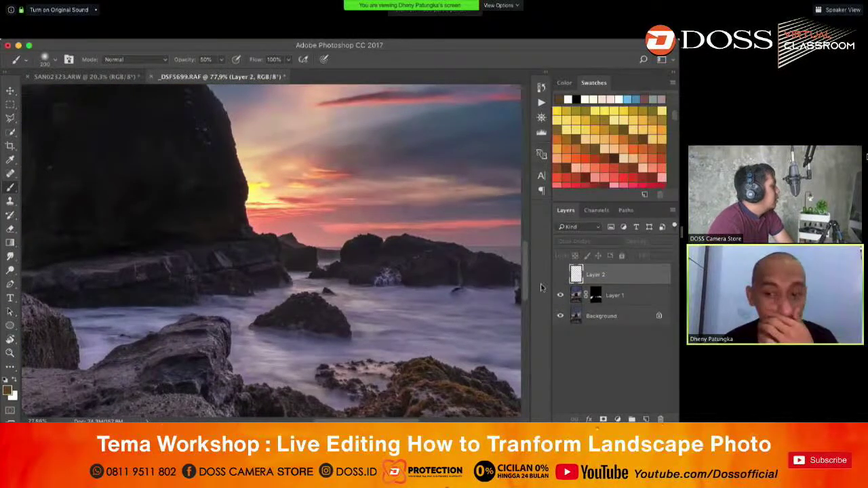
{"action": "left_click", "coordinate": [559, 275]}
{"action": "scroll", "coordinate": [293, 309], "scroll_direction": "down", "scroll_amount": 3}
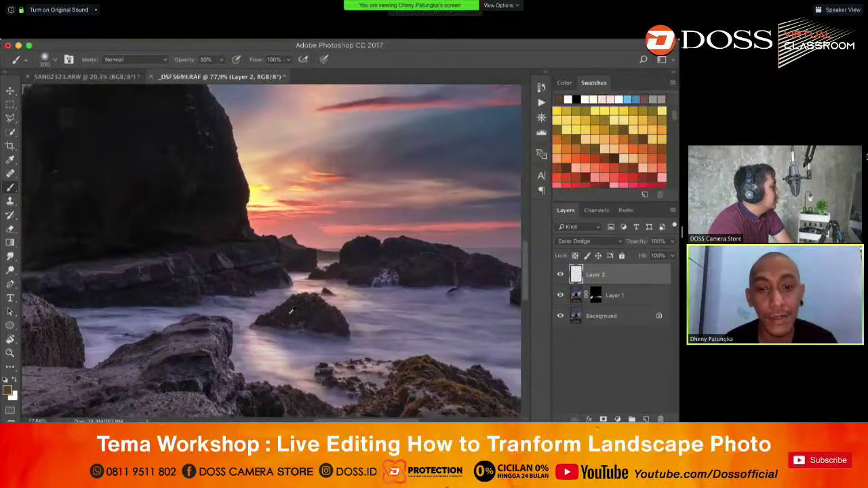
{"action": "scroll", "coordinate": [286, 313], "scroll_direction": "down", "scroll_amount": 3}
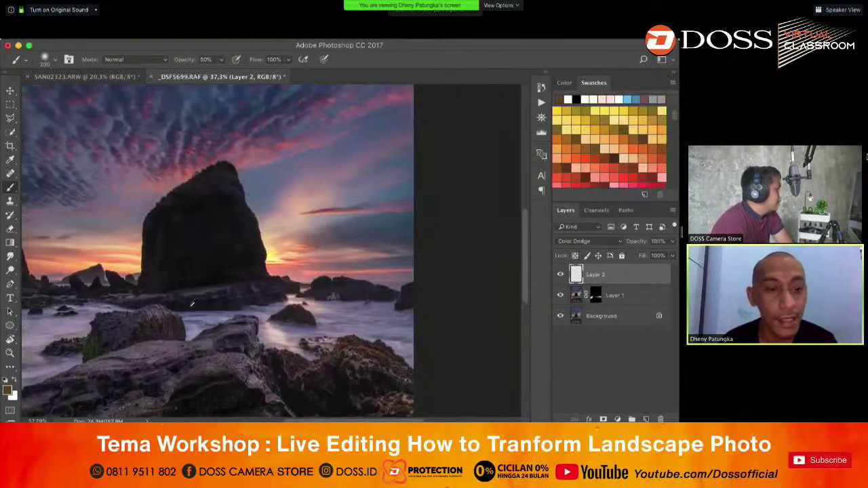
- Enlarge the brush and paint more warm brown glow on the Color Dodge layer around the sun beside the large rock
{"action": "scroll", "coordinate": [196, 303], "scroll_direction": "down", "scroll_amount": 2}
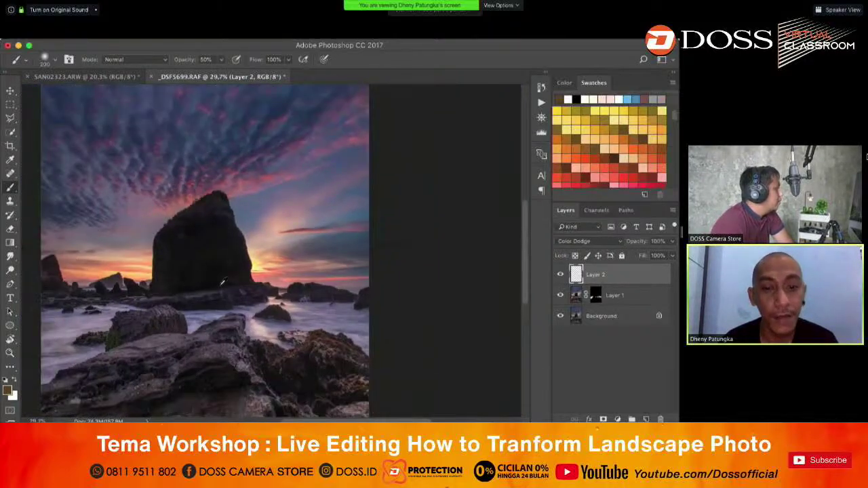
{"action": "scroll", "coordinate": [222, 281], "scroll_direction": "up", "scroll_amount": 5}
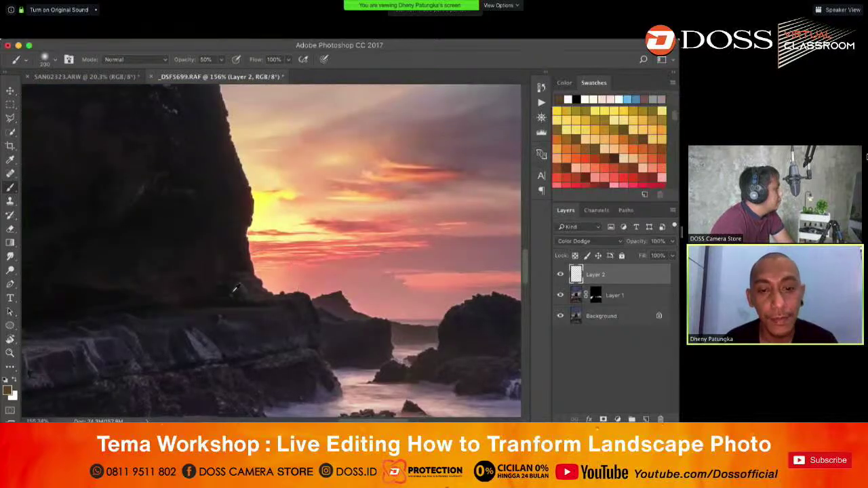
{"action": "scroll", "coordinate": [234, 288], "scroll_direction": "down", "scroll_amount": 3}
{"action": "key", "text": "bracketright"}
{"action": "key", "text": "bracketright"}
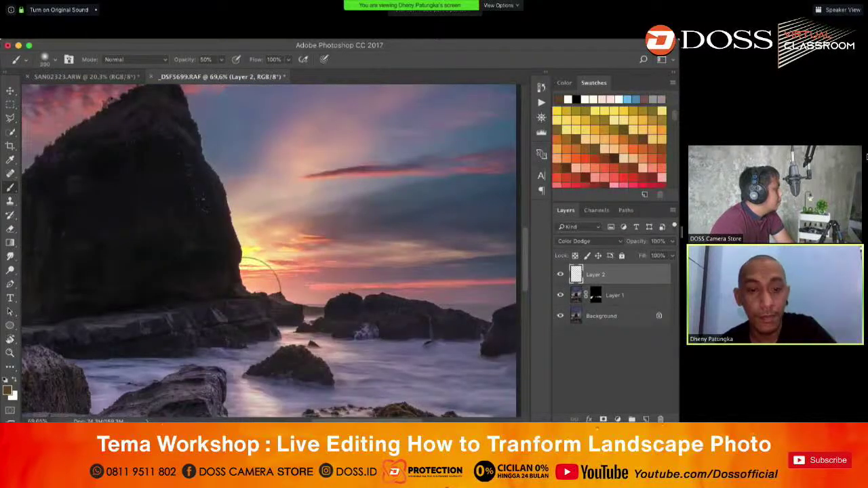
{"action": "scroll", "coordinate": [187, 308], "scroll_direction": "down", "scroll_amount": 5}
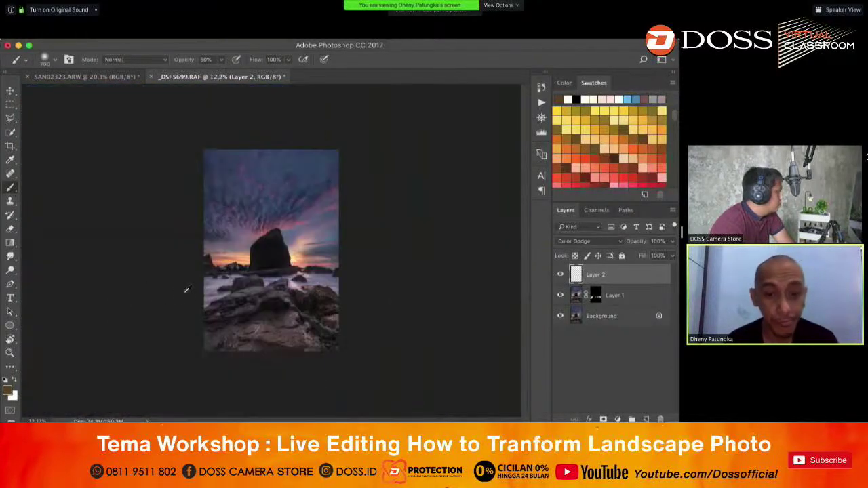
{"action": "scroll", "coordinate": [187, 290], "scroll_direction": "up", "scroll_amount": 2}
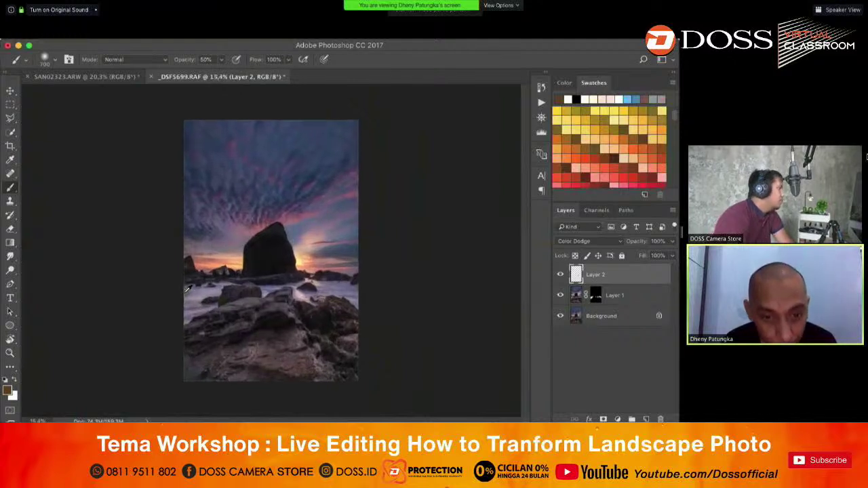
{"action": "scroll", "coordinate": [188, 297], "scroll_direction": "up", "scroll_amount": 1}
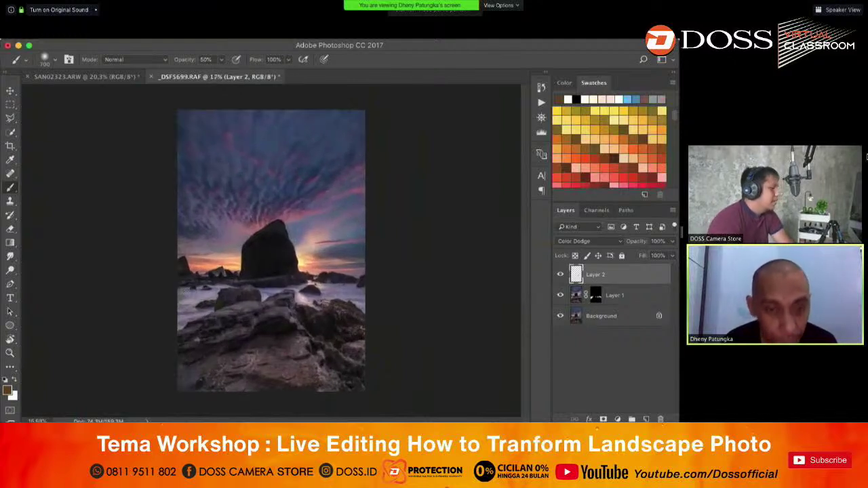
- Add a Curves adjustment layer above Layer 2 and pull the RGB curve's midtones down slightly to darken the photo
{"action": "left_click", "coordinate": [12, 91]}
{"action": "left_click", "coordinate": [339, 234]}
{"action": "scroll", "coordinate": [341, 237], "scroll_direction": "up", "scroll_amount": 1}
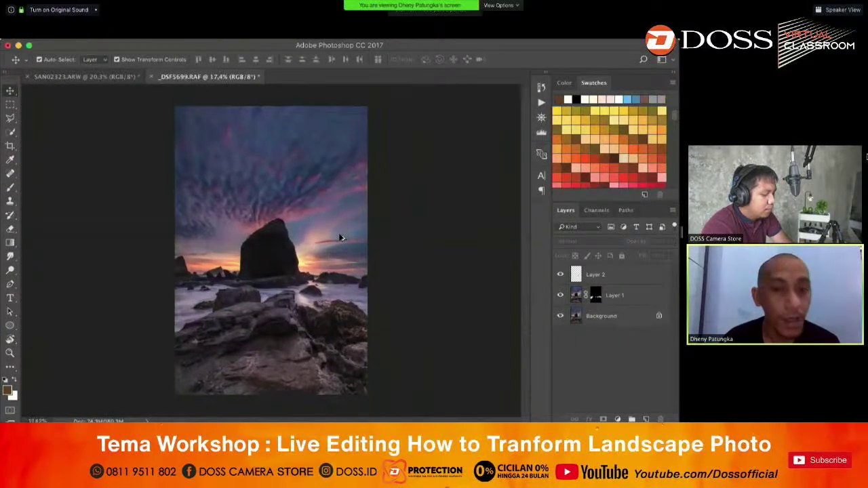
{"action": "left_click", "coordinate": [617, 273]}
{"action": "left_click", "coordinate": [618, 419]}
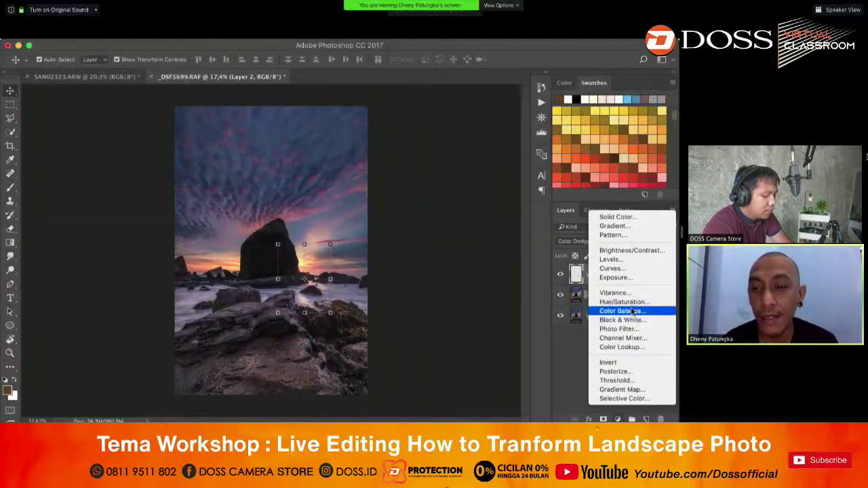
{"action": "left_click", "coordinate": [632, 269]}
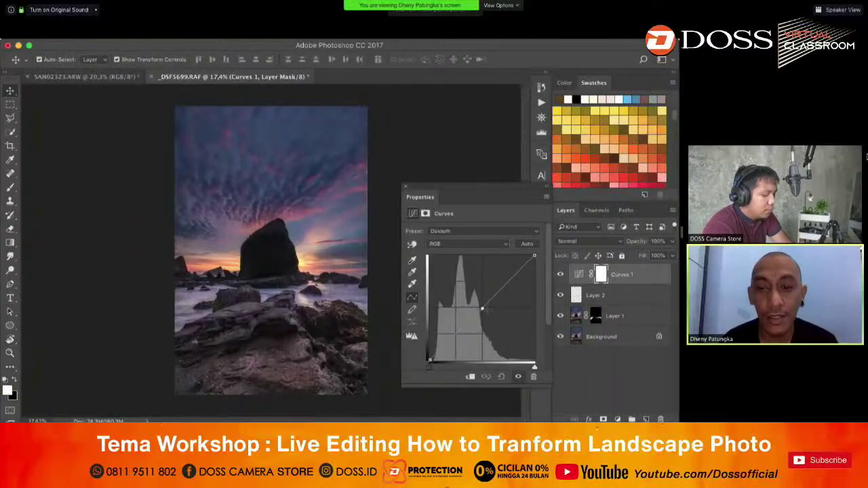
{"action": "left_click_drag", "start_coordinate": [481, 309], "coordinate": [487, 314]}
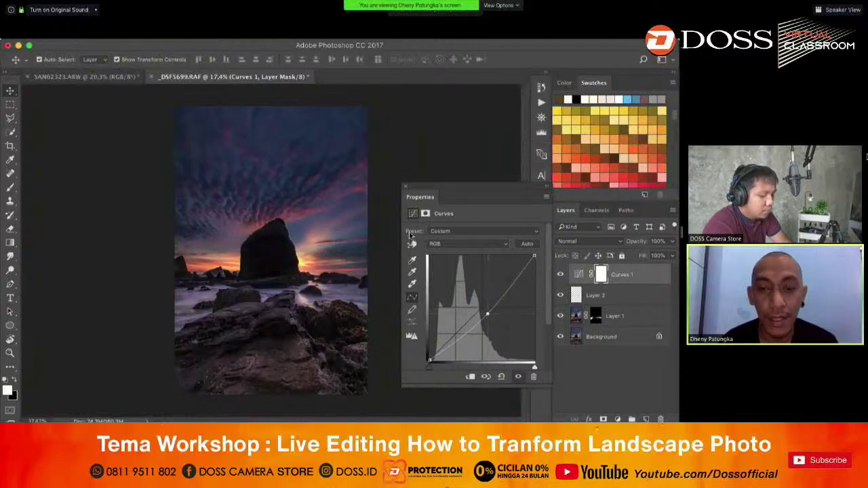
{"action": "left_click", "coordinate": [405, 189]}
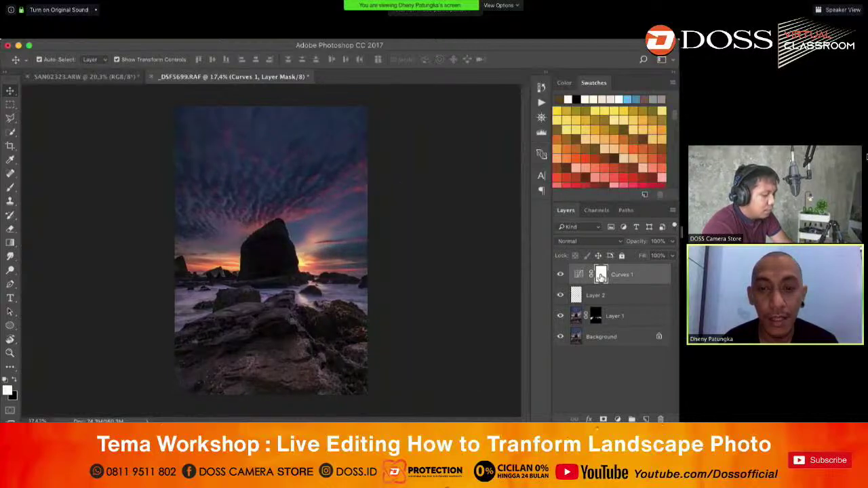
- Invert the Curves 1 mask and paint white at 50% brush opacity over the foreground rocks to darken only them
{"action": "key", "text": "super+i"}
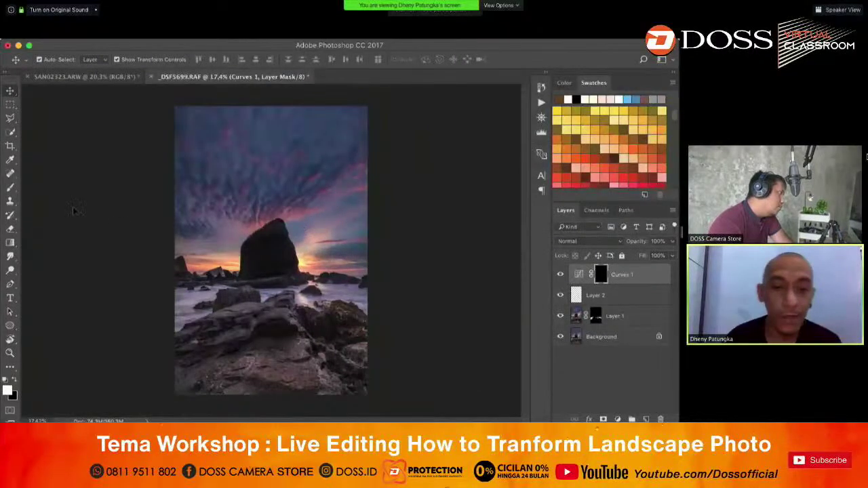
{"action": "left_click", "coordinate": [10, 187]}
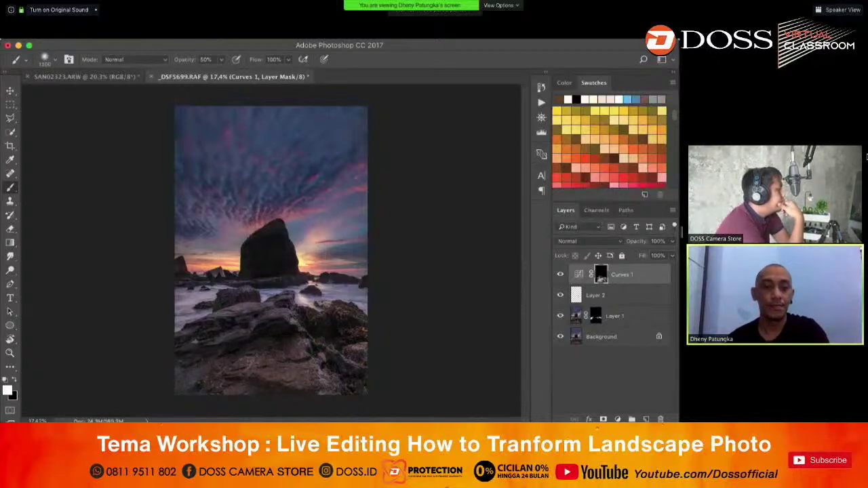
{"action": "left_click_drag", "start_coordinate": [204, 363], "coordinate": [173, 383]}
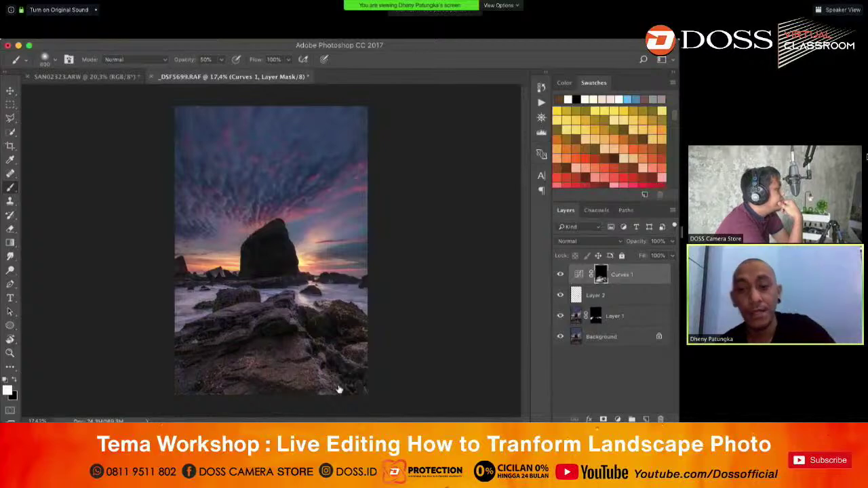
- Compare the foreground rocks with and without the Curves 1 adjustment, leaving the layer visible
{"action": "left_click", "coordinate": [560, 274]}
{"action": "left_click", "coordinate": [560, 275]}
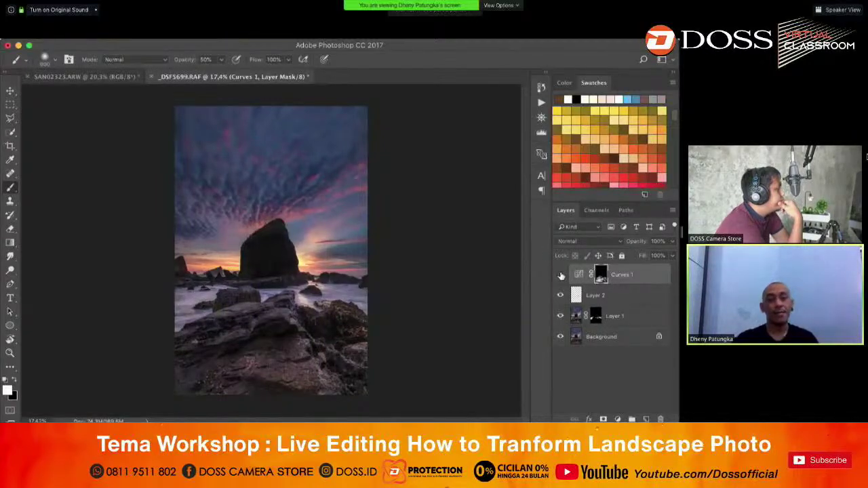
{"action": "left_click", "coordinate": [560, 275]}
{"action": "left_click", "coordinate": [560, 274]}
{"action": "left_click", "coordinate": [561, 276]}
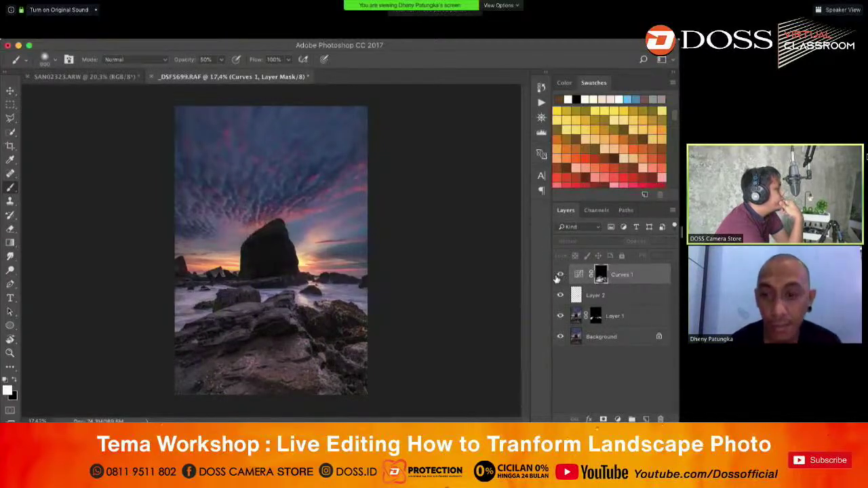
{"action": "left_click", "coordinate": [560, 274]}
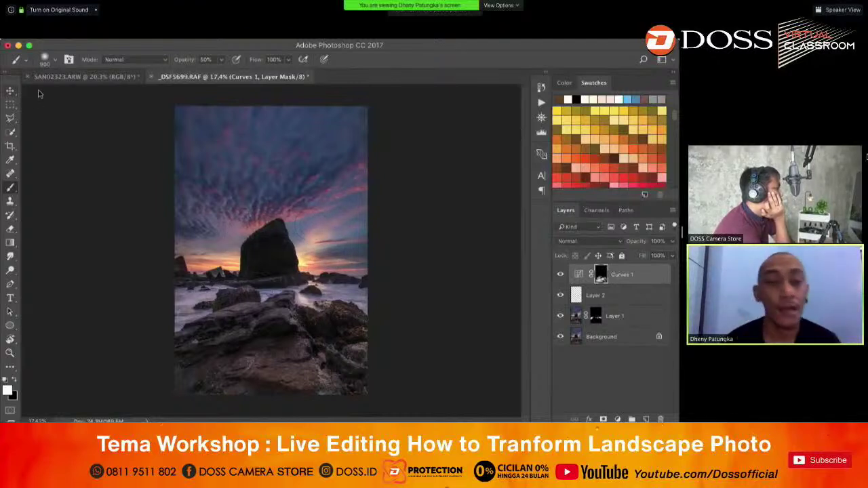
- Add a second Curves adjustment above Curves 1, pulling the midtones well down and lifting the black point slightly
{"action": "left_click", "coordinate": [10, 90]}
{"action": "left_click", "coordinate": [369, 396]}
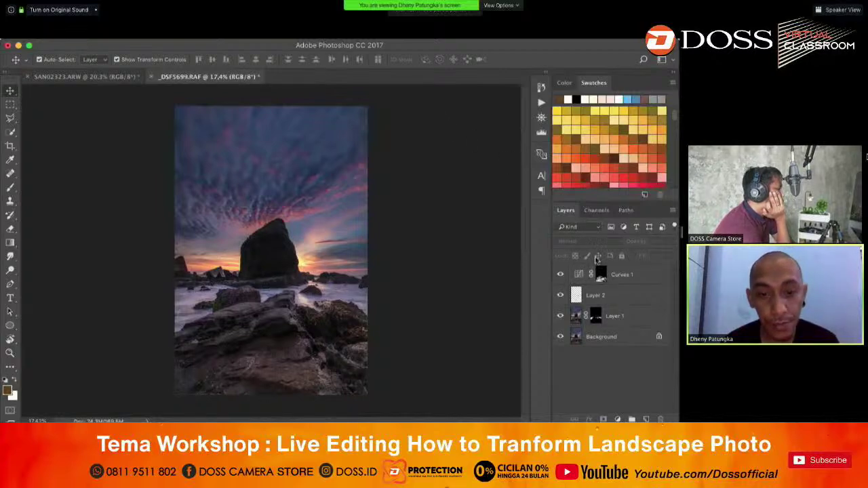
{"action": "left_click", "coordinate": [623, 275]}
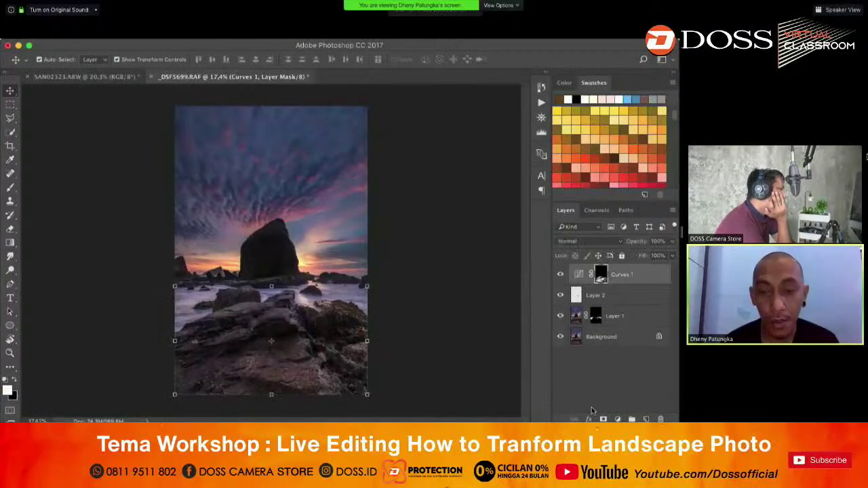
{"action": "left_click", "coordinate": [617, 419]}
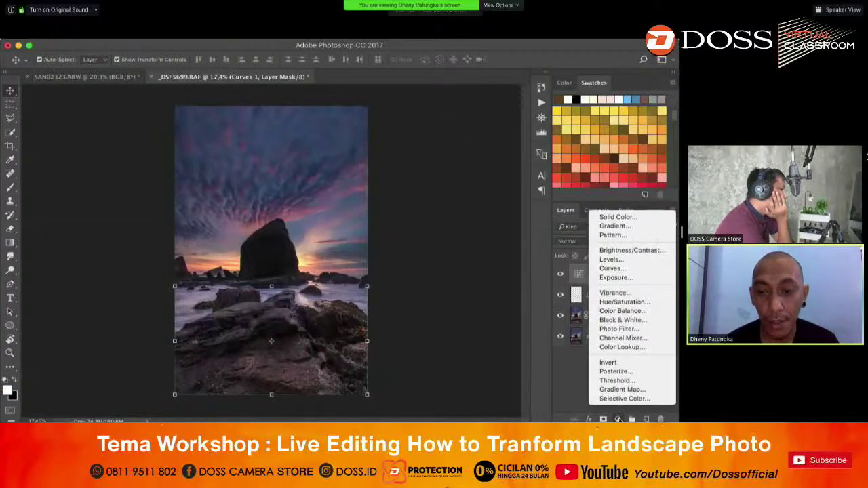
{"action": "left_click", "coordinate": [614, 269]}
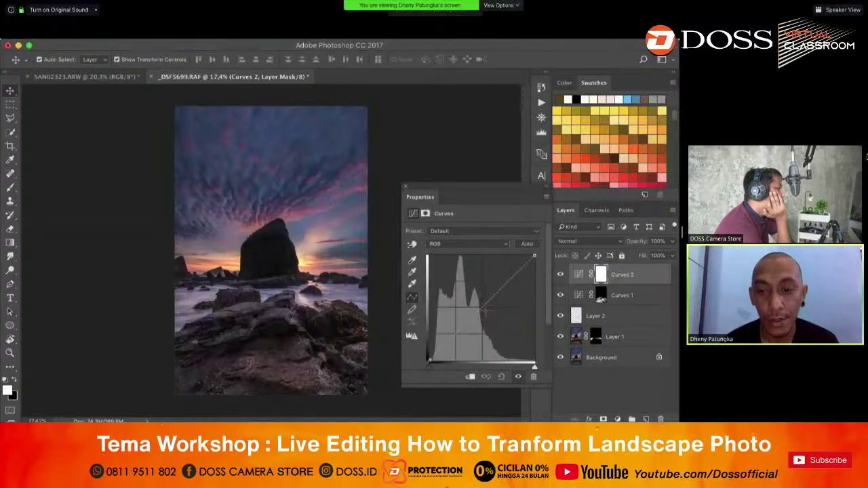
{"action": "left_click_drag", "start_coordinate": [484, 306], "coordinate": [490, 318]}
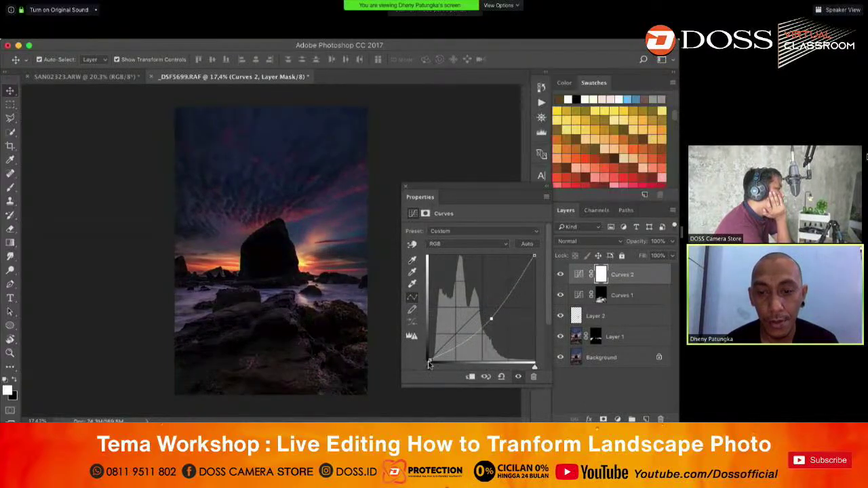
{"action": "left_click_drag", "start_coordinate": [428, 360], "coordinate": [429, 355]}
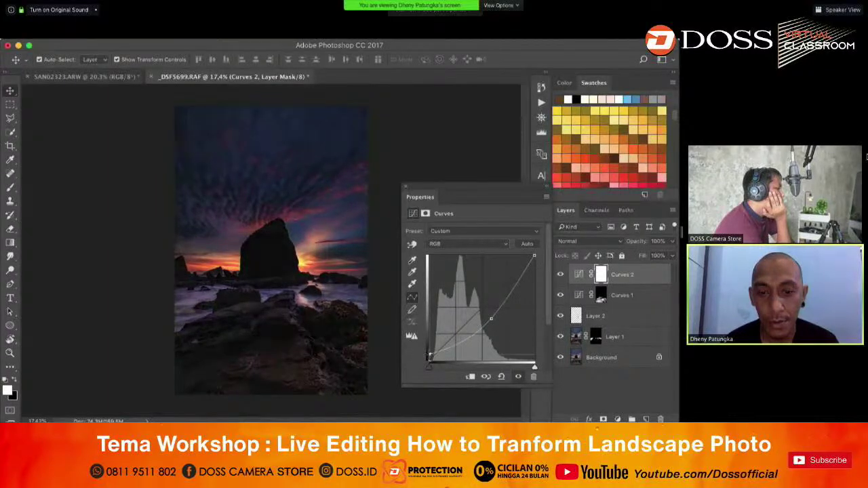
{"action": "left_click", "coordinate": [406, 190]}
- Draw a radial black-to-white gradient on the Curves 2 mask from the large rock outward past the photo's corner, forming a vignette
{"action": "key", "text": "g"}
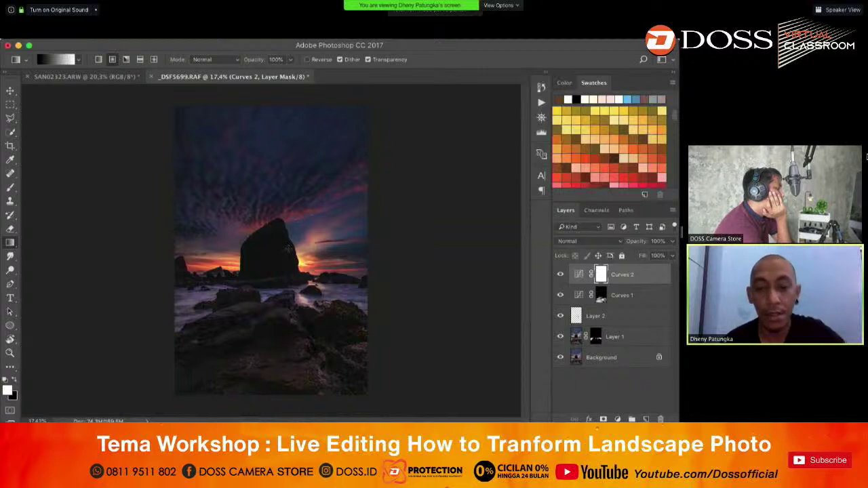
{"action": "left_click_drag", "start_coordinate": [268, 270], "coordinate": [380, 415]}
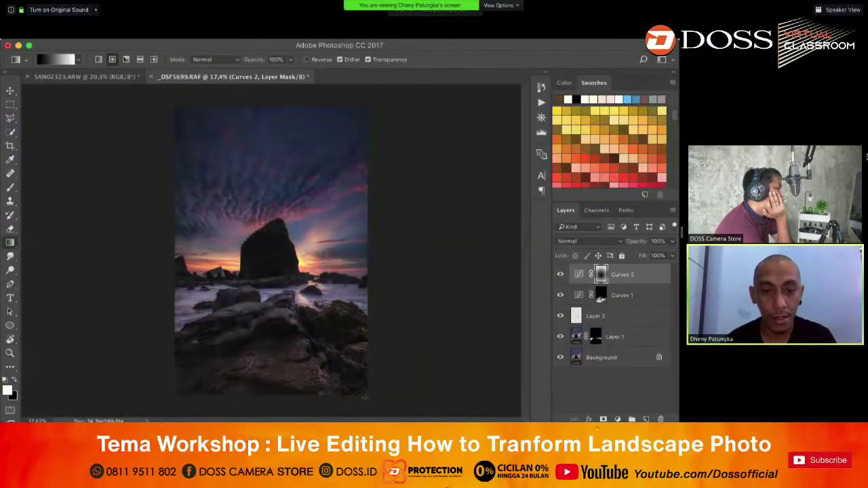
- Compare the whole photo with and without the Curves 2 vignette, leaving the layer visible
{"action": "left_click", "coordinate": [560, 273]}
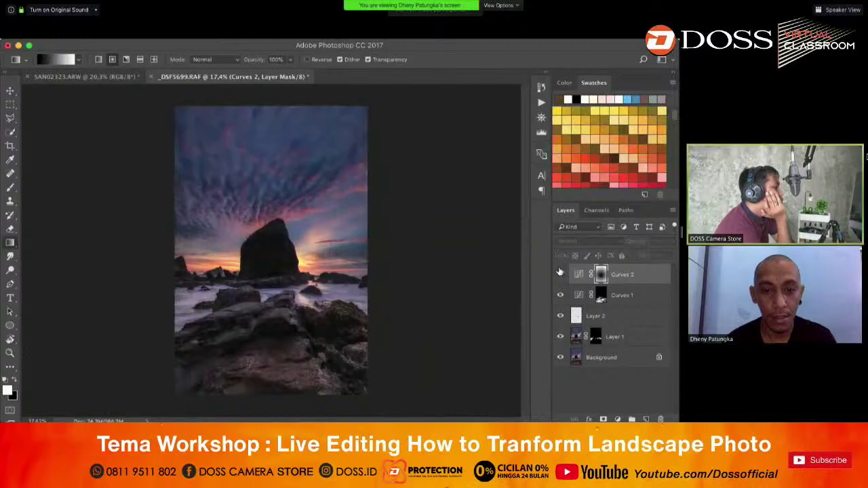
{"action": "left_click", "coordinate": [561, 274]}
{"action": "left_click", "coordinate": [560, 273]}
{"action": "left_click", "coordinate": [560, 274]}
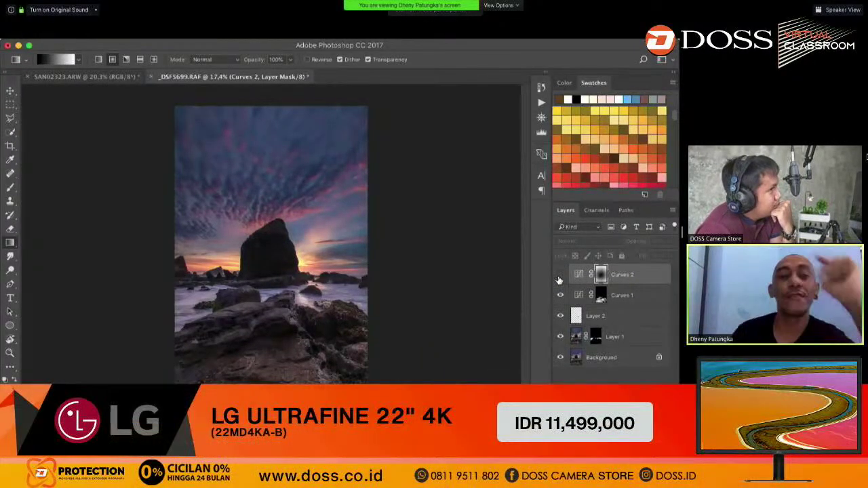
{"action": "left_click", "coordinate": [560, 276]}
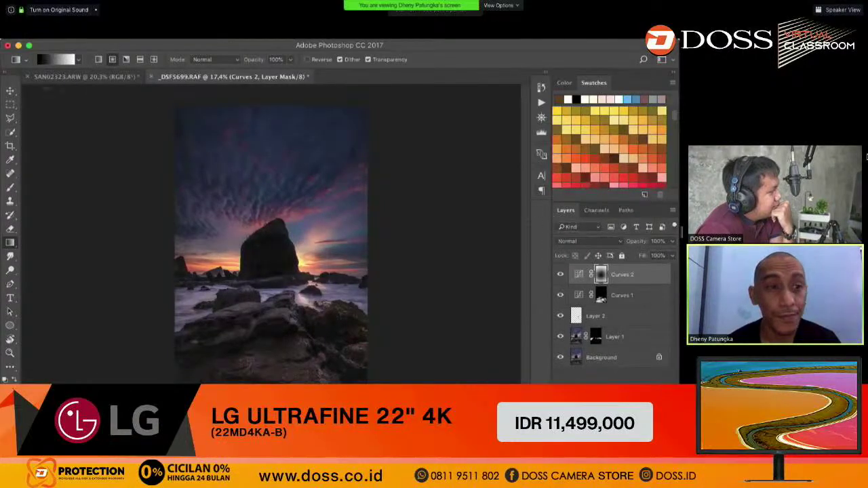
{"action": "key", "text": "v"}
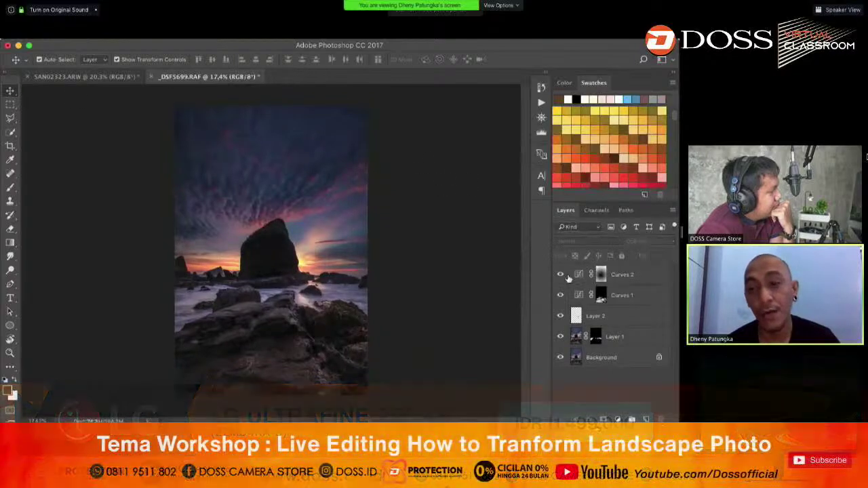
{"action": "left_click", "coordinate": [560, 274]}
{"action": "left_click", "coordinate": [561, 275]}
- Flatten the image and convert the locked Background into a regular layer named Layer 0
{"action": "right_click", "coordinate": [616, 357]}
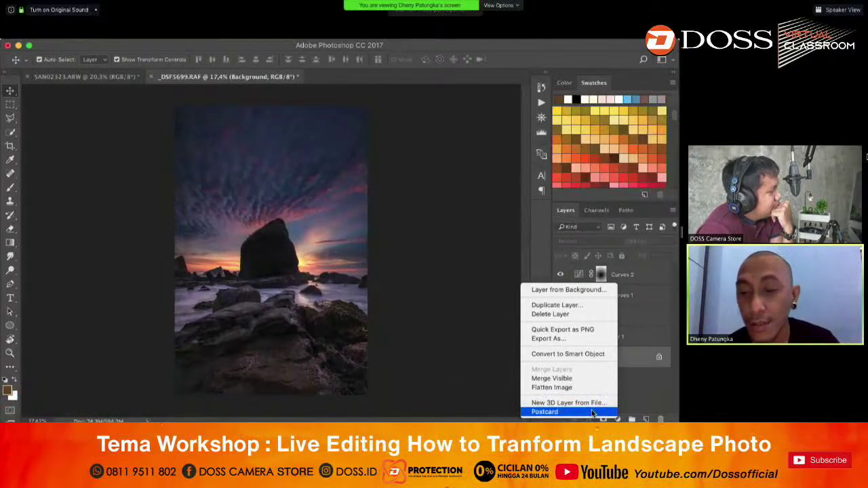
{"action": "left_click", "coordinate": [591, 389]}
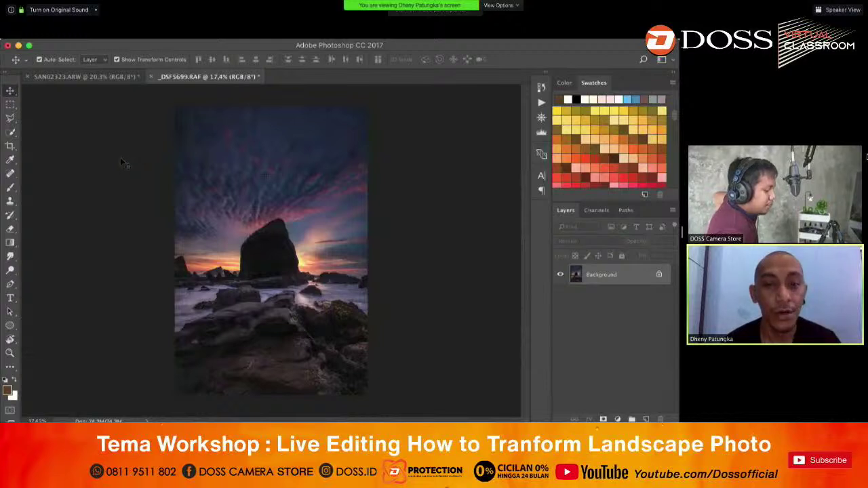
{"action": "double_click", "coordinate": [596, 275]}
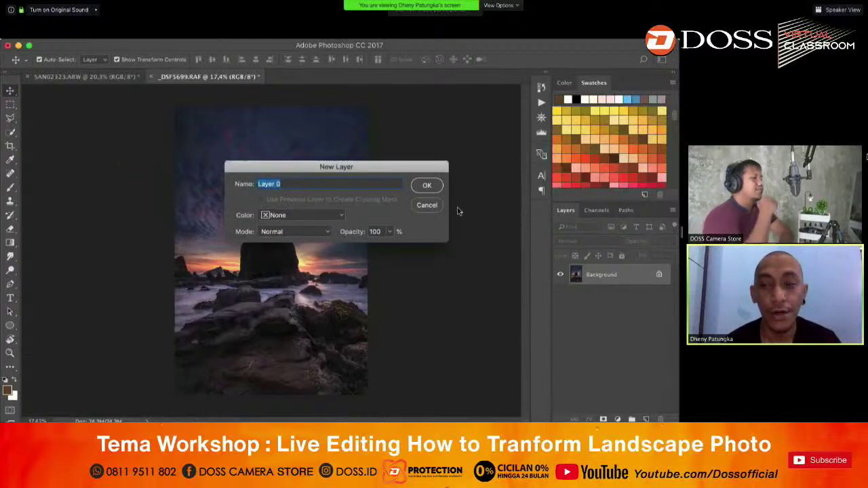
{"action": "left_click", "coordinate": [422, 186]}
- Start a crop of the flattened photo with the Crop tool
{"action": "key", "text": "c"}
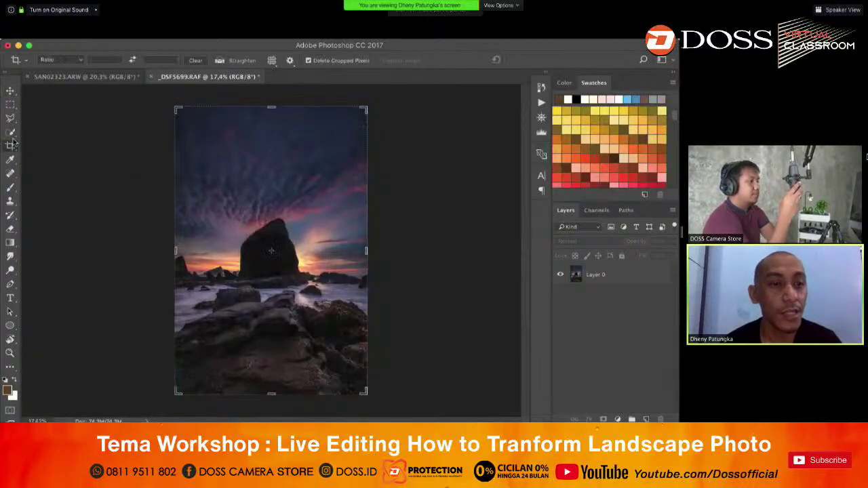
- Crop the photo at a 4:5 (8:10) ratio, extending the canvas to keep the full height with empty strips on both sides
{"action": "left_click", "coordinate": [60, 60]}
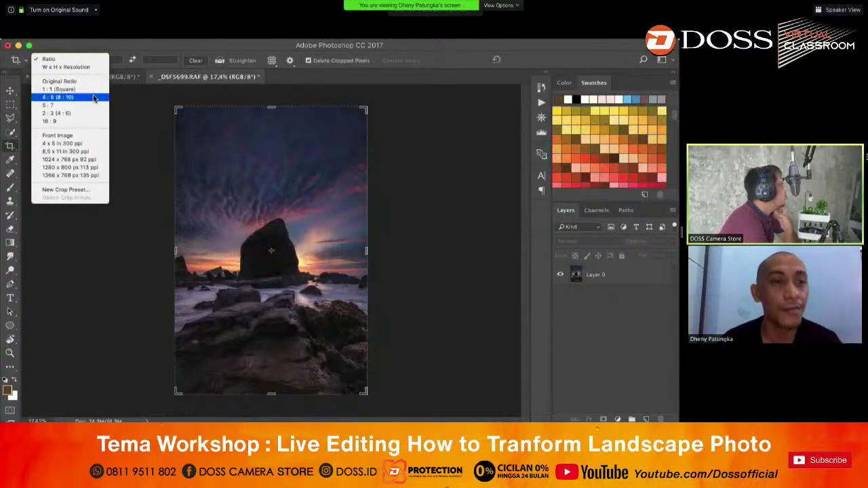
{"action": "left_click", "coordinate": [94, 98]}
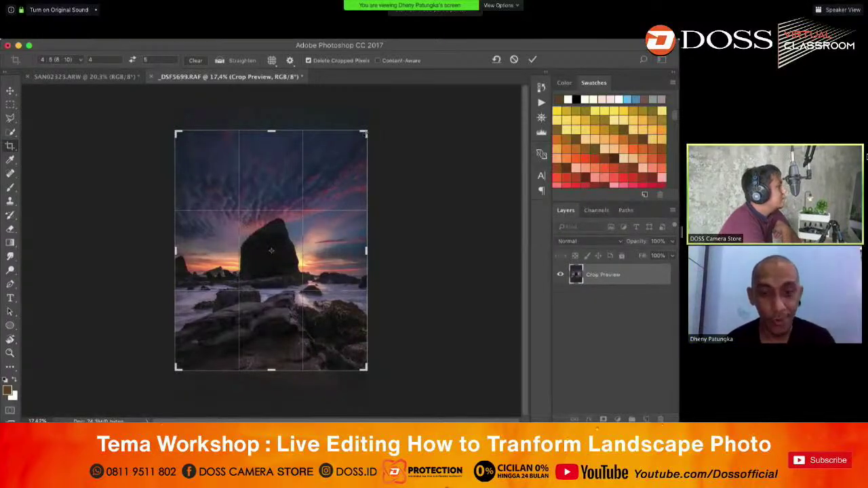
{"action": "left_click_drag", "start_coordinate": [364, 132], "coordinate": [399, 114]}
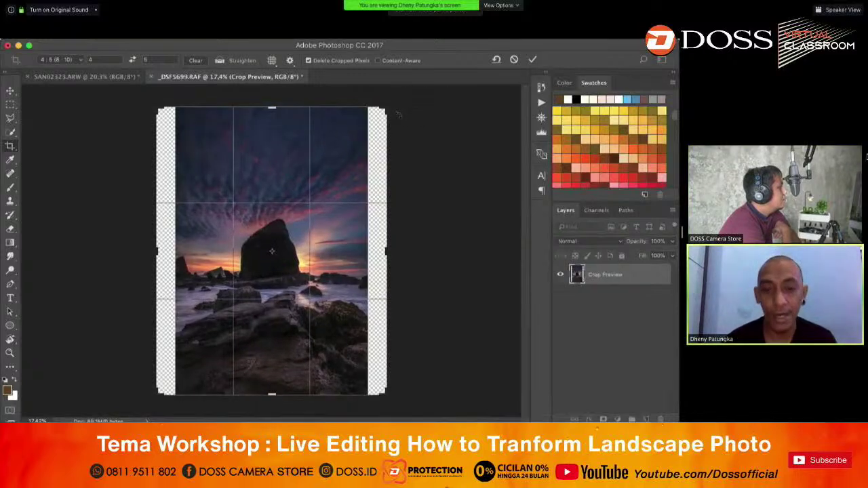
{"action": "key", "text": "Return"}
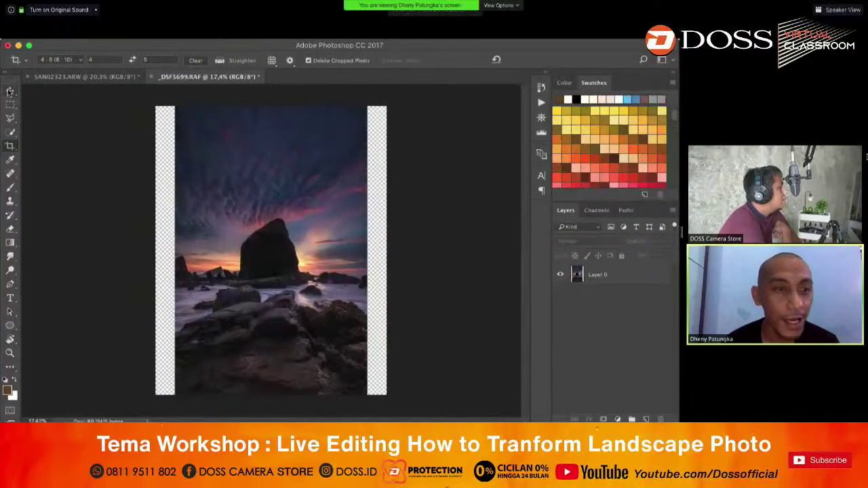
- Copy the photo's left third to a new layer and stretch it outwards to fill the empty left strip
{"action": "key", "text": "v"}
{"action": "left_click", "coordinate": [187, 141]}
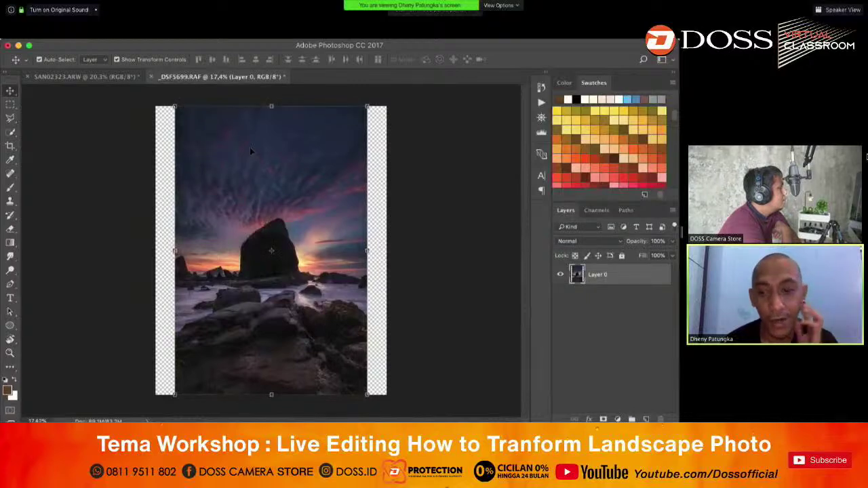
{"action": "left_click", "coordinate": [10, 104]}
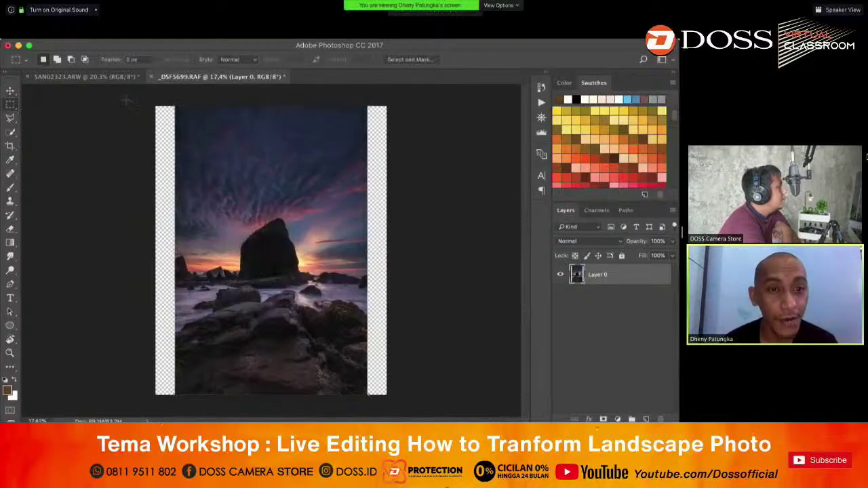
{"action": "left_click_drag", "start_coordinate": [117, 90], "coordinate": [236, 413]}
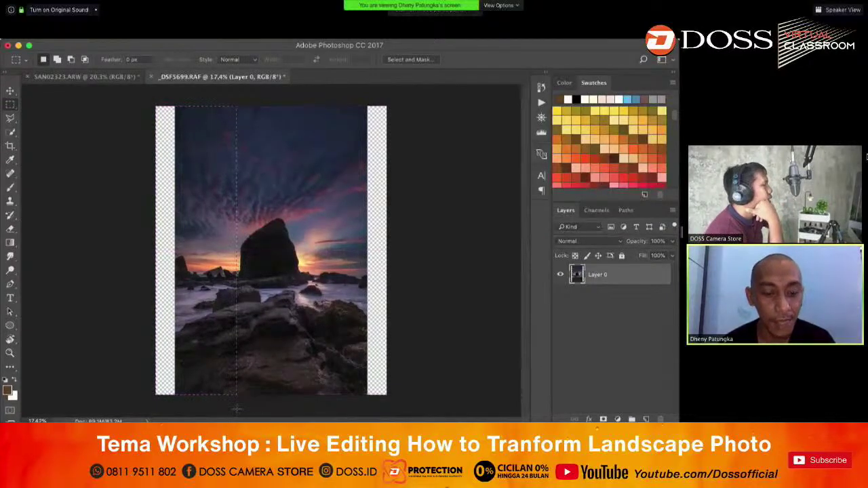
{"action": "key", "text": "ctrl+j"}
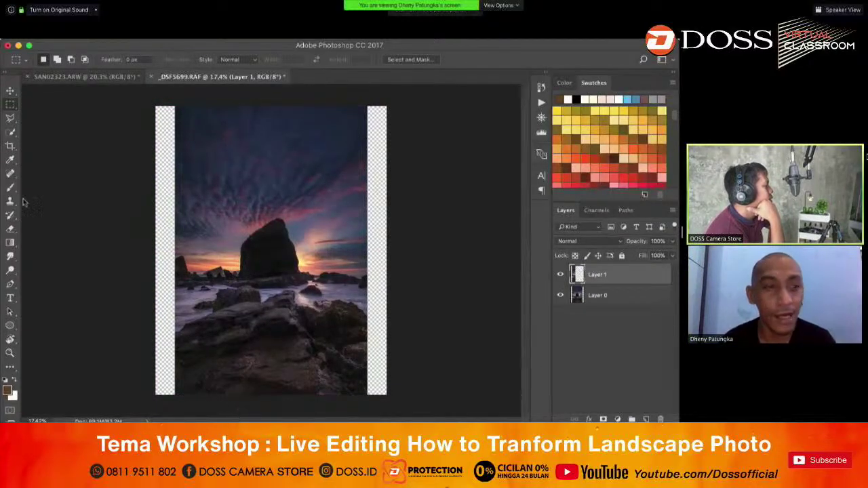
{"action": "key", "text": "v"}
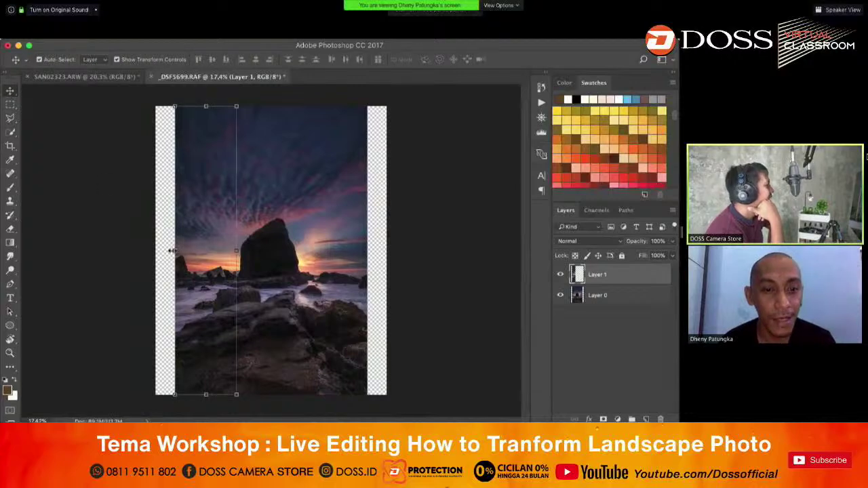
{"action": "left_click_drag", "start_coordinate": [174, 250], "coordinate": [157, 251]}
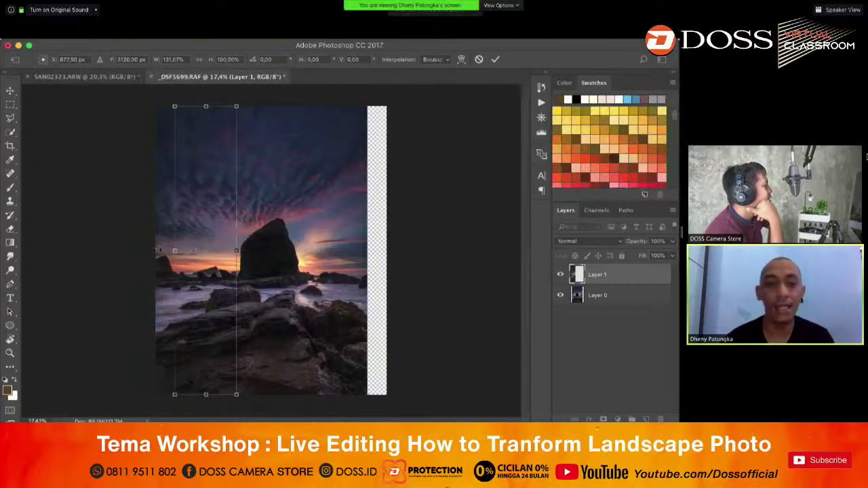
{"action": "key", "text": "Return"}
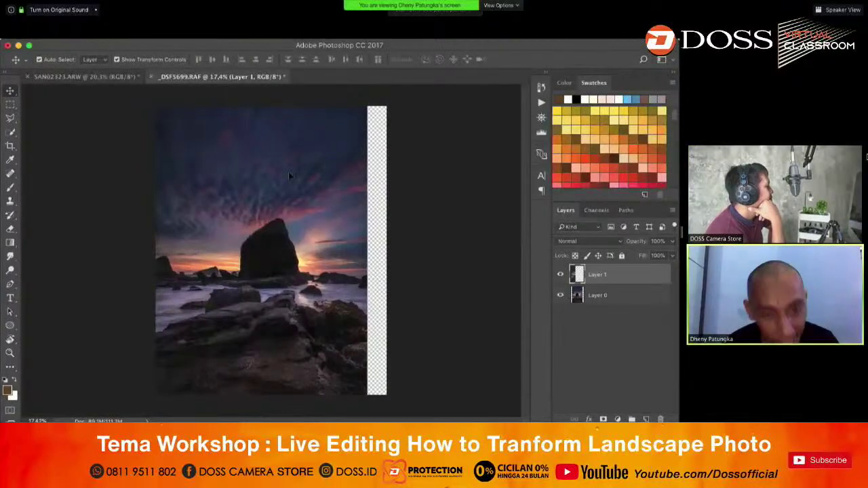
- Copy the right third of Layer 0 to a new layer and stretch it outwards to fill the empty right strip
{"action": "left_click", "coordinate": [288, 171]}
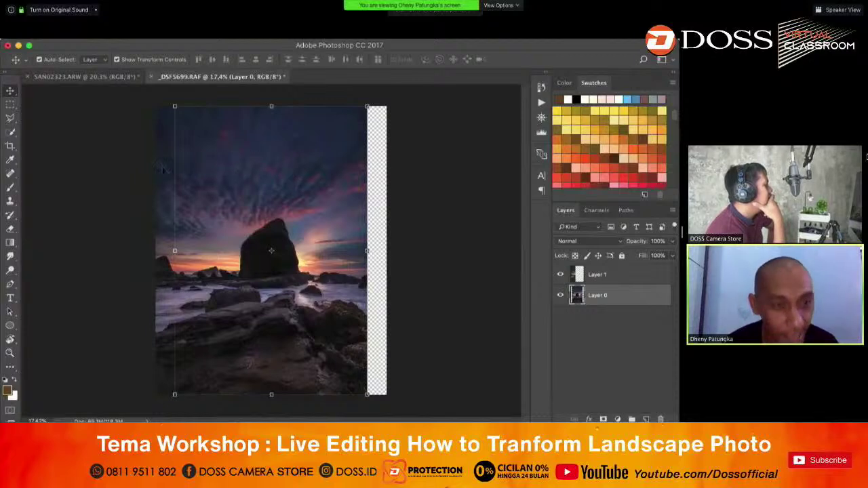
{"action": "left_click", "coordinate": [10, 105]}
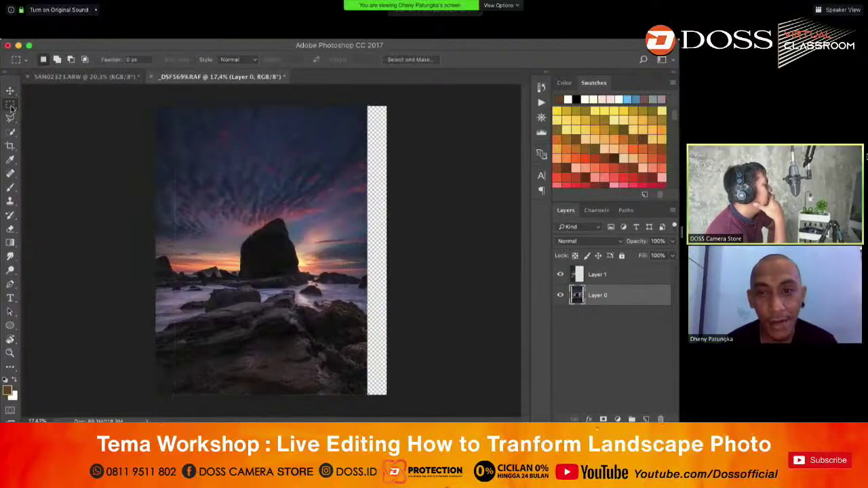
{"action": "left_click_drag", "start_coordinate": [387, 106], "coordinate": [301, 396]}
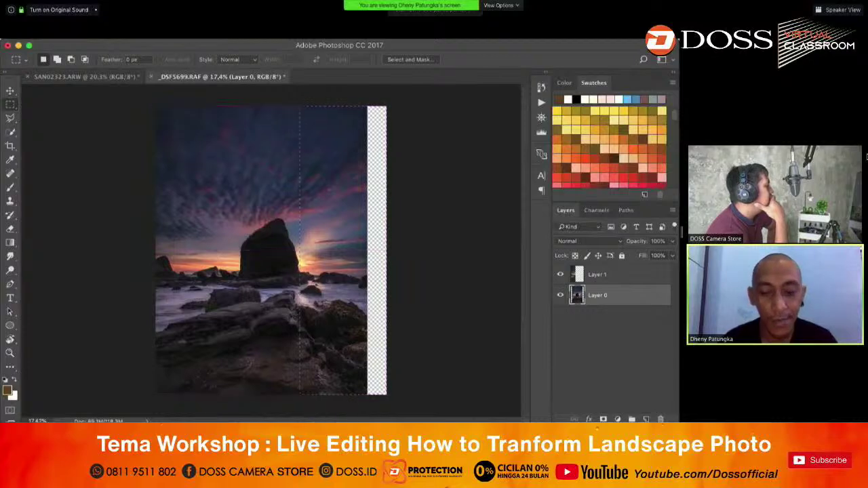
{"action": "key", "text": "ctrl+j"}
{"action": "left_click", "coordinate": [11, 91]}
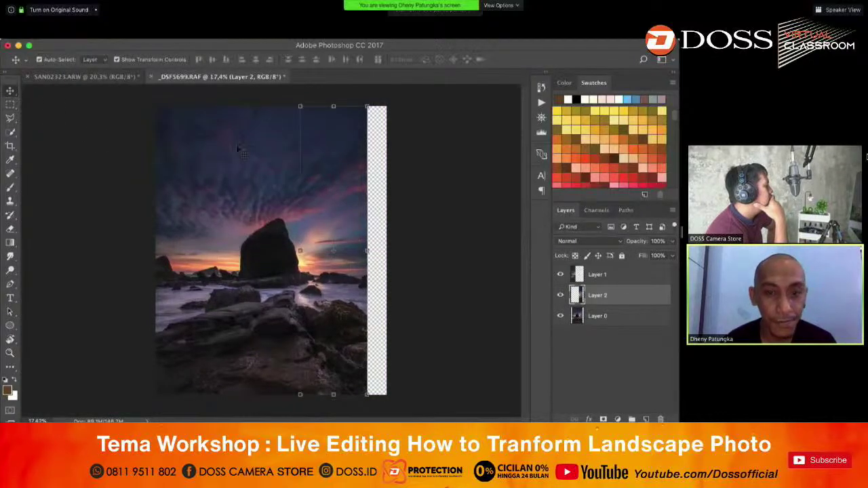
{"action": "left_click_drag", "start_coordinate": [370, 246], "coordinate": [387, 249]}
{"action": "key", "text": "Return"}
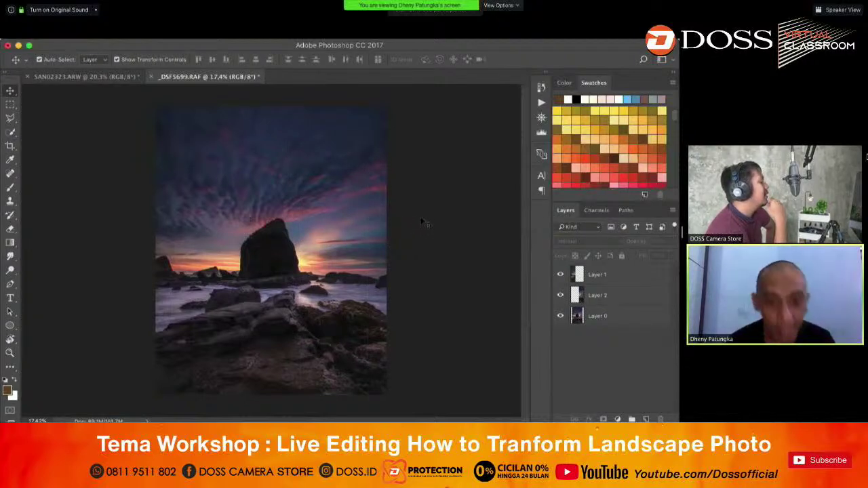
- Flatten the two stretched side layers and the original photo into a single background
{"action": "right_click", "coordinate": [611, 318]}
{"action": "scroll", "coordinate": [550, 387], "scroll_direction": "down", "scroll_amount": 3}
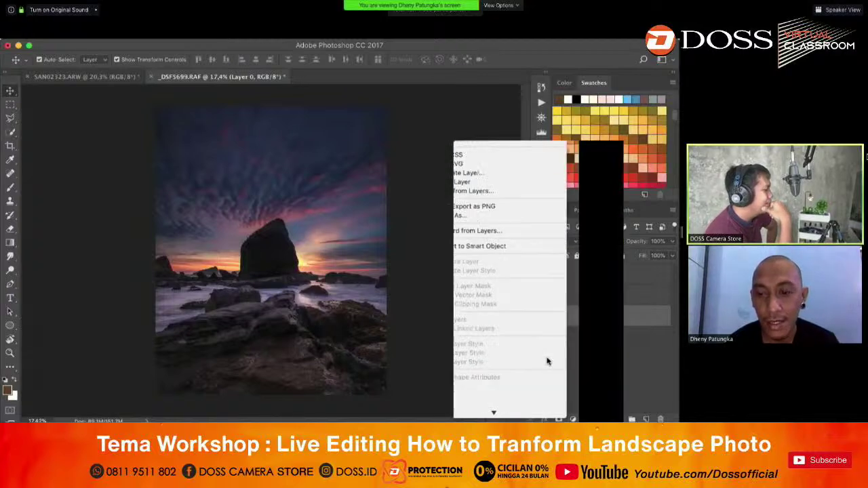
{"action": "left_click", "coordinate": [541, 331]}
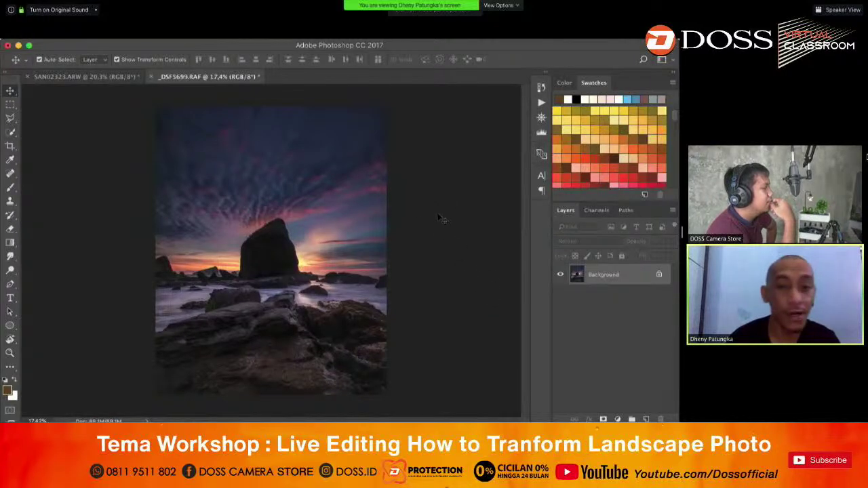
- Select the sky across the full width down to just above the horizon and copy it to a new layer
{"action": "left_click", "coordinate": [9, 105]}
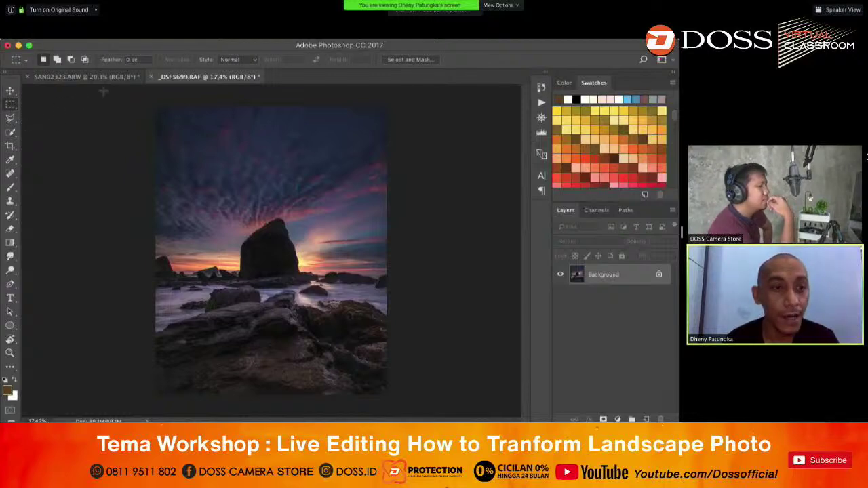
{"action": "left_click_drag", "start_coordinate": [103, 90], "coordinate": [465, 254]}
{"action": "key", "text": "ctrl+j"}
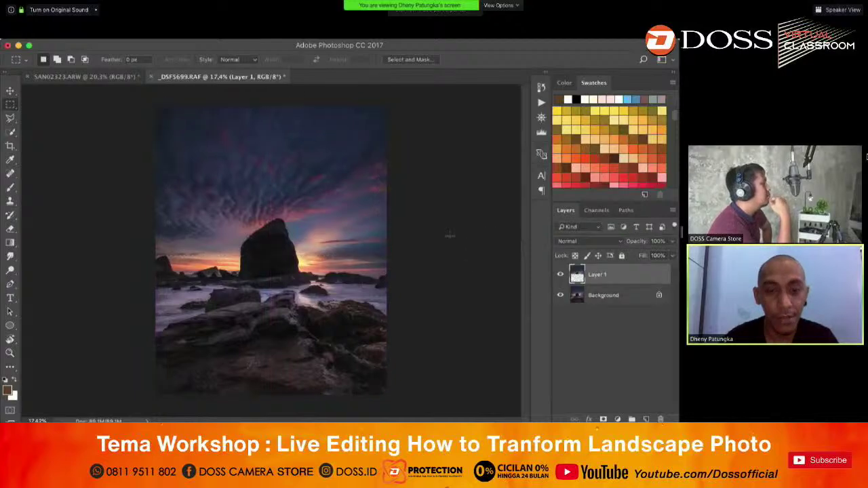
{"action": "left_click", "coordinate": [265, 34]}
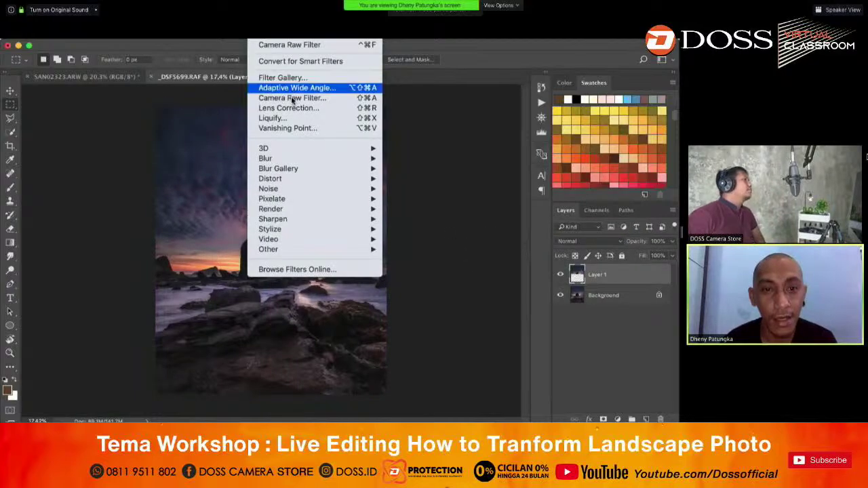
{"action": "left_click", "coordinate": [295, 119]}
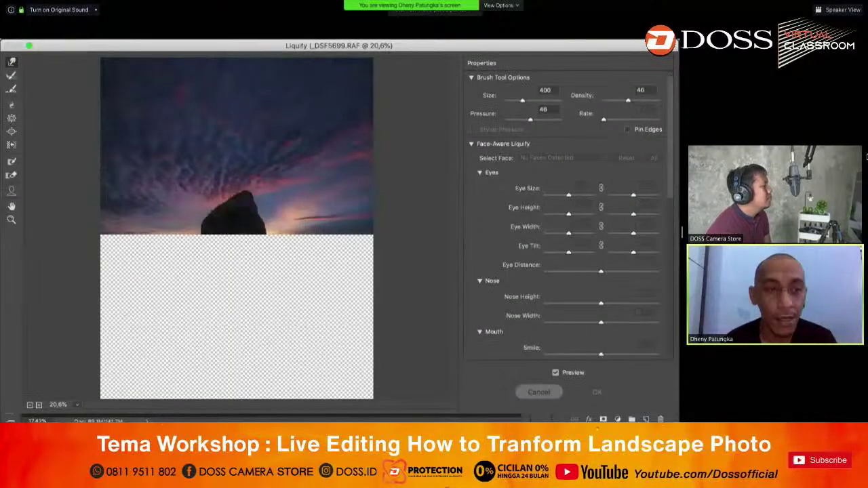
{"action": "left_click", "coordinate": [539, 393]}
- Warp the sky layer by pulling its upper right corner far outwards and its upper left corner slightly outwards
{"action": "left_click", "coordinate": [10, 92]}
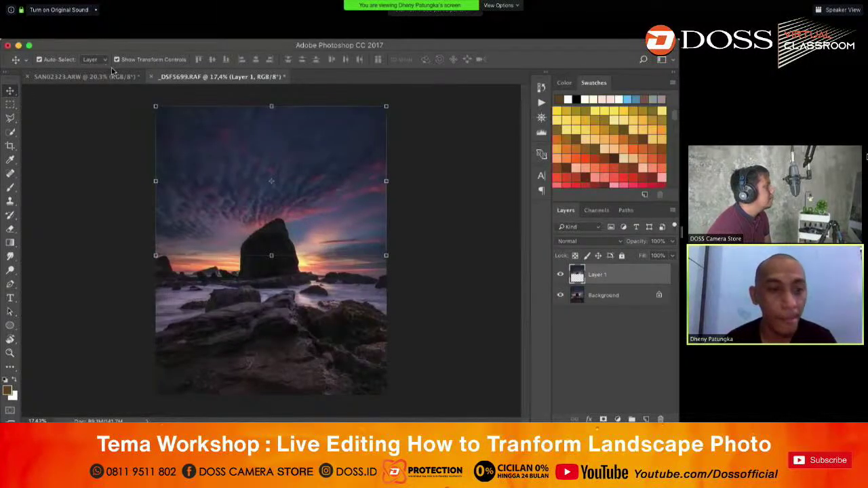
{"action": "left_click", "coordinate": [117, 39]}
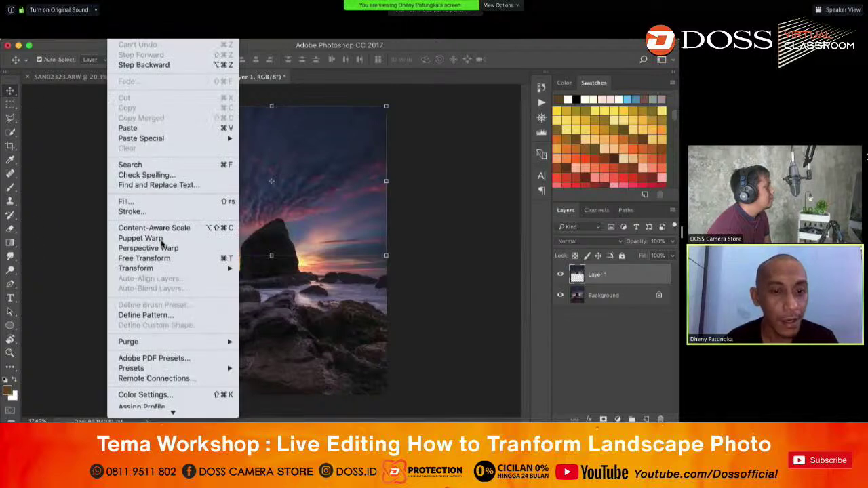
{"action": "mouse_move", "coordinate": [168, 270]}
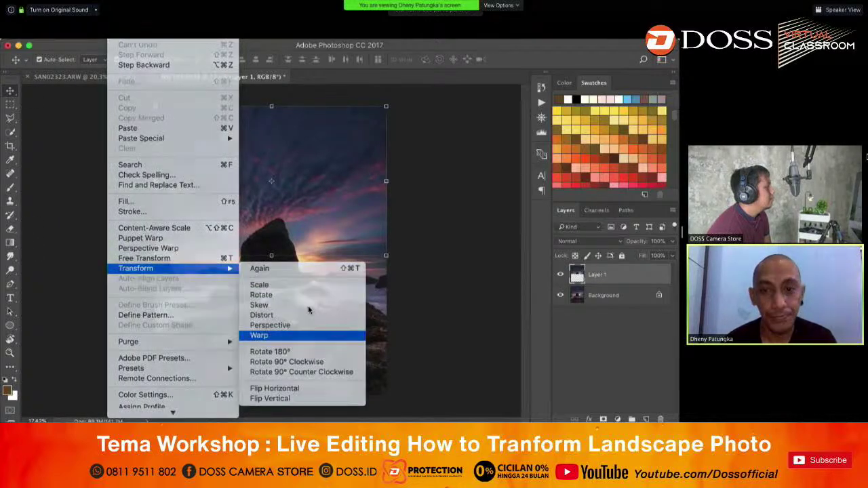
{"action": "left_click", "coordinate": [285, 335]}
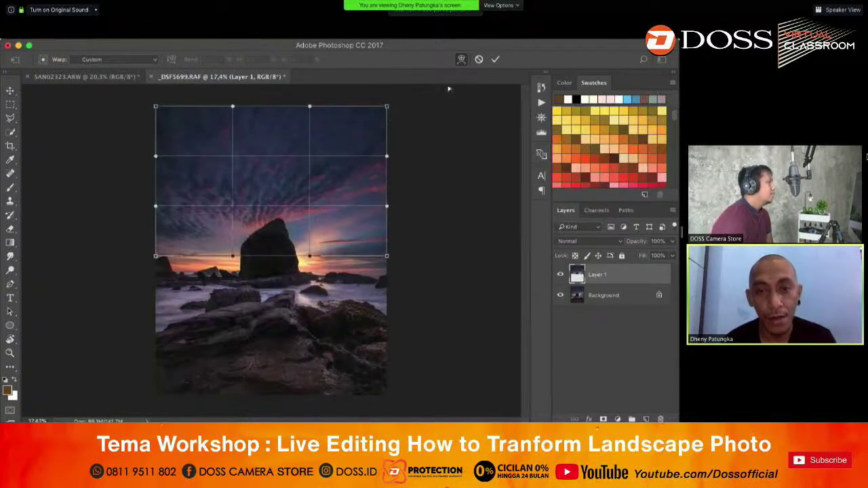
{"action": "left_click_drag", "start_coordinate": [448, 88], "coordinate": [518, 90]}
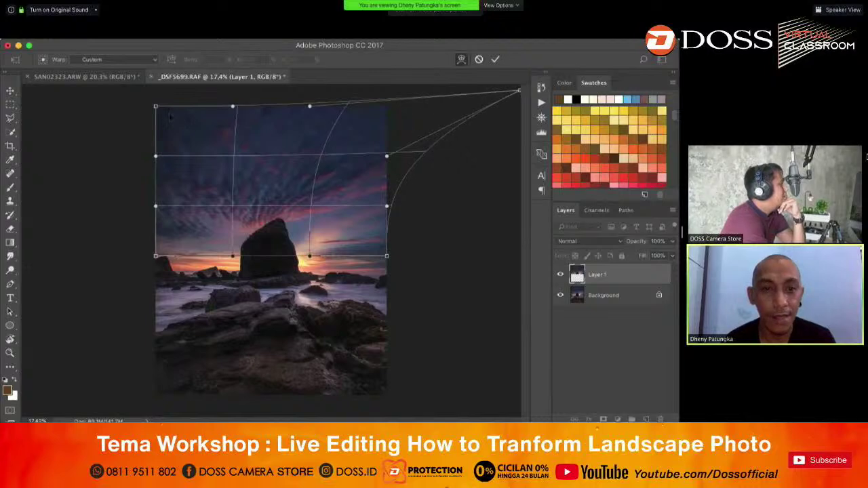
{"action": "left_click_drag", "start_coordinate": [155, 106], "coordinate": [114, 100]}
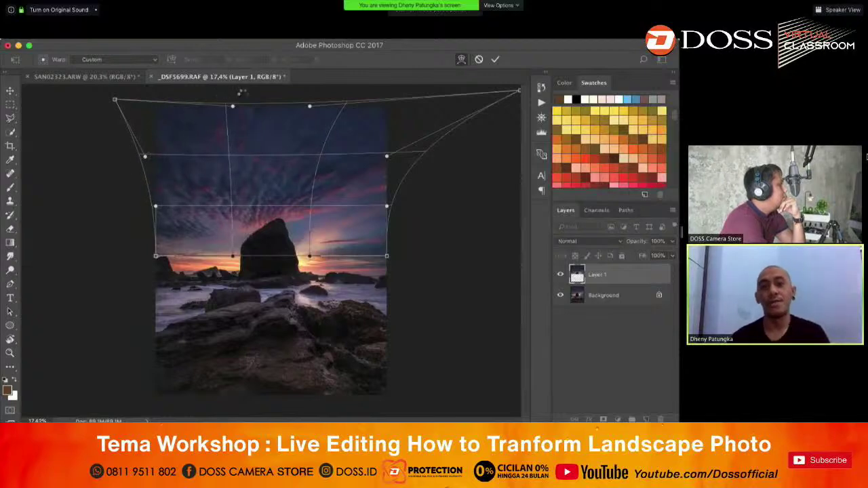
{"action": "key", "text": "Return"}
- Open the warped sky layer in Liquify and push the clouds right of the rock inwards with a 2300 brush
{"action": "left_click", "coordinate": [265, 39]}
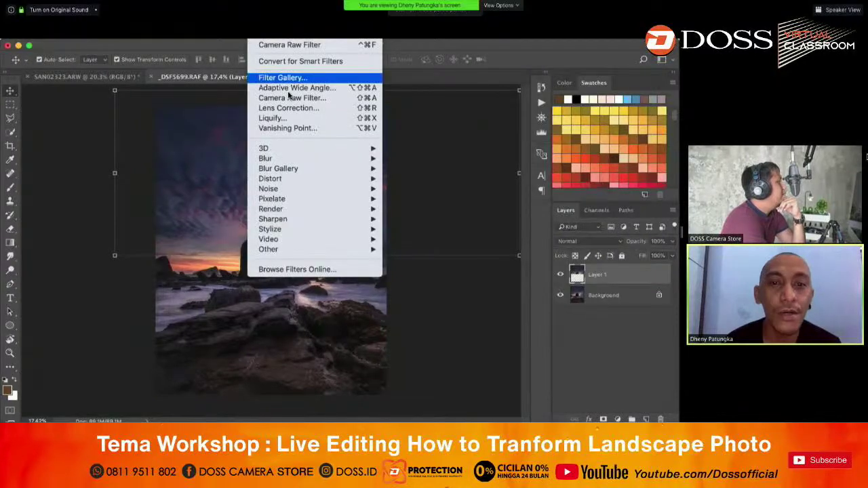
{"action": "left_click", "coordinate": [289, 121]}
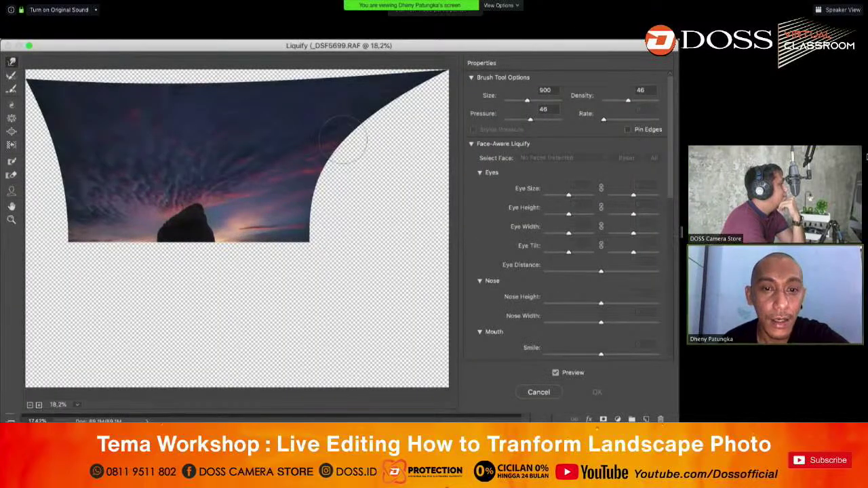
{"action": "key", "text": "bracketright"}
{"action": "key", "text": "bracketright"}
{"action": "key", "text": "bracketright"}
{"action": "key", "text": "bracketright"}
{"action": "key", "text": "bracketright"}
{"action": "key", "text": "bracketright"}
{"action": "mouse_move", "coordinate": [335, 143]}
{"action": "left_mouse_down"}
{"action": "mouse_move", "coordinate": [343, 149]}
{"action": "mouse_move", "coordinate": [266, 141]}
{"action": "mouse_move", "coordinate": [255, 166]}
{"action": "mouse_move", "coordinate": [243, 163]}
{"action": "left_mouse_up"}
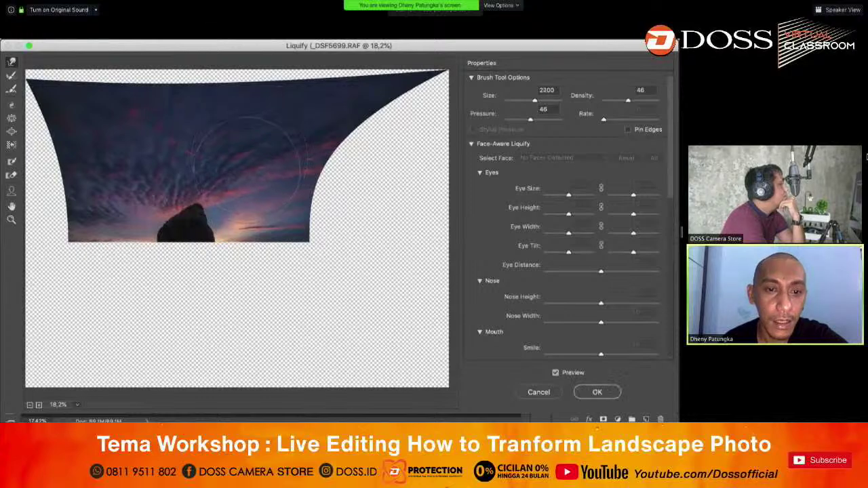
- Keep pushing the clouds above and right of the rock in Liquify, reducing the brush size to 1800
{"action": "key", "text": "bracketleft"}
{"action": "key", "text": "bracketleft"}
{"action": "key", "text": "bracketleft"}
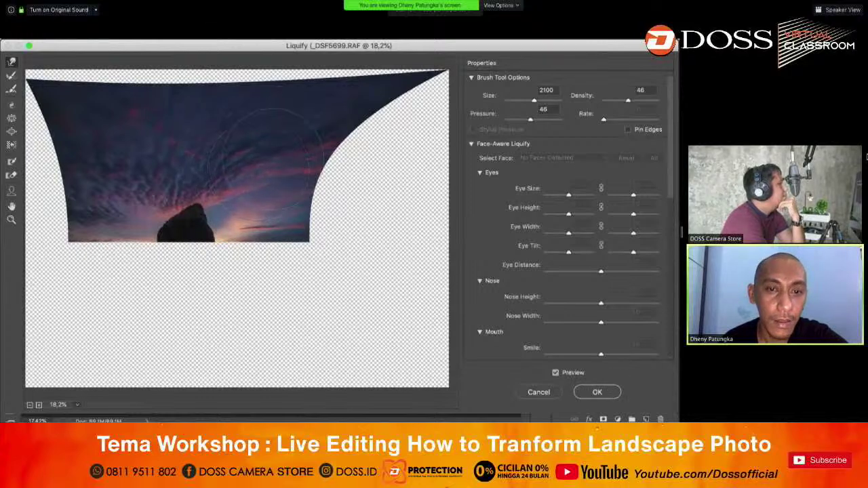
{"action": "key", "text": "bracketleft"}
{"action": "key", "text": "bracketleft"}
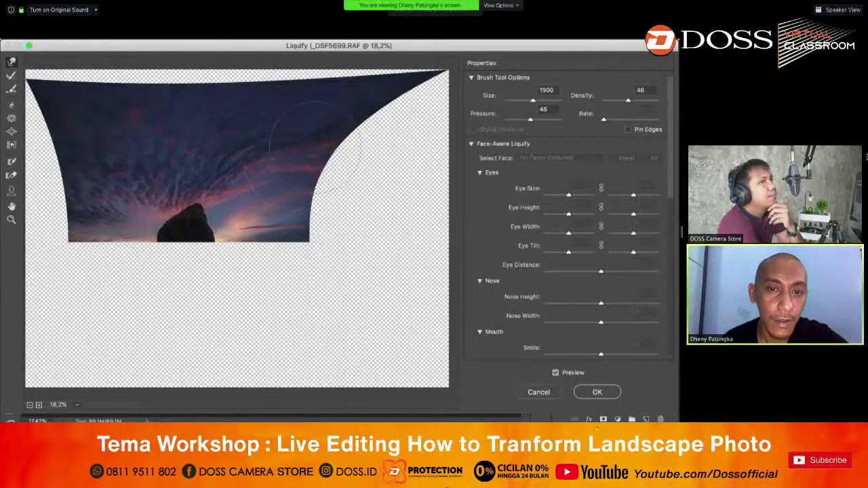
{"action": "key", "text": "bracketleft"}
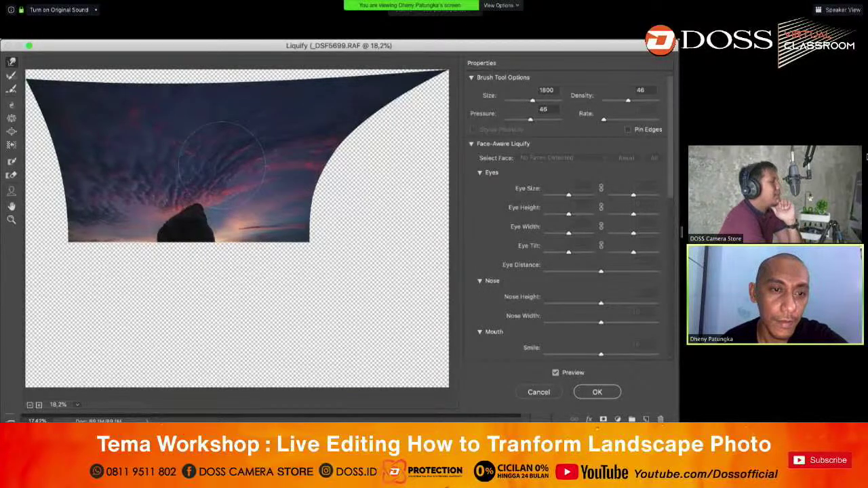
- Push the upper left part of the sky with Liquify at brush sizes 2200 and 2100, and apply the distortion
{"action": "key", "text": "bracketright"}
{"action": "key", "text": "bracketright"}
{"action": "key", "text": "bracketright"}
{"action": "key", "text": "bracketright"}
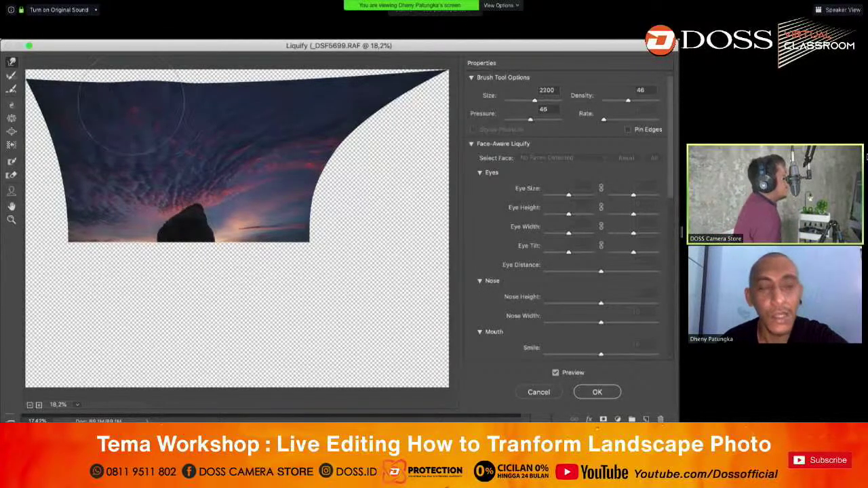
{"action": "key", "text": "bracketleft"}
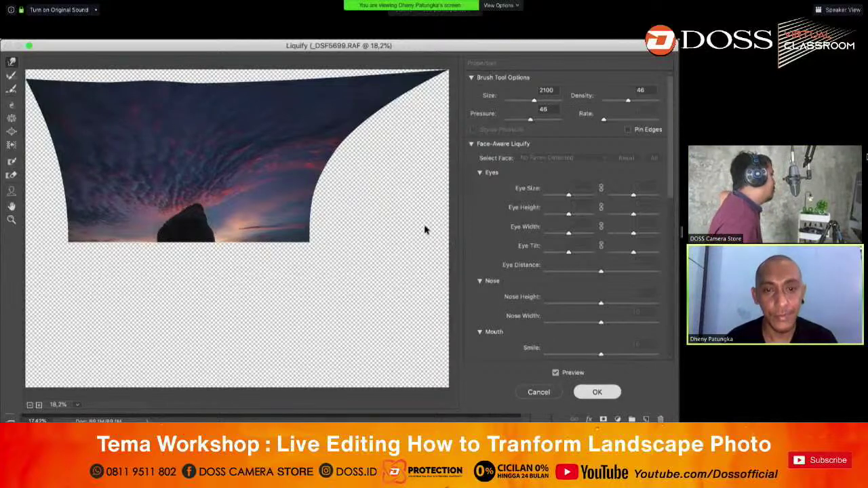
{"action": "key", "text": "Return"}
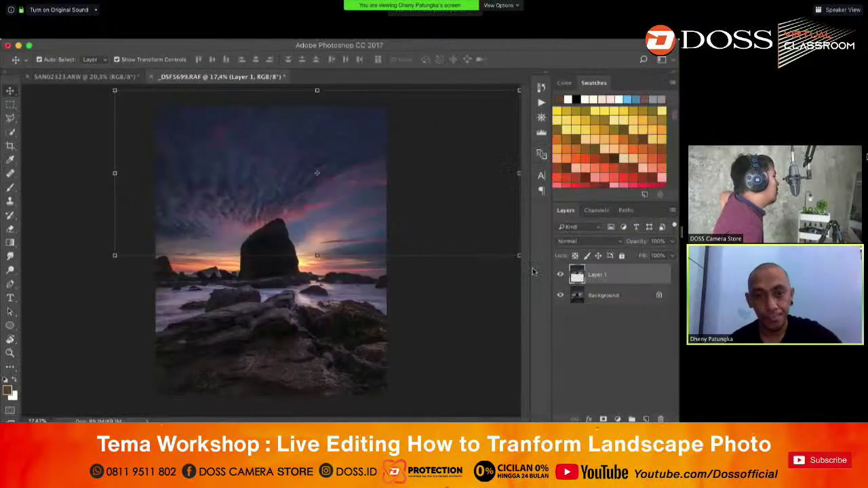
- Compare the photo with and without the reshaped sky layer and delete that layer
{"action": "left_click", "coordinate": [560, 274]}
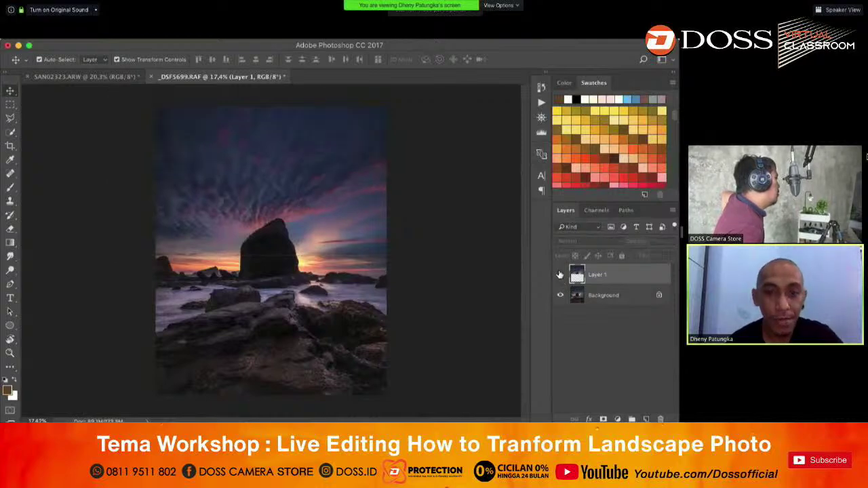
{"action": "left_click", "coordinate": [560, 274]}
{"action": "left_click", "coordinate": [559, 274]}
{"action": "left_click", "coordinate": [559, 274]}
{"action": "left_click", "coordinate": [559, 273]}
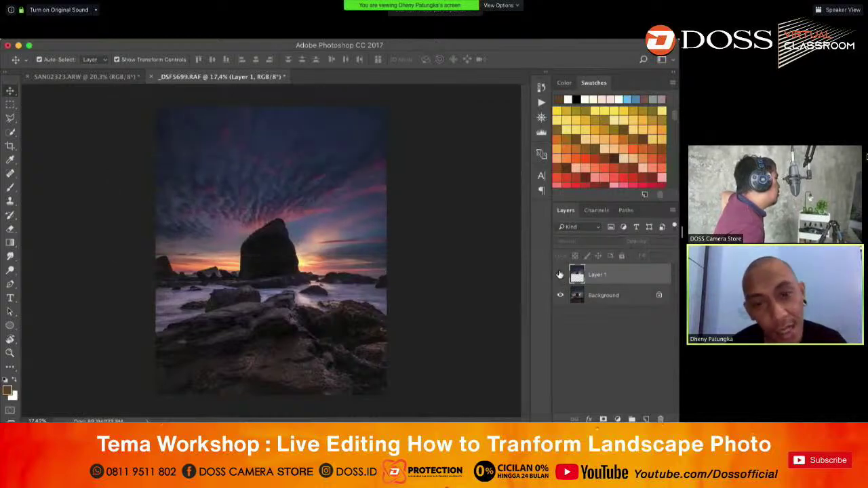
{"action": "left_click", "coordinate": [559, 273]}
{"action": "left_click", "coordinate": [559, 274]}
{"action": "left_click", "coordinate": [559, 273]}
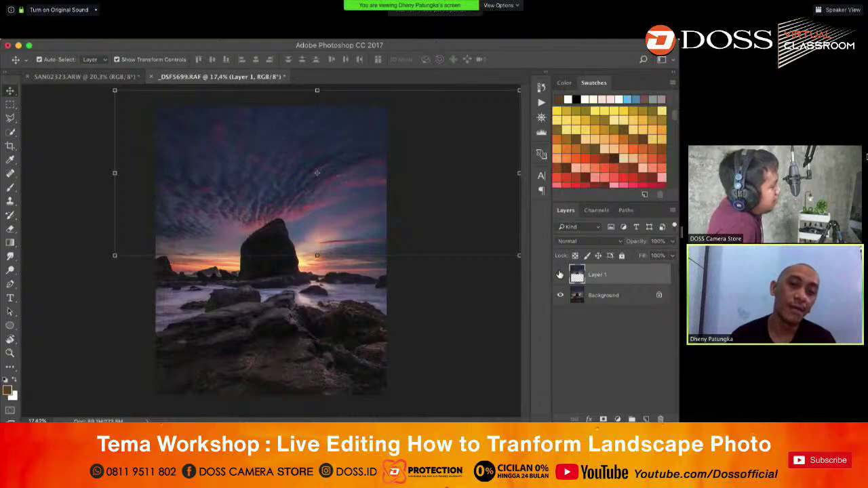
{"action": "left_click", "coordinate": [559, 274]}
{"action": "left_click", "coordinate": [559, 274]}
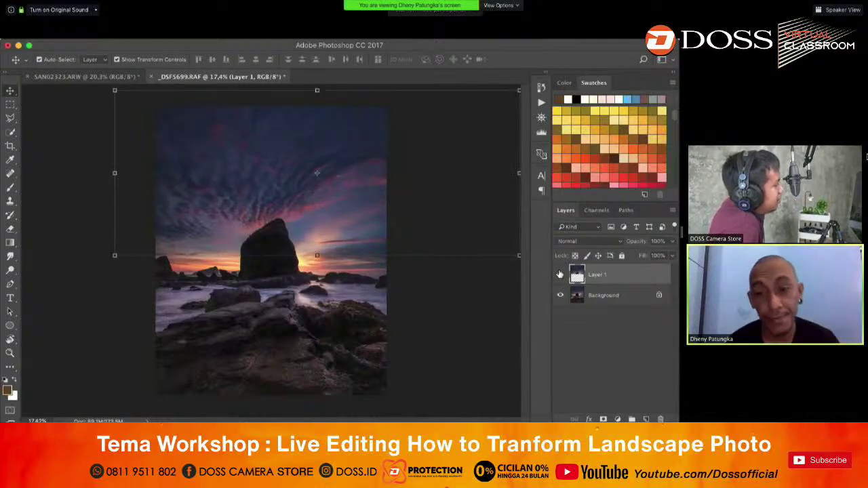
{"action": "left_click", "coordinate": [559, 274]}
{"action": "left_click", "coordinate": [560, 274]}
{"action": "left_click", "coordinate": [559, 274]}
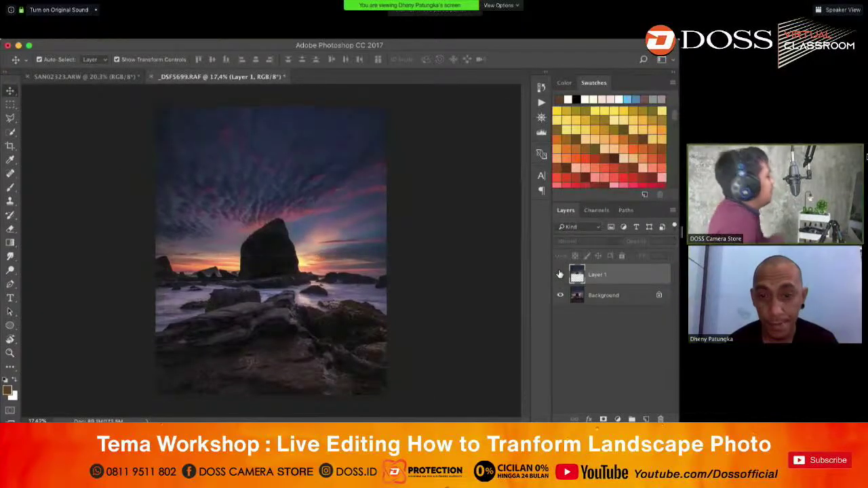
{"action": "key", "text": "Delete"}
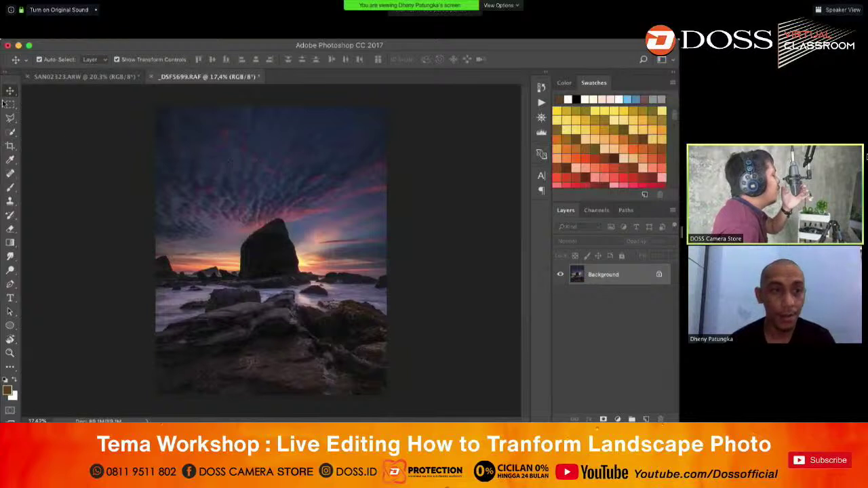
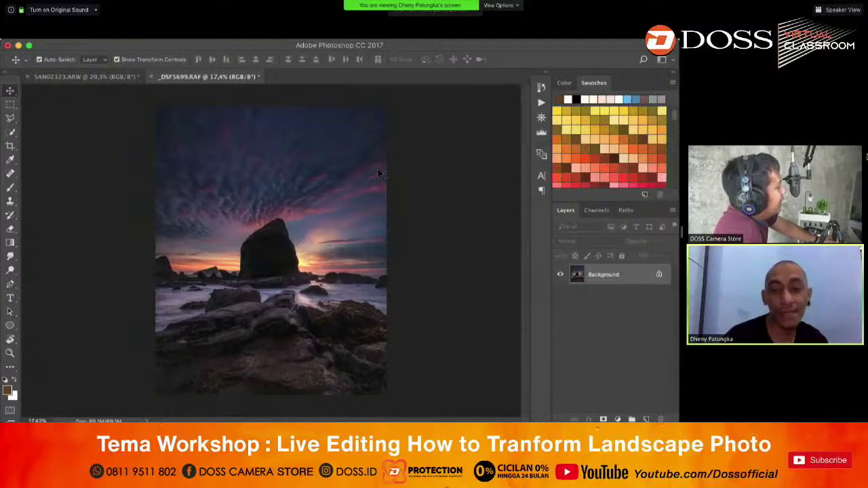
- Add a Curves adjustment layer that darkens the photo by lowering the midtones, with the black point raised slightly
{"action": "left_click", "coordinate": [618, 419]}
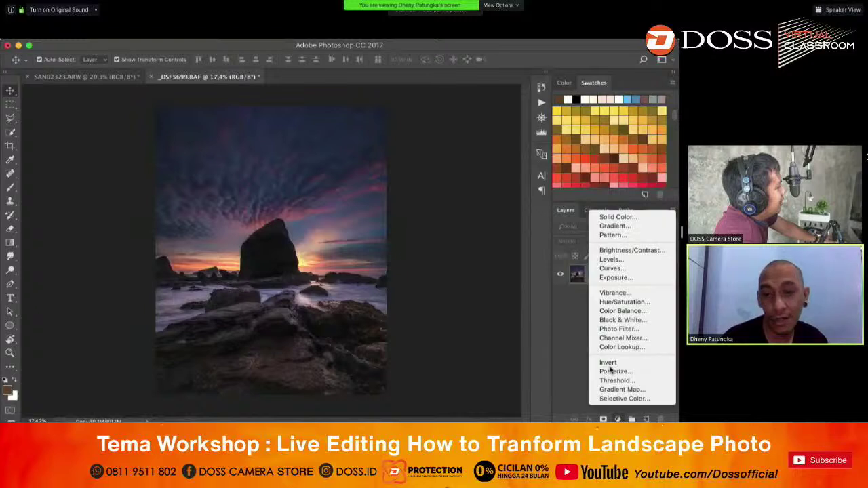
{"action": "left_click", "coordinate": [612, 268]}
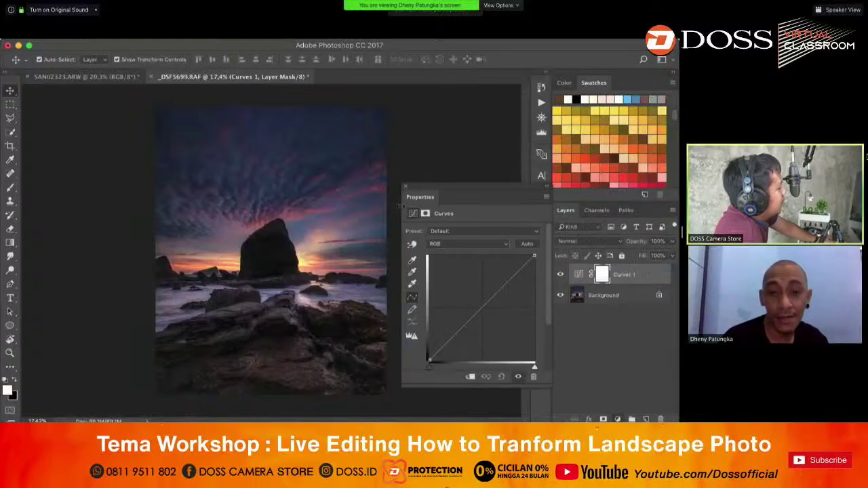
{"action": "left_click", "coordinate": [487, 314]}
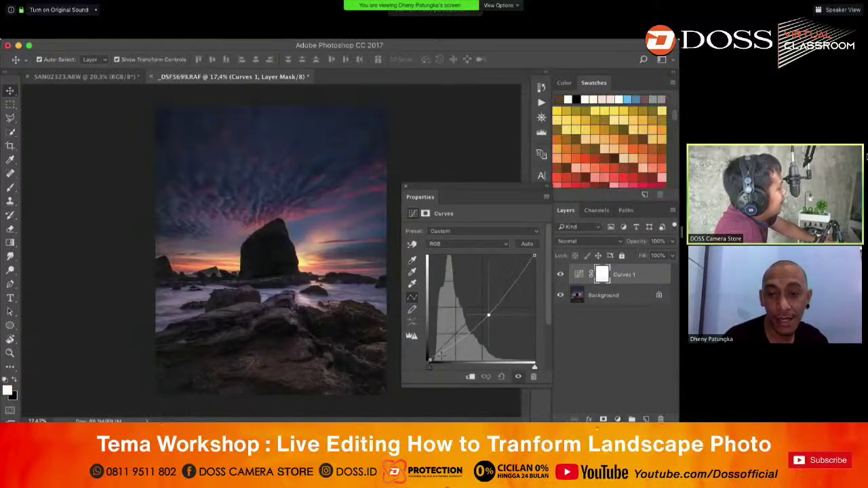
{"action": "left_click_drag", "start_coordinate": [429, 361], "coordinate": [430, 350]}
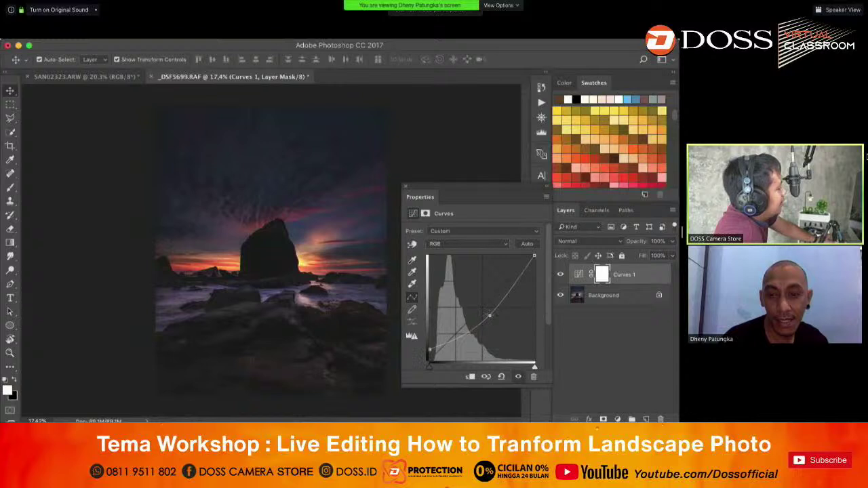
{"action": "mouse_move", "coordinate": [489, 315]}
{"action": "left_mouse_down"}
{"action": "mouse_move", "coordinate": [479, 303]}
{"action": "mouse_move", "coordinate": [489, 317]}
{"action": "left_mouse_up"}
{"action": "left_click", "coordinate": [404, 188]}
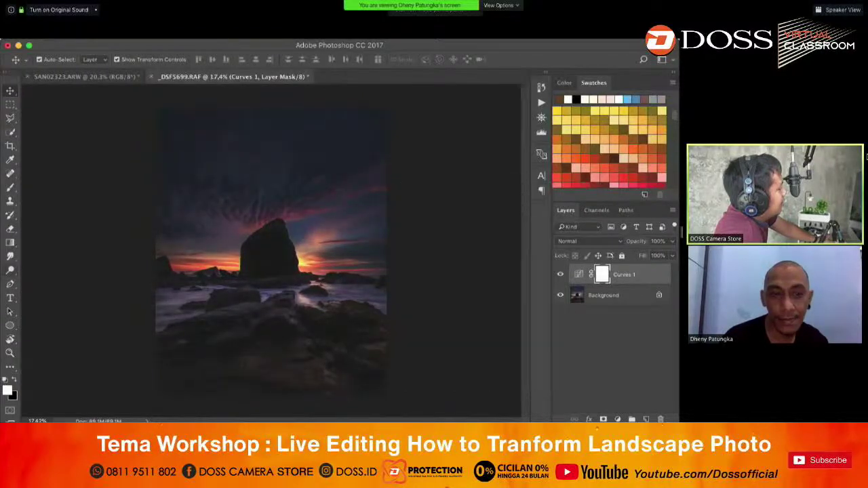
- Mask the Curves layer with a radial black-to-white gradient from the rock's base past the lower right corner, and lower its opacity to about 58%
{"action": "key", "text": "g"}
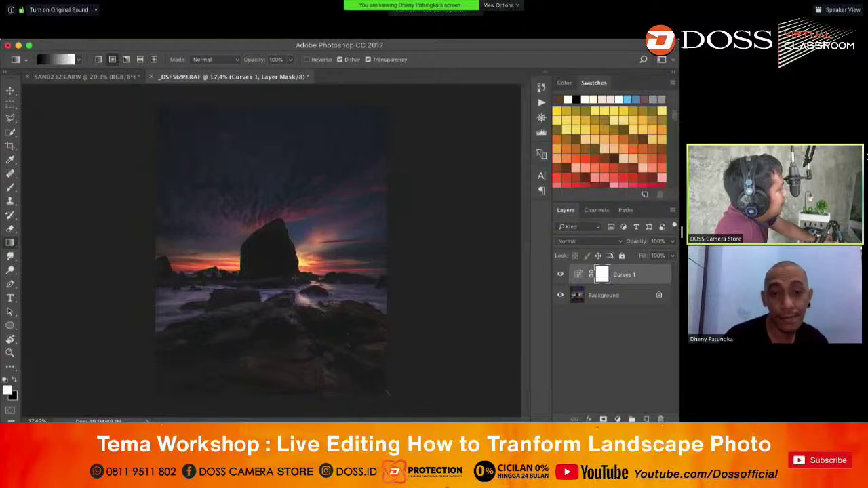
{"action": "mouse_move", "coordinate": [295, 277]}
{"action": "left_mouse_down"}
{"action": "mouse_move", "coordinate": [265, 254]}
{"action": "mouse_move", "coordinate": [335, 351]}
{"action": "mouse_move", "coordinate": [396, 410]}
{"action": "left_mouse_up"}
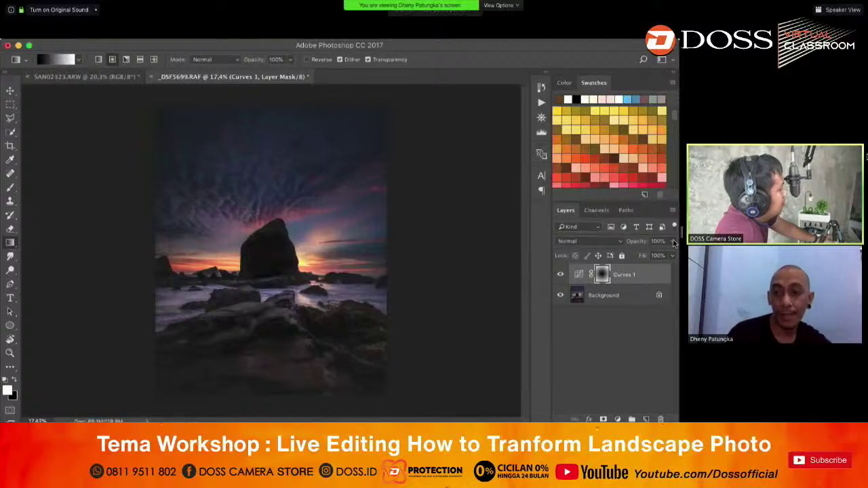
{"action": "left_click_drag", "start_coordinate": [672, 241], "coordinate": [660, 254]}
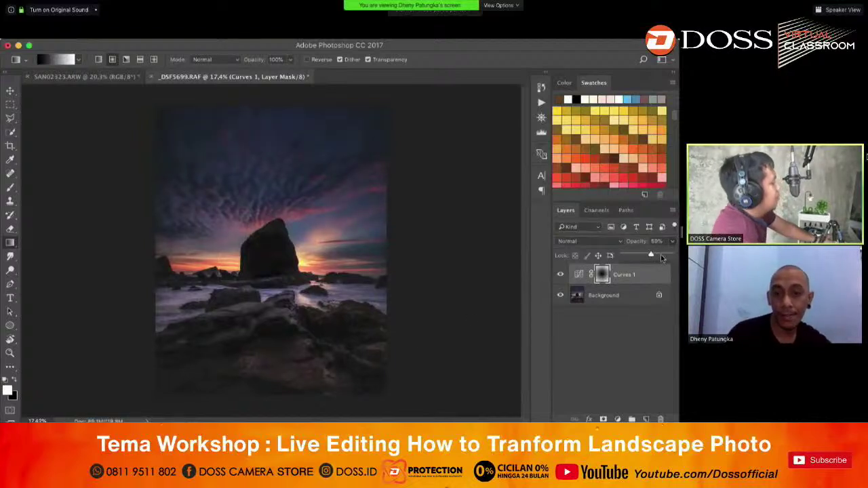
- Add a Selective Color adjustment layer and set its Blacks to Yellow +4% and Cyan +1%
{"action": "left_click", "coordinate": [617, 419]}
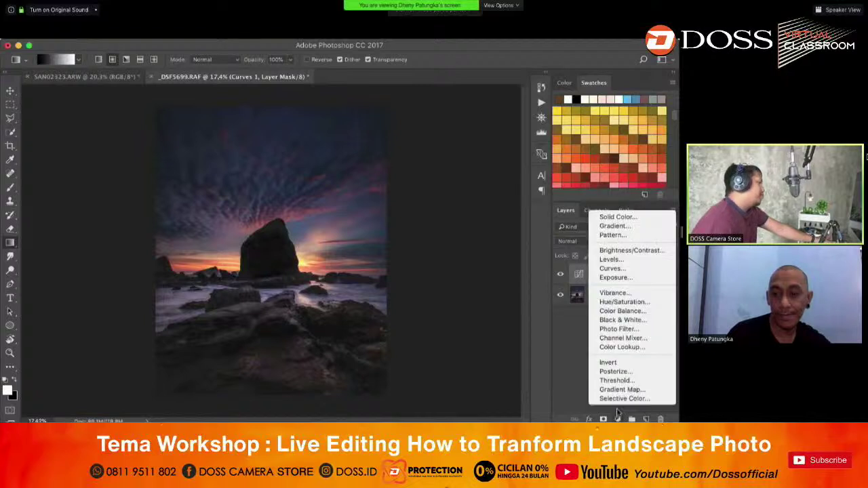
{"action": "left_click", "coordinate": [469, 259]}
{"action": "left_click", "coordinate": [468, 243]}
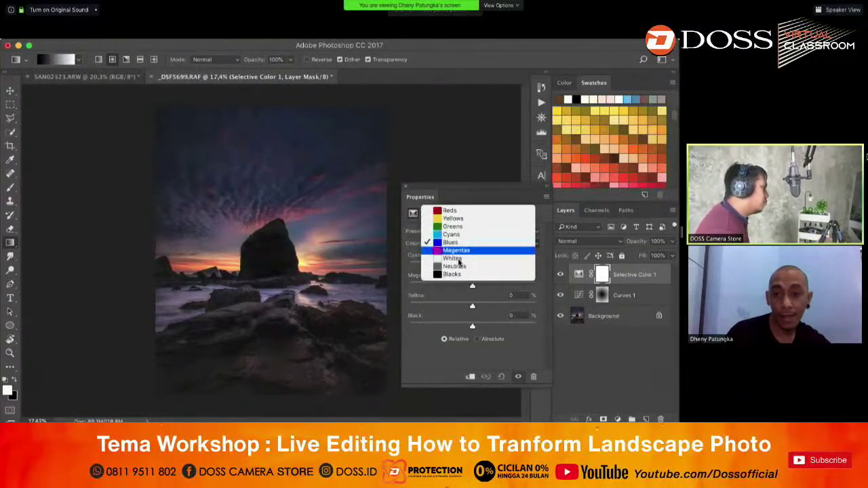
{"action": "left_click", "coordinate": [471, 274]}
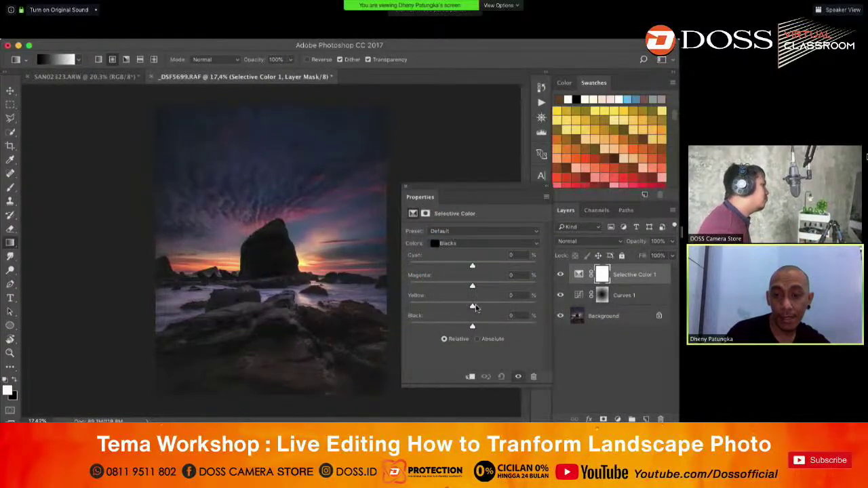
{"action": "left_click_drag", "start_coordinate": [473, 307], "coordinate": [475, 309]}
{"action": "left_click_drag", "start_coordinate": [472, 267], "coordinate": [473, 268]}
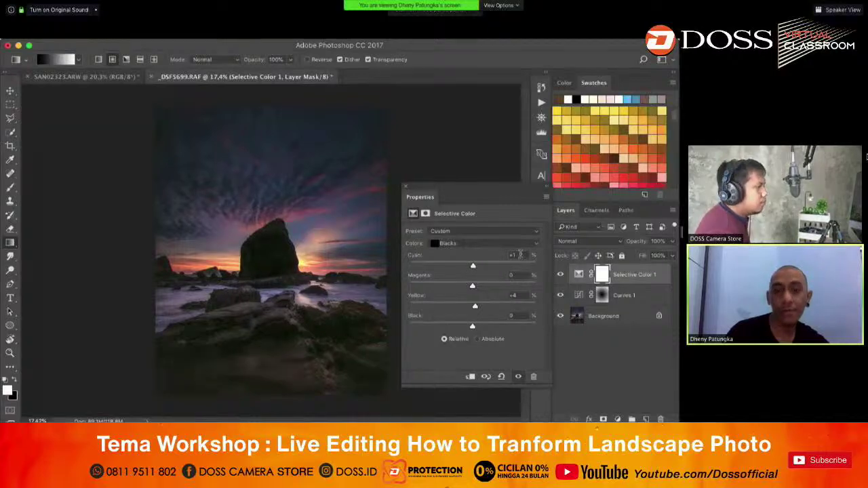
- Set the Blacks to Cyan 0% and Yellow +2% in the Selective Color layer, and flatten the image
{"action": "left_click", "coordinate": [513, 255]}
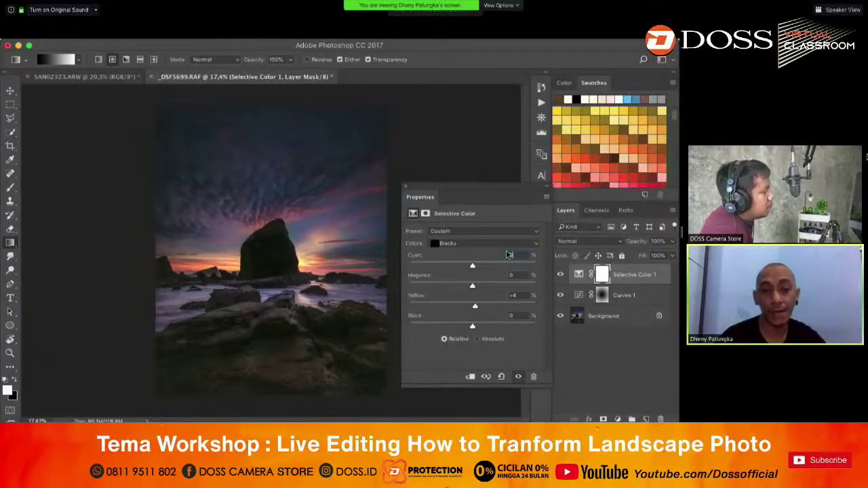
{"action": "type", "text": "0"}
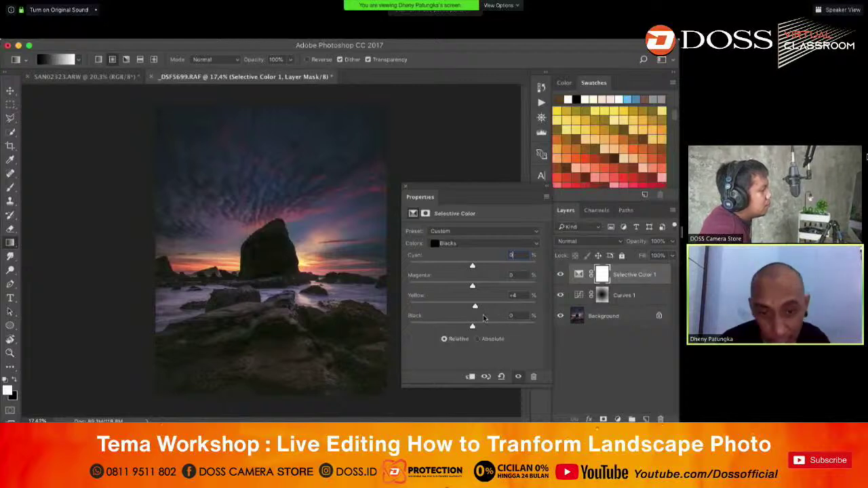
{"action": "left_click_drag", "start_coordinate": [475, 306], "coordinate": [474, 306]}
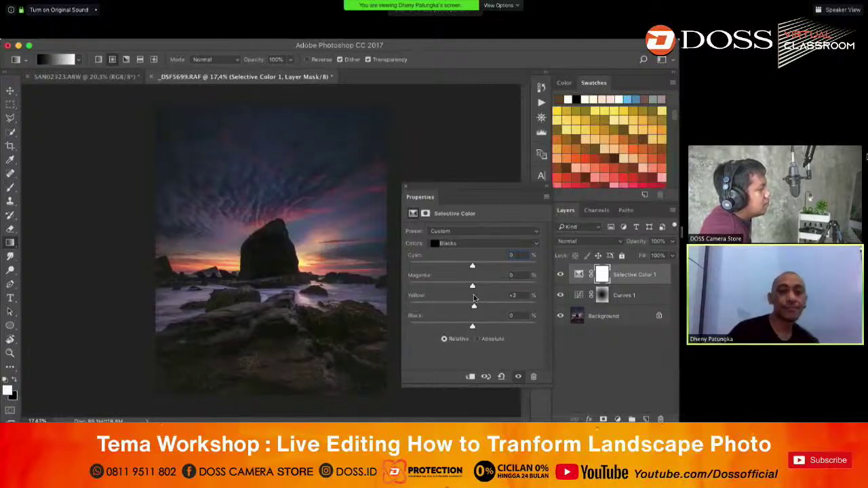
{"action": "left_click", "coordinate": [404, 185]}
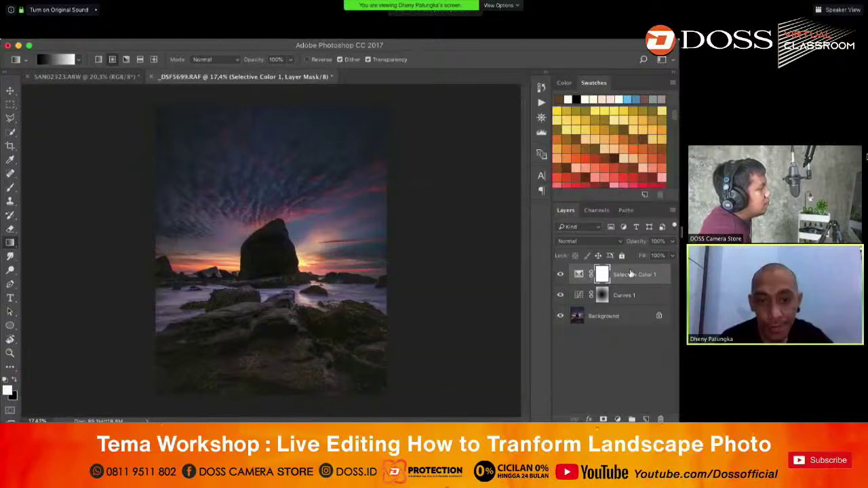
{"action": "right_click", "coordinate": [614, 338]}
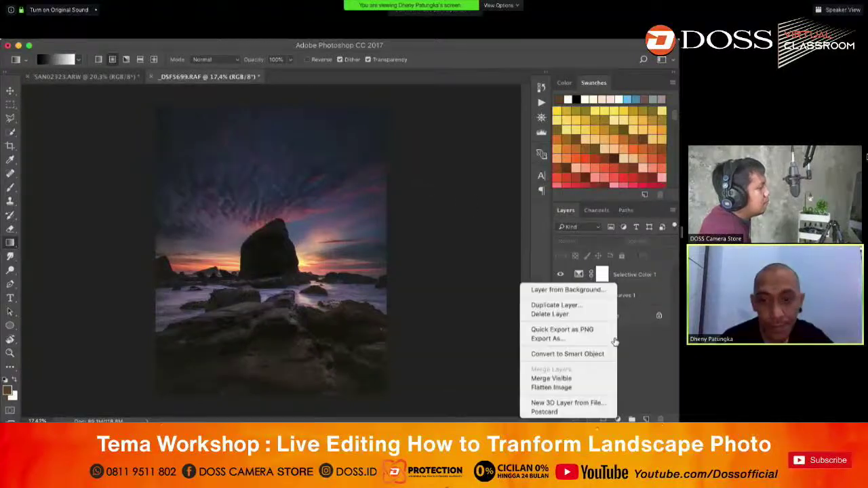
{"action": "left_click", "coordinate": [577, 388]}
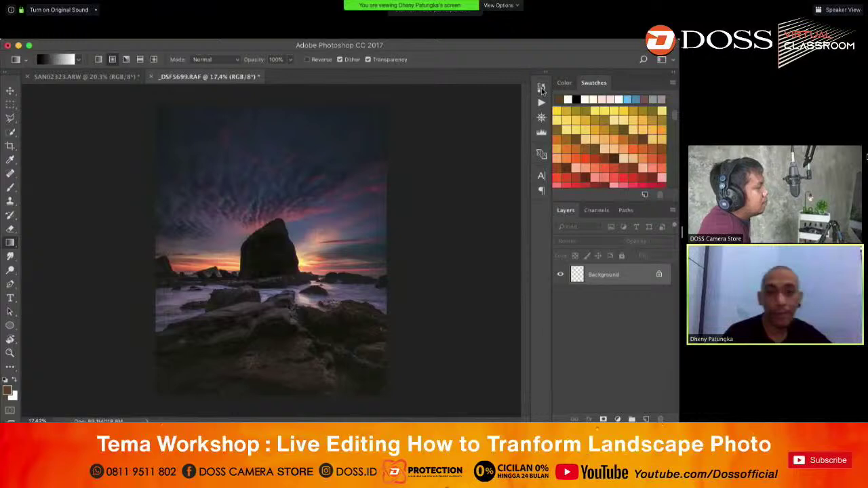
- Compare the photo's originally opened state with the latest flattened state through the history
{"action": "left_click", "coordinate": [541, 87]}
{"action": "scroll", "coordinate": [529, 95], "scroll_direction": "up", "scroll_amount": 5}
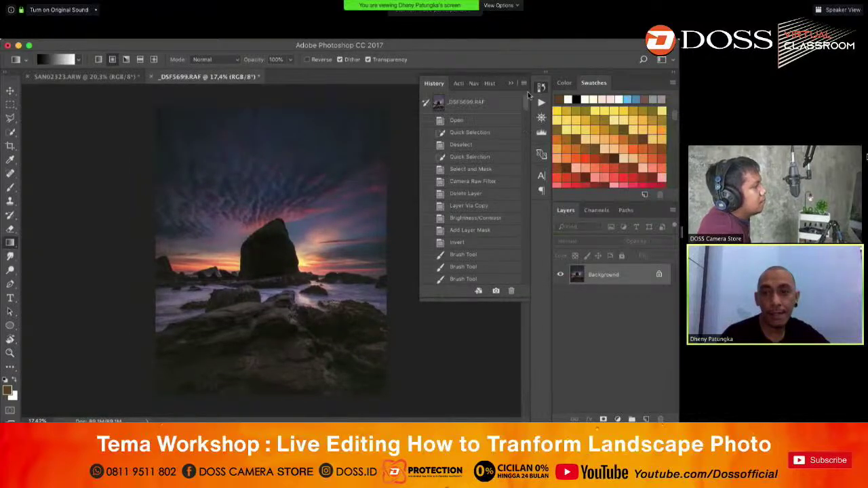
{"action": "left_click", "coordinate": [499, 105]}
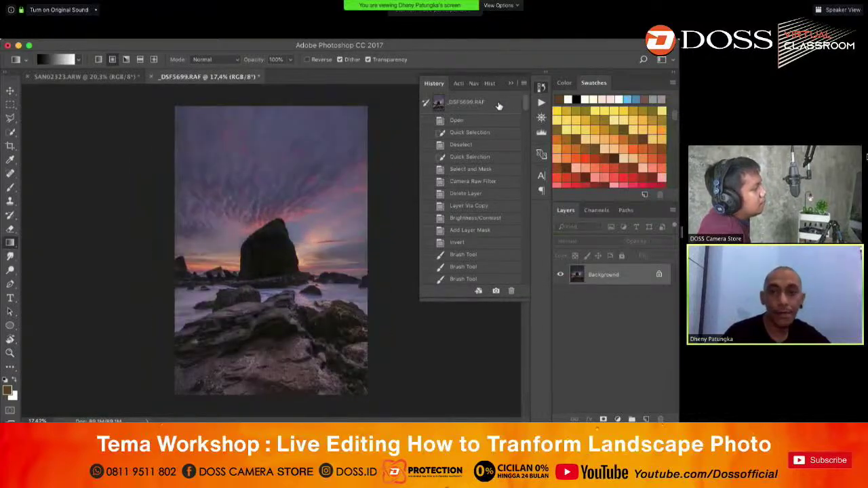
{"action": "scroll", "coordinate": [483, 196], "scroll_direction": "down", "scroll_amount": 10}
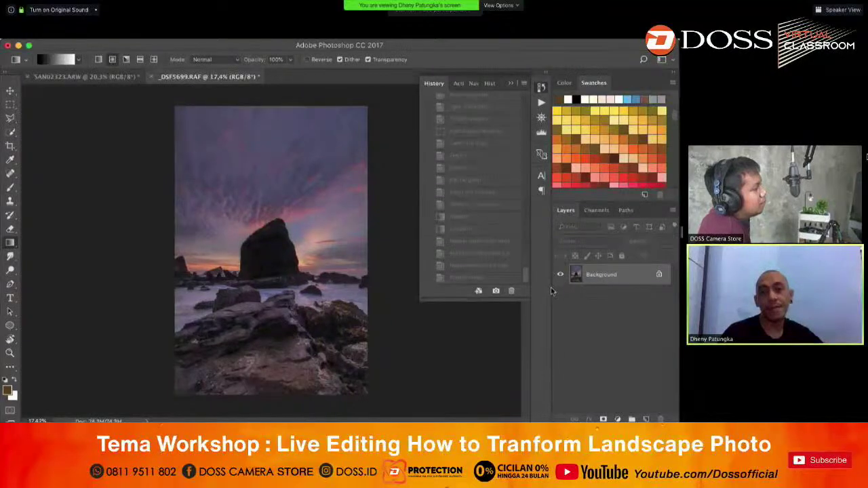
{"action": "left_click", "coordinate": [488, 277]}
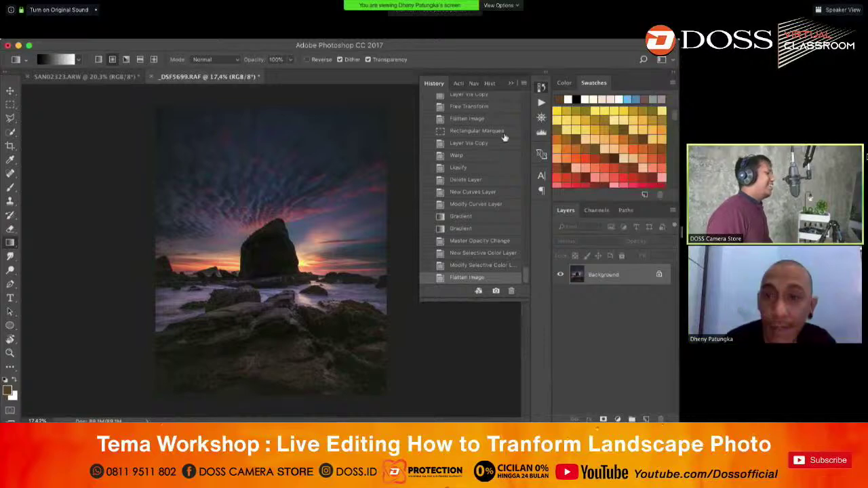
- Examine the foreground rocks and the shoreline to the right of the big rock up close, and return to the whole photo
{"action": "left_click", "coordinate": [514, 84]}
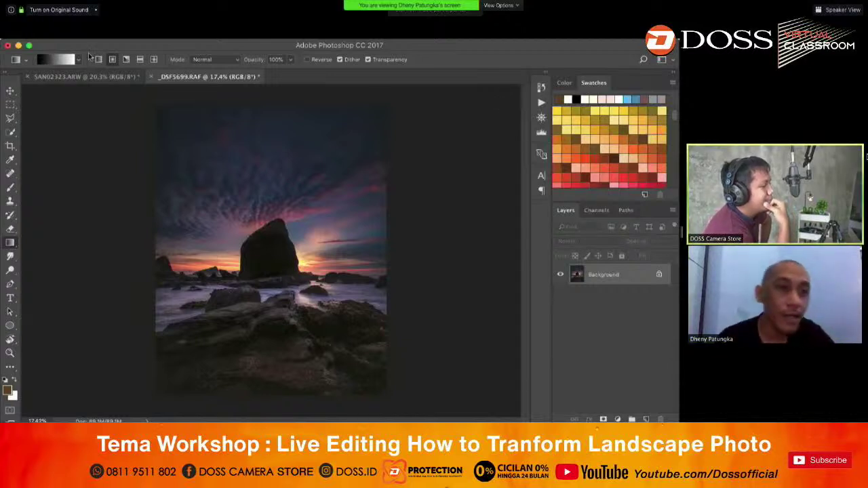
{"action": "left_click", "coordinate": [10, 90]}
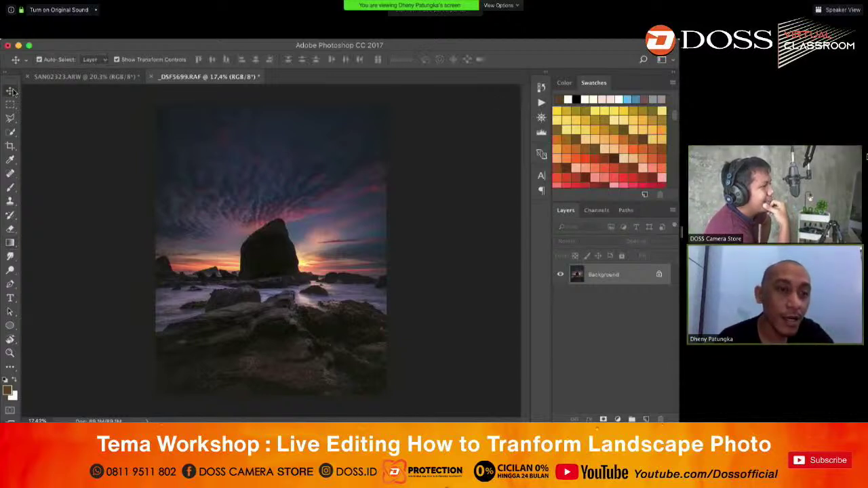
{"action": "left_click", "coordinate": [10, 353]}
{"action": "left_click", "coordinate": [357, 308]}
{"action": "left_click", "coordinate": [357, 308]}
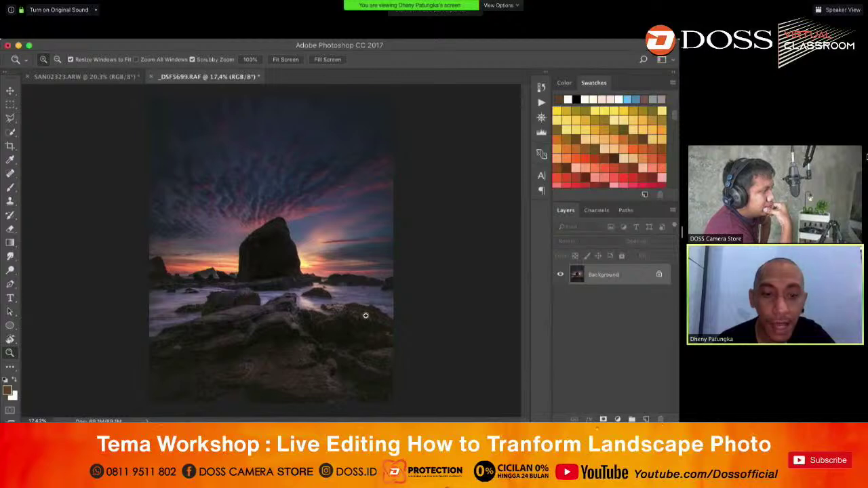
{"action": "left_click", "coordinate": [362, 306]}
{"action": "left_click", "coordinate": [351, 324]}
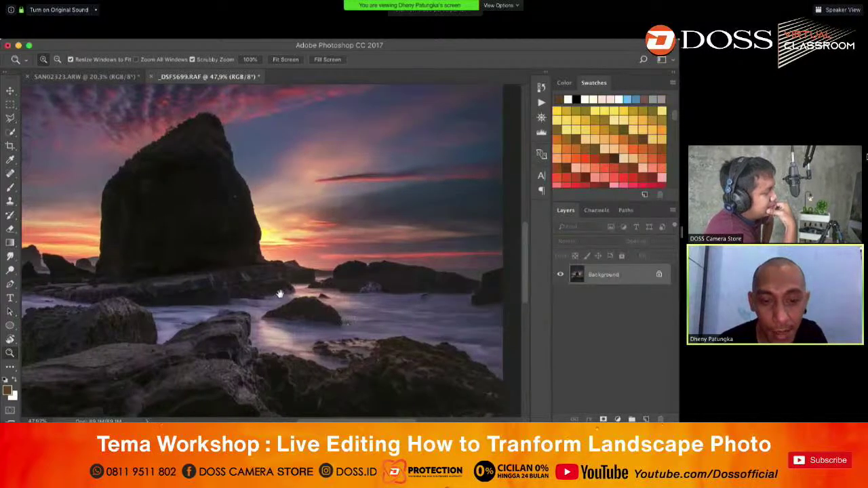
{"action": "scroll", "coordinate": [274, 256], "scroll_direction": "right", "scroll_amount": 5}
{"action": "scroll", "coordinate": [274, 256], "scroll_direction": "down", "scroll_amount": 2}
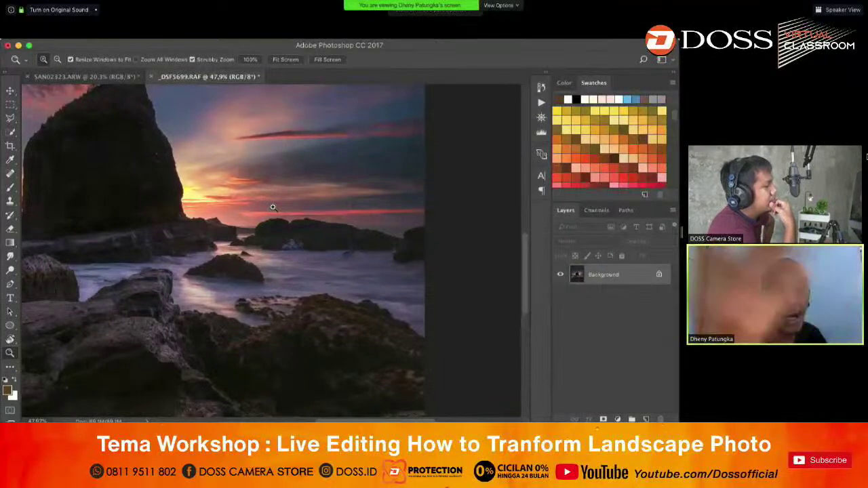
{"action": "left_click_drag", "start_coordinate": [265, 201], "coordinate": [156, 163]}
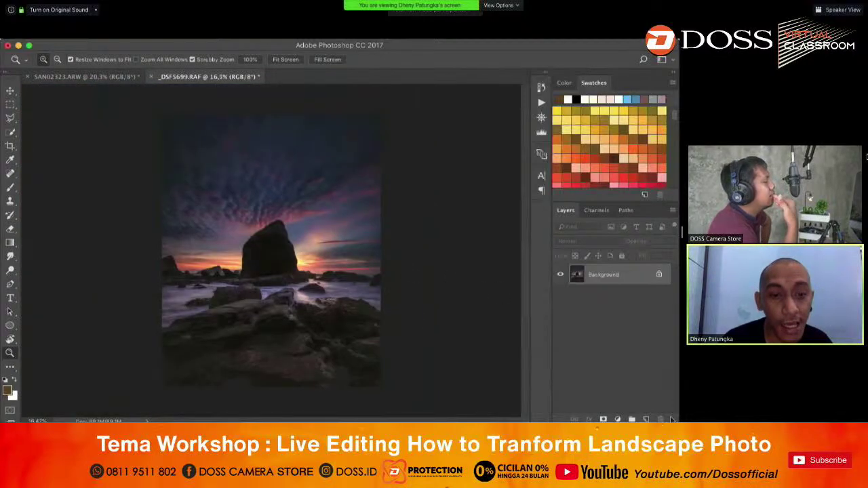
- Add a Curves adjustment layer that brightens the midtones, and invert its mask to black
{"action": "left_click", "coordinate": [617, 419]}
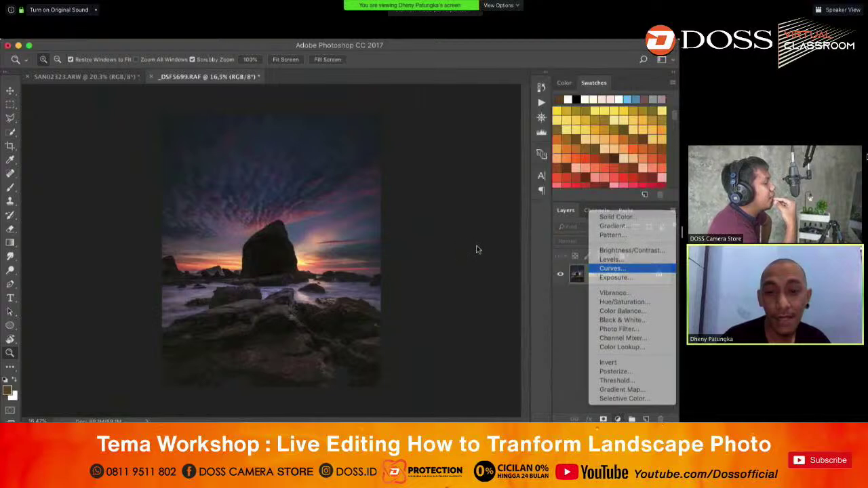
{"action": "left_click", "coordinate": [619, 270]}
{"action": "left_click_drag", "start_coordinate": [476, 312], "coordinate": [469, 299]}
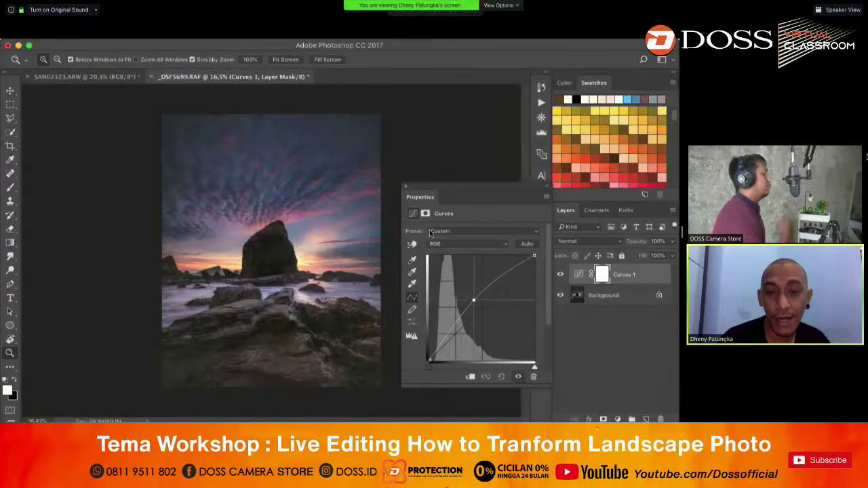
{"action": "key", "text": "ctrl+i"}
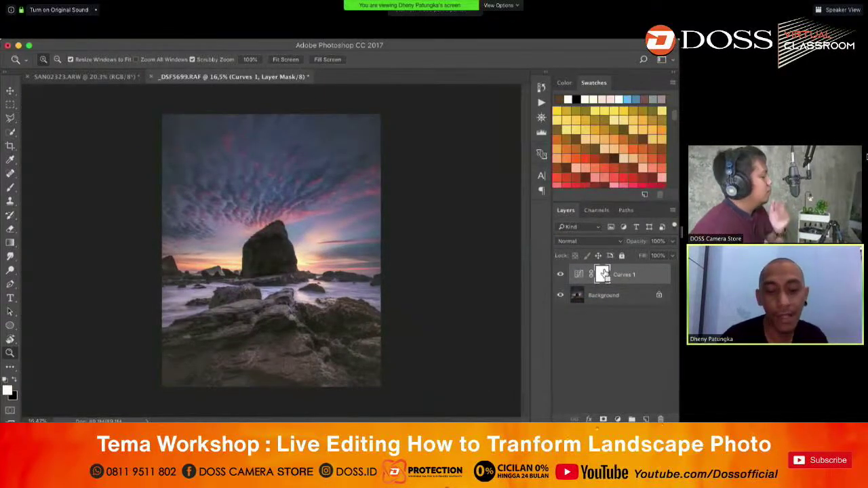
- Try linear gradients and an inverted mask on the Curves layer to limit its brightening to one area, and delete the layer
{"action": "left_click", "coordinate": [11, 242]}
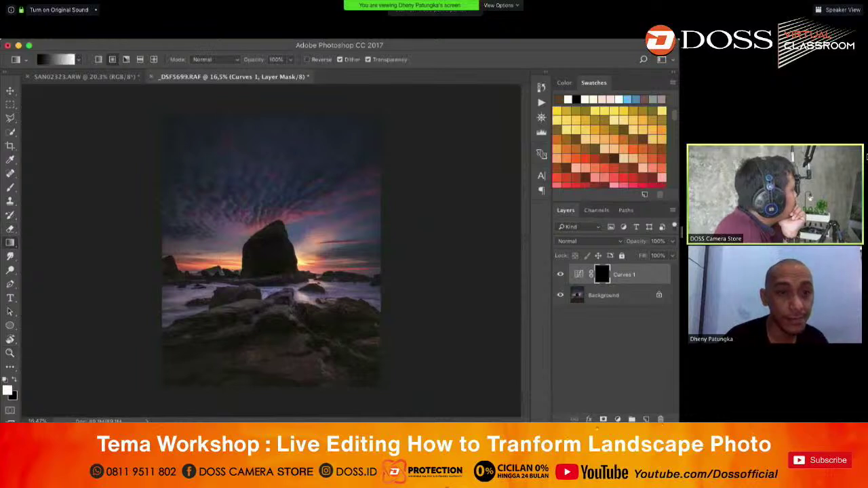
{"action": "left_click", "coordinate": [99, 59]}
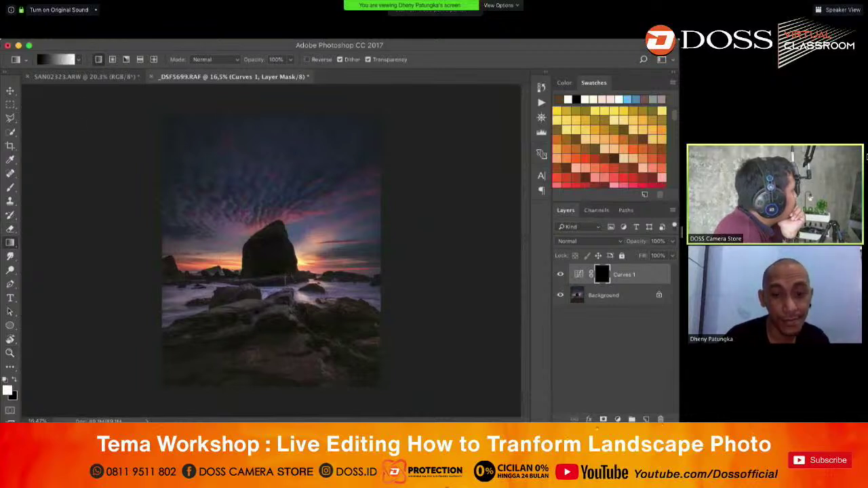
{"action": "left_click_drag", "start_coordinate": [284, 280], "coordinate": [275, 268]}
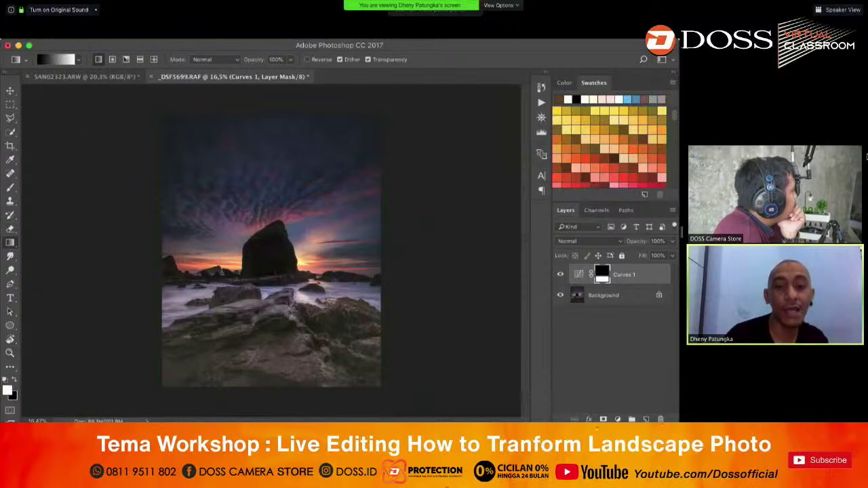
{"action": "left_click_drag", "start_coordinate": [275, 369], "coordinate": [275, 369]}
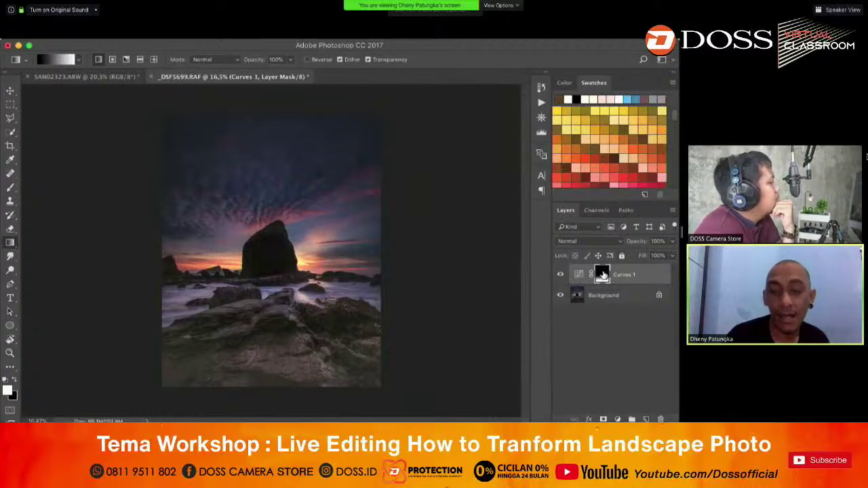
{"action": "key", "text": "ctrl+i"}
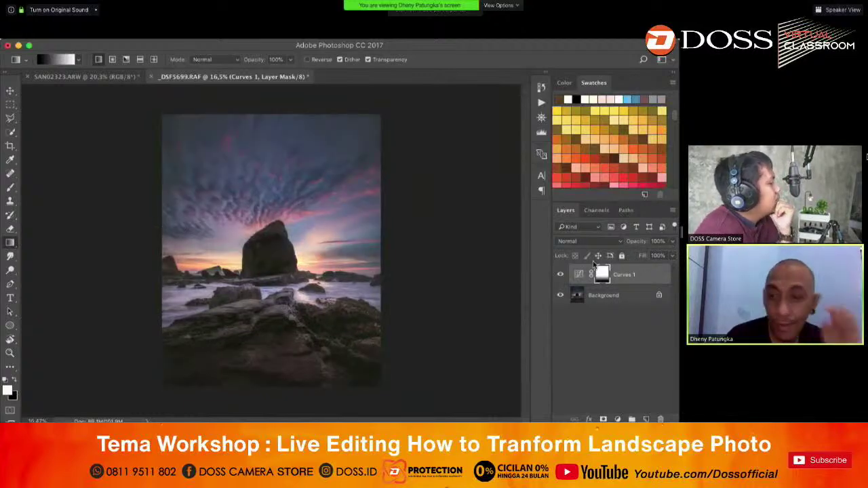
{"action": "key", "text": "Delete"}
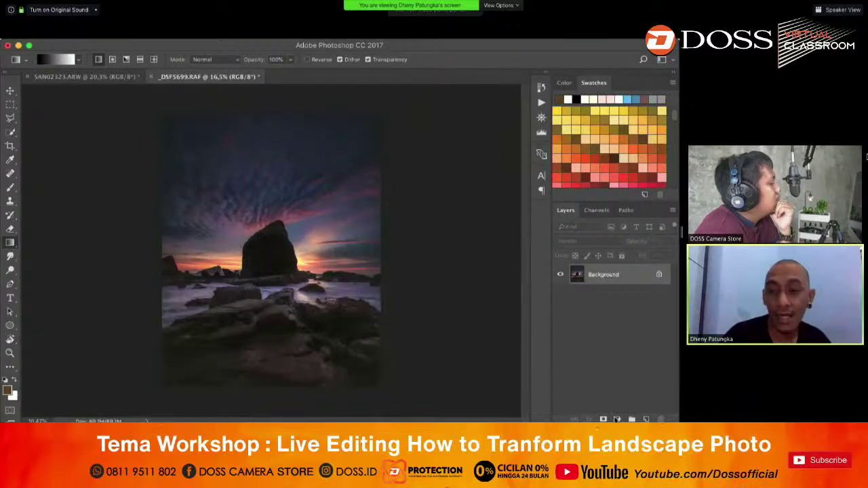
- Add a Brightness/Contrast adjustment layer with Brightness 50 and slightly raised Contrast, and invert its mask to black
{"action": "left_click", "coordinate": [617, 420]}
{"action": "left_click", "coordinate": [614, 248]}
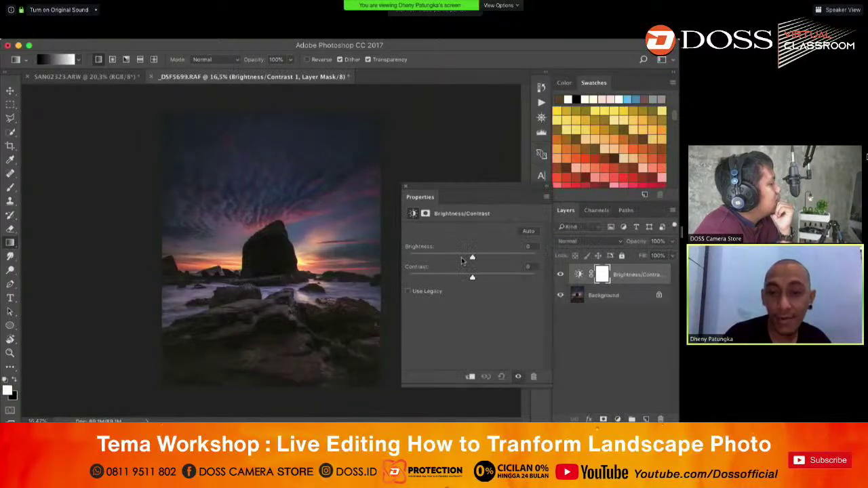
{"action": "left_click", "coordinate": [493, 258]}
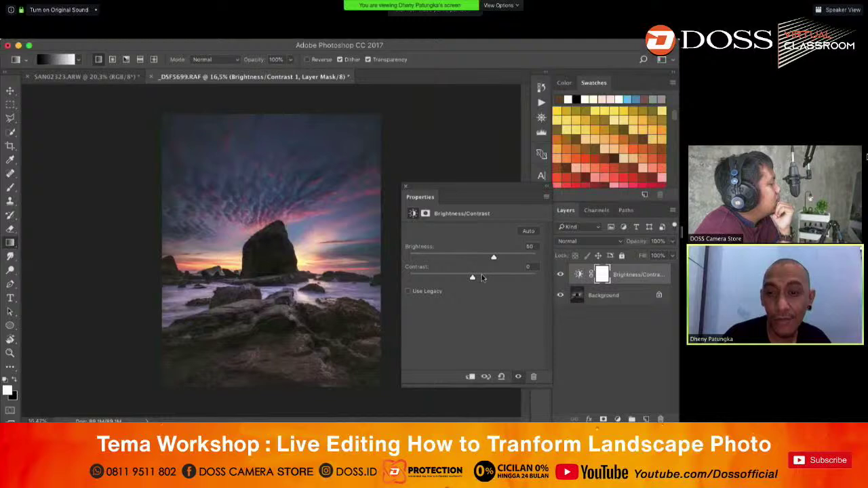
{"action": "left_click", "coordinate": [482, 277]}
{"action": "left_click", "coordinate": [406, 190]}
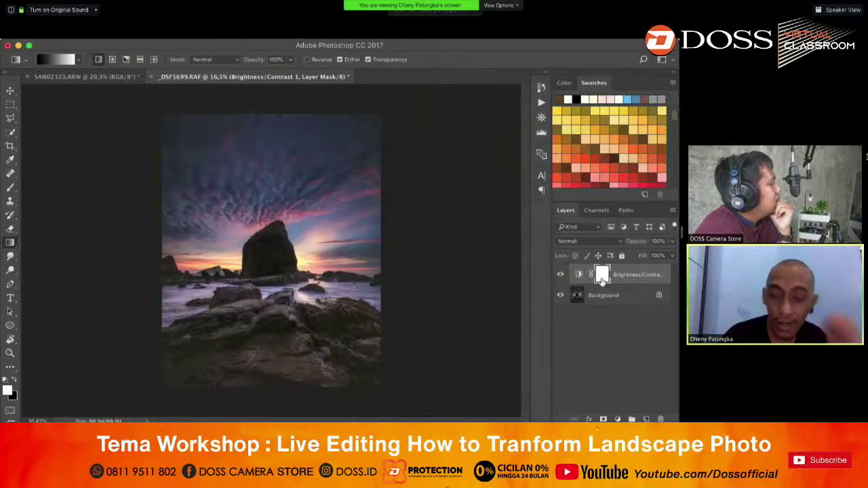
{"action": "key", "text": "super+i"}
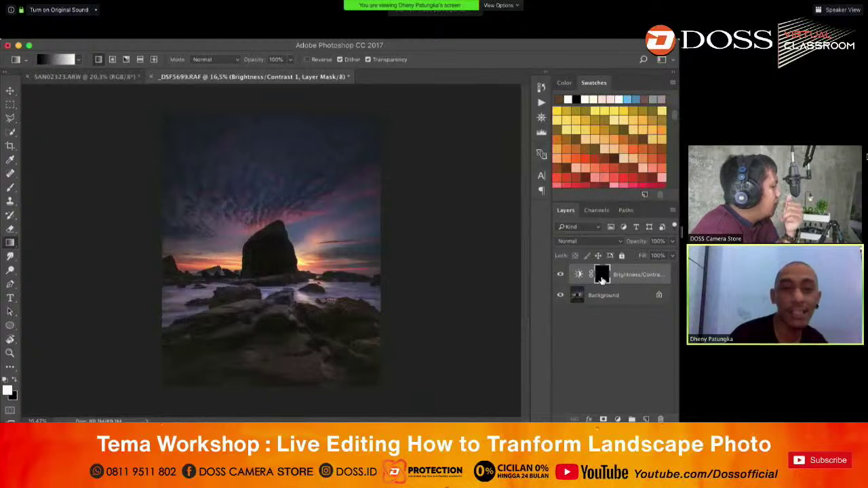
- Paint white over the foreground rocks on the Brightness/Contrast mask with a large soft brush at 40% opacity
{"action": "left_click", "coordinate": [10, 188]}
{"action": "key", "text": "bracketright"}
{"action": "key", "text": "bracketright"}
{"action": "key", "text": "bracketright"}
{"action": "key", "text": "bracketright"}
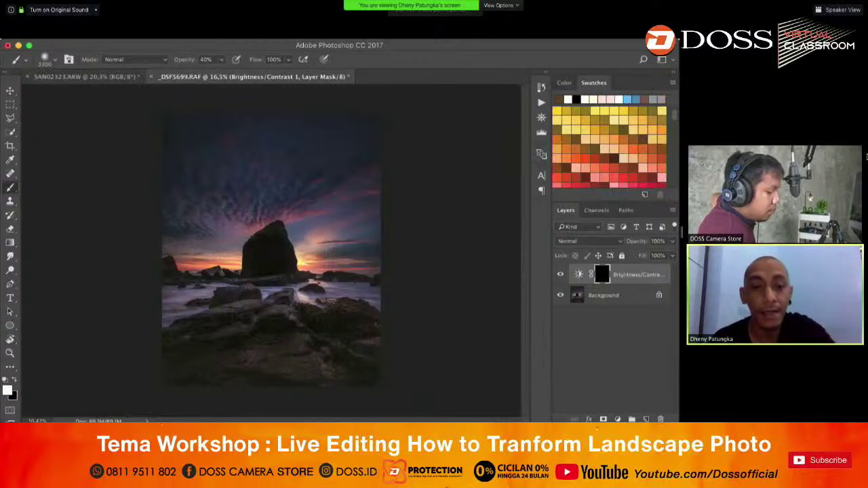
{"action": "left_click", "coordinate": [233, 320]}
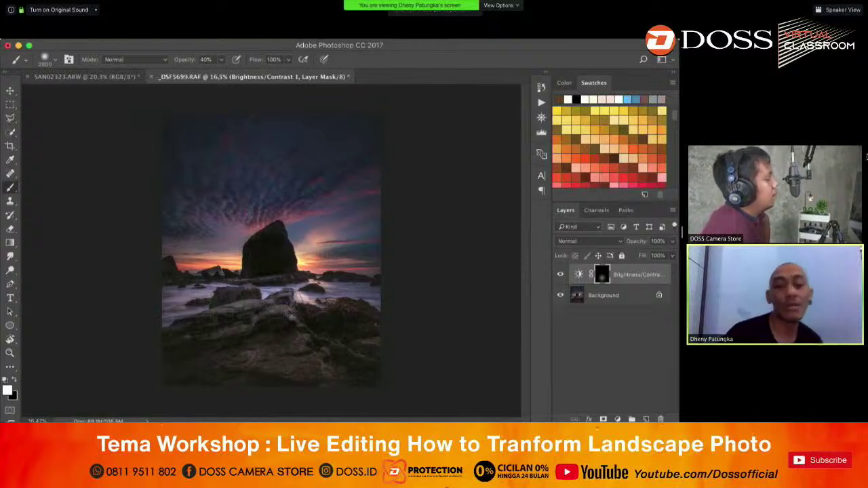
{"action": "left_click", "coordinate": [300, 296]}
{"action": "left_click", "coordinate": [344, 292]}
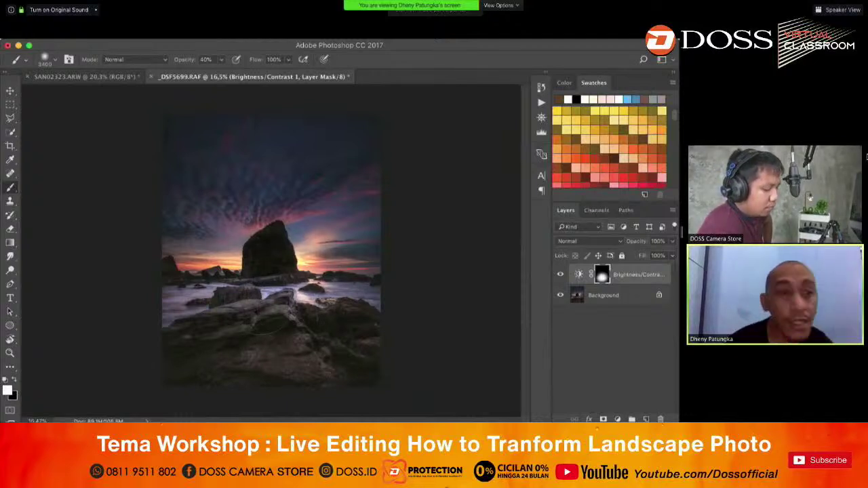
- Hide the Brightness/Contrast layer to compare its effect, and delete the layer
{"action": "left_click", "coordinate": [11, 90]}
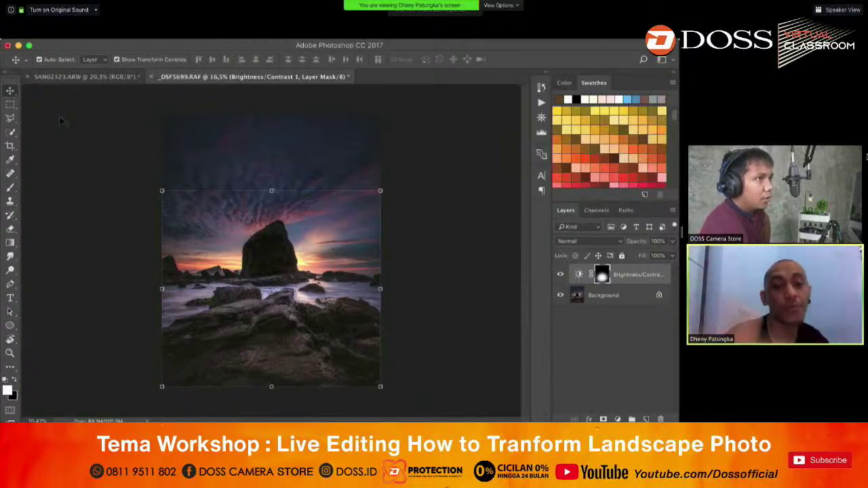
{"action": "left_click", "coordinate": [560, 275]}
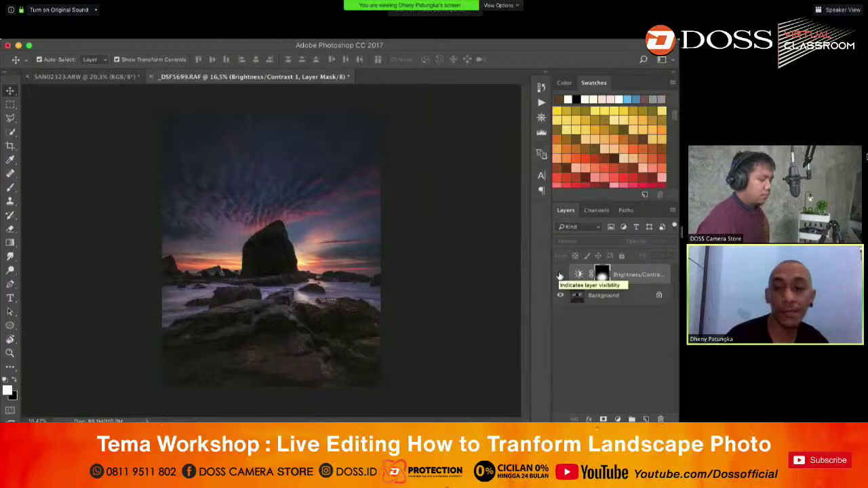
{"action": "key", "text": "Delete"}
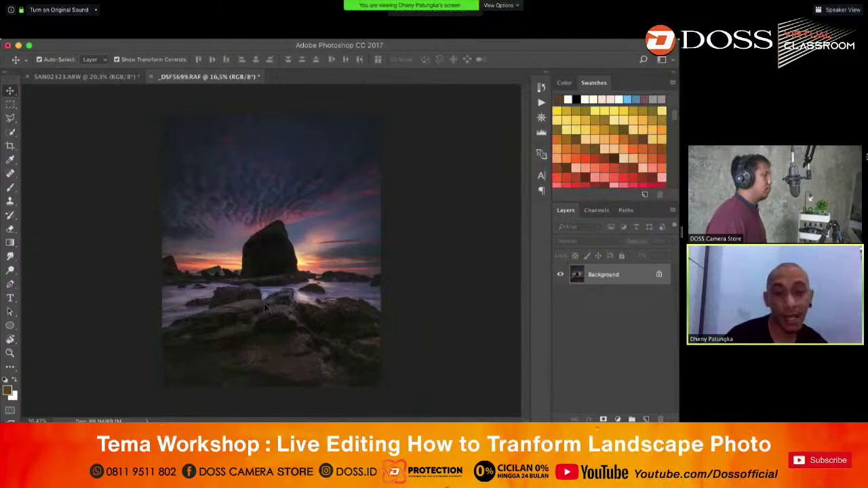
- Select the foreground rocks along the photo's lower part with Quick Selection and copy them to a new layer
{"action": "left_click", "coordinate": [10, 133]}
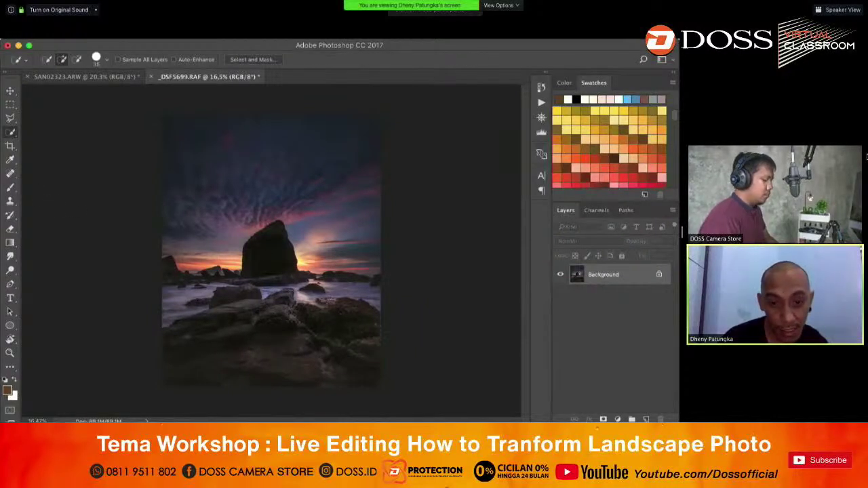
{"action": "left_click_drag", "start_coordinate": [262, 319], "coordinate": [174, 323]}
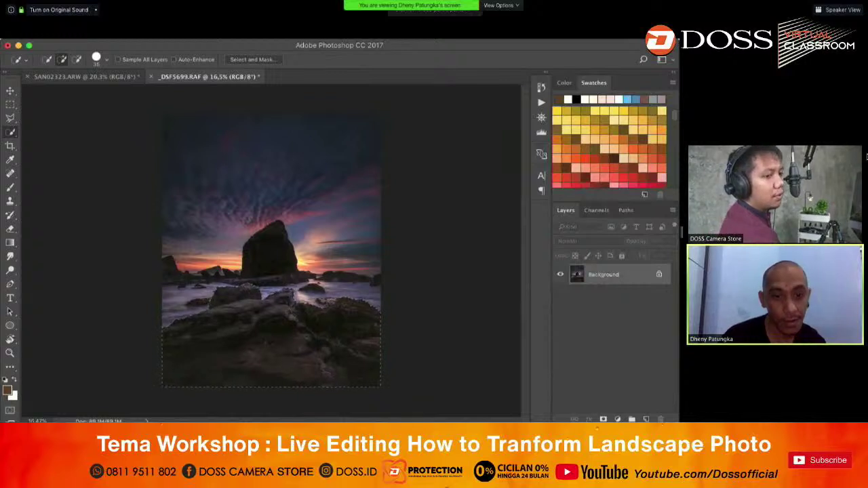
{"action": "key", "text": "super+j"}
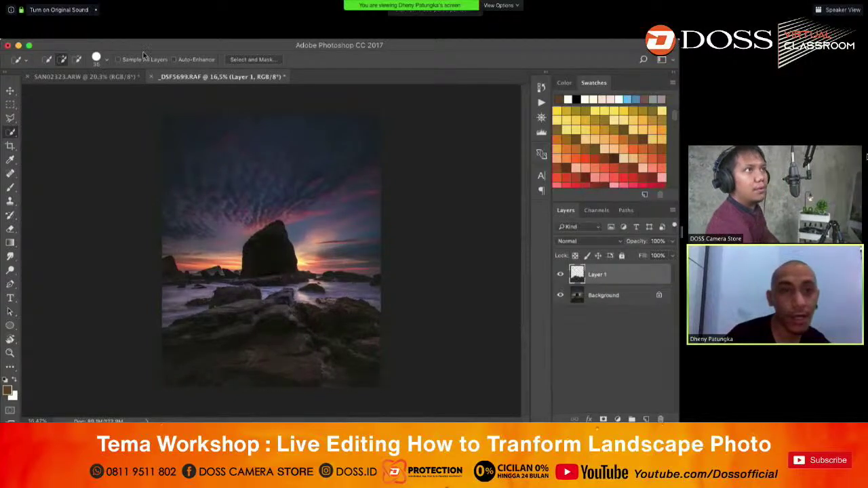
- Apply a Brightness/Contrast adjustment with Brightness 56 to the copied rocks layer
{"action": "left_click", "coordinate": [150, 31]}
{"action": "mouse_move", "coordinate": [163, 61]}
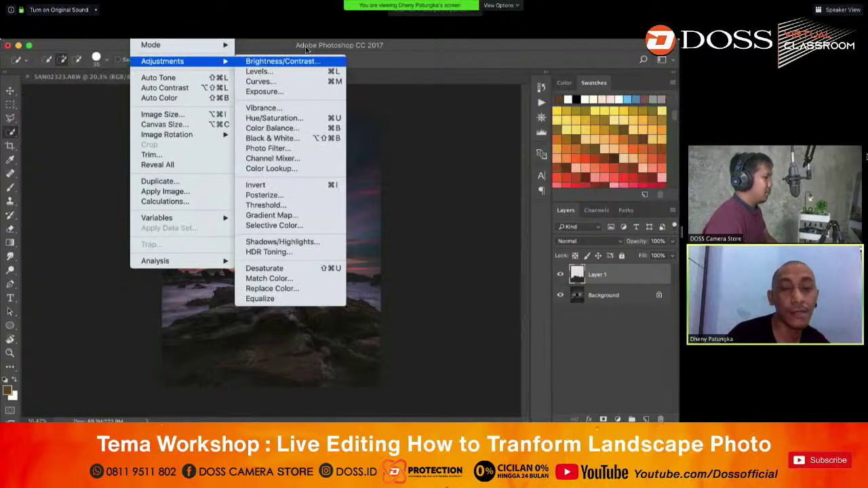
{"action": "left_click", "coordinate": [283, 61]}
{"action": "left_click", "coordinate": [472, 160]}
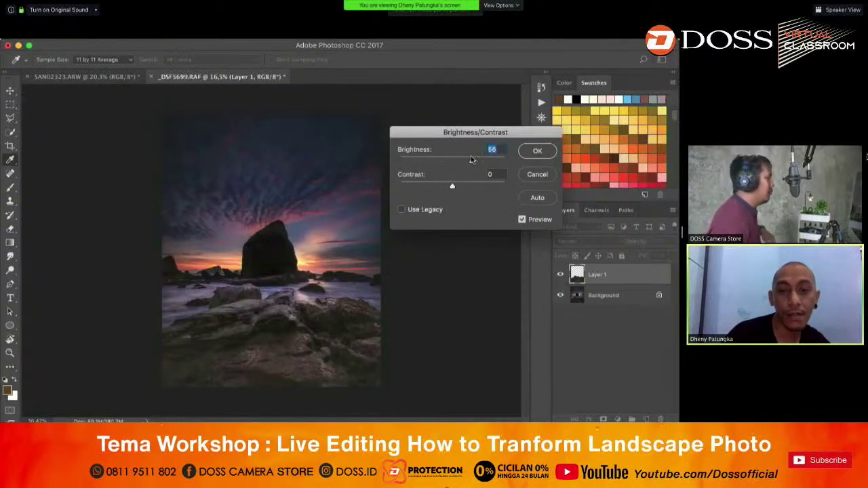
{"action": "left_click", "coordinate": [545, 150]}
- Add a mask to the rocks layer and draw a linear gradient that fades the brightening toward the photo's bottom edge
{"action": "key", "text": "w"}
{"action": "key", "text": "g"}
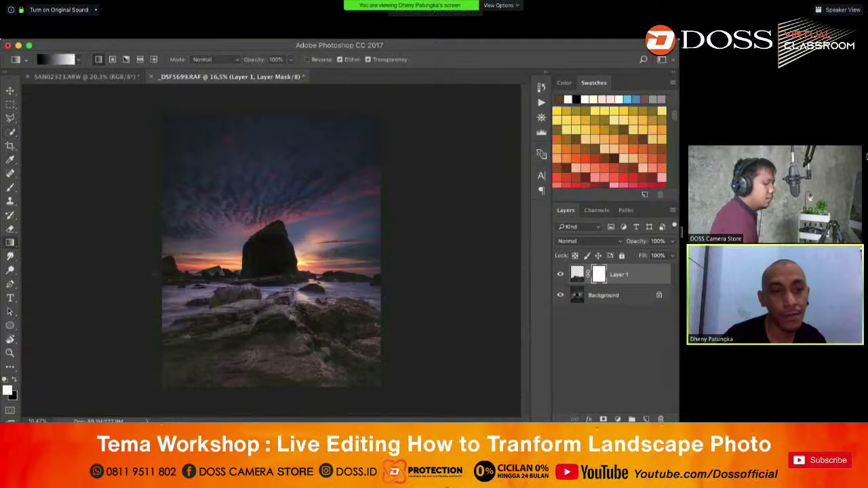
{"action": "left_click_drag", "start_coordinate": [263, 324], "coordinate": [263, 353]}
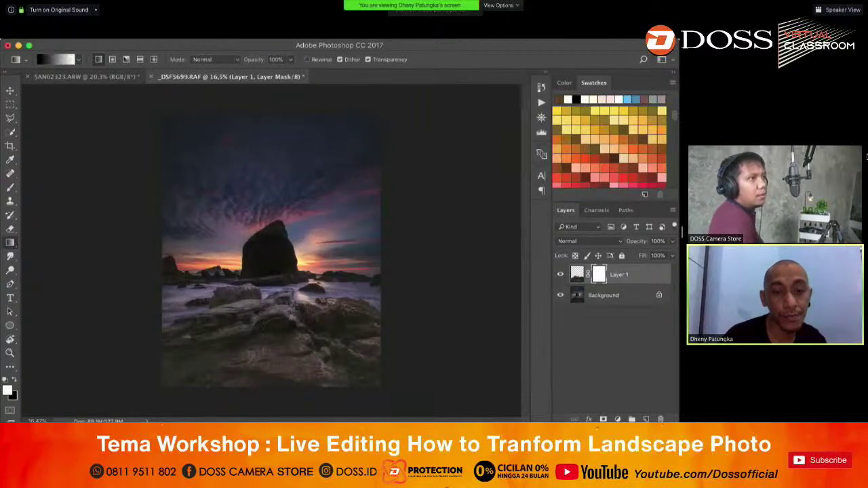
{"action": "mouse_move", "coordinate": [263, 303]}
{"action": "left_mouse_down"}
{"action": "mouse_move", "coordinate": [268, 355]}
{"action": "mouse_move", "coordinate": [264, 270]}
{"action": "left_mouse_up"}
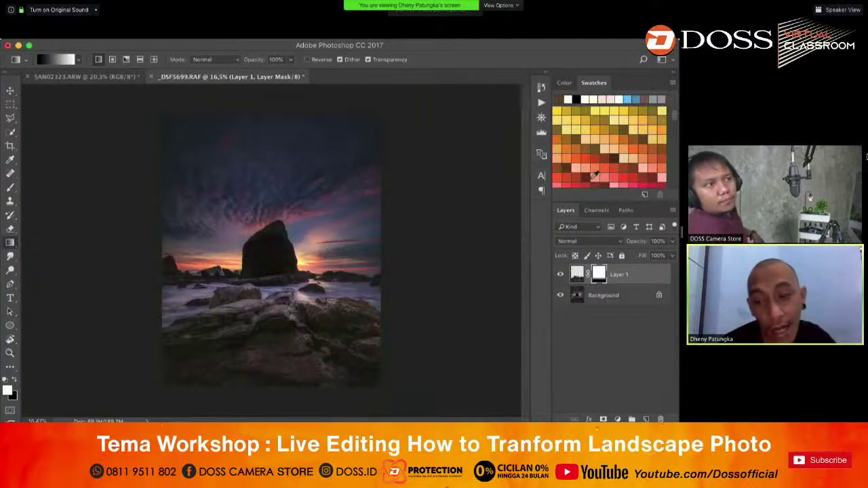
- Compare the photo with and without the brightened rocks layer by switching its visibility
{"action": "left_click", "coordinate": [561, 275]}
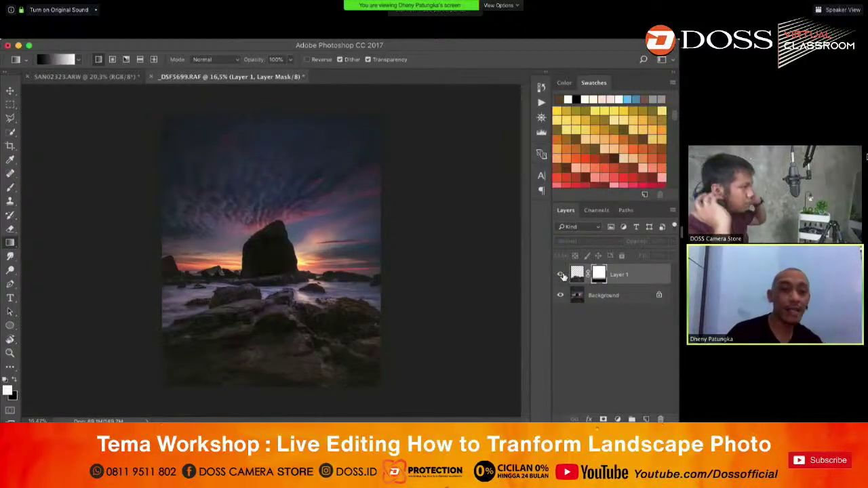
{"action": "left_click", "coordinate": [560, 275]}
{"action": "left_click", "coordinate": [561, 274]}
{"action": "left_click", "coordinate": [561, 275]}
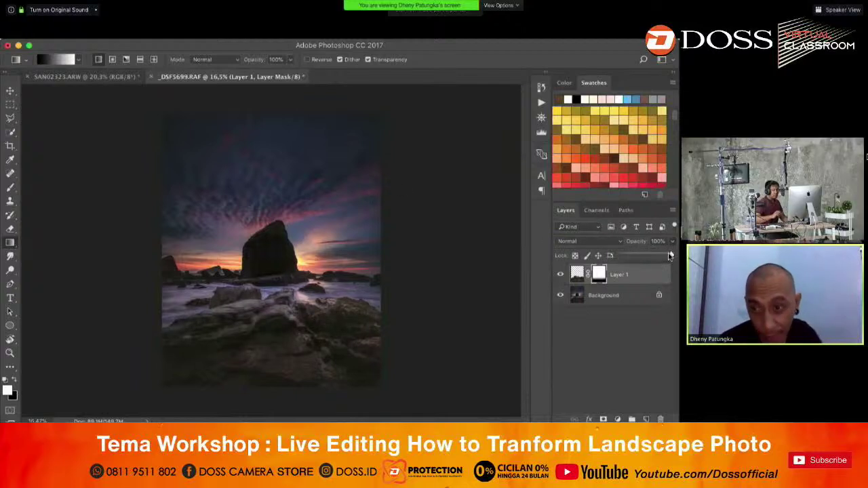
- Lower the brightened rocks layer's opacity to 55% and compare the photo with and without it by switching its visibility
{"action": "left_click_drag", "start_coordinate": [672, 241], "coordinate": [654, 255]}
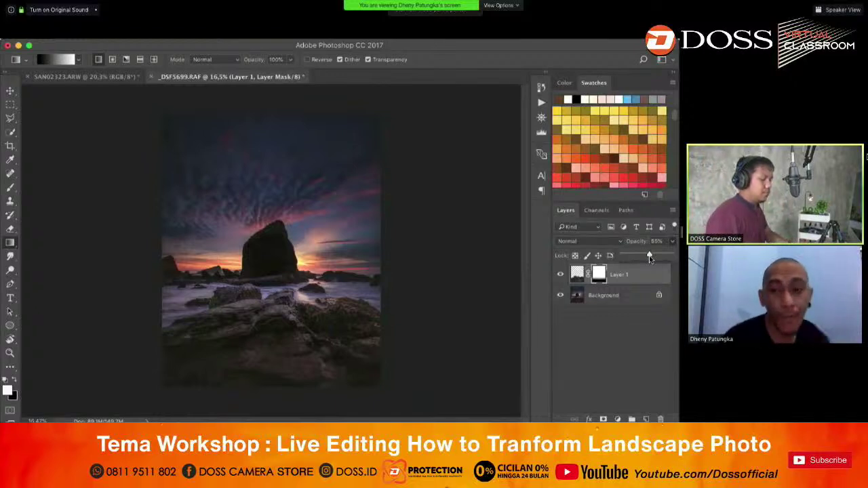
{"action": "left_click", "coordinate": [562, 274]}
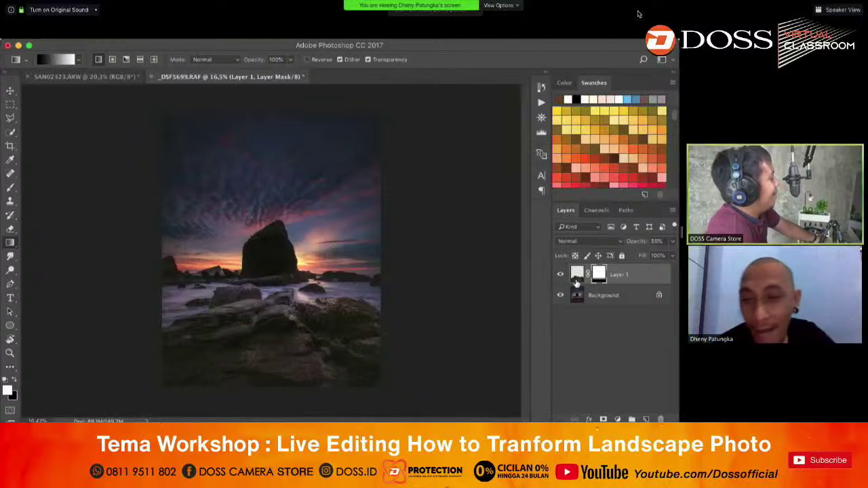
{"action": "left_click", "coordinate": [561, 274]}
{"action": "left_click", "coordinate": [561, 274]}
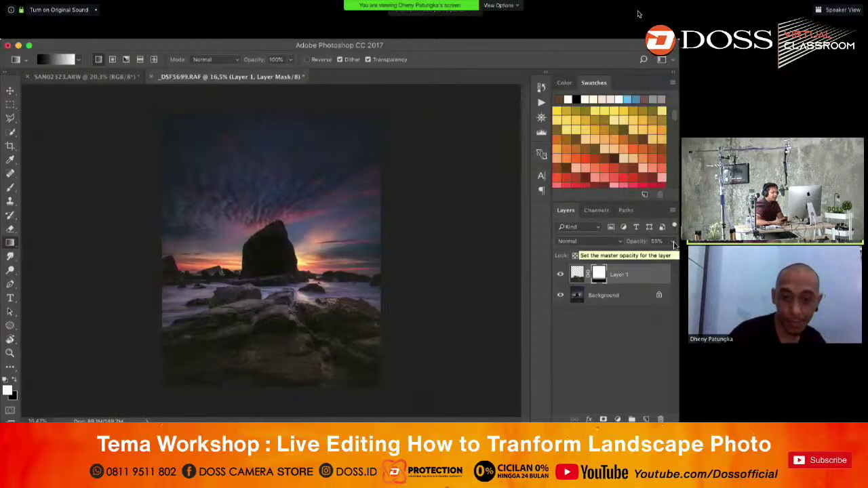
- Delete the brightened rocks layer so only the Background is left, and switch to the Move tool
{"action": "key", "text": "Delete"}
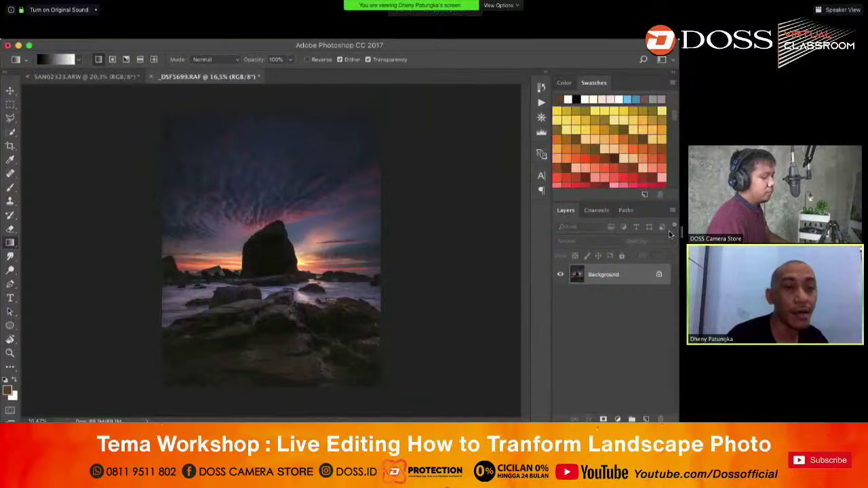
{"action": "left_click", "coordinate": [10, 91]}
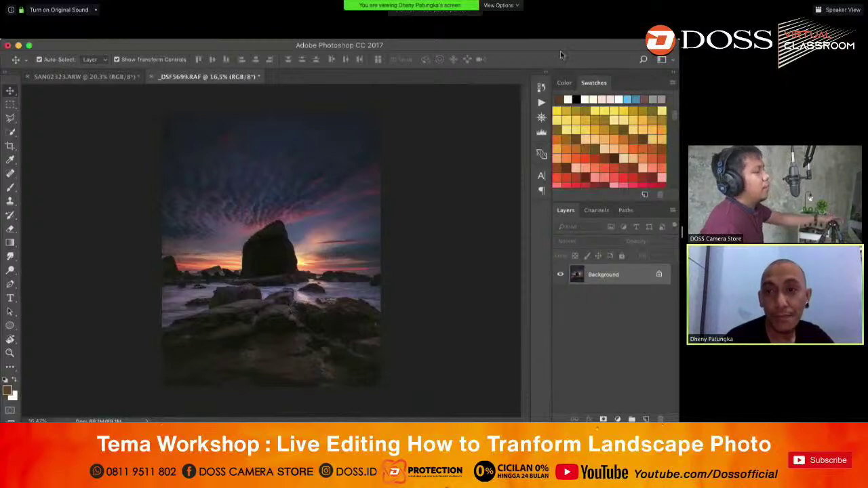
- Show the Histogram to check the photo's tonal distribution, and collapse it again
{"action": "left_click", "coordinate": [339, 32]}
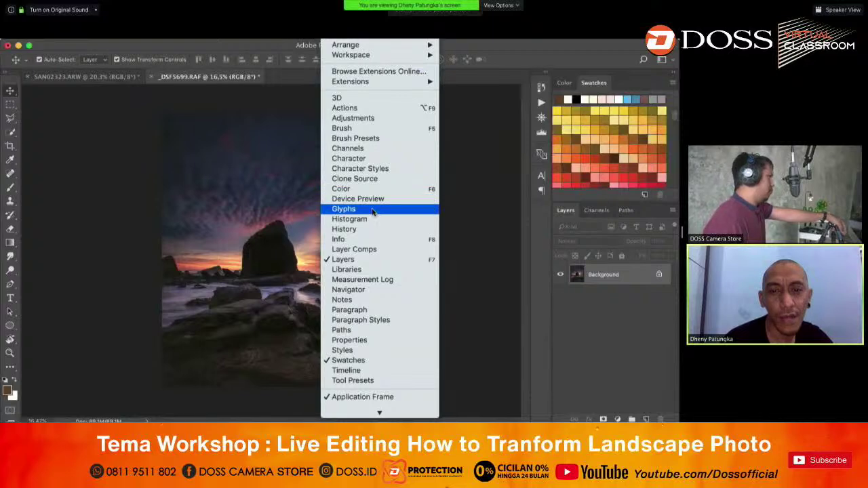
{"action": "left_click", "coordinate": [352, 219]}
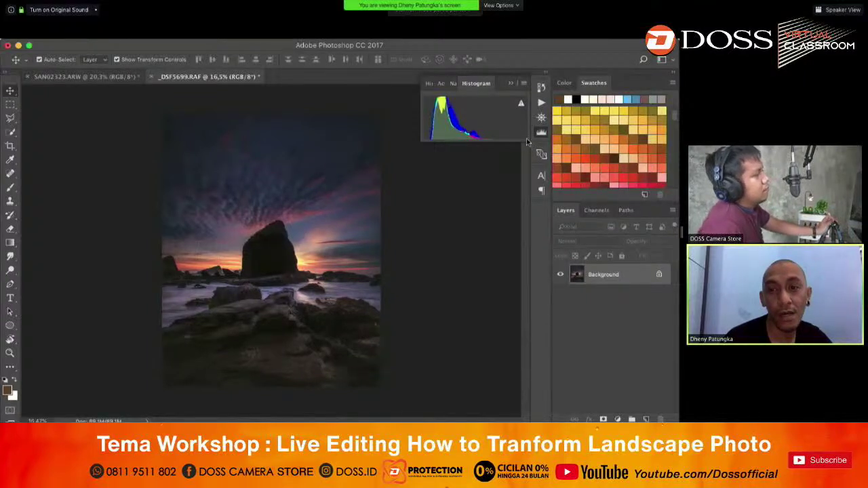
{"action": "left_click", "coordinate": [511, 83]}
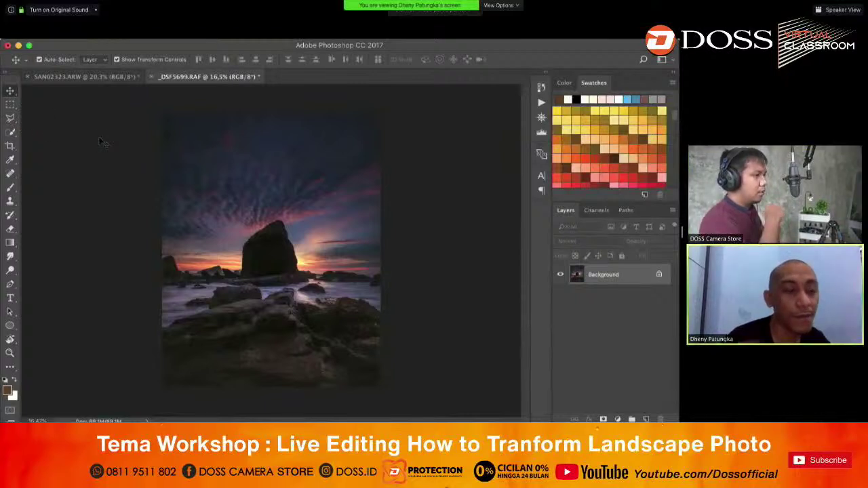
- Convert the photo's color profile to sRGB IEC61966-2.1 with the Adobe (ACE) engine and Relative Colorimetric intent
{"action": "scroll", "coordinate": [99, 142], "scroll_direction": "up", "scroll_amount": 2}
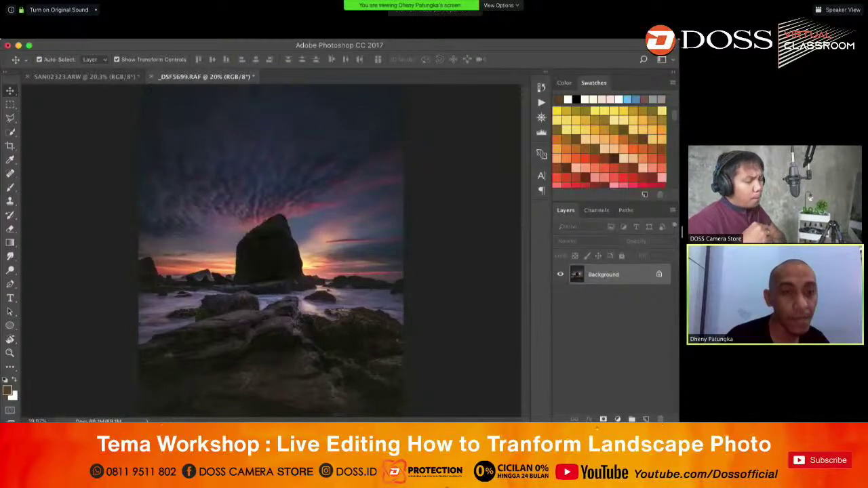
{"action": "left_click", "coordinate": [115, 28]}
{"action": "mouse_move", "coordinate": [175, 372]}
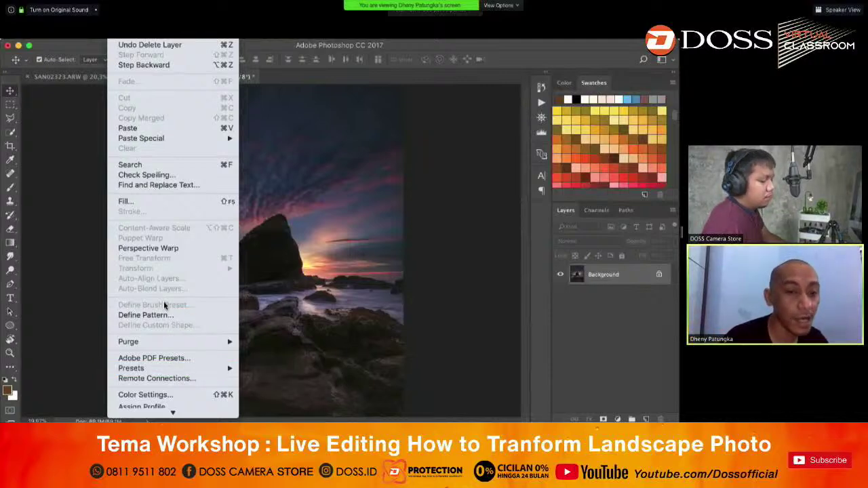
{"action": "scroll", "coordinate": [164, 302], "scroll_direction": "down", "scroll_amount": 2}
{"action": "scroll", "coordinate": [174, 342], "scroll_direction": "down", "scroll_amount": 3}
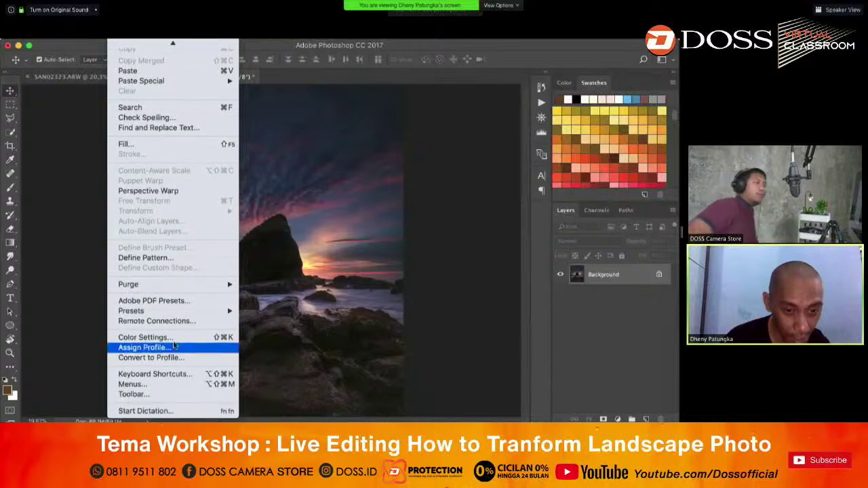
{"action": "left_click", "coordinate": [170, 357]}
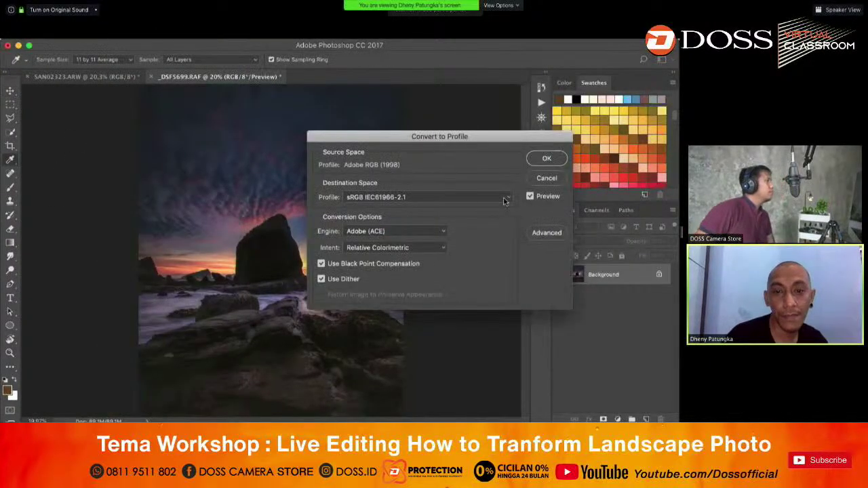
{"action": "left_click", "coordinate": [420, 196]}
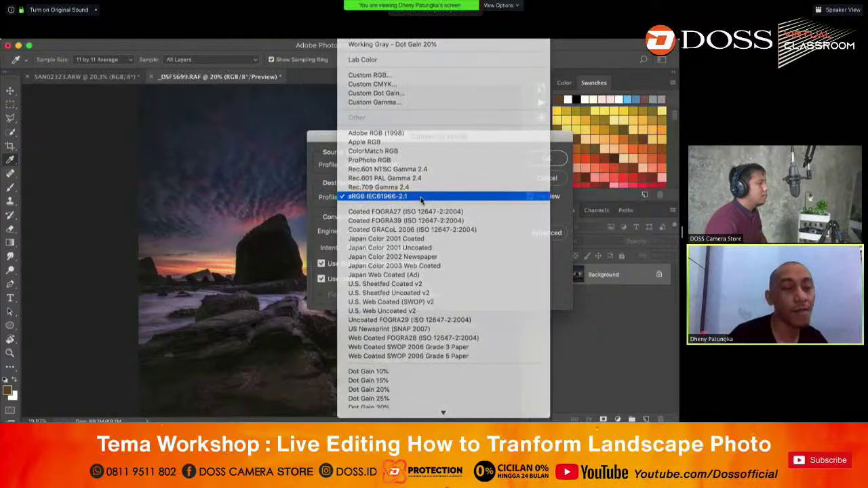
{"action": "left_click", "coordinate": [420, 198]}
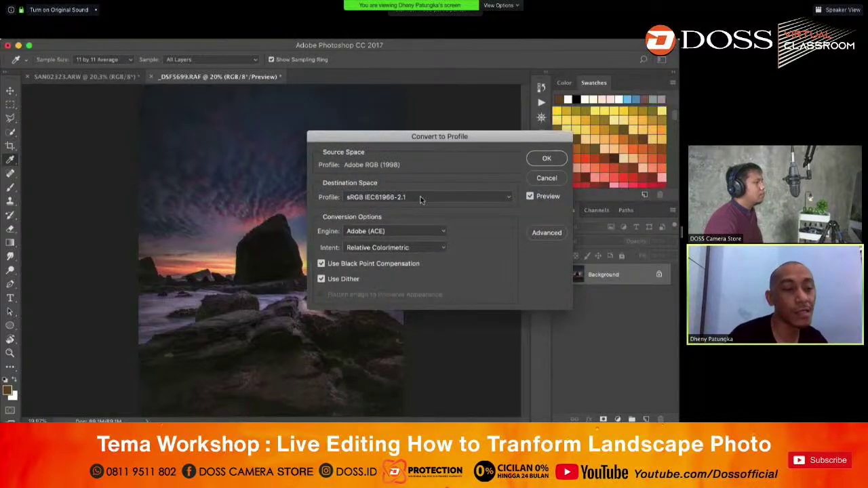
{"action": "left_click", "coordinate": [543, 160]}
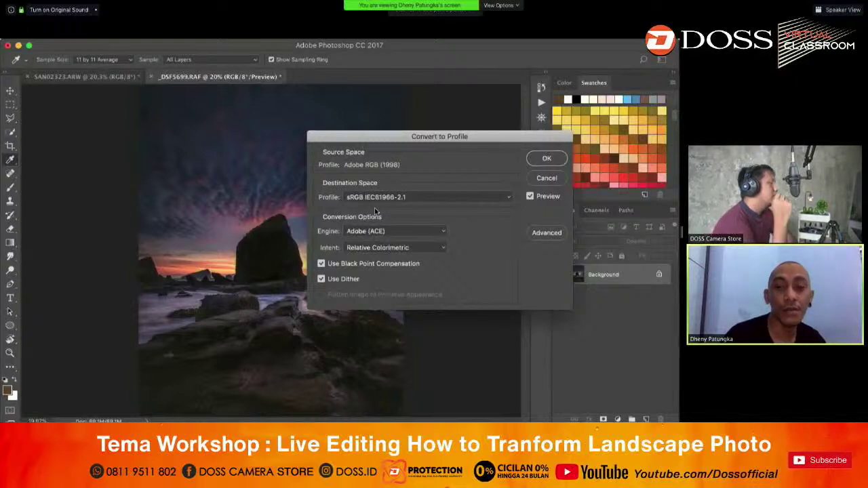
{"action": "left_click", "coordinate": [546, 160]}
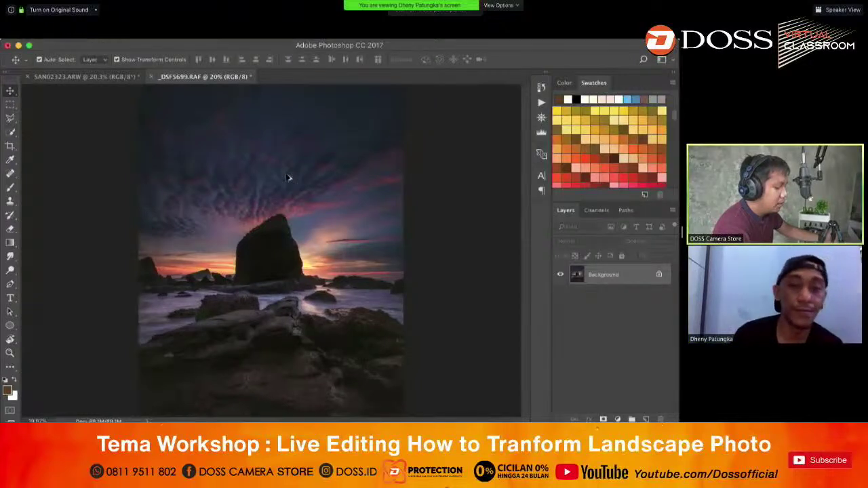
{"action": "scroll", "coordinate": [287, 178], "scroll_direction": "down", "scroll_amount": 1}
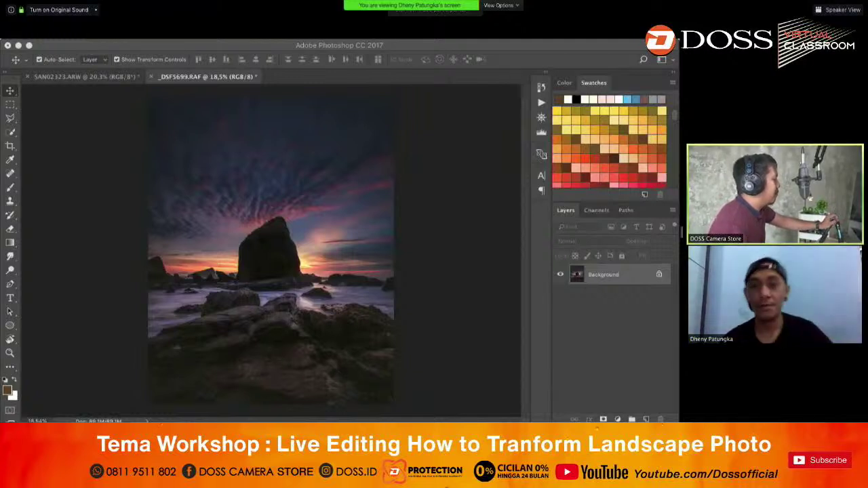
- Open the raw photo sDSC09632.ARW in Camera Raw and set its white balance to Temperature 5700 and Tint about +16
{"action": "left_click", "coordinate": [393, 373]}
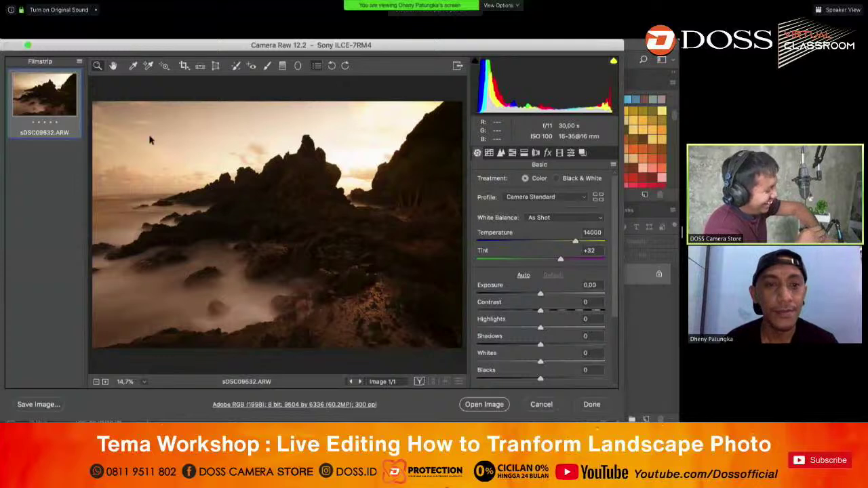
{"action": "left_click", "coordinate": [457, 65]}
{"action": "left_click", "coordinate": [551, 99]}
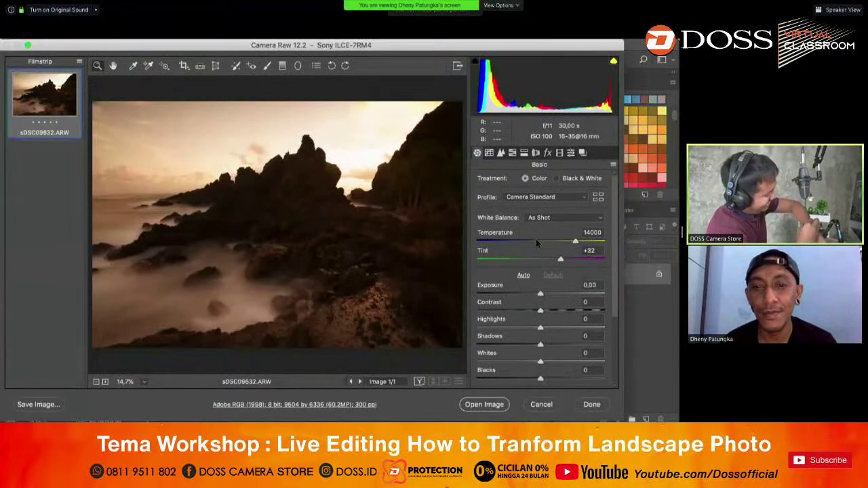
{"action": "left_click_drag", "start_coordinate": [535, 239], "coordinate": [523, 245]}
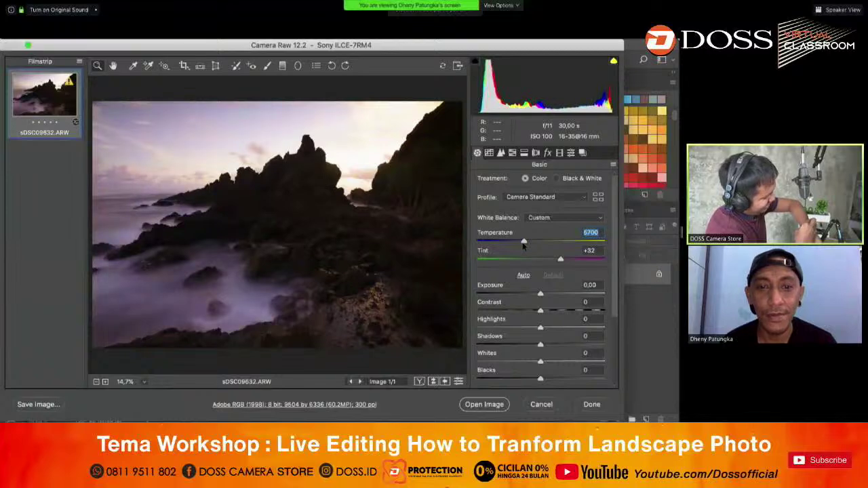
{"action": "left_click", "coordinate": [542, 259]}
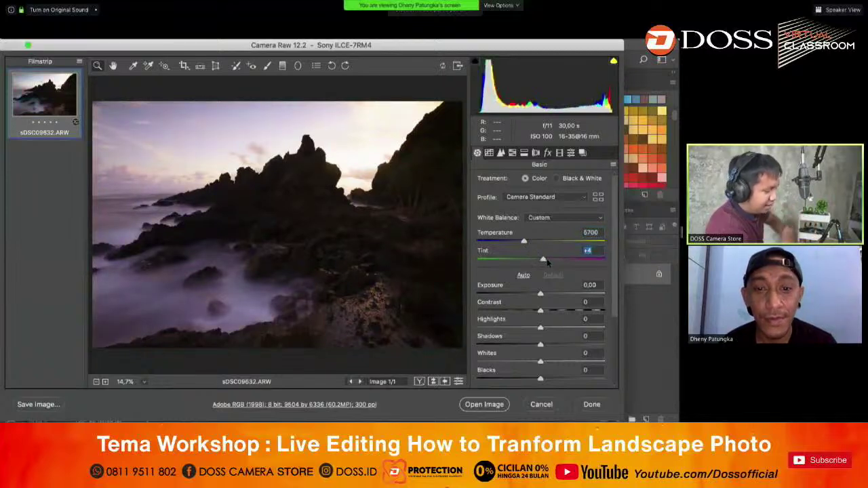
{"action": "left_click", "coordinate": [551, 259]}
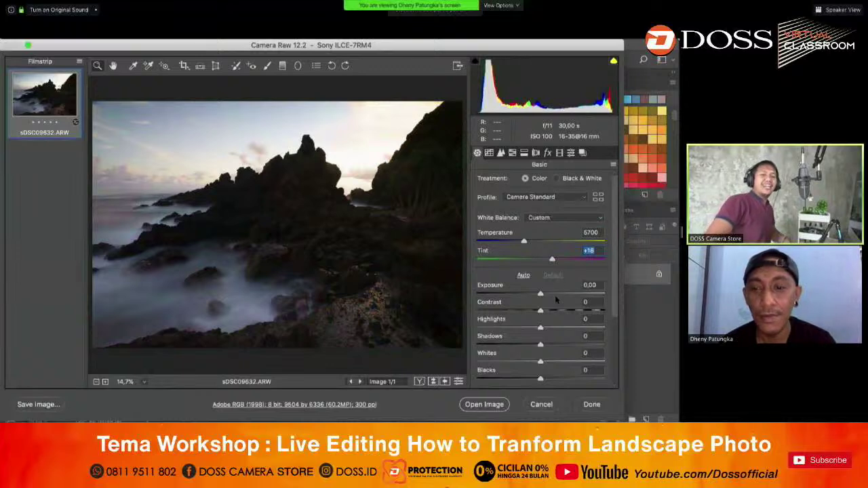
- Brighten the dark rocks by setting Shadows to +43 and Blacks to +58
{"action": "left_click", "coordinate": [582, 345]}
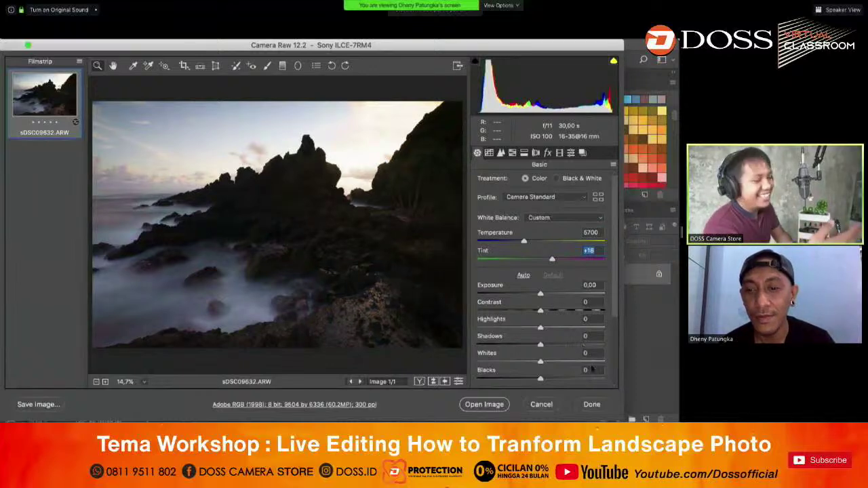
{"action": "left_click", "coordinate": [587, 379]}
{"action": "left_click", "coordinate": [577, 378]}
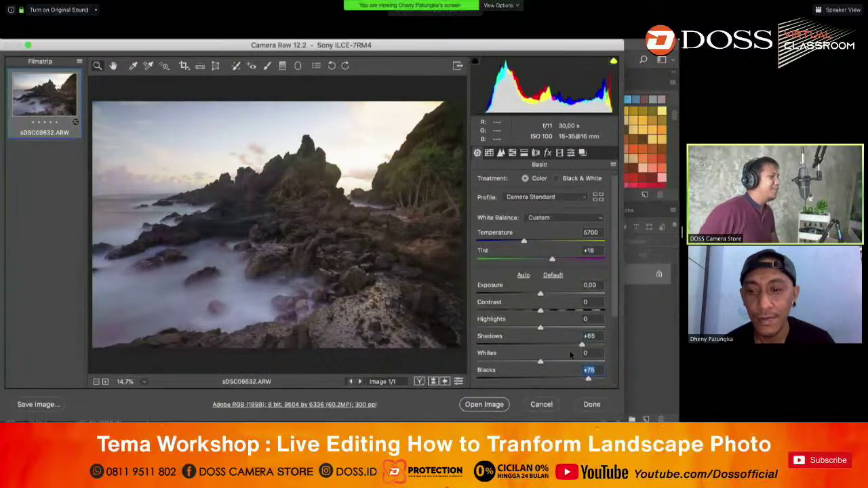
{"action": "left_click", "coordinate": [567, 344]}
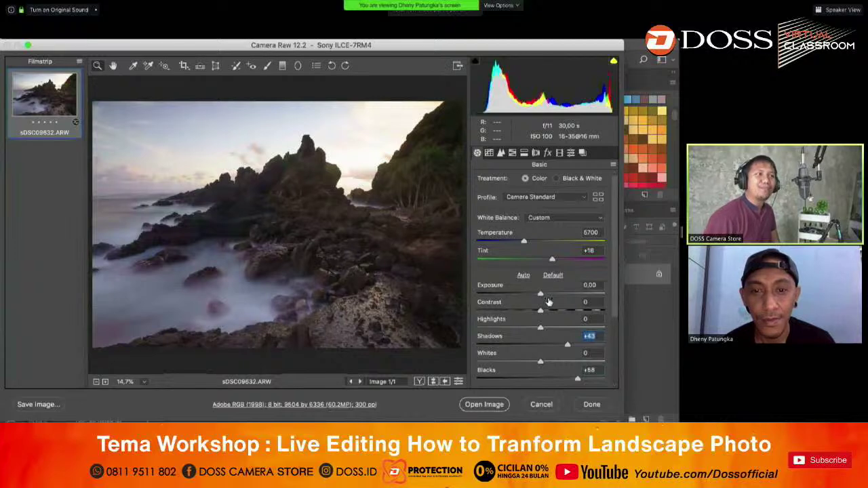
- Recover the bright sky by setting Highlights to -78 and Whites to -74
{"action": "left_click", "coordinate": [502, 327]}
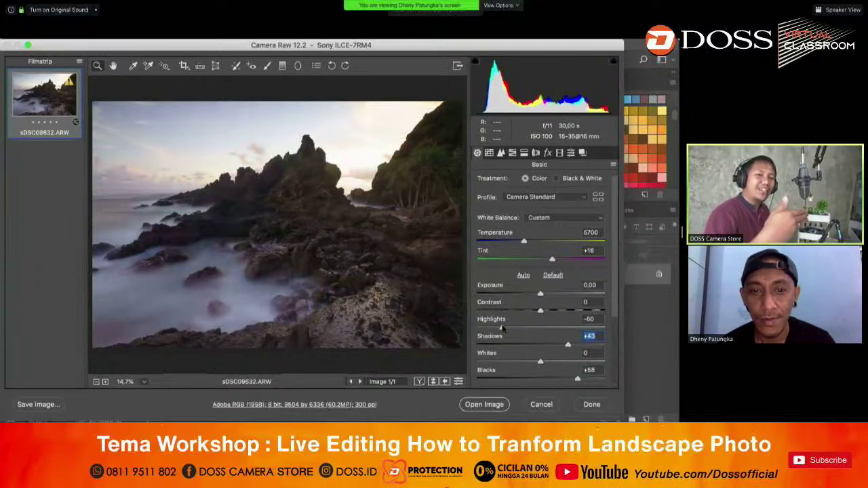
{"action": "left_click", "coordinate": [500, 362]}
{"action": "left_click_drag", "start_coordinate": [493, 328], "coordinate": [491, 329]}
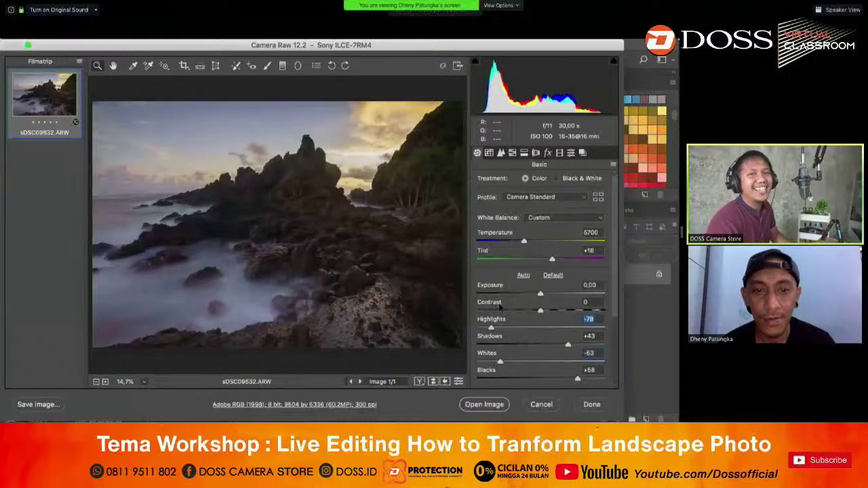
{"action": "left_click_drag", "start_coordinate": [499, 363], "coordinate": [493, 363]}
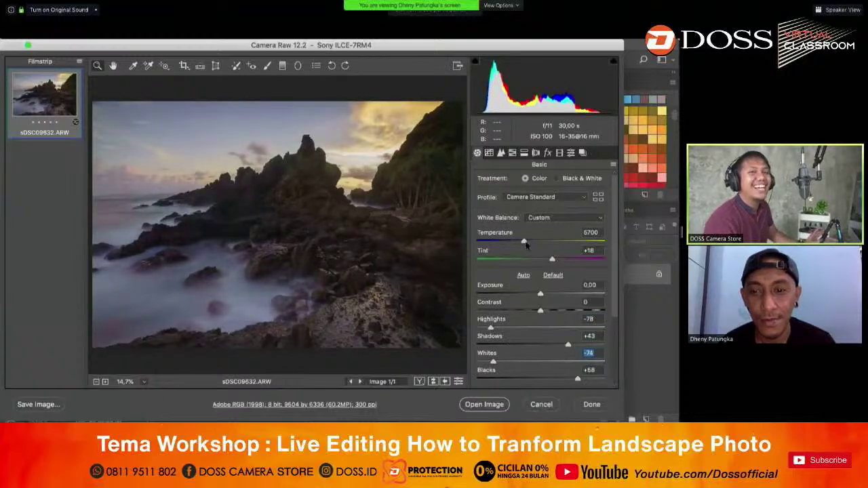
- Cool the white balance to Temperature 5150 and open the developed raw photo in Photoshop
{"action": "left_click_drag", "start_coordinate": [522, 242], "coordinate": [516, 240]}
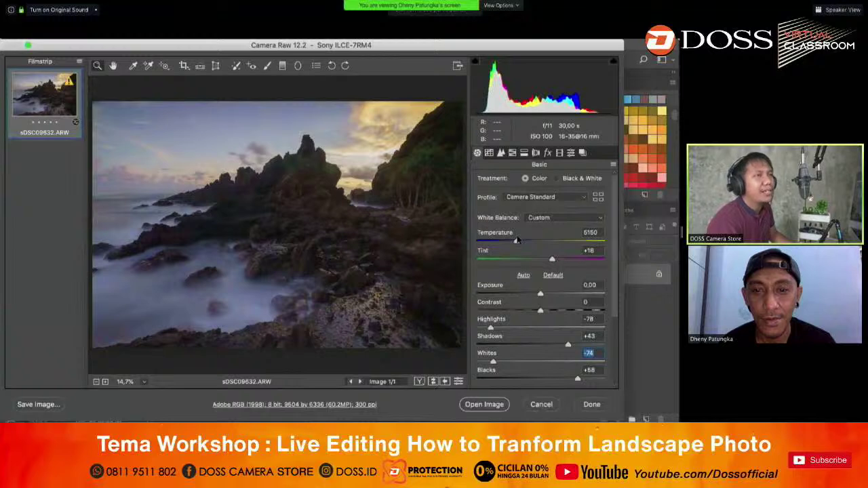
{"action": "left_click", "coordinate": [517, 240]}
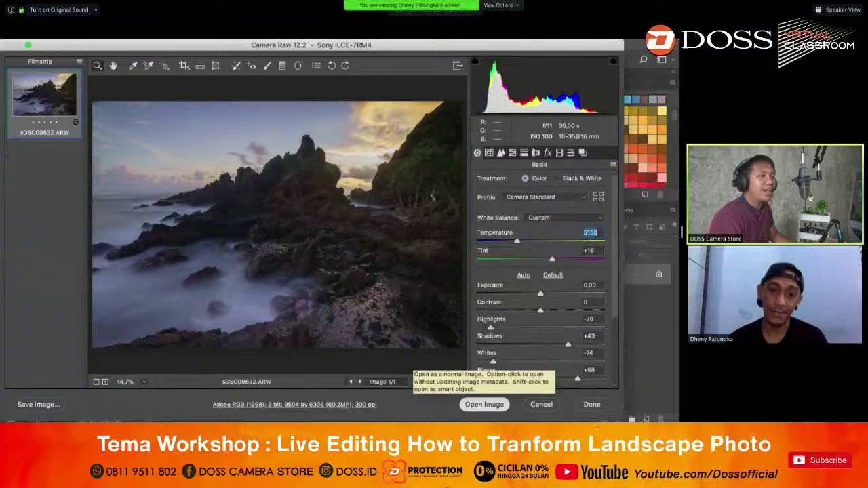
{"action": "key", "text": "Return"}
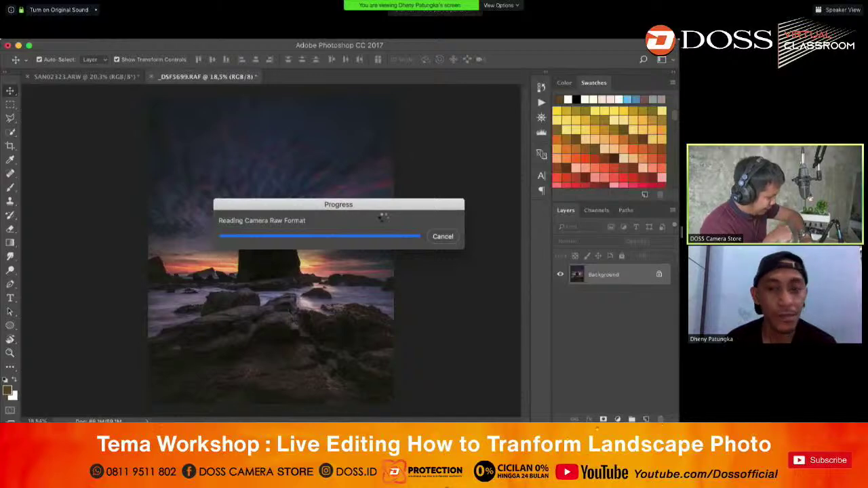
- Try selecting the foreground rocks with Quick Selection, clear the selection, and switch to the Polygonal Lasso tool
{"action": "left_click", "coordinate": [12, 133]}
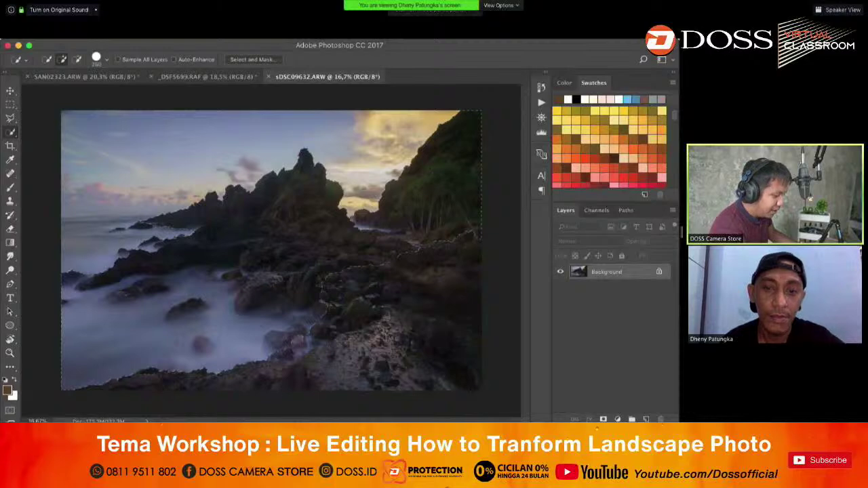
{"action": "left_click", "coordinate": [11, 118]}
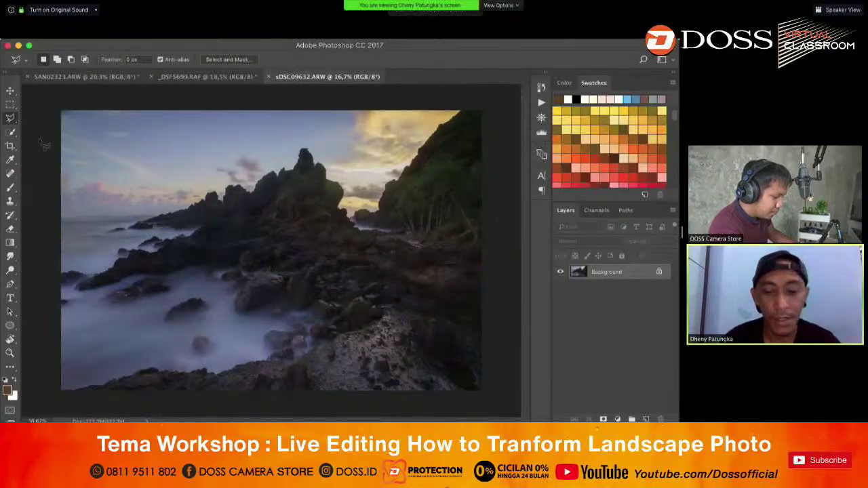
- Resize the image to 4000 pixels wide, keeping its proportions
{"action": "key", "text": "super+alt+i"}
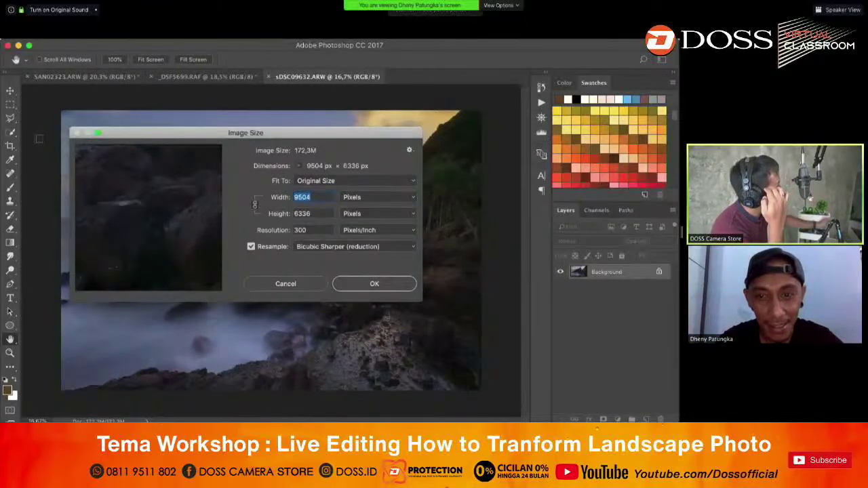
{"action": "type", "text": "4000"}
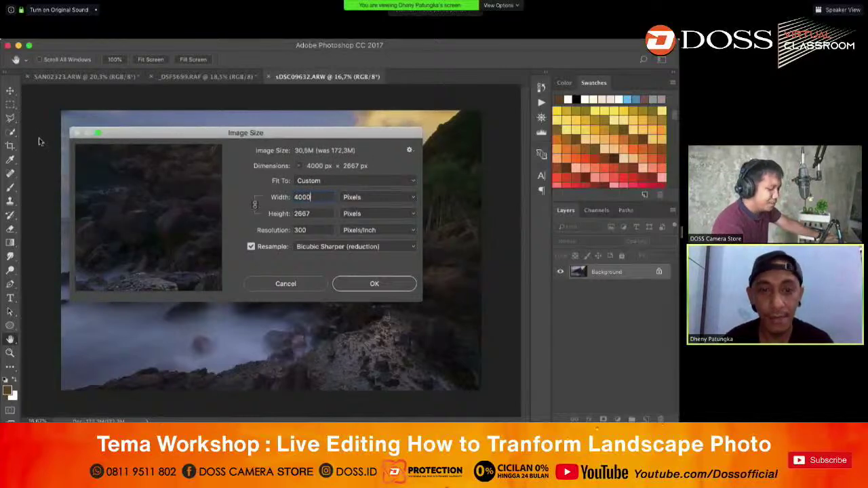
{"action": "key", "text": "Return"}
- Select the rocks, cliff and sea with Quick Selection, and straighten the selection edge along the sea horizon with the Polygonal Lasso
{"action": "left_click", "coordinate": [13, 134]}
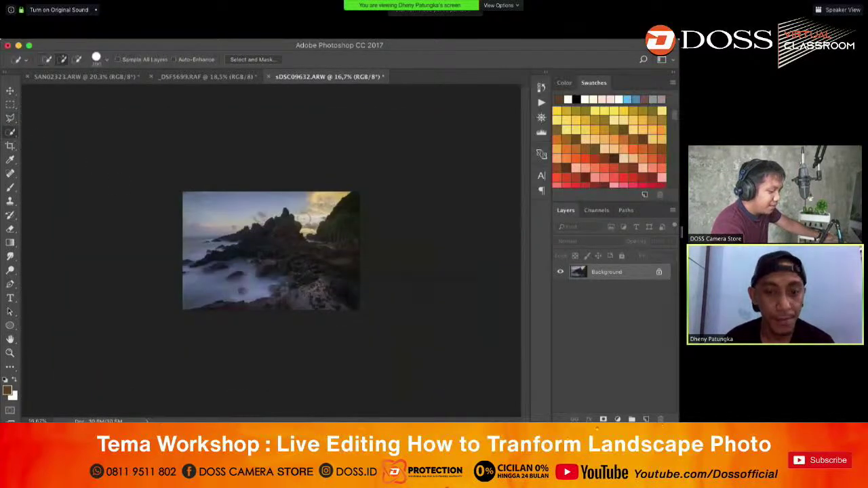
{"action": "scroll", "coordinate": [305, 221], "scroll_direction": "up", "scroll_amount": 1}
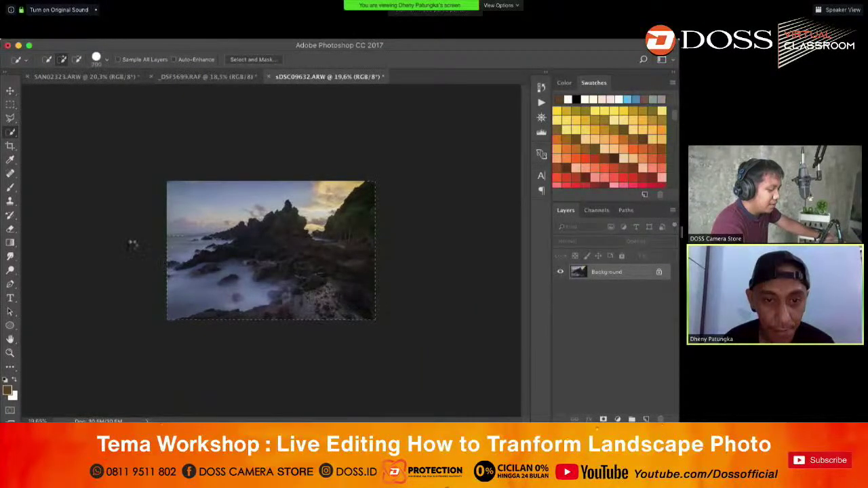
{"action": "left_click", "coordinate": [10, 118]}
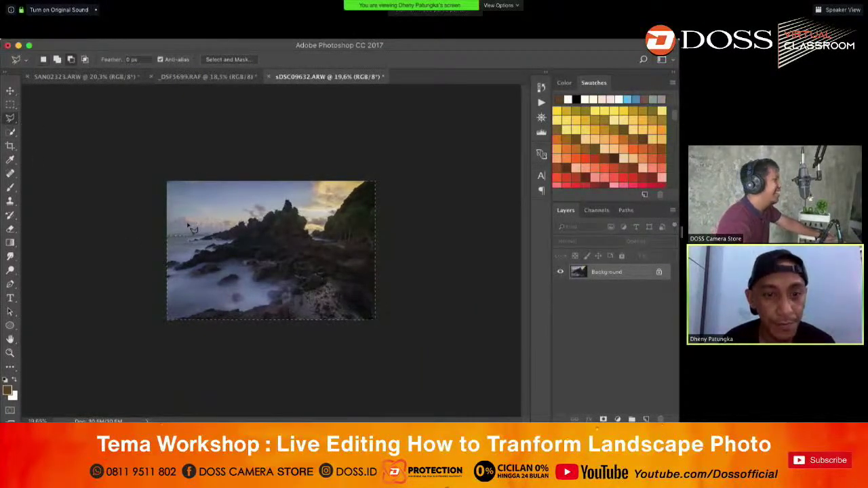
{"action": "scroll", "coordinate": [84, 223], "scroll_direction": "up", "scroll_amount": 4}
{"action": "mouse_move", "coordinate": [80, 223]}
{"action": "left_mouse_down"}
{"action": "mouse_move", "coordinate": [200, 217]}
{"action": "mouse_move", "coordinate": [207, 252]}
{"action": "mouse_move", "coordinate": [66, 268]}
{"action": "mouse_move", "coordinate": [68, 259]}
{"action": "left_mouse_up"}
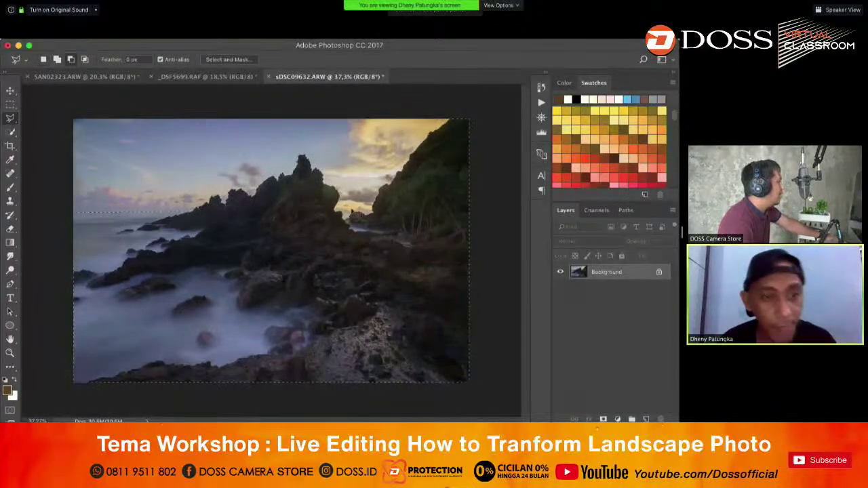
- Add the distant rocks and water in the gap between the cliffs to the selection with the Polygonal Lasso, and check the horizon edge
{"action": "scroll", "coordinate": [370, 219], "scroll_direction": "up", "scroll_amount": 3}
{"action": "scroll", "coordinate": [376, 215], "scroll_direction": "up", "scroll_amount": 2}
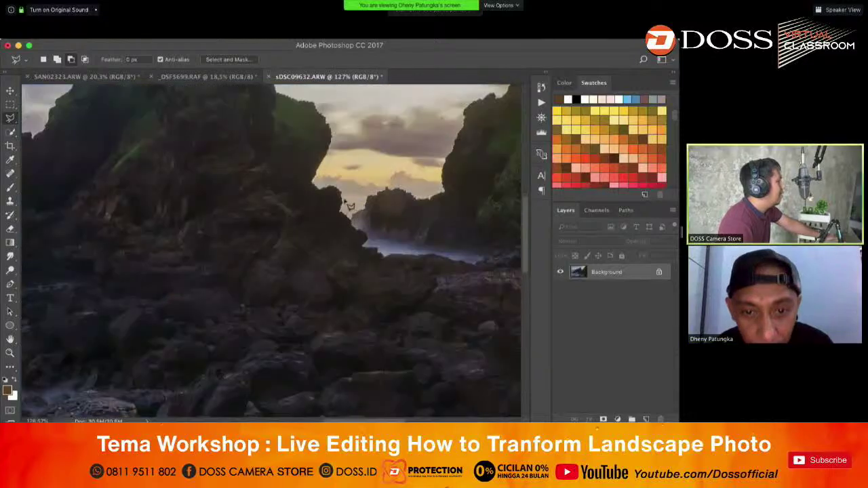
{"action": "left_click_drag", "start_coordinate": [344, 197], "coordinate": [468, 203]}
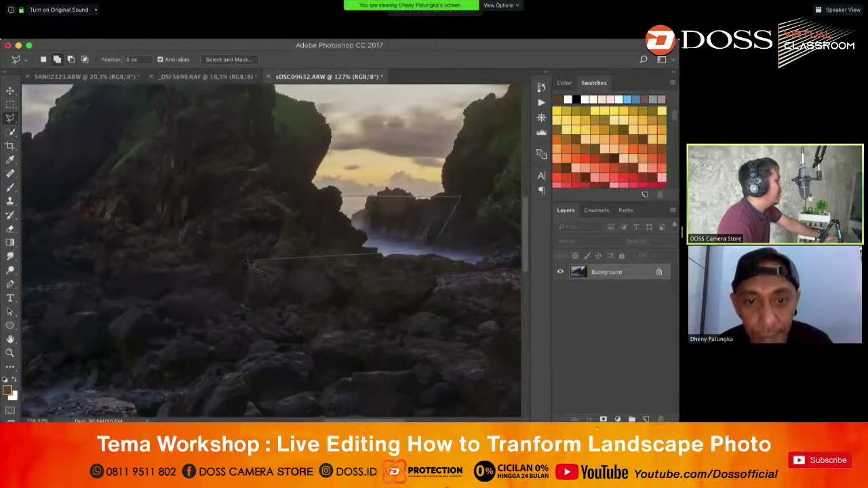
{"action": "scroll", "coordinate": [250, 264], "scroll_direction": "down", "scroll_amount": 5}
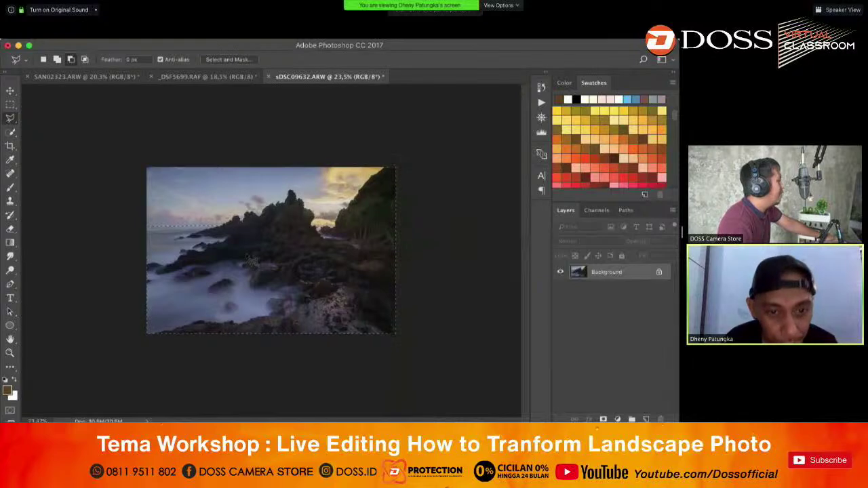
{"action": "scroll", "coordinate": [260, 251], "scroll_direction": "up", "scroll_amount": 1}
{"action": "scroll", "coordinate": [169, 229], "scroll_direction": "up", "scroll_amount": 5}
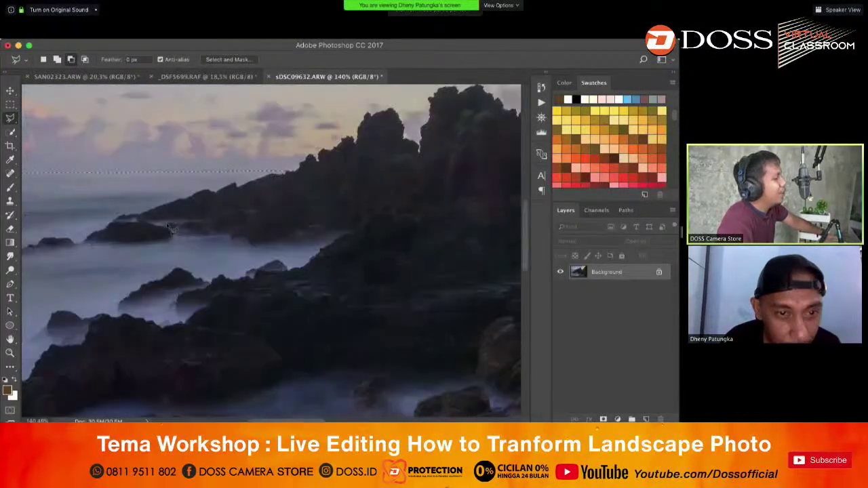
{"action": "scroll", "coordinate": [163, 232], "scroll_direction": "down", "scroll_amount": 2}
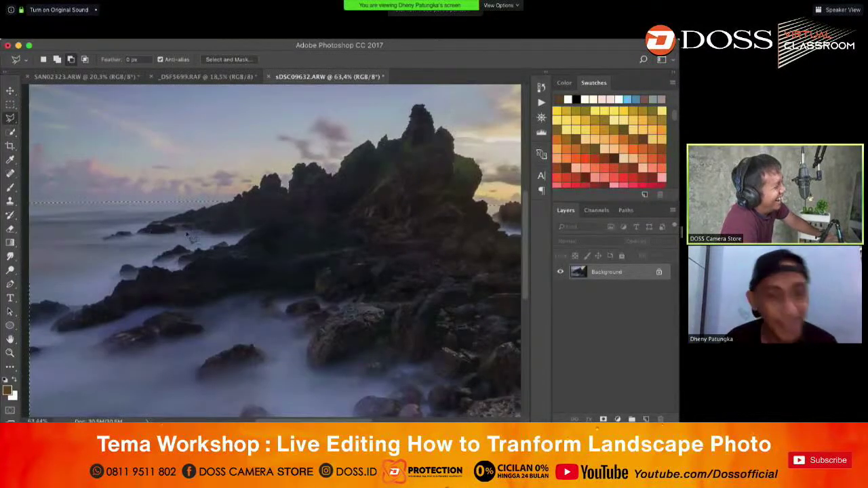
{"action": "scroll", "coordinate": [196, 234], "scroll_direction": "down", "scroll_amount": 3}
{"action": "scroll", "coordinate": [212, 231], "scroll_direction": "up", "scroll_amount": 1}
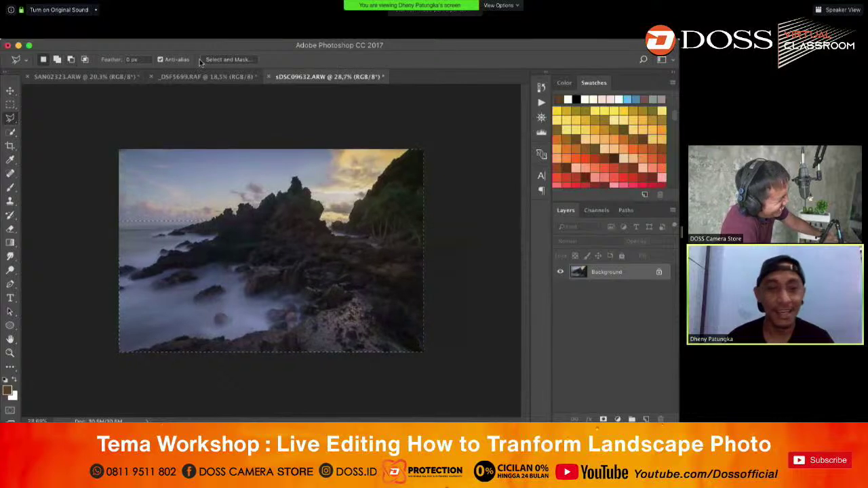
- Refine the foreground selection with Select and Mask and output it to a new layer with a layer mask
{"action": "left_click", "coordinate": [228, 59]}
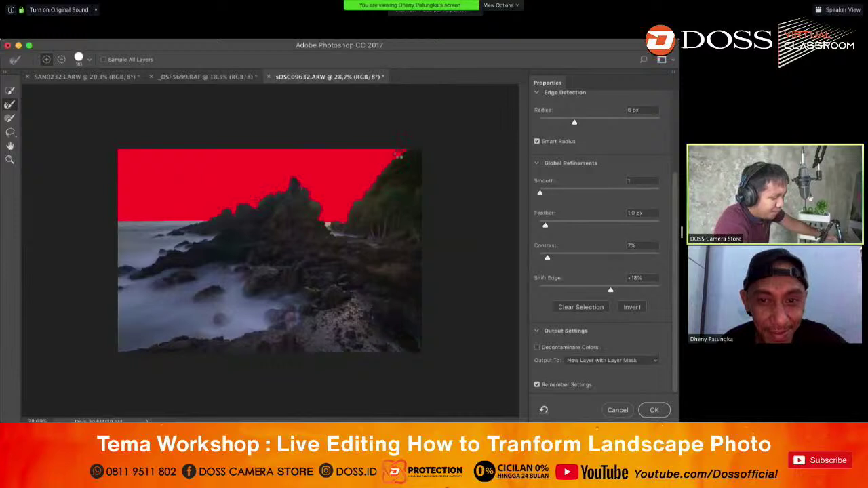
{"action": "left_click", "coordinate": [651, 409]}
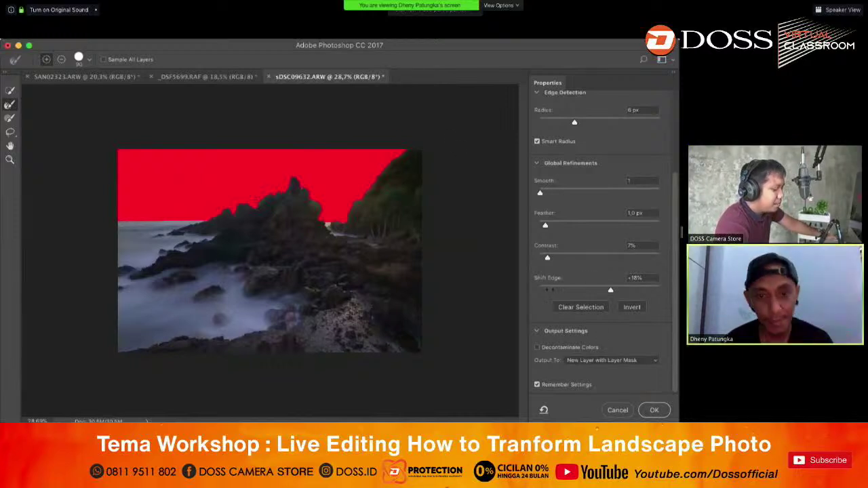
{"action": "left_click", "coordinate": [560, 288]}
- Darken and cool the Background layer with the Camera Raw Filter, setting Highlights to -70, Whites to -82 and Temperature to -7
{"action": "left_click", "coordinate": [604, 287]}
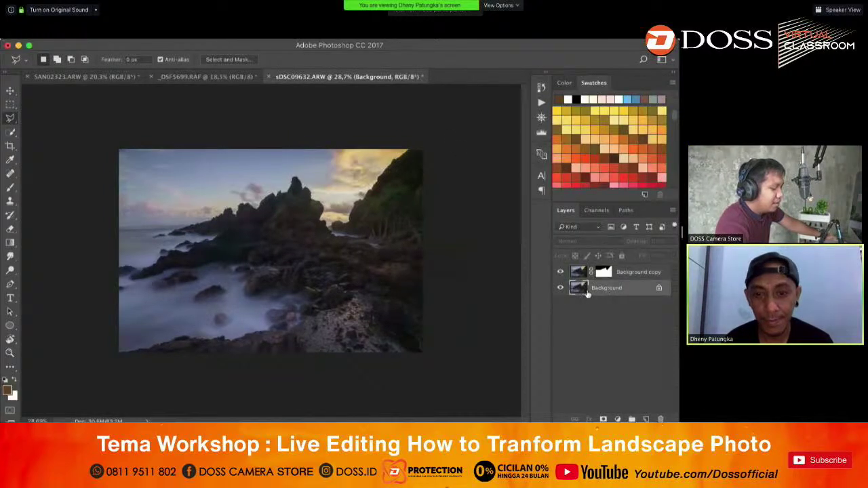
{"action": "left_click", "coordinate": [266, 33]}
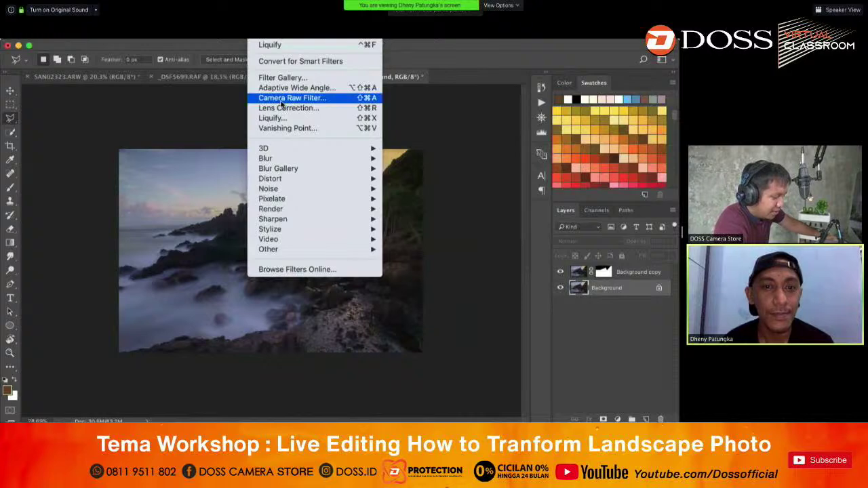
{"action": "left_click", "coordinate": [280, 99]}
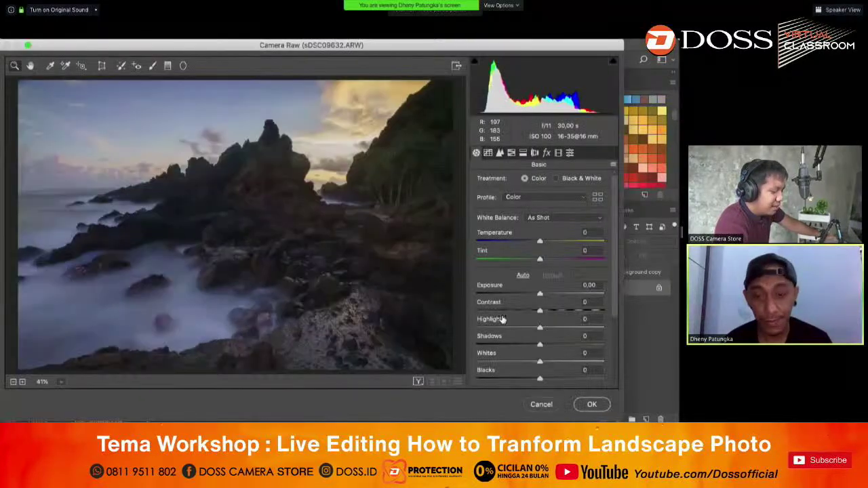
{"action": "type", "text": "-70"}
{"action": "key", "text": "Return"}
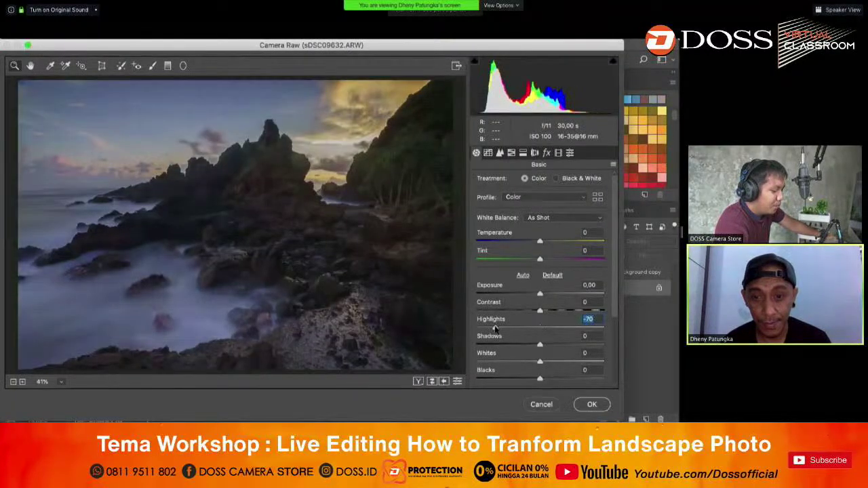
{"action": "left_click", "coordinate": [489, 362]}
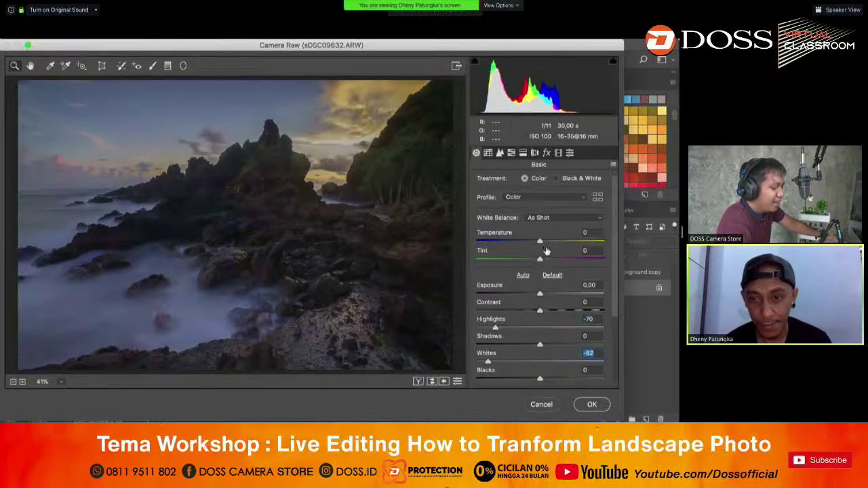
{"action": "left_click_drag", "start_coordinate": [539, 242], "coordinate": [535, 242]}
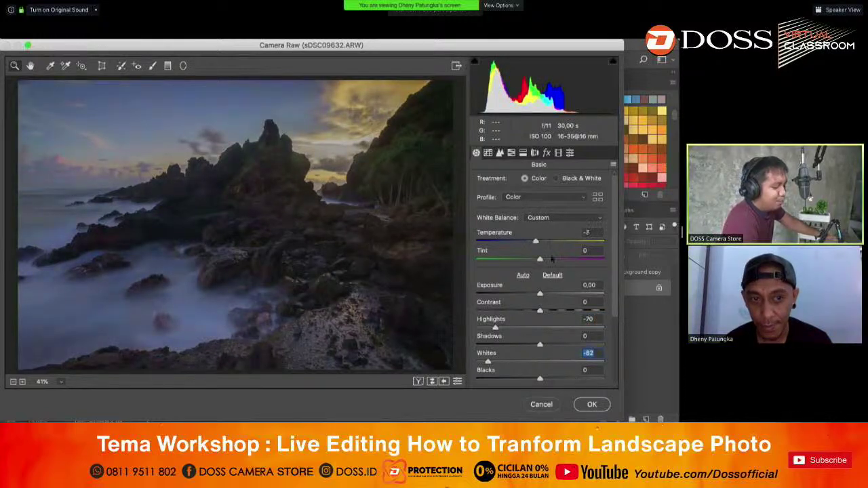
{"action": "left_click", "coordinate": [590, 404]}
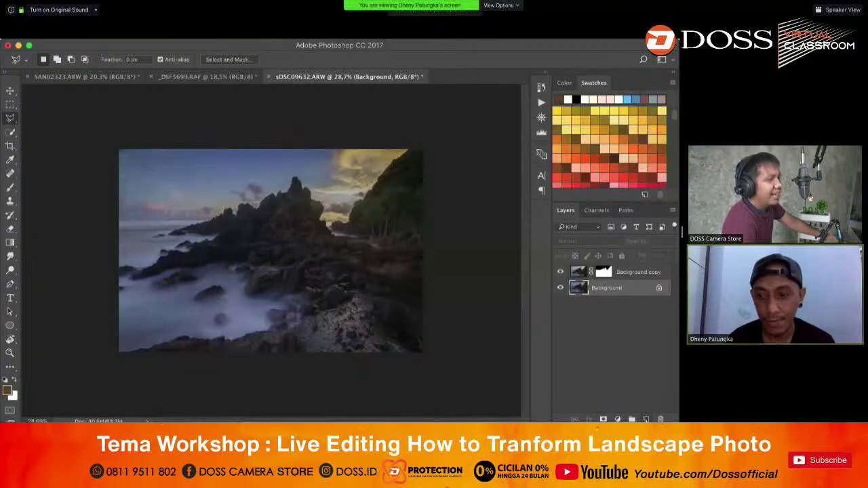
- Add a Color Dodge layer above Background and paint a brown glow over the gap between the cliffs with a 1000 px brush at 100% opacity
{"action": "left_click", "coordinate": [596, 241]}
{"action": "left_click", "coordinate": [594, 328]}
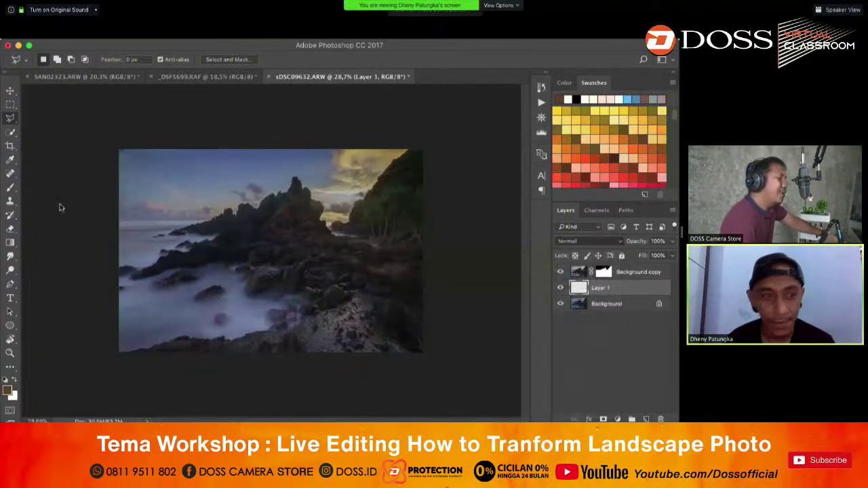
{"action": "key", "text": "b"}
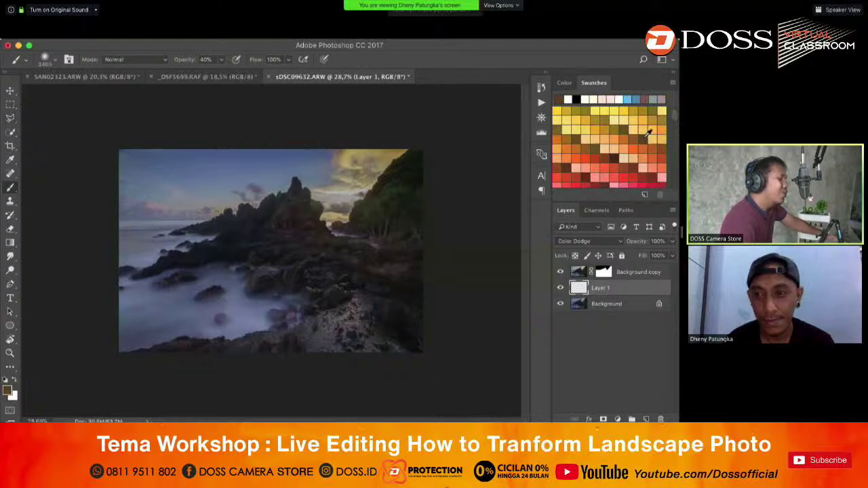
{"action": "key", "text": "0"}
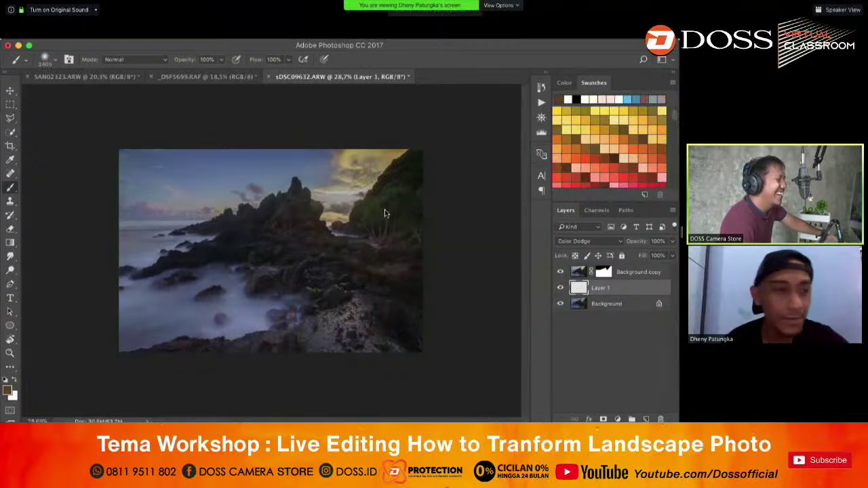
{"action": "key", "text": "bracketleft"}
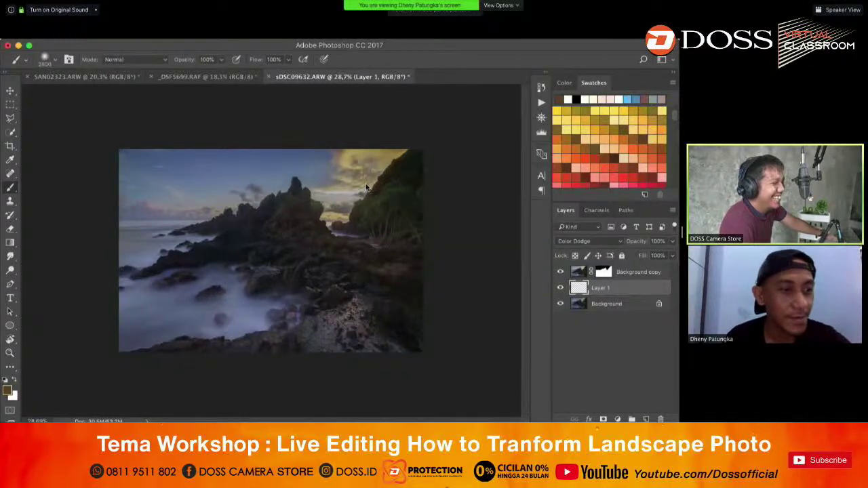
{"action": "left_click", "coordinate": [351, 224]}
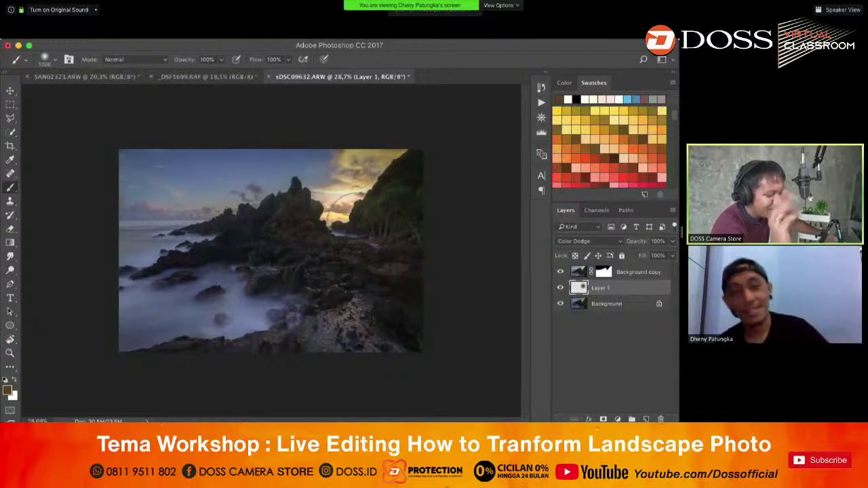
- Stretch the glow layer horizontally to about 238% so the light spreads across the whole horizon, and deselect the layer
{"action": "key", "text": "v"}
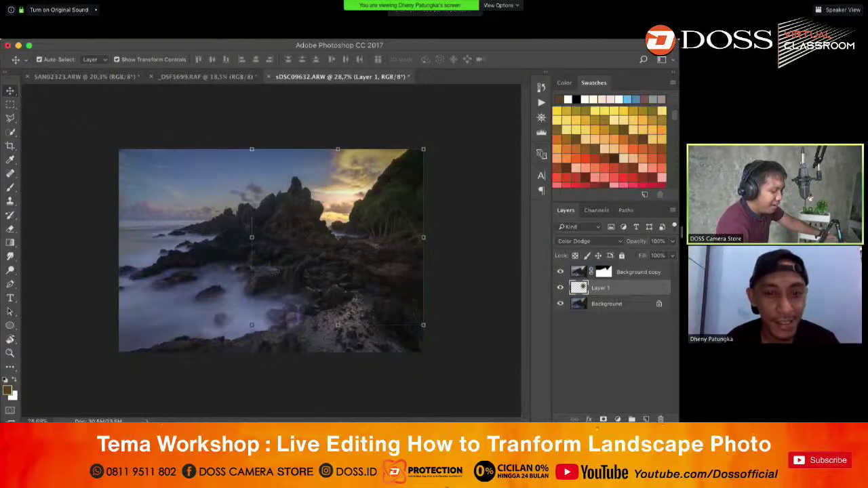
{"action": "key", "text": "ctrl+t"}
{"action": "left_click_drag", "start_coordinate": [251, 237], "coordinate": [13, 248]}
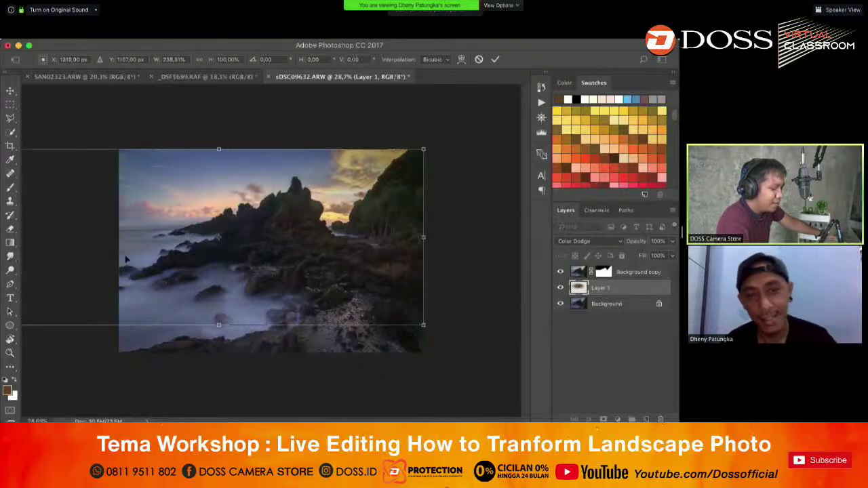
{"action": "key", "text": "Return"}
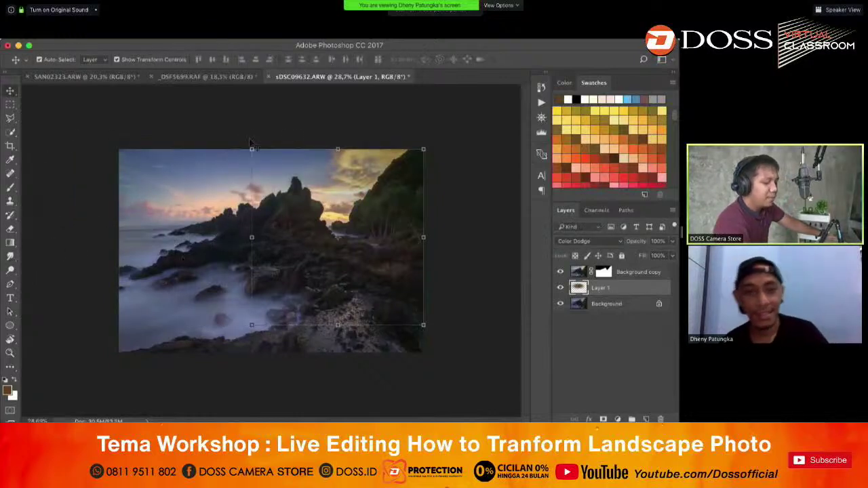
{"action": "left_click", "coordinate": [327, 114]}
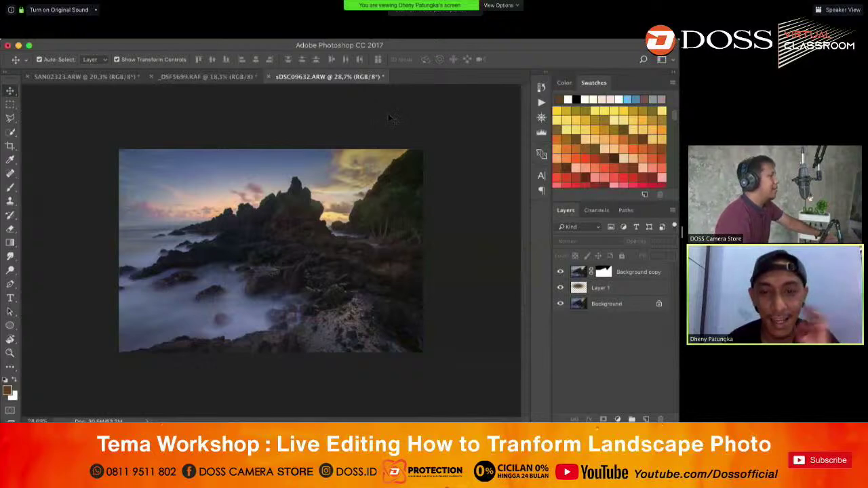
{"action": "left_click", "coordinate": [302, 212]}
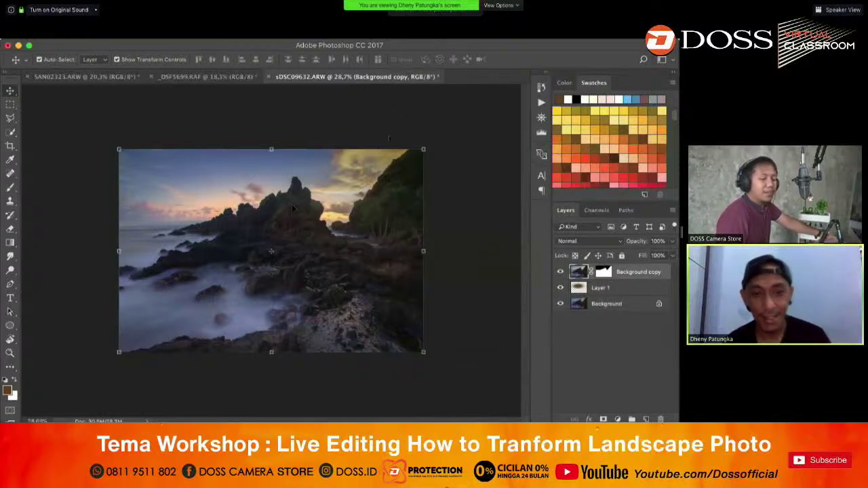
{"action": "left_click", "coordinate": [474, 195]}
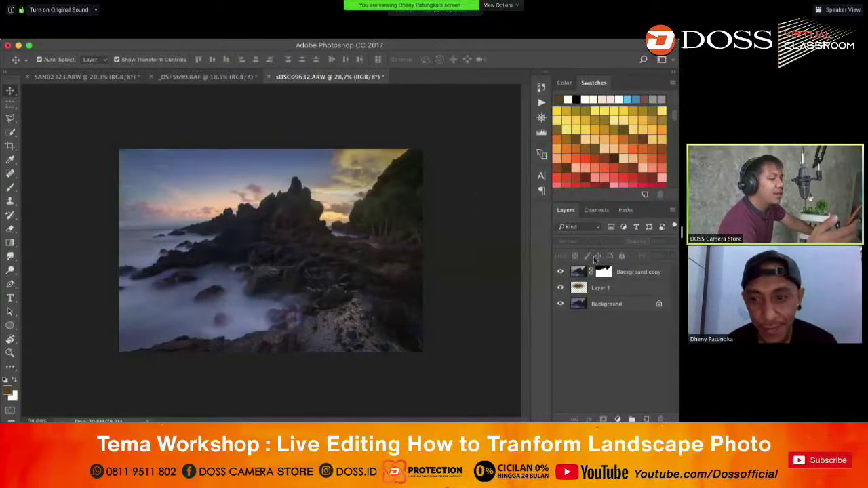
- Add a layer above Background copy and paint yellow sampled from the sky over the gap between the cliffs with a 600 px brush at 20% opacity
{"action": "left_click", "coordinate": [631, 272]}
{"action": "left_click", "coordinate": [647, 419]}
{"action": "left_click", "coordinate": [10, 187]}
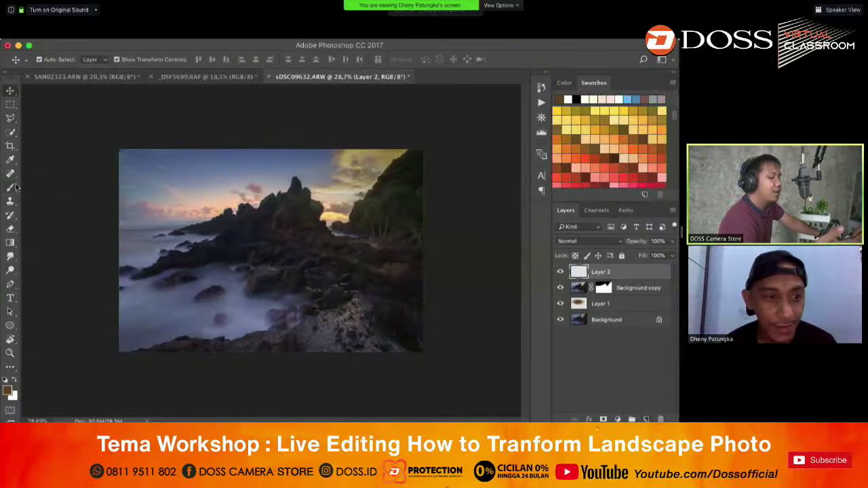
{"action": "left_click", "coordinate": [340, 212], "text": "alt"}
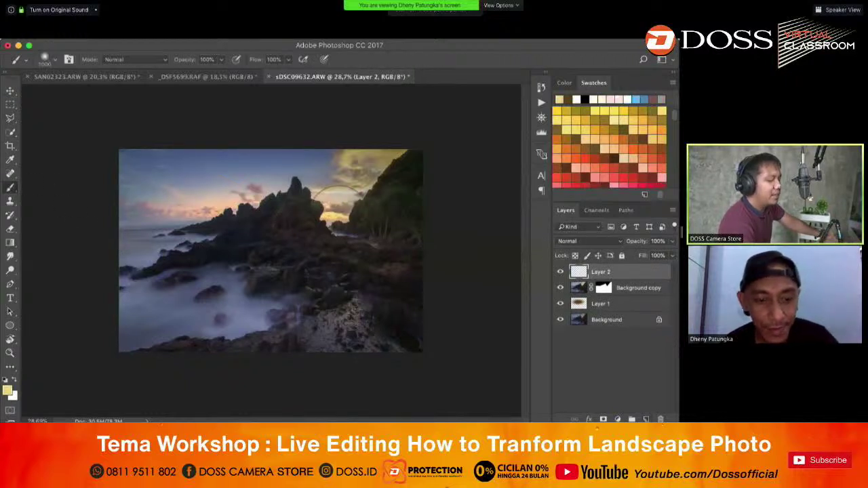
{"action": "key", "text": "2"}
{"action": "key", "text": "bracketleft"}
{"action": "key", "text": "bracketleft"}
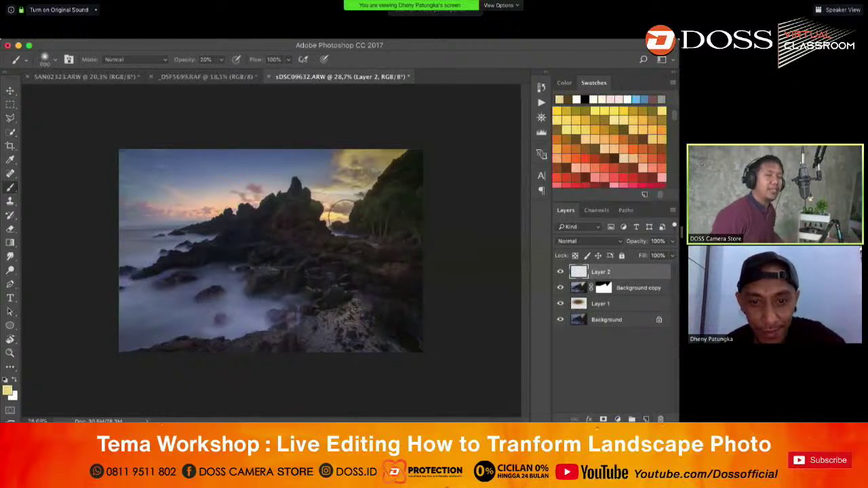
{"action": "key", "text": "bracketleft"}
{"action": "key", "text": "bracketleft"}
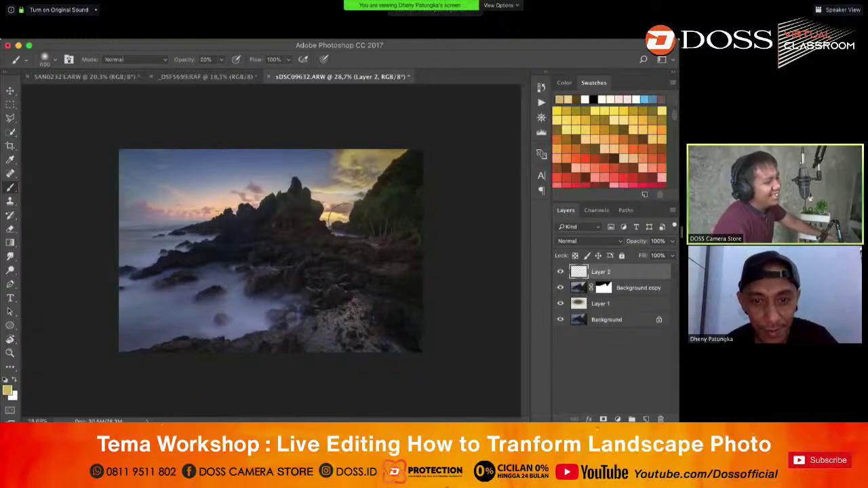
{"action": "left_click_drag", "start_coordinate": [351, 212], "coordinate": [333, 216]}
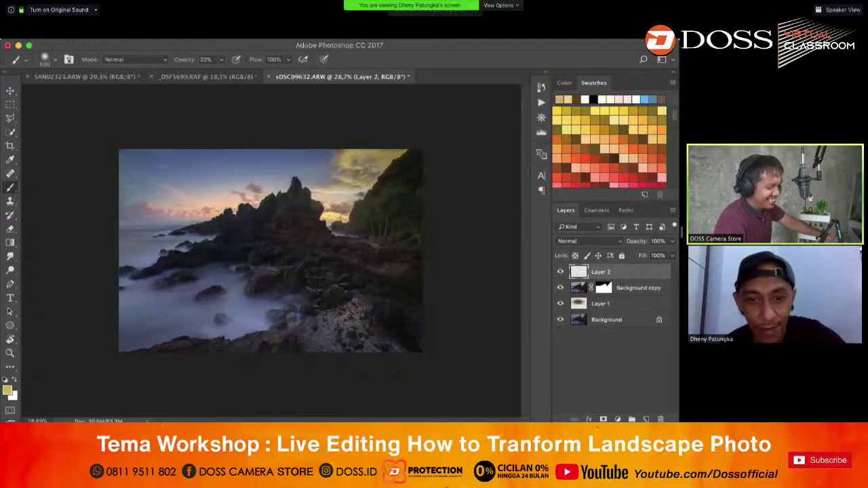
- Add a Color Dodge layer on top and paint a small brown sun glow at the horizon gap with a smaller brush at 100% opacity
{"action": "key", "text": "bracketleft"}
{"action": "key", "text": "bracketleft"}
{"action": "key", "text": "bracketleft"}
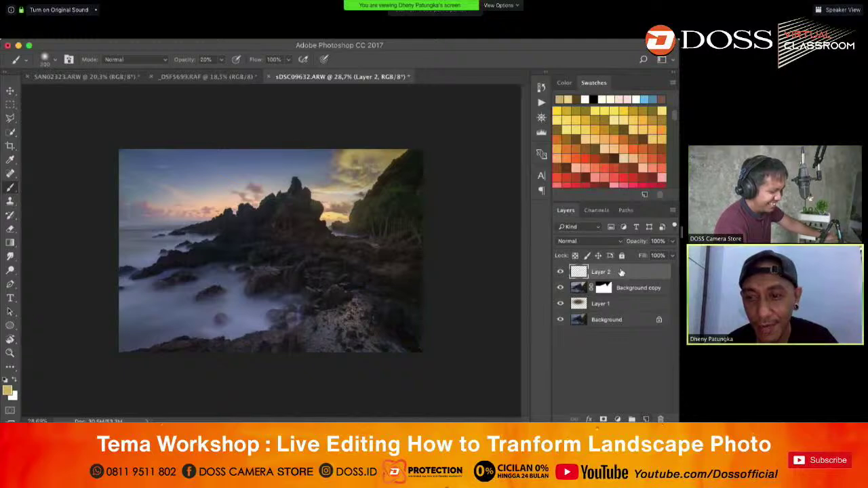
{"action": "left_click", "coordinate": [645, 419]}
{"action": "left_click", "coordinate": [608, 242]}
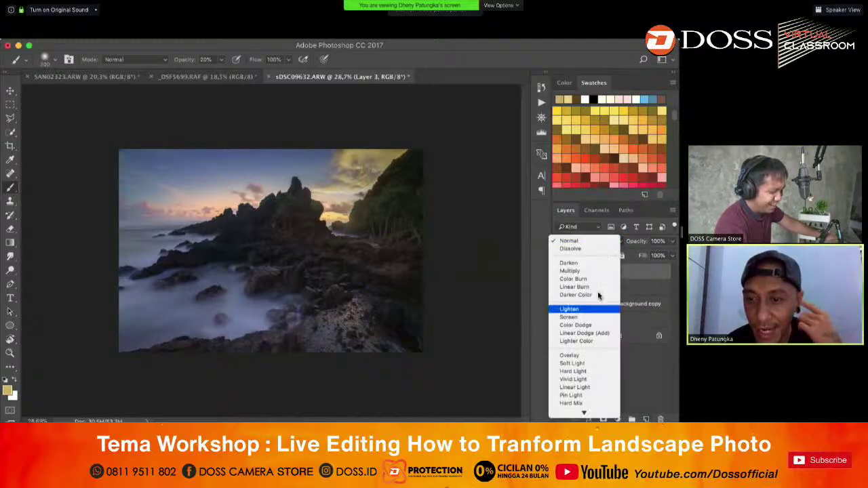
{"action": "left_click", "coordinate": [576, 325]}
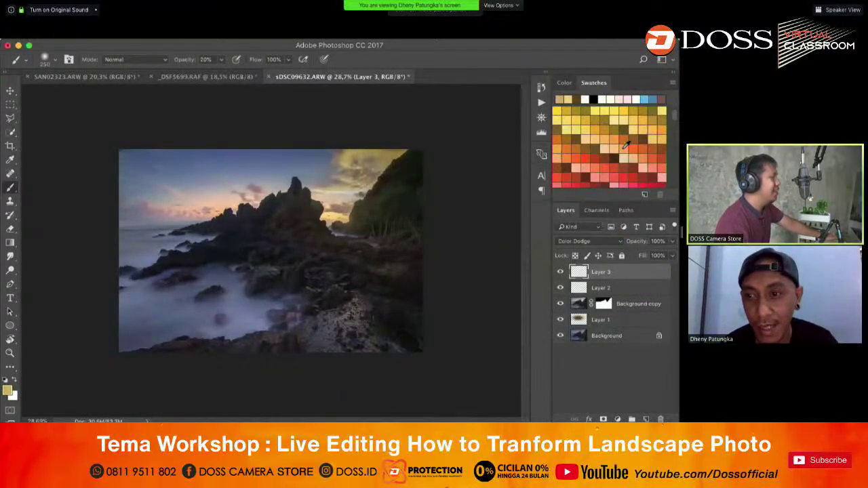
{"action": "left_click", "coordinate": [641, 138]}
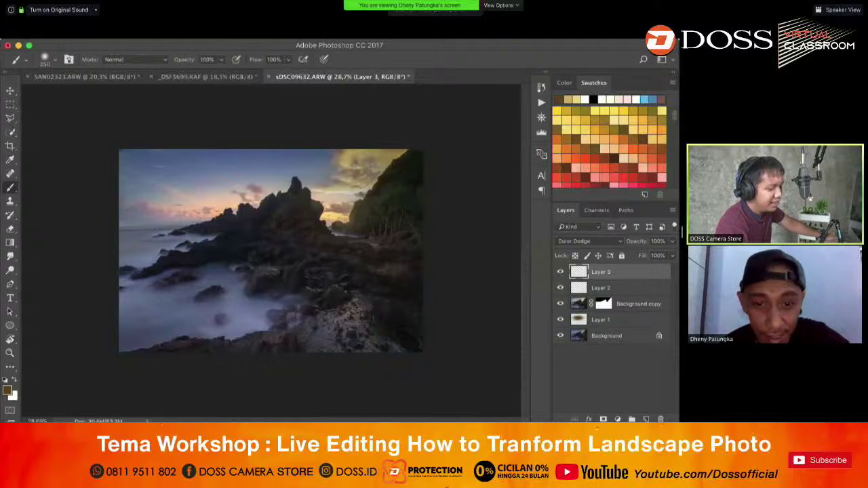
{"action": "left_click", "coordinate": [346, 219]}
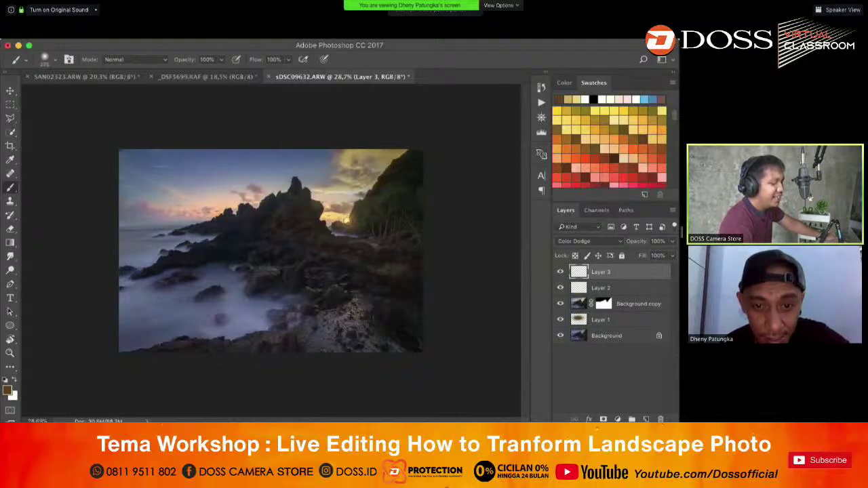
- Add another Color Dodge layer on top and paint a smaller brown highlight at the core of the sun
{"action": "left_click", "coordinate": [646, 420]}
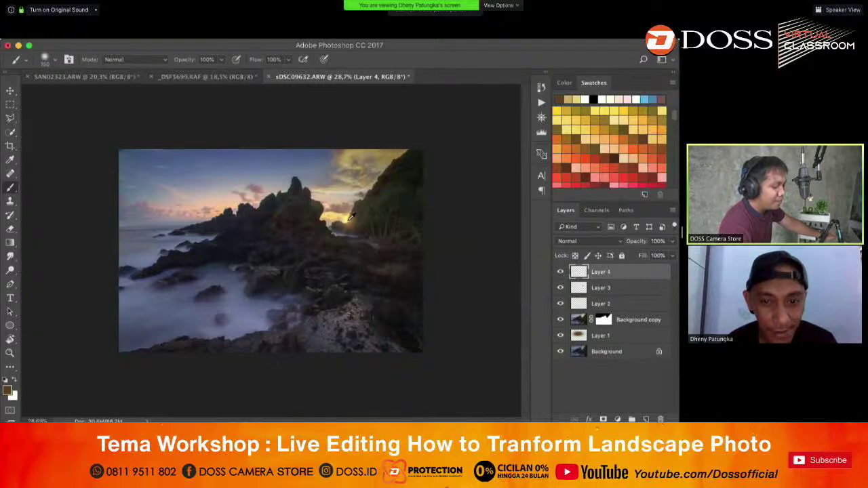
{"action": "left_click", "coordinate": [573, 241]}
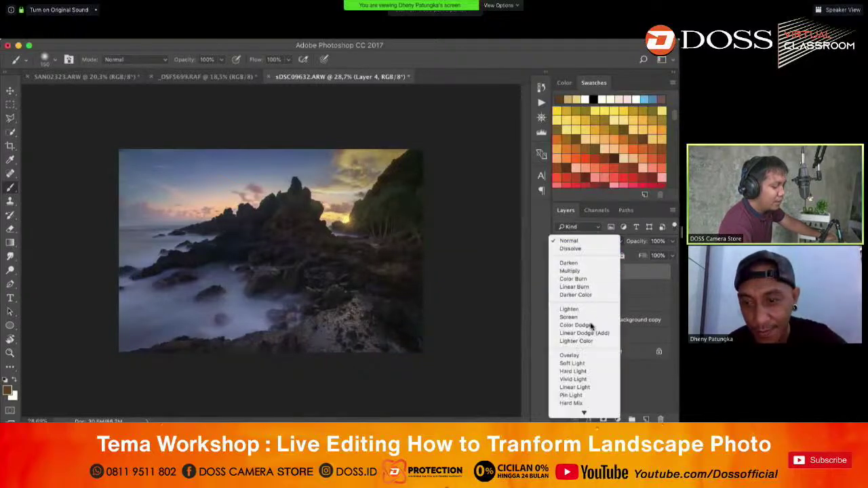
{"action": "left_click", "coordinate": [583, 323]}
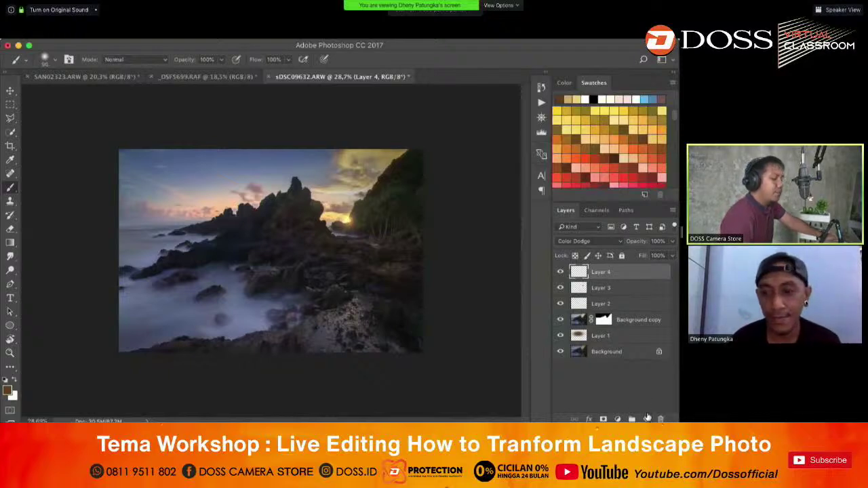
- Add a new top layer, sample a pale beige from the clouds, and add another layer directly above Background copy
{"action": "left_click", "coordinate": [646, 418]}
{"action": "left_click", "coordinate": [349, 193], "text": "alt"}
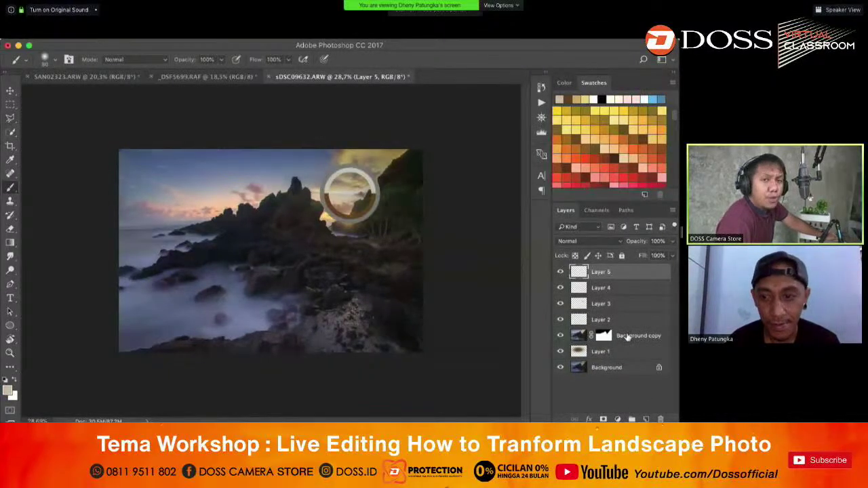
{"action": "left_click", "coordinate": [644, 337]}
{"action": "left_click", "coordinate": [646, 419]}
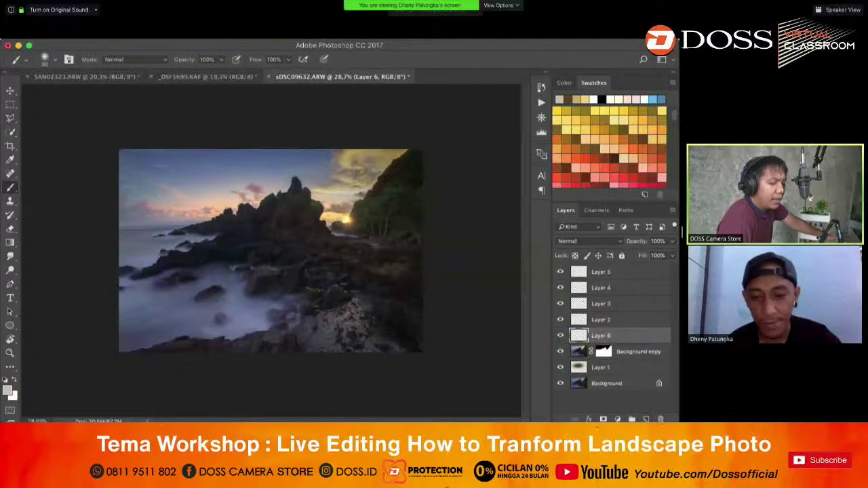
- Paint a soft pale haze around the sun on Layer 6 with a 600 px brush at 20% opacity, and deselect the layer
{"action": "key", "text": "bracketright"}
{"action": "key", "text": "bracketright"}
{"action": "key", "text": "bracketright"}
{"action": "key", "text": "bracketright"}
{"action": "key", "text": "bracketright"}
{"action": "key", "text": "bracketright"}
{"action": "key", "text": "bracketright"}
{"action": "key", "text": "bracketright"}
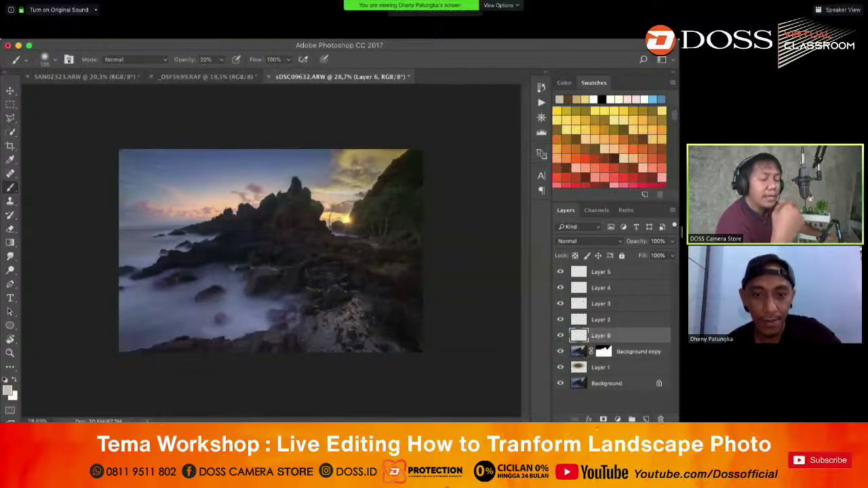
{"action": "key", "text": "bracketright"}
{"action": "key", "text": "bracketright"}
{"action": "key", "text": "bracketright"}
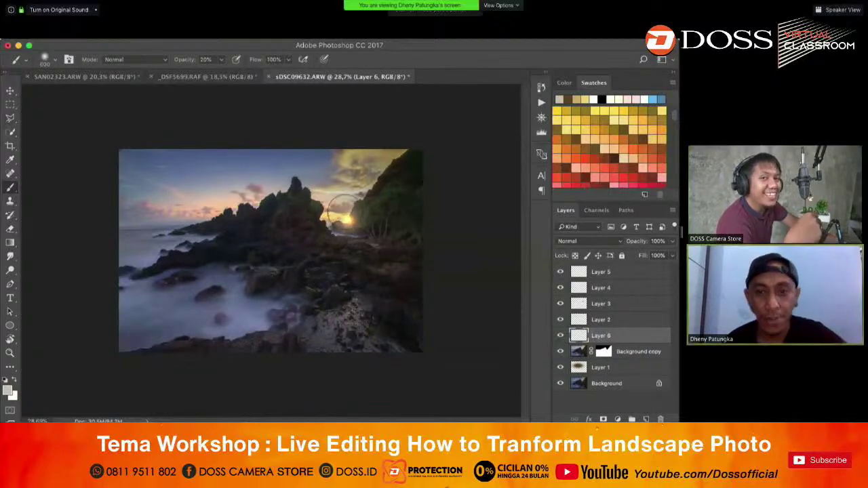
{"action": "left_click", "coordinate": [10, 90]}
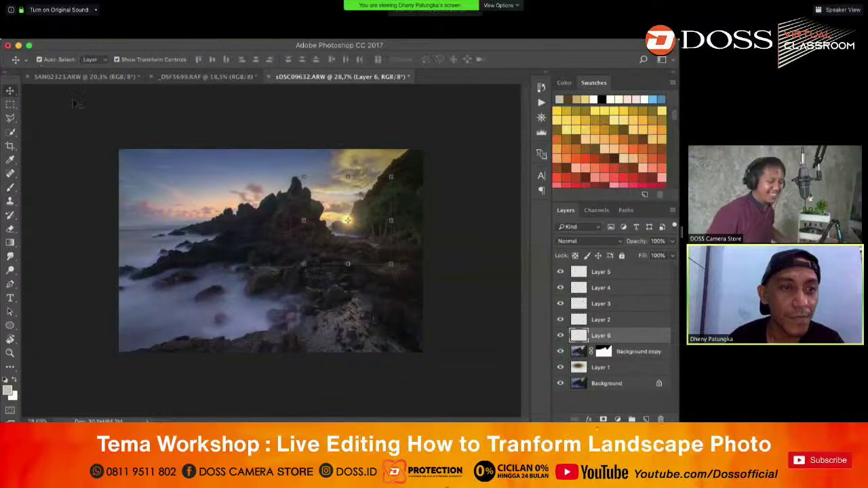
{"action": "left_click", "coordinate": [67, 95]}
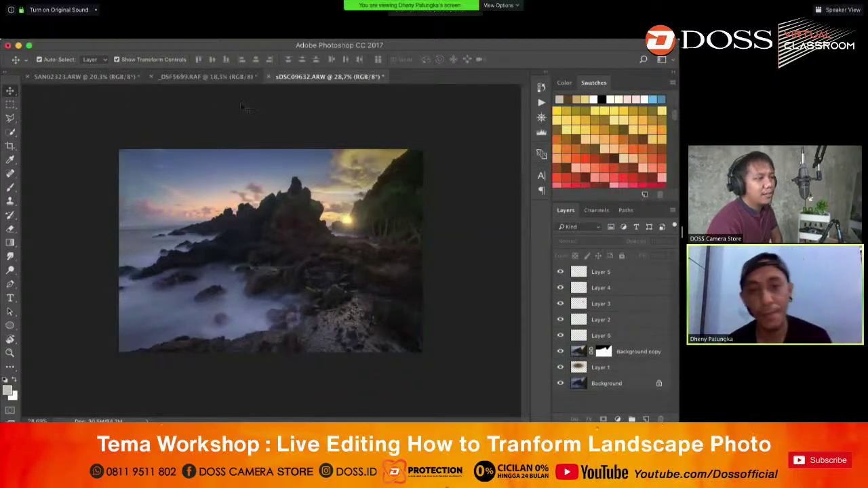
- Lower the opacity of Layer 6, toggling it and Layer 2 to compare their glow, and leave both layers shown and deselected
{"action": "scroll", "coordinate": [260, 131], "scroll_direction": "down", "scroll_amount": 1}
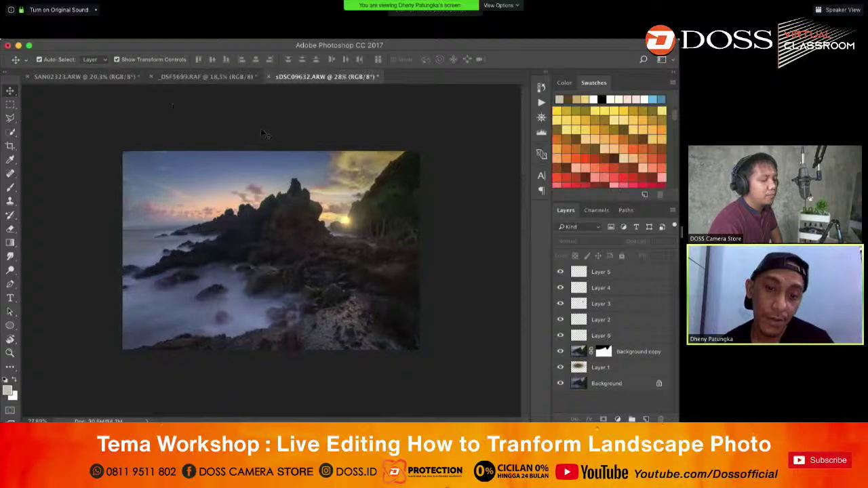
{"action": "scroll", "coordinate": [260, 127], "scroll_direction": "up", "scroll_amount": 2}
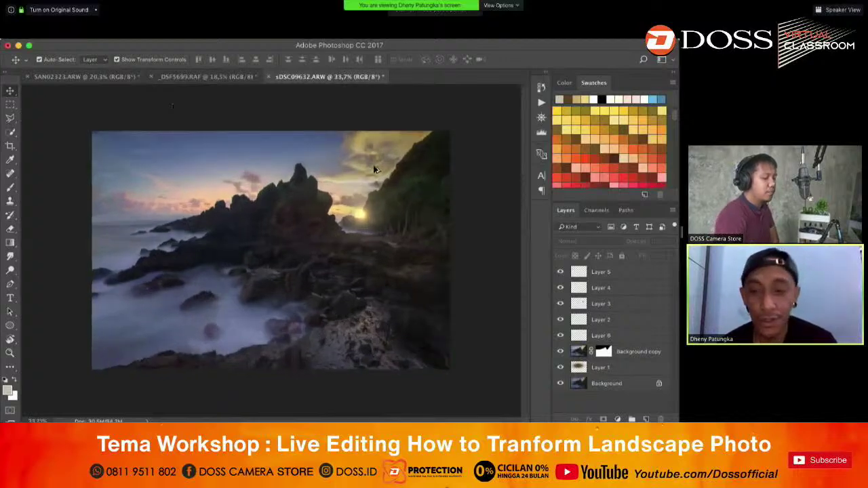
{"action": "left_click", "coordinate": [561, 319]}
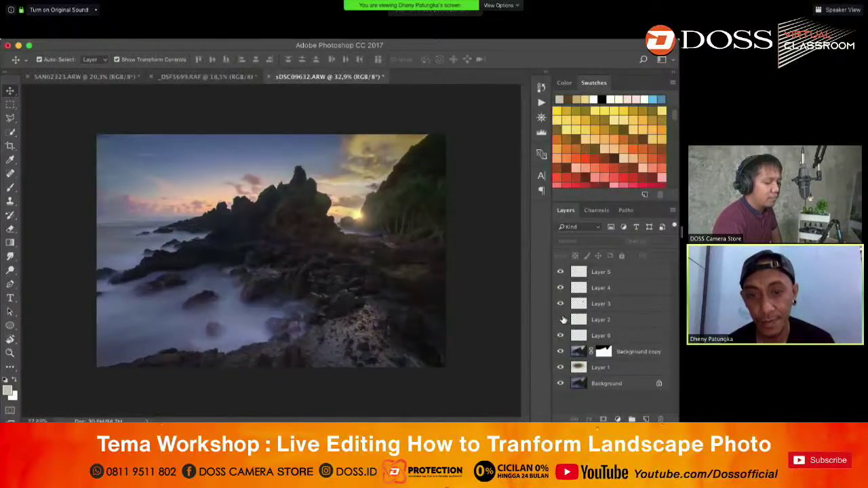
{"action": "left_click", "coordinate": [560, 335]}
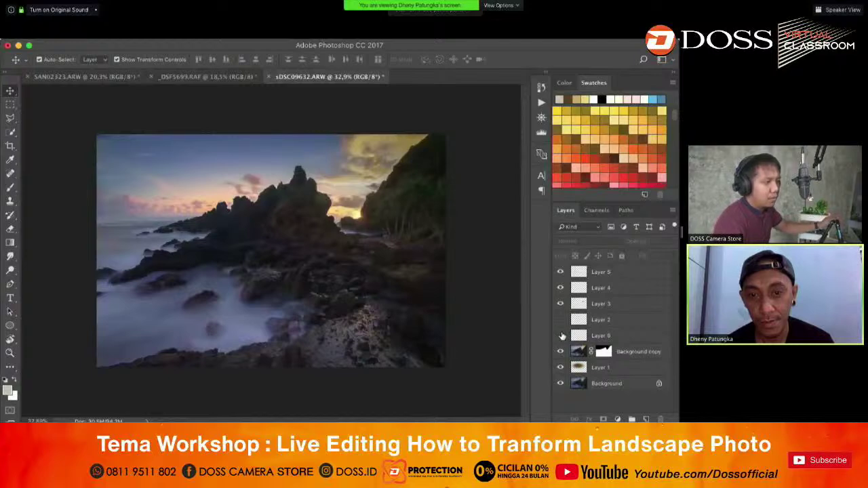
{"action": "left_click", "coordinate": [560, 335]}
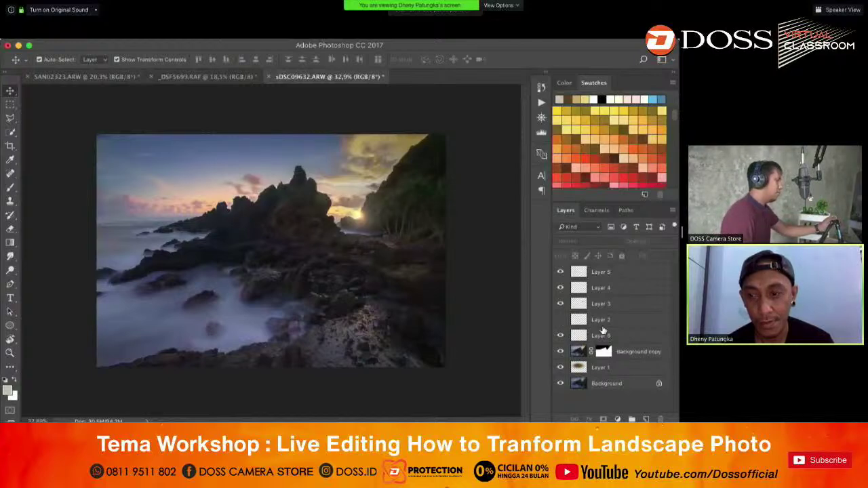
{"action": "left_click", "coordinate": [604, 335]}
{"action": "left_click_drag", "start_coordinate": [673, 244], "coordinate": [638, 255]}
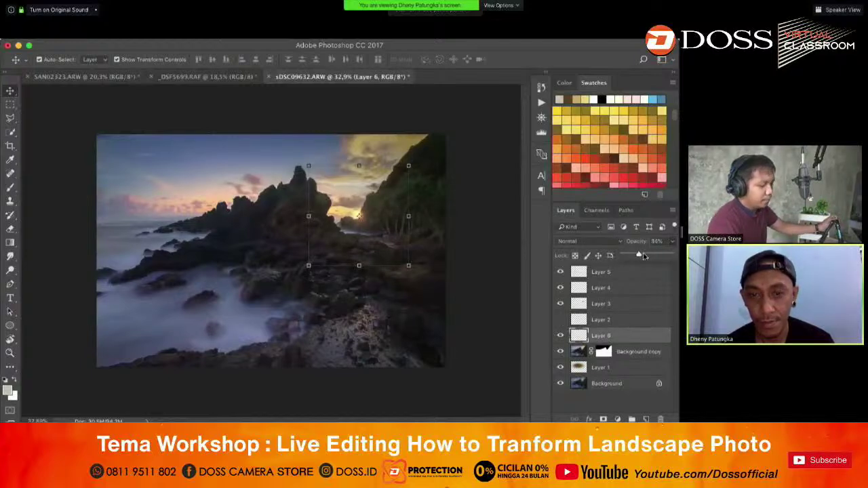
{"action": "left_click", "coordinate": [560, 319]}
{"action": "left_click", "coordinate": [584, 325]}
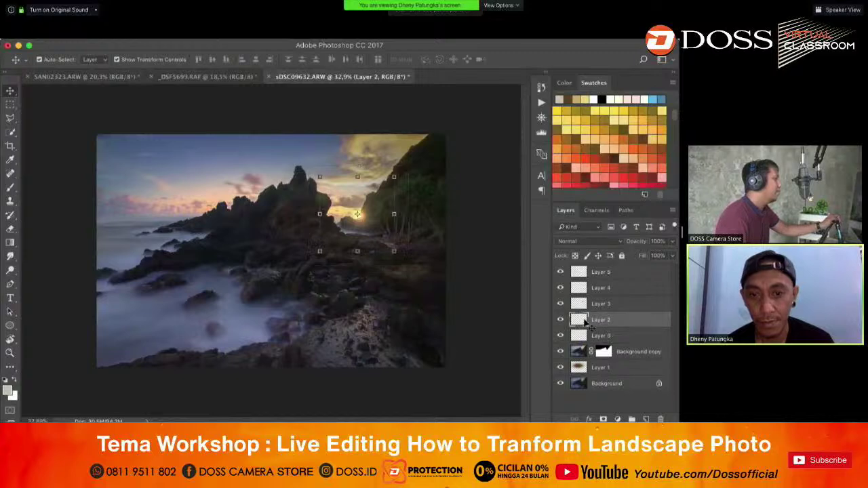
{"action": "left_click", "coordinate": [481, 276]}
{"action": "scroll", "coordinate": [423, 278], "scroll_direction": "down", "scroll_amount": 1}
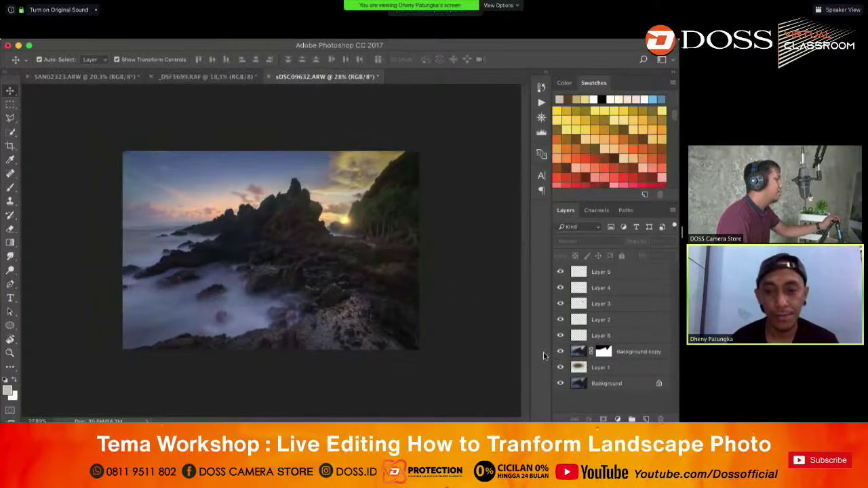
- Paint warm brown light over the foreground rocks on the Color Dodge Layer 3 with a large brush at 20% opacity
{"action": "left_click", "coordinate": [630, 303]}
{"action": "key", "text": "b"}
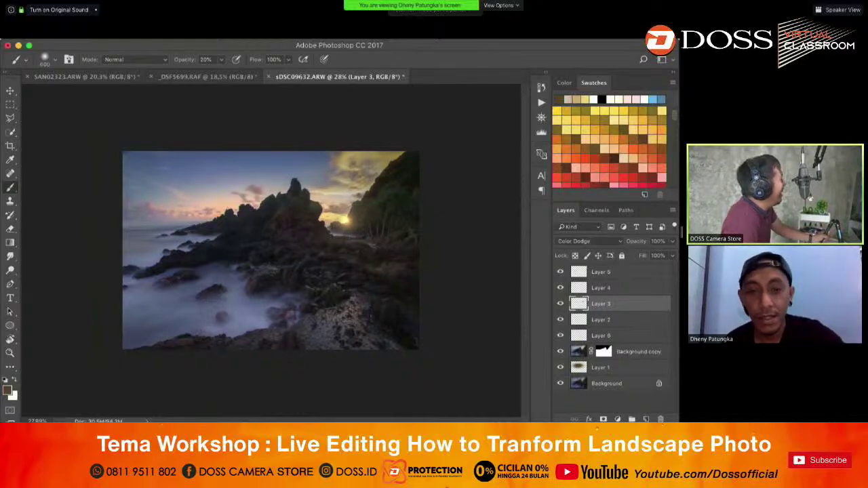
{"action": "key", "text": "8"}
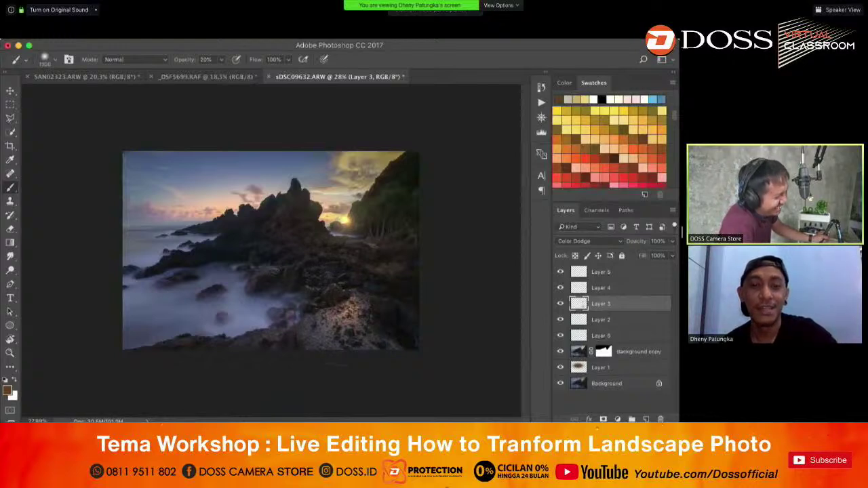
- Flatten the image, and undo the flattening to restore the separate layers
{"action": "right_click", "coordinate": [600, 385]}
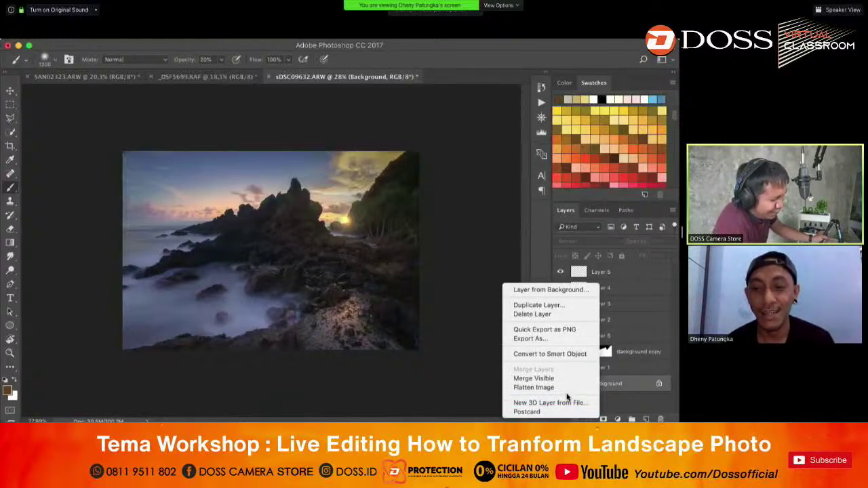
{"action": "key", "text": "Escape"}
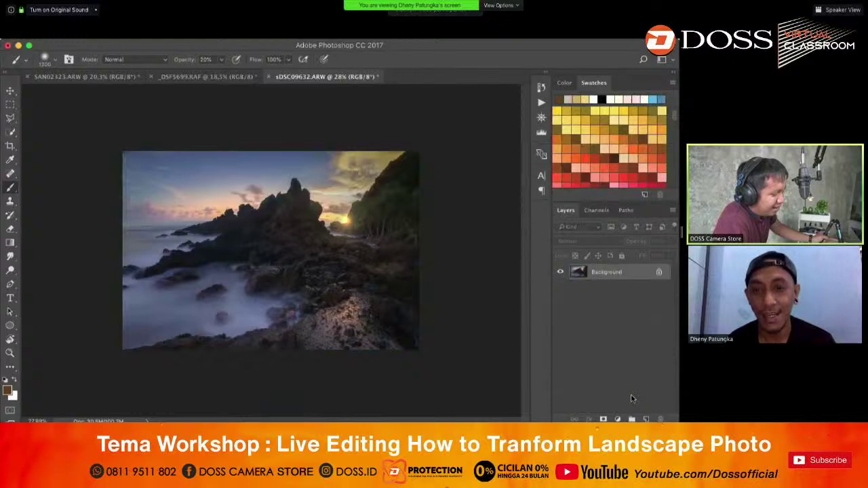
{"action": "mouse_move", "coordinate": [578, 303]}
{"action": "left_mouse_down"}
{"action": "mouse_move", "coordinate": [539, 330]}
{"action": "mouse_move", "coordinate": [546, 332]}
{"action": "left_mouse_up"}
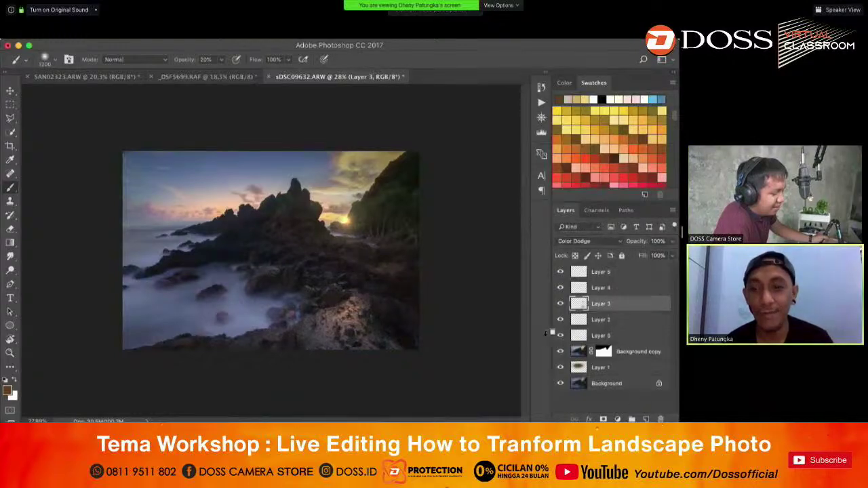
- Flatten all layers into the background and duplicate the flattened image as a new layer
{"action": "left_click", "coordinate": [599, 384]}
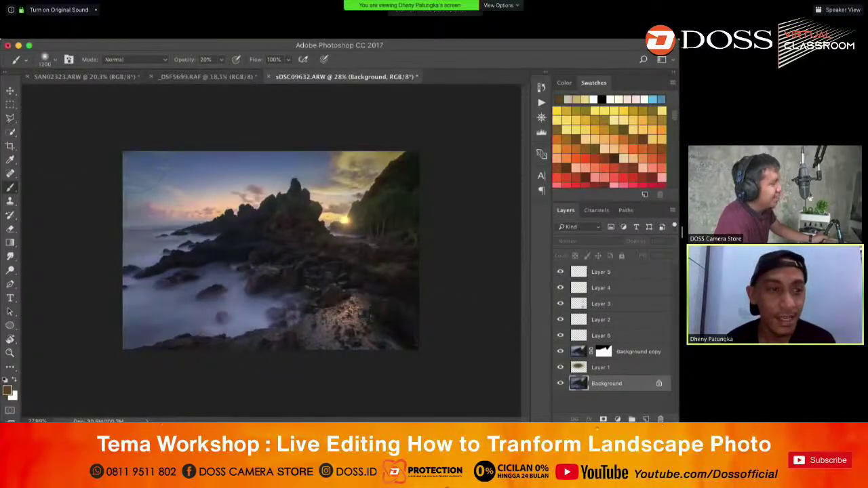
{"action": "left_click", "coordinate": [11, 118]}
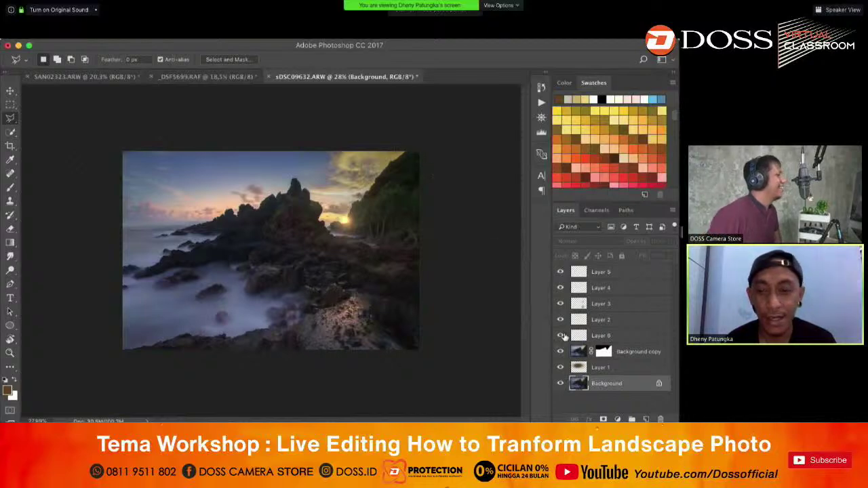
{"action": "right_click", "coordinate": [607, 389]}
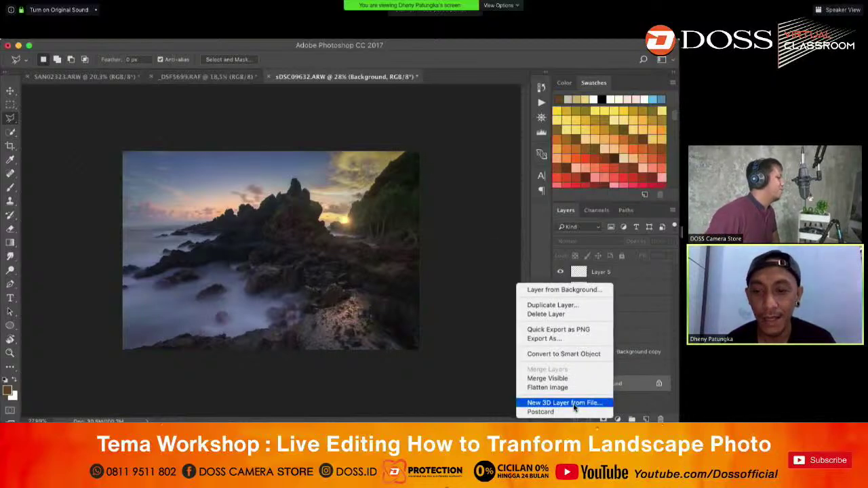
{"action": "left_click", "coordinate": [561, 387]}
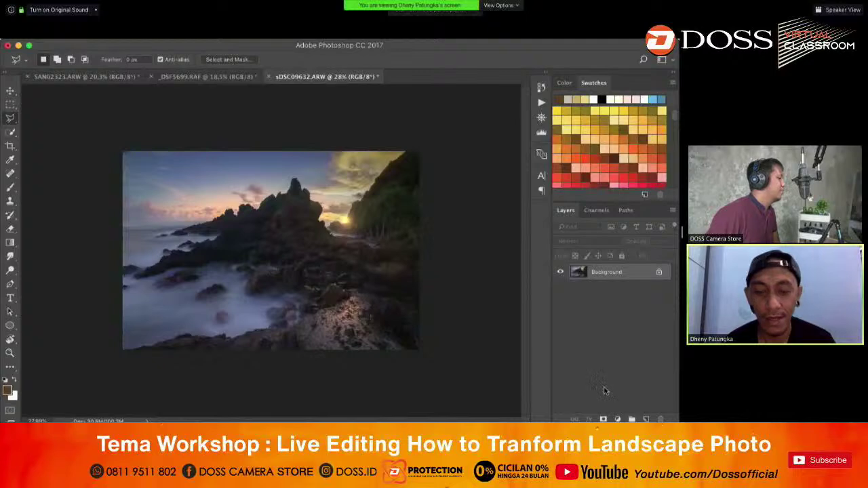
{"action": "key", "text": "super+j"}
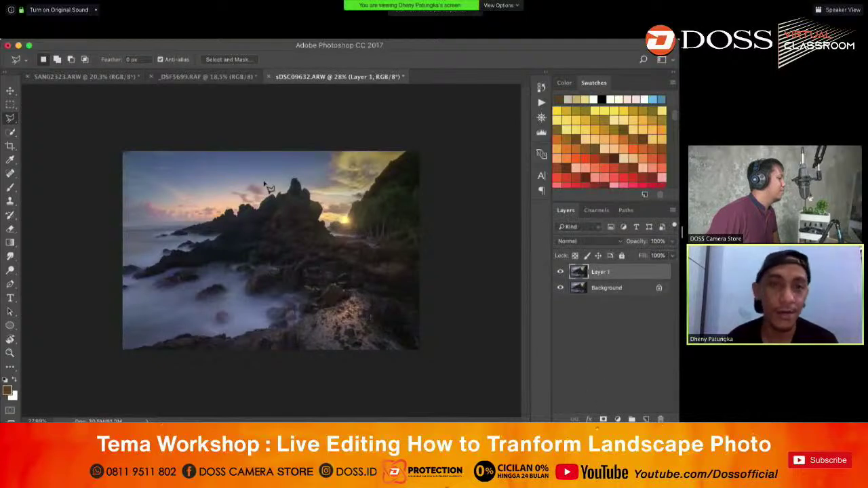
{"action": "left_click", "coordinate": [268, 34]}
{"action": "left_click", "coordinate": [292, 97]}
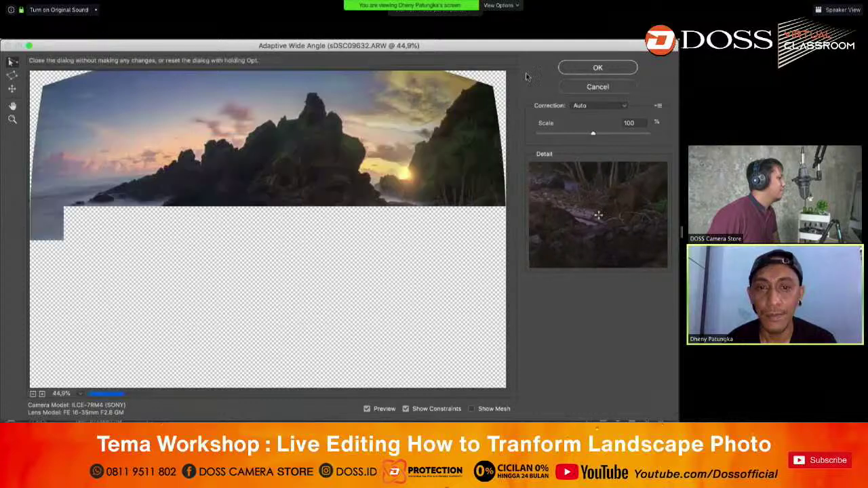
{"action": "key", "text": "Escape"}
- Apply the Camera Raw filter to Layer 1 with Clarity set to +53
{"action": "left_click", "coordinate": [269, 34]}
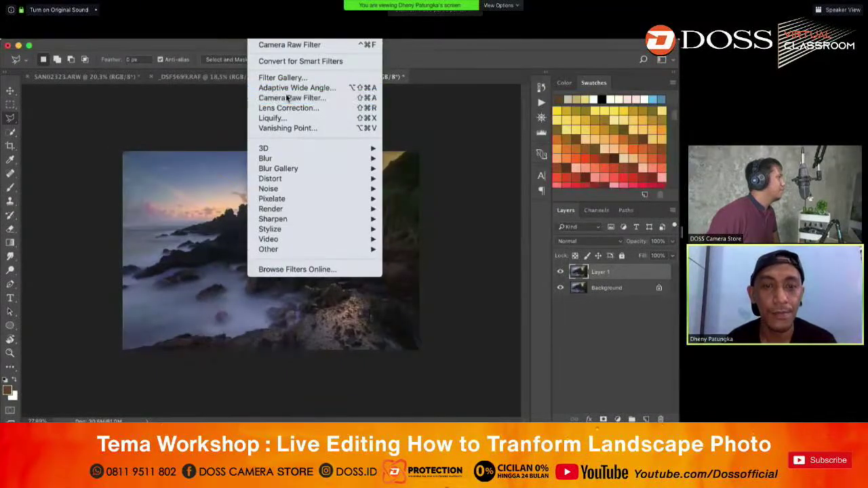
{"action": "left_click", "coordinate": [299, 88]}
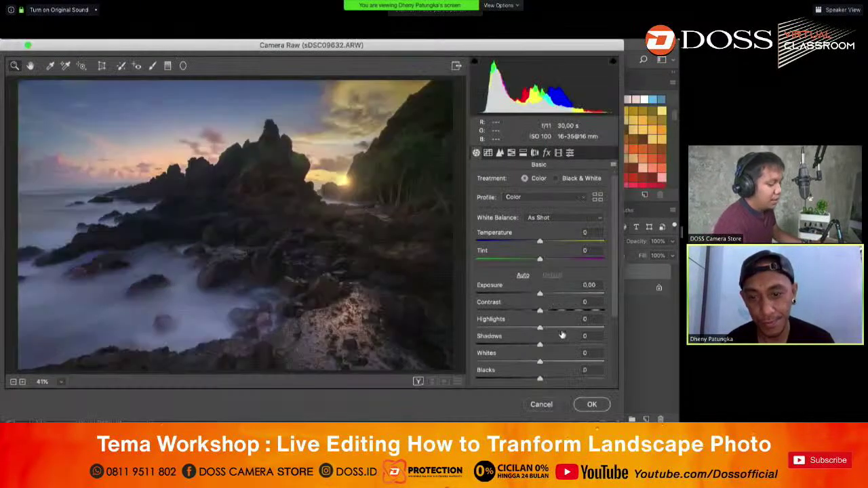
{"action": "scroll", "coordinate": [558, 345], "scroll_direction": "down", "scroll_amount": 3}
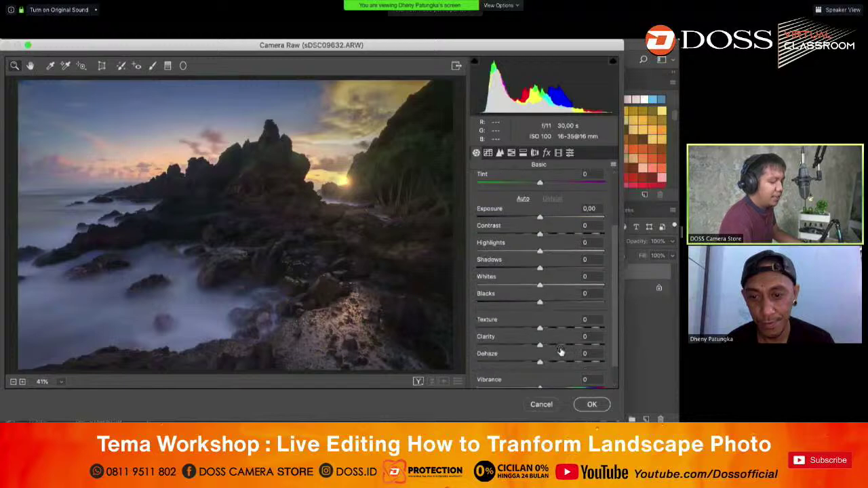
{"action": "left_click", "coordinate": [573, 346]}
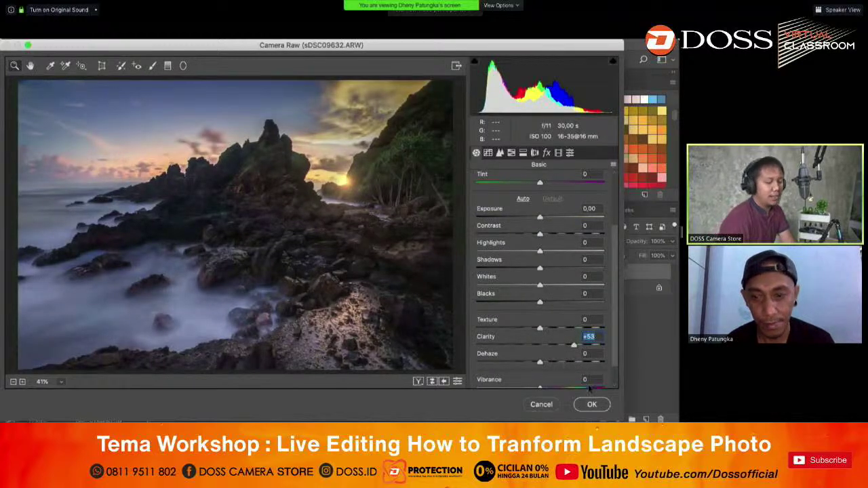
{"action": "key", "text": "Return"}
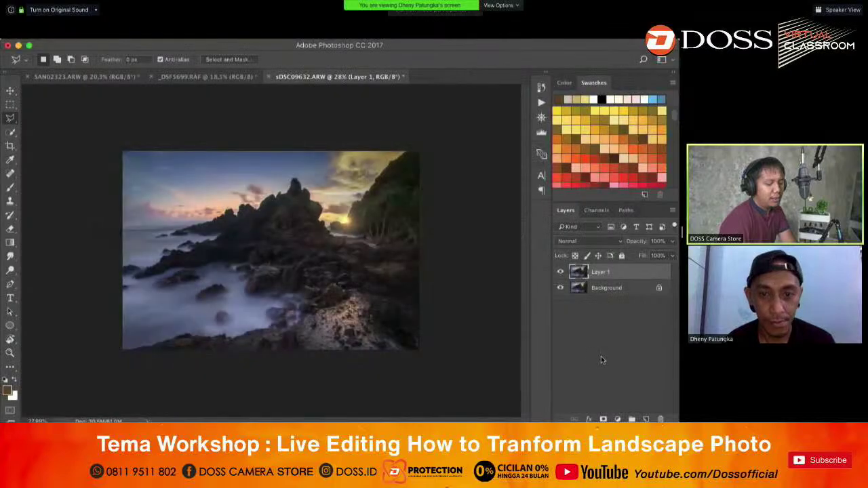
- Add an inverted black mask to Layer 1 and reveal the filtered foreground rocks with a white 1100 px brush at 40% opacity
{"action": "left_click", "coordinate": [603, 418]}
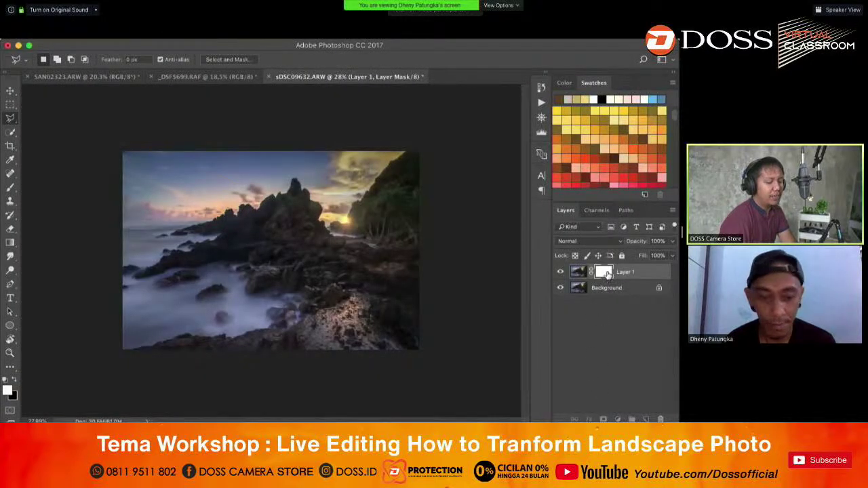
{"action": "key", "text": "ctrl+i"}
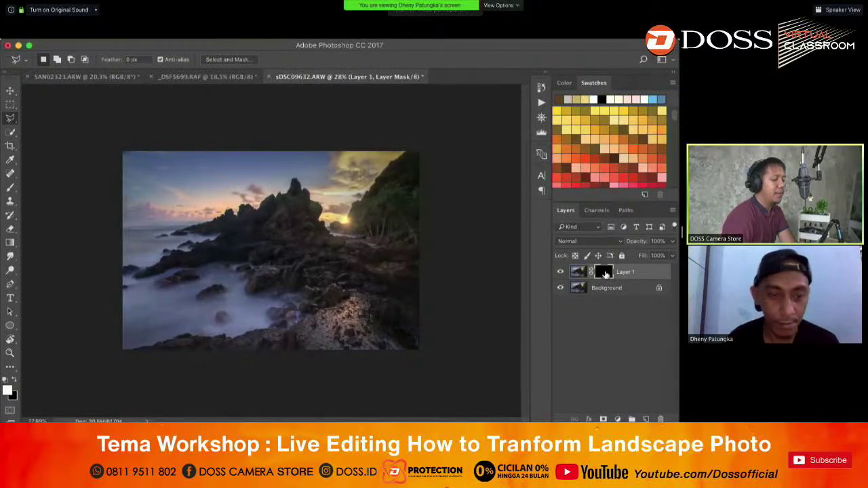
{"action": "left_click", "coordinate": [10, 188]}
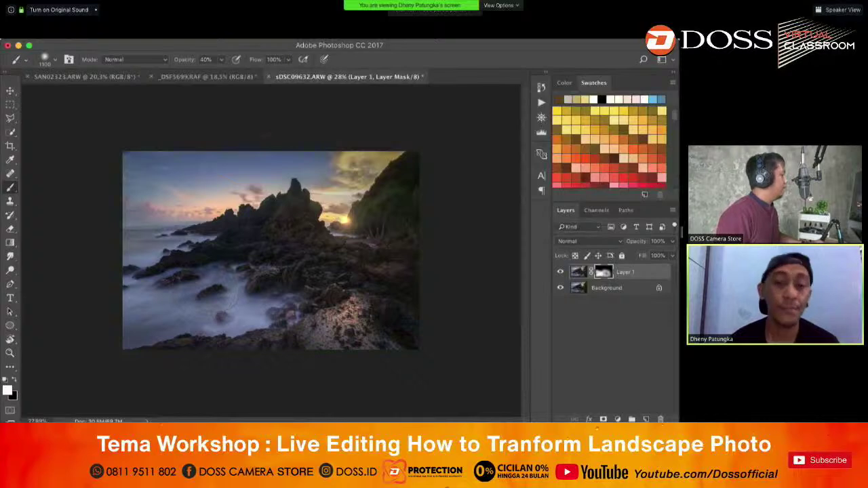
- Add a Curves adjustment layer, pulling the midtones down and lifting the black point slightly
{"action": "left_click", "coordinate": [603, 419]}
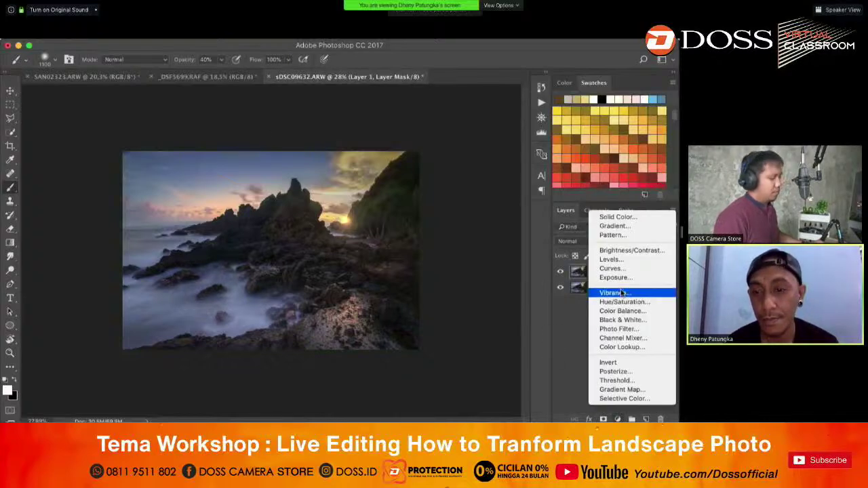
{"action": "left_click", "coordinate": [637, 262]}
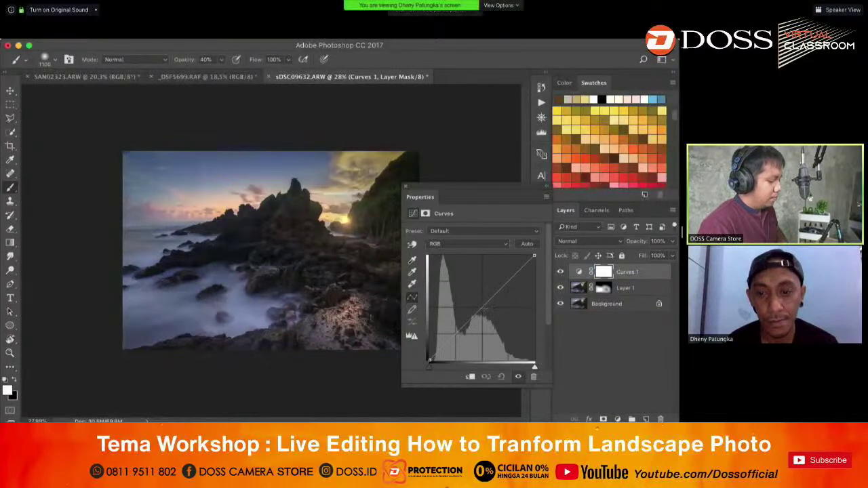
{"action": "left_click_drag", "start_coordinate": [491, 300], "coordinate": [491, 317]}
{"action": "left_click_drag", "start_coordinate": [429, 359], "coordinate": [429, 354]}
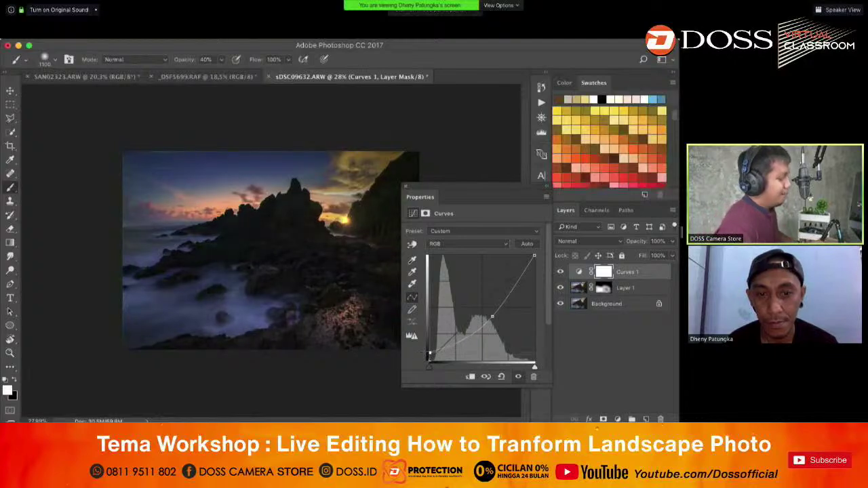
{"action": "left_click", "coordinate": [406, 188]}
- Draw a black-to-white radial gradient on the Curves mask from the photo's centre outward, and toggle the Curves layer to compare
{"action": "left_click", "coordinate": [12, 242]}
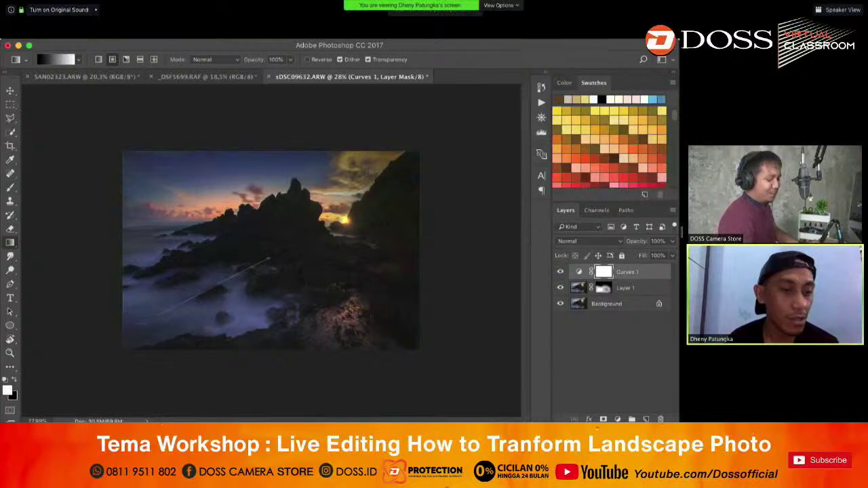
{"action": "left_click_drag", "start_coordinate": [231, 278], "coordinate": [115, 350]}
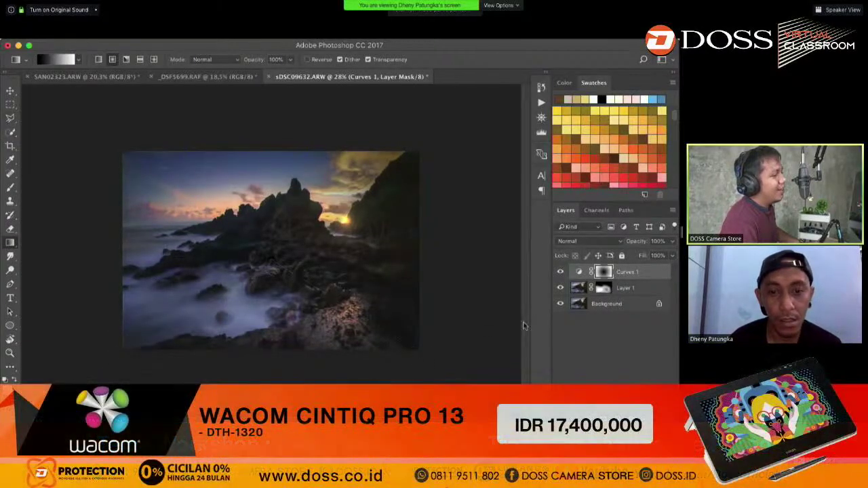
{"action": "left_click", "coordinate": [562, 272]}
{"action": "left_click", "coordinate": [562, 272]}
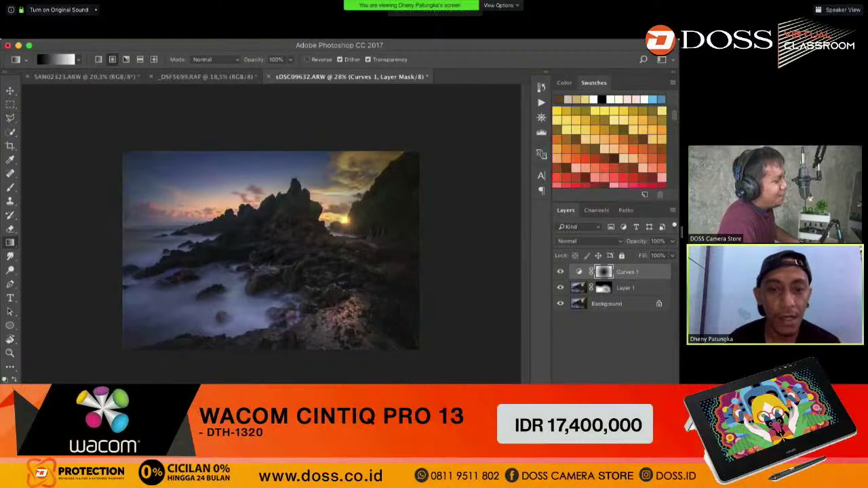
- Paint black over the sun and central rocks on the Curves mask with a very large brush at 100% opacity, undoing a stray white dab
{"action": "left_click", "coordinate": [11, 188]}
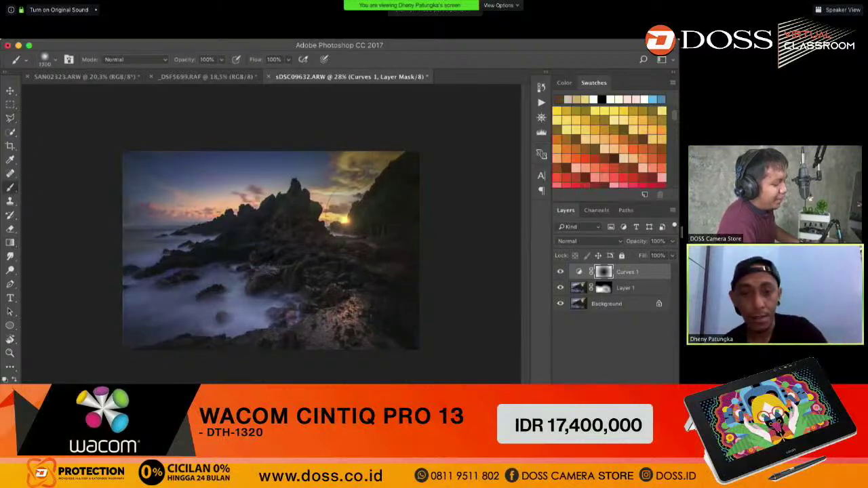
{"action": "left_click", "coordinate": [336, 216]}
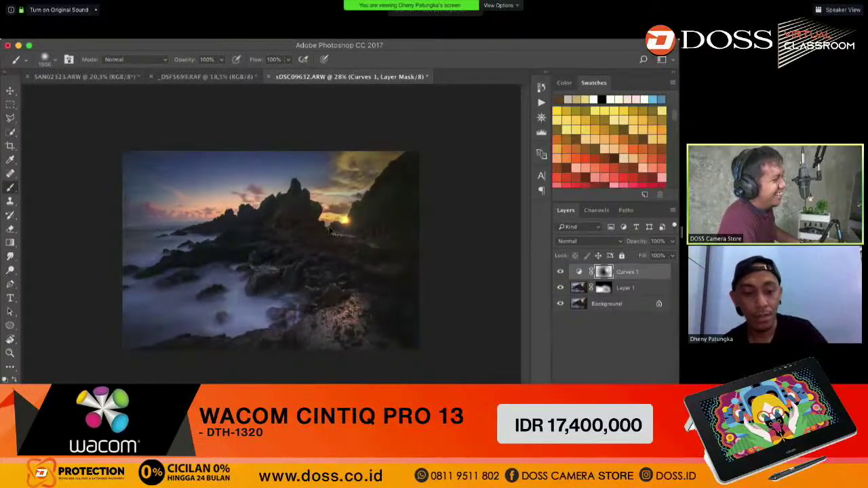
{"action": "key", "text": "ctrl+z"}
{"action": "left_click_drag", "start_coordinate": [332, 232], "coordinate": [326, 235]}
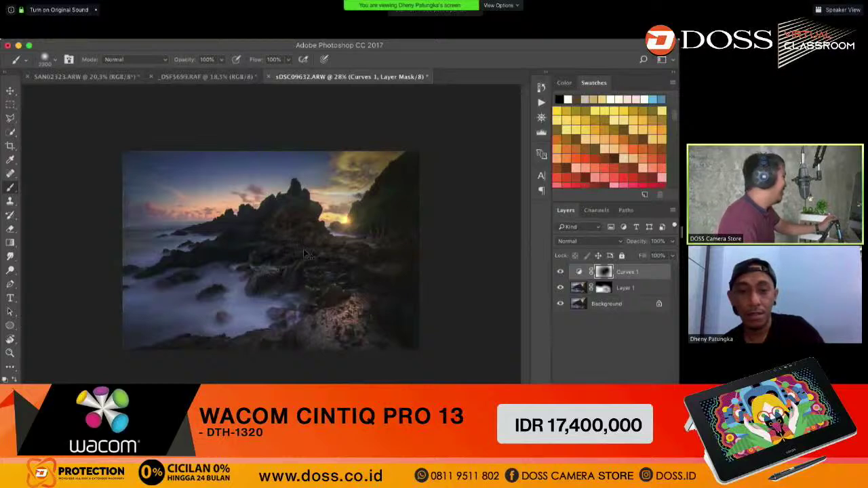
{"action": "key", "text": "bracketleft"}
{"action": "key", "text": "bracketleft"}
{"action": "key", "text": "bracketleft"}
{"action": "key", "text": "bracketleft"}
{"action": "key", "text": "bracketleft"}
{"action": "left_click", "coordinate": [343, 227]}
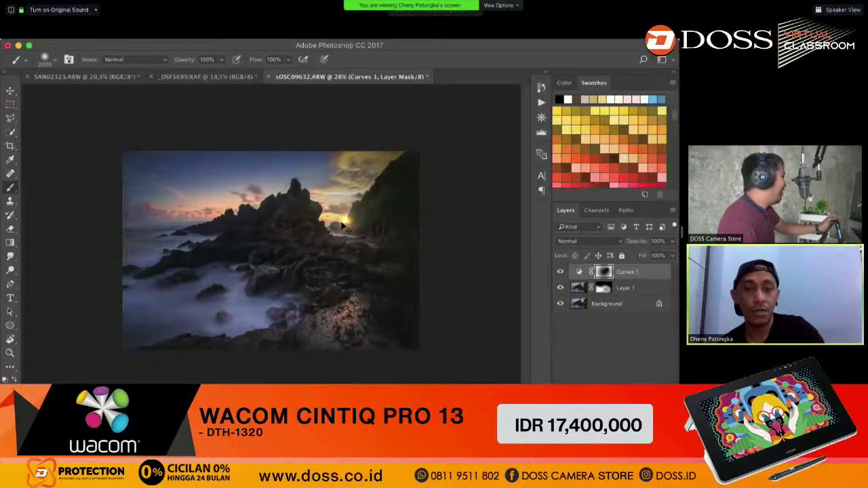
- Paint black on the Curves mask over the rocks and water on the photo's left side with a brush of about 2000 px
{"action": "key", "text": "bracketright"}
{"action": "key", "text": "bracketright"}
{"action": "key", "text": "bracketright"}
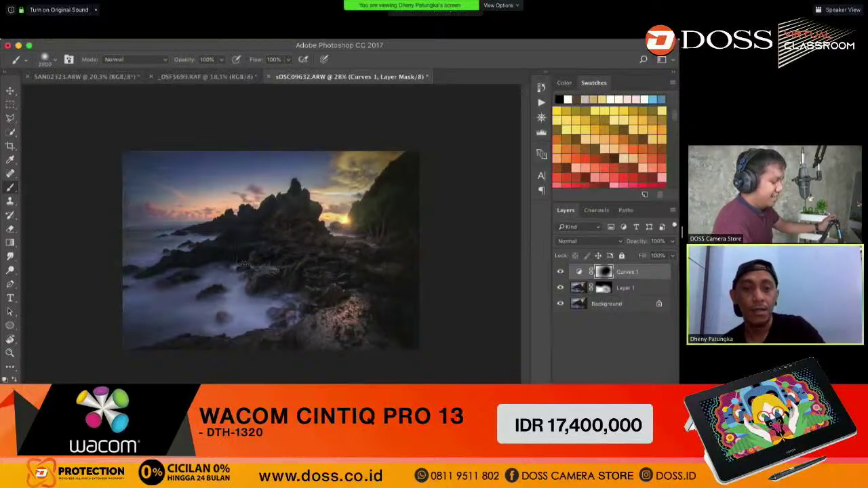
{"action": "mouse_move", "coordinate": [241, 266]}
{"action": "left_mouse_down"}
{"action": "mouse_move", "coordinate": [173, 308]}
{"action": "mouse_move", "coordinate": [153, 251]}
{"action": "left_mouse_up"}
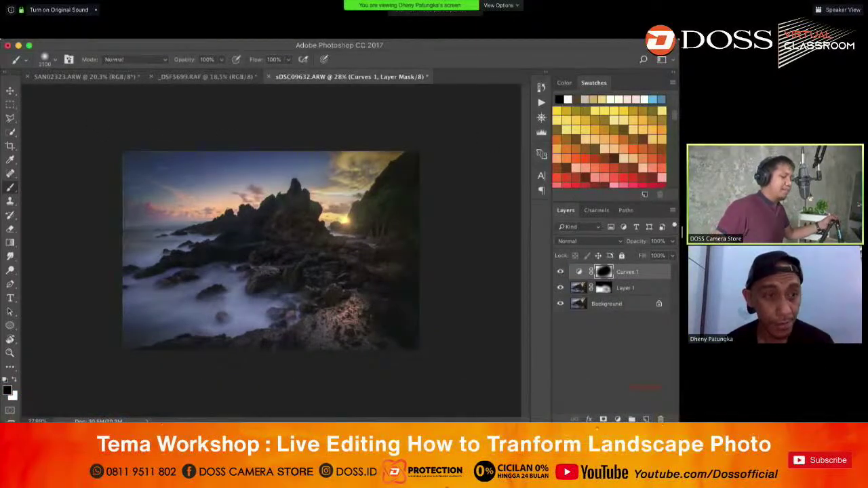
- Deselect the layers and flatten the image again
{"action": "key", "text": "v"}
{"action": "left_click", "coordinate": [473, 116]}
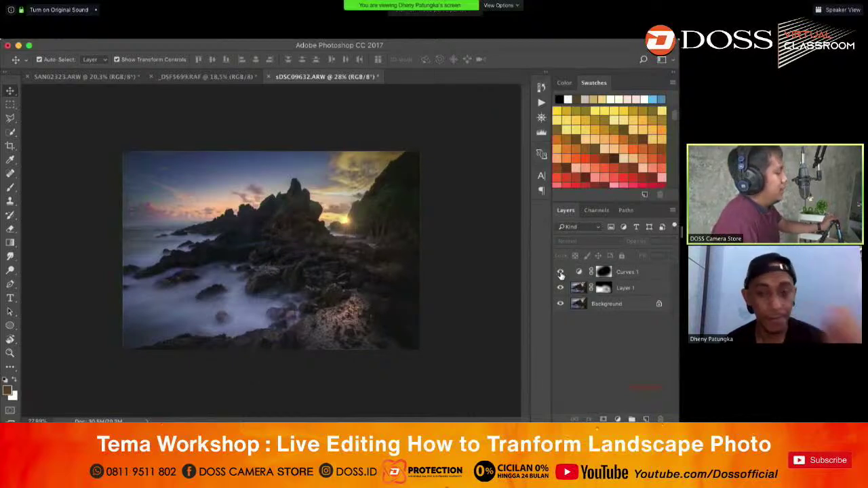
{"action": "right_click", "coordinate": [610, 306]}
{"action": "key", "text": "Return"}
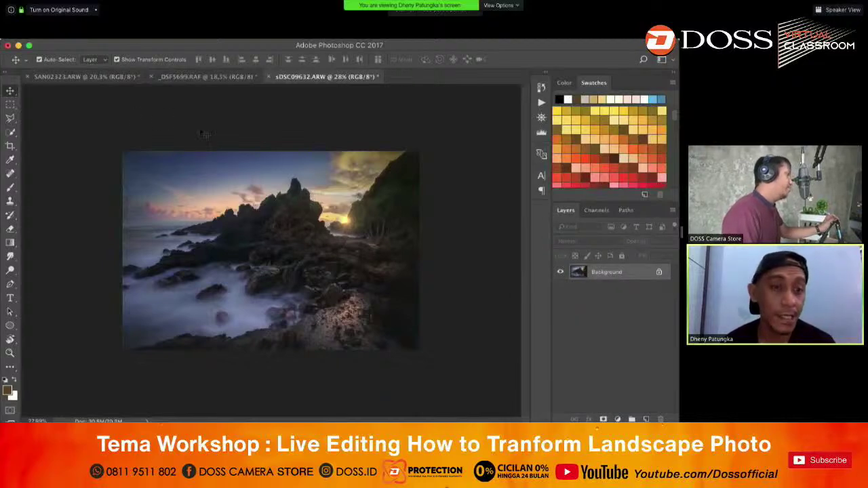
- Duplicate the background layer twice and hide the uppermost copy
{"action": "scroll", "coordinate": [291, 232], "scroll_direction": "up", "scroll_amount": 5}
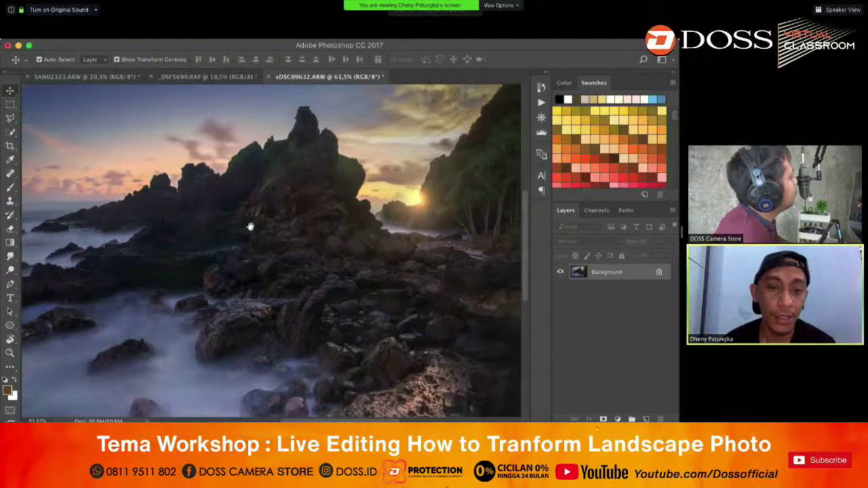
{"action": "scroll", "coordinate": [250, 230], "scroll_direction": "right", "scroll_amount": 3}
{"action": "key", "text": "super+j"}
{"action": "key", "text": "super+j"}
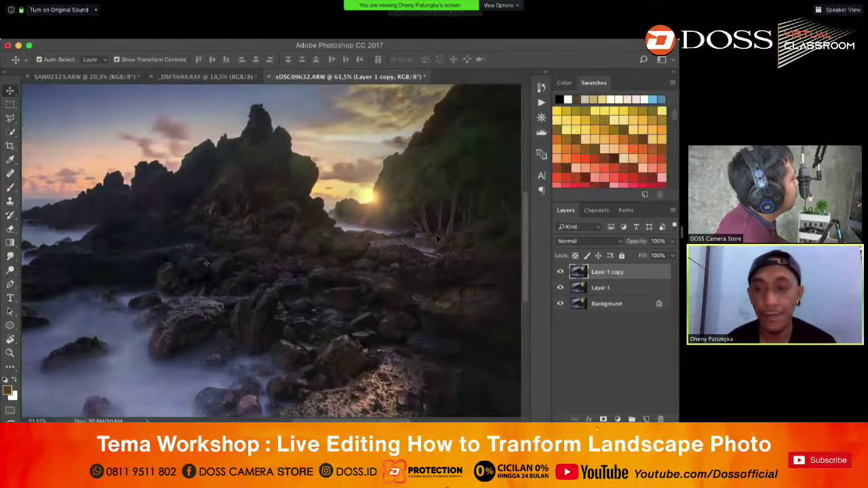
{"action": "left_click", "coordinate": [560, 272]}
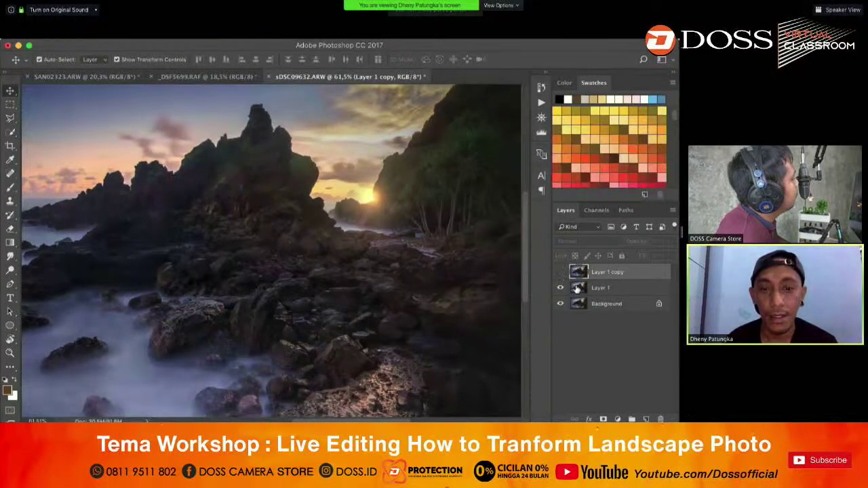
- Convert Layer 1 to a smart object
{"action": "left_click", "coordinate": [612, 289]}
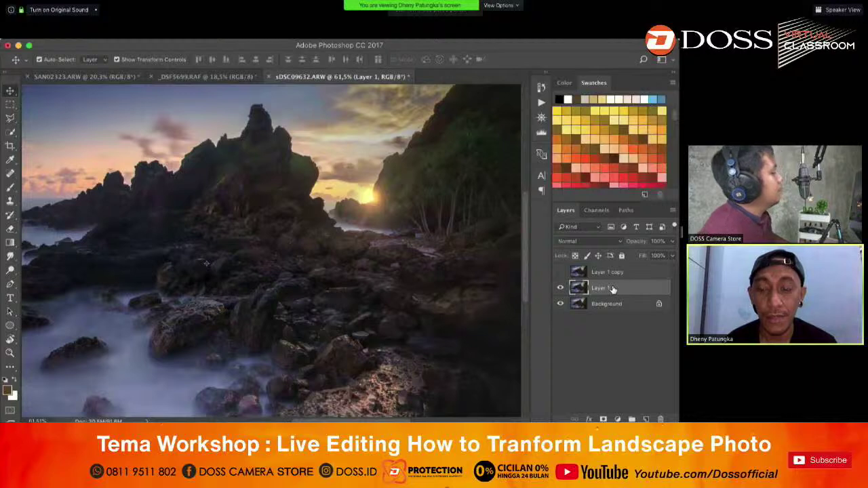
{"action": "right_click", "coordinate": [611, 292]}
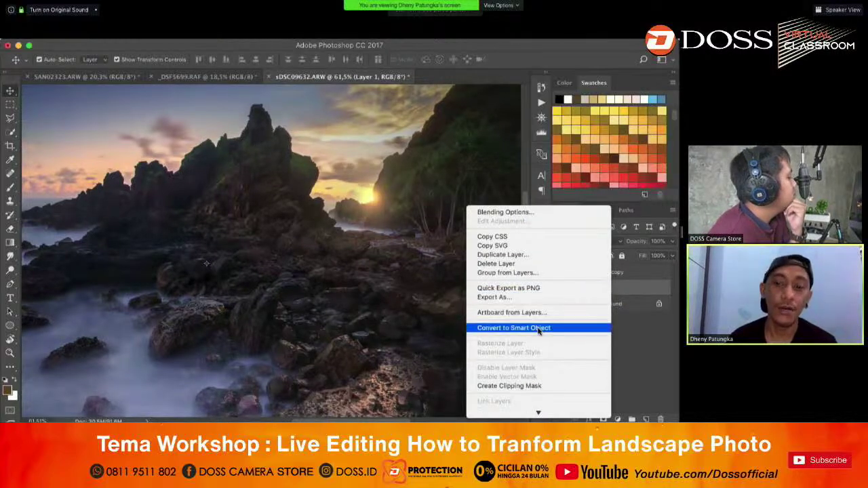
{"action": "left_click", "coordinate": [539, 328]}
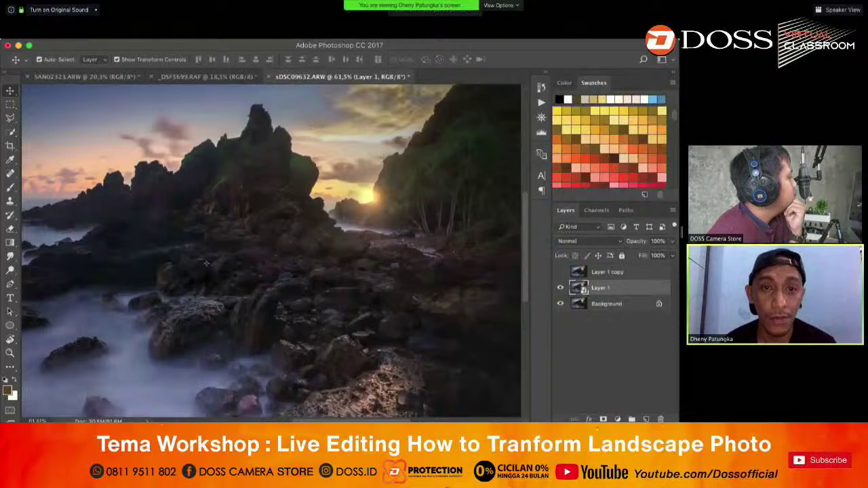
- Apply Reduce Noise to Layer 1 with strength 10 and preserve details, reduce color noise and sharpen details at 0%
{"action": "left_click", "coordinate": [278, 34]}
{"action": "mouse_move", "coordinate": [345, 190]}
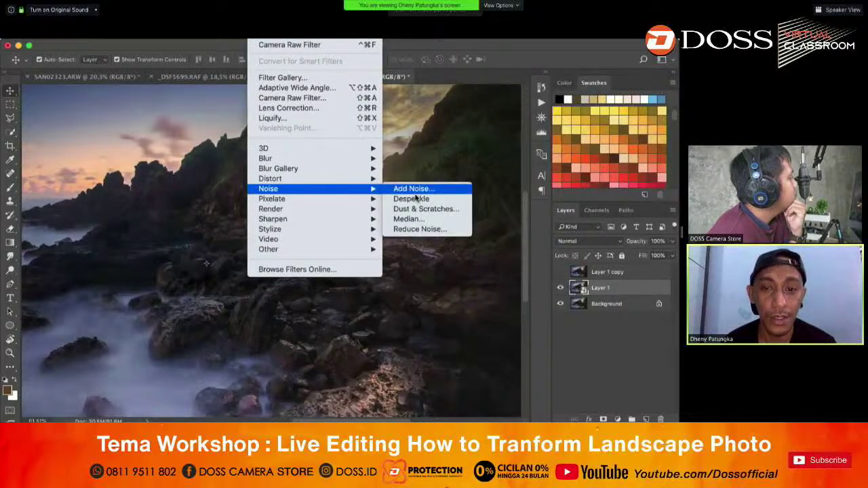
{"action": "left_click", "coordinate": [411, 229]}
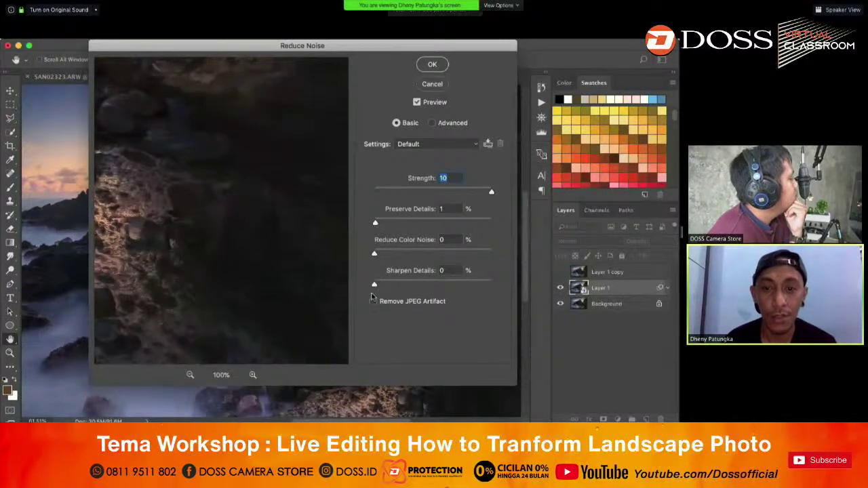
{"action": "left_click_drag", "start_coordinate": [375, 223], "coordinate": [369, 224]}
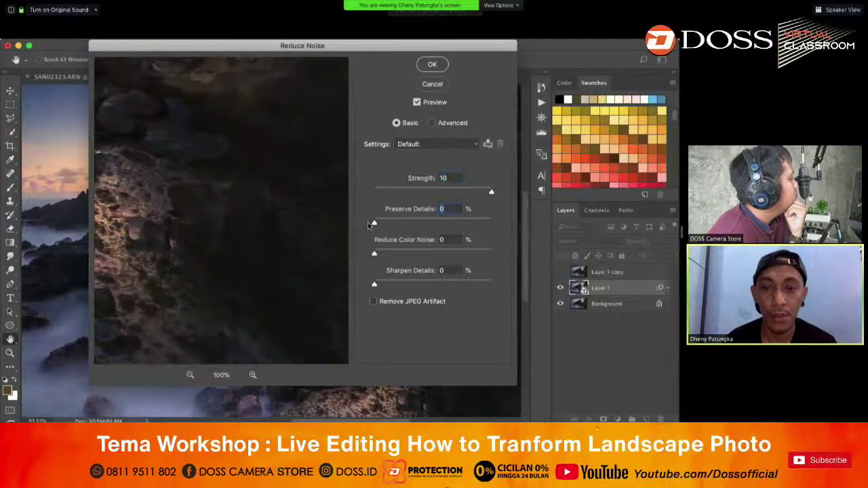
{"action": "left_click", "coordinate": [432, 64]}
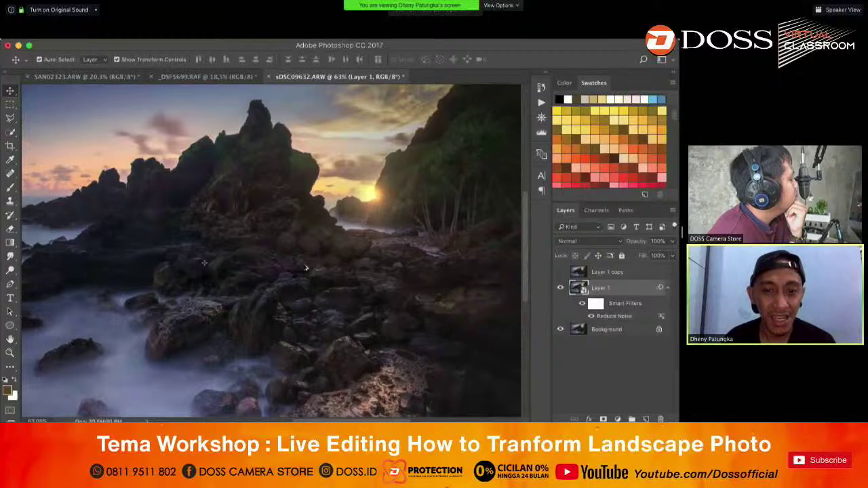
- Apply Reduce Noise to Layer 1 a second time with the same settings and compare the rocks with the layer hidden and shown
{"action": "scroll", "coordinate": [305, 268], "scroll_direction": "up", "scroll_amount": 5}
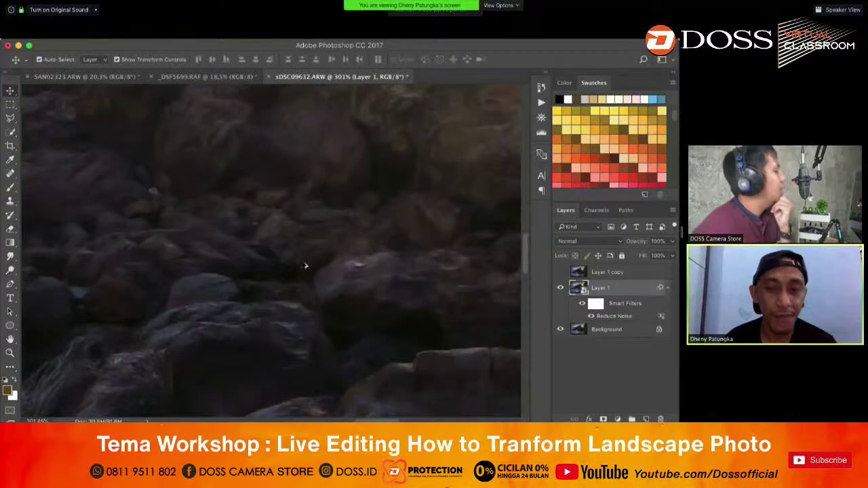
{"action": "scroll", "coordinate": [318, 237], "scroll_direction": "down", "scroll_amount": 1}
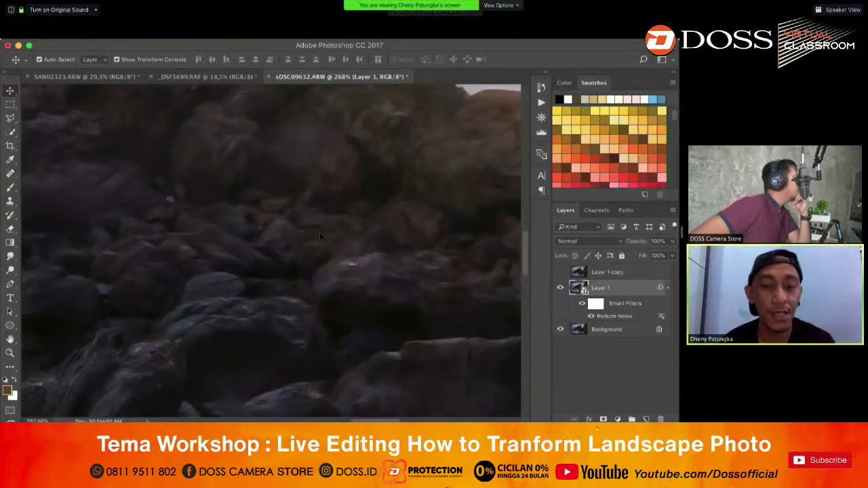
{"action": "scroll", "coordinate": [313, 231], "scroll_direction": "up", "scroll_amount": 1}
{"action": "left_click", "coordinate": [261, 31]}
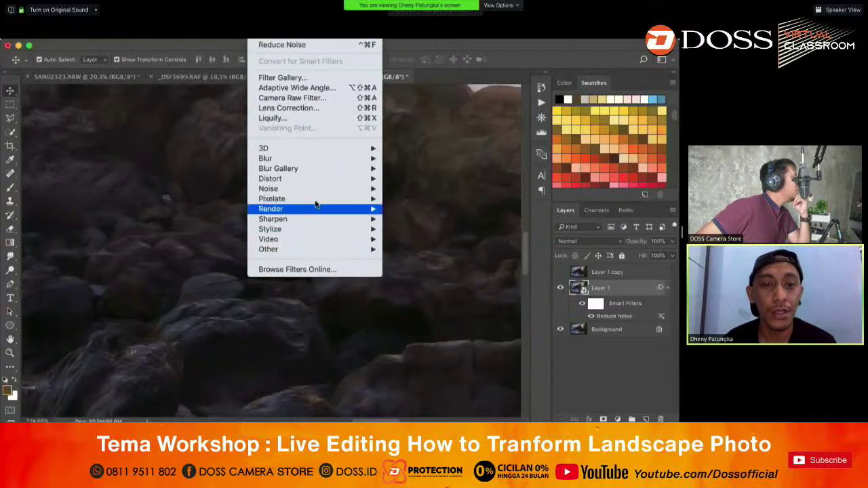
{"action": "mouse_move", "coordinate": [318, 188]}
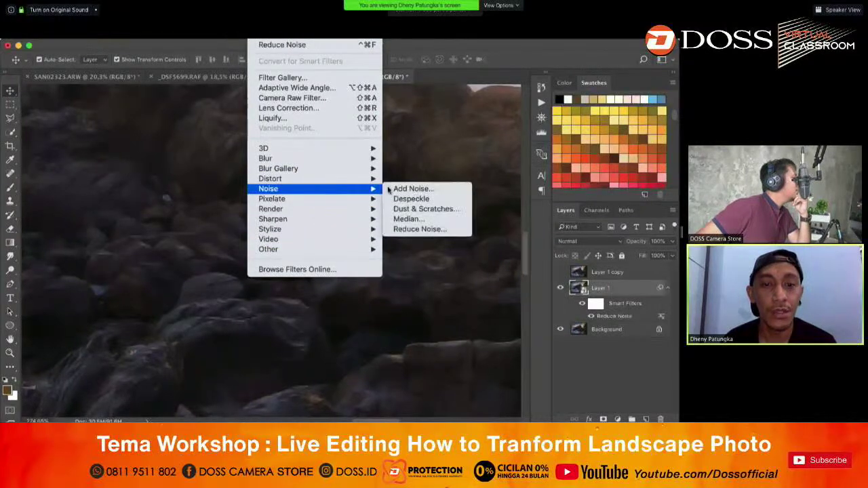
{"action": "left_click", "coordinate": [420, 228]}
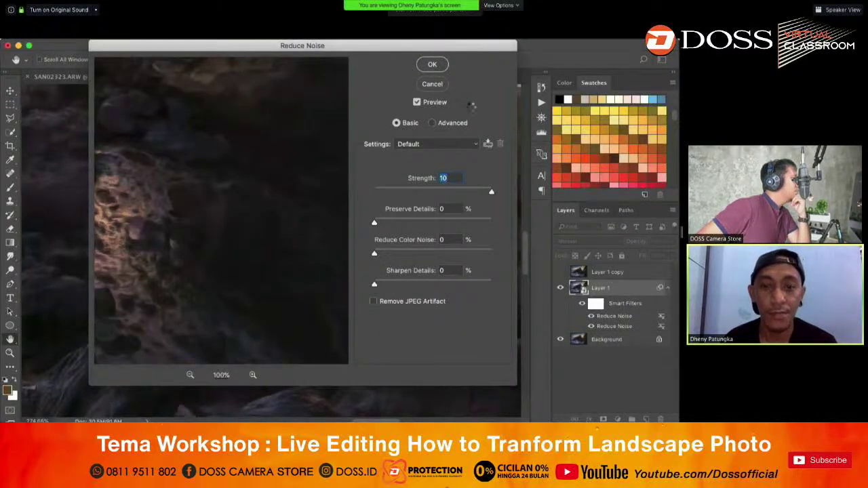
{"action": "key", "text": "Return"}
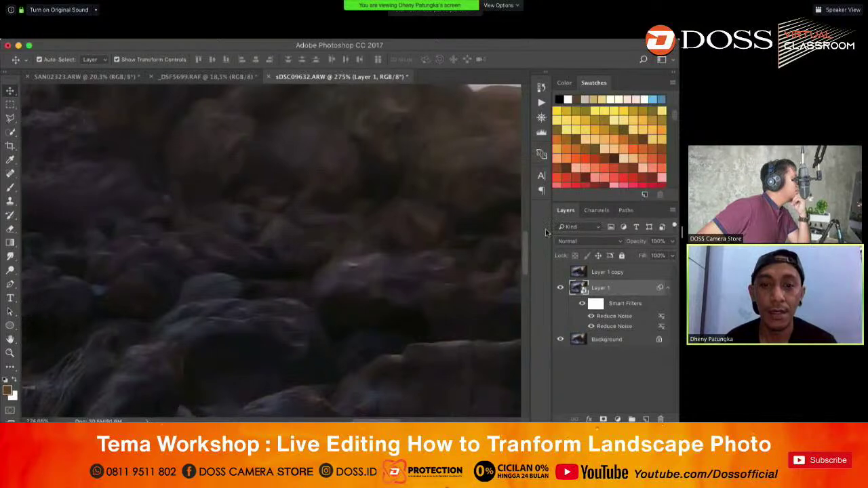
{"action": "left_click", "coordinate": [561, 287]}
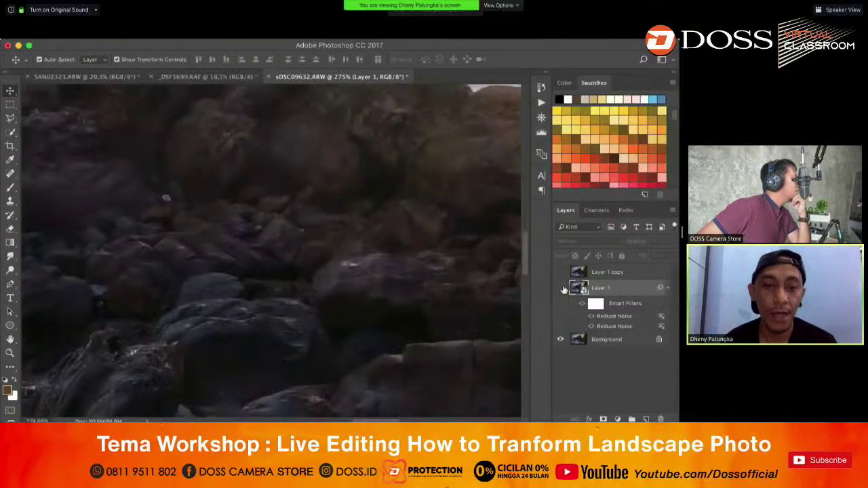
{"action": "left_click", "coordinate": [560, 288]}
- Show Layer 1 copy, apply a High Pass filter with a 1 pixel radius and set its blend mode to Vivid Light
{"action": "left_click", "coordinate": [560, 272]}
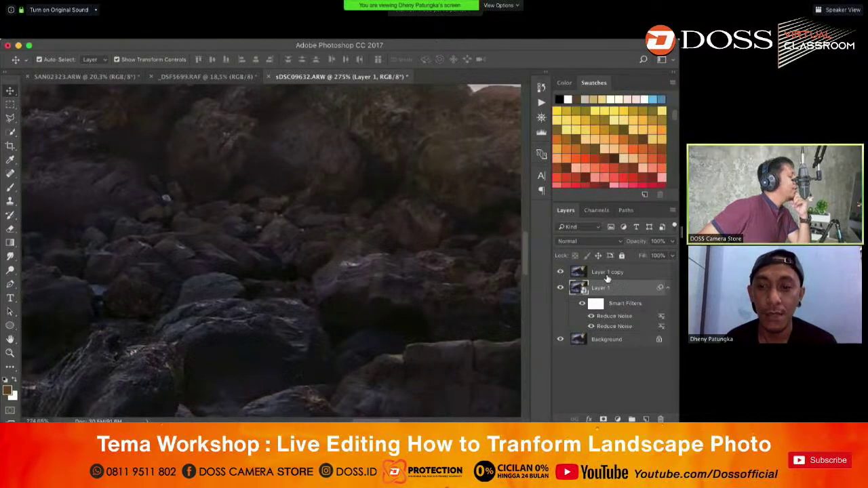
{"action": "left_click", "coordinate": [605, 272]}
{"action": "left_click", "coordinate": [264, 32]}
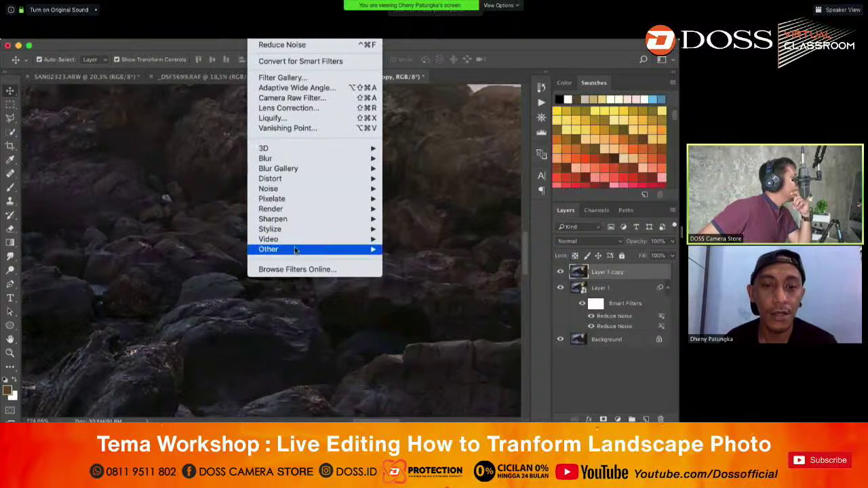
{"action": "mouse_move", "coordinate": [325, 249]}
{"action": "left_click", "coordinate": [411, 258]}
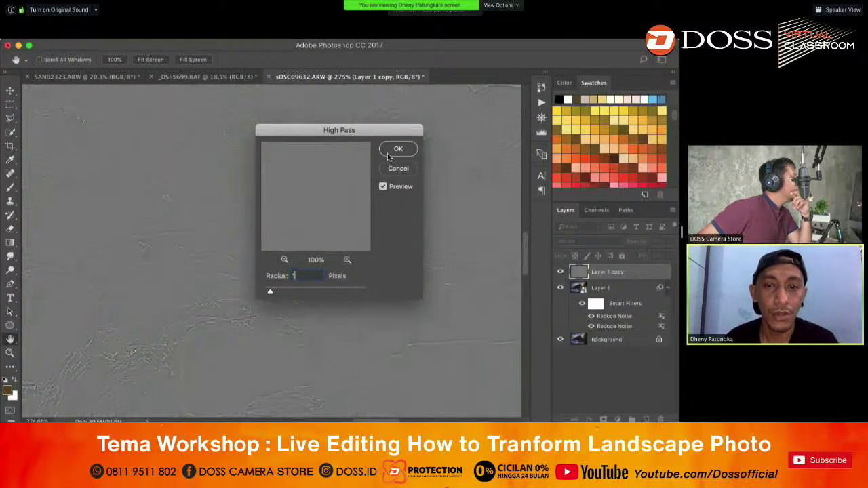
{"action": "left_click", "coordinate": [389, 154]}
{"action": "left_click", "coordinate": [573, 241]}
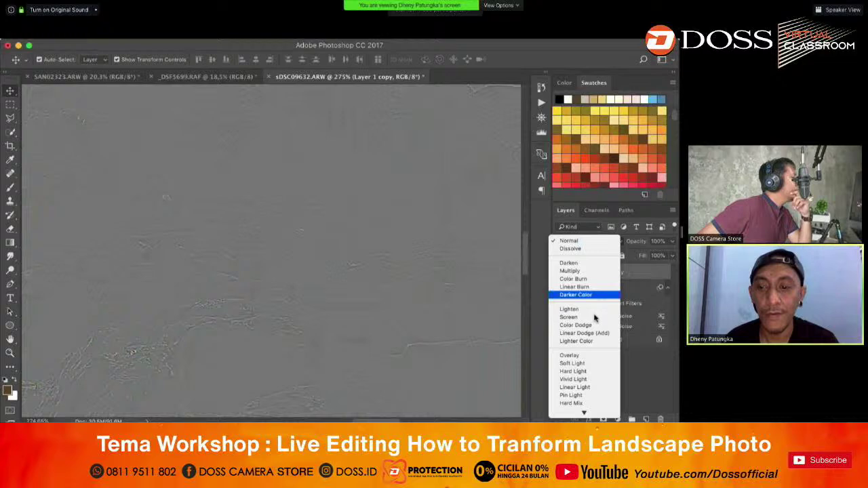
{"action": "left_click", "coordinate": [590, 382]}
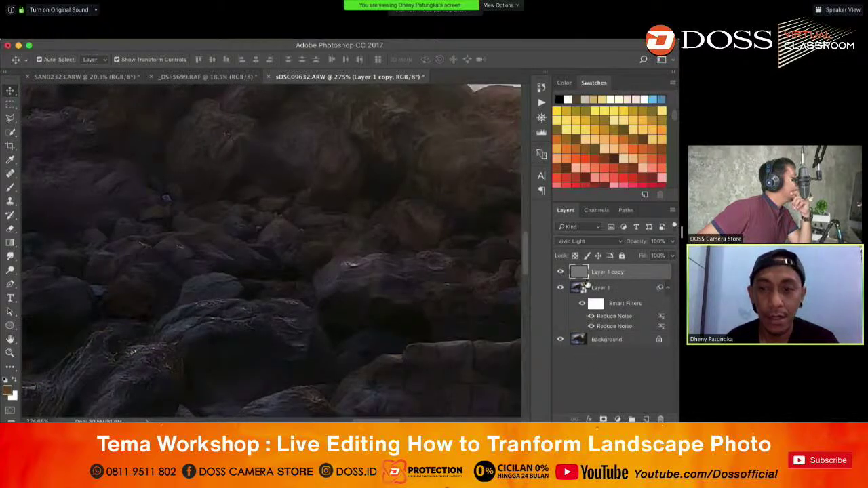
- Try the Linear Light blend mode on Layer 1 copy and return it to Vivid Light
{"action": "left_click", "coordinate": [589, 243]}
{"action": "left_click", "coordinate": [576, 246]}
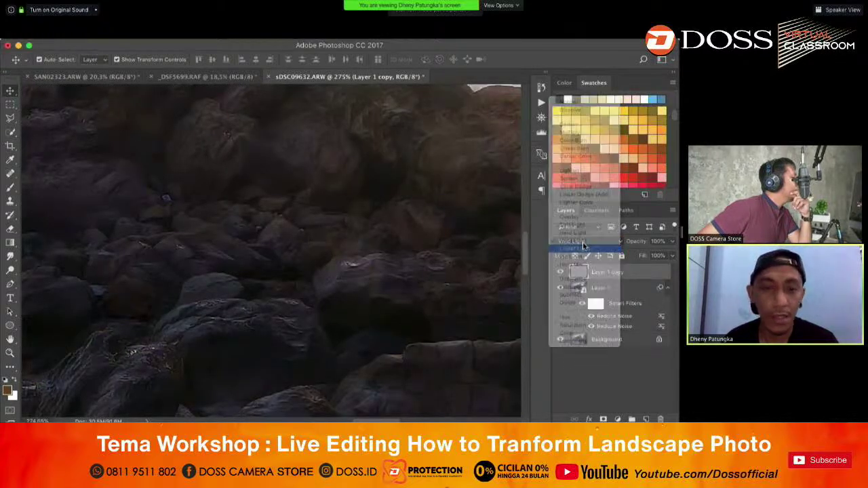
{"action": "scroll", "coordinate": [359, 262], "scroll_direction": "down", "scroll_amount": 5}
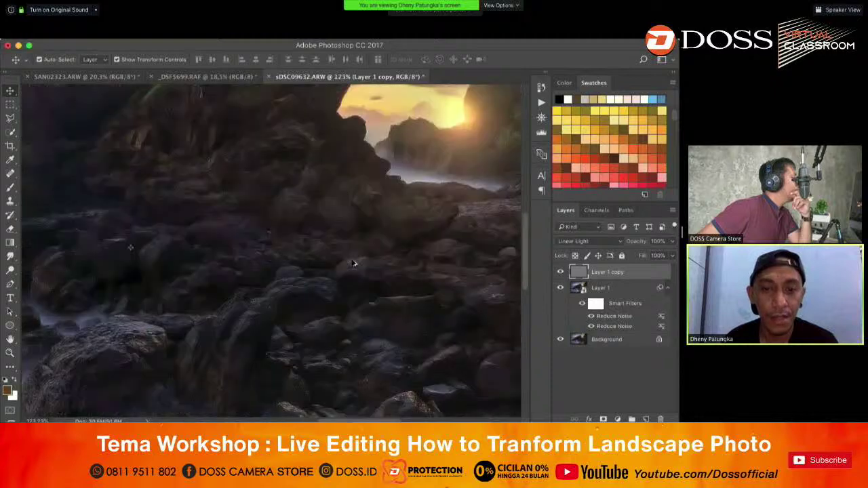
{"action": "scroll", "coordinate": [425, 260], "scroll_direction": "down", "scroll_amount": 4}
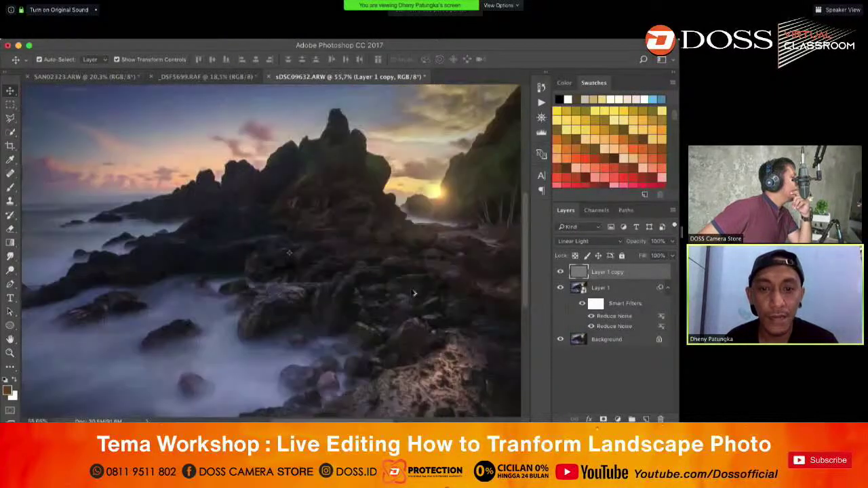
{"action": "left_click", "coordinate": [577, 241]}
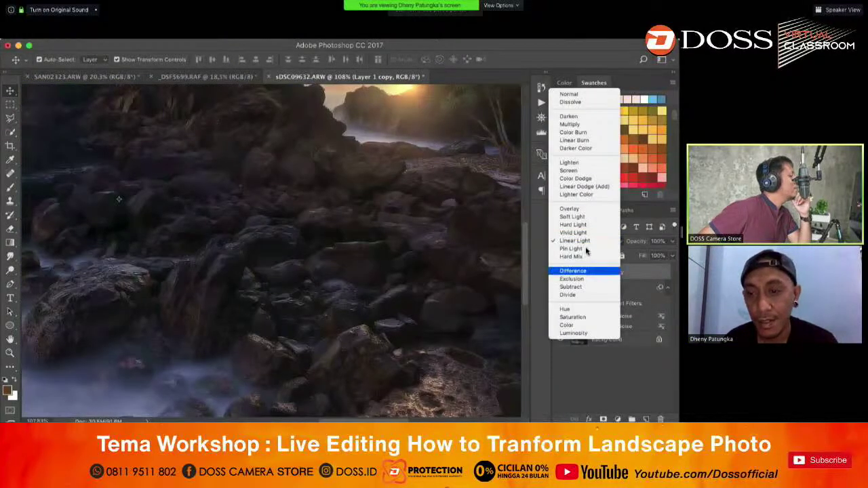
{"action": "left_click", "coordinate": [589, 237]}
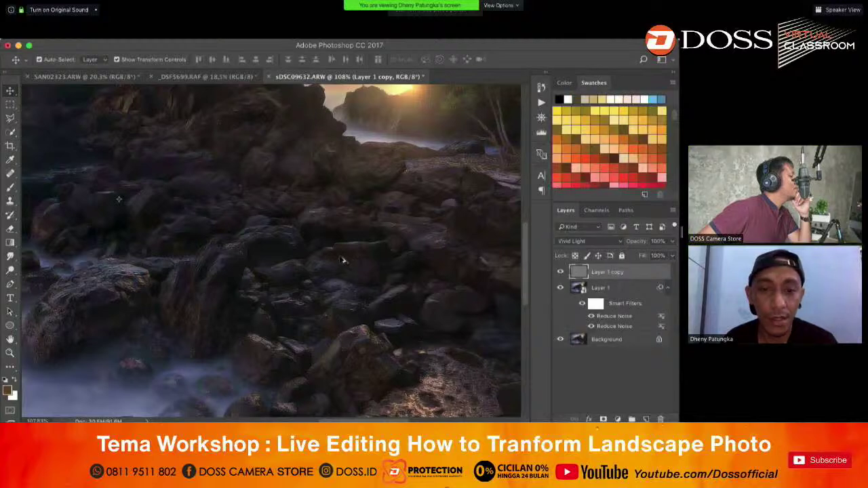
- Group Layer 1 and Layer 1 copy and lower the group's opacity to 46%
{"action": "scroll", "coordinate": [347, 260], "scroll_direction": "up", "scroll_amount": 2}
{"action": "scroll", "coordinate": [347, 259], "scroll_direction": "up", "scroll_amount": 1}
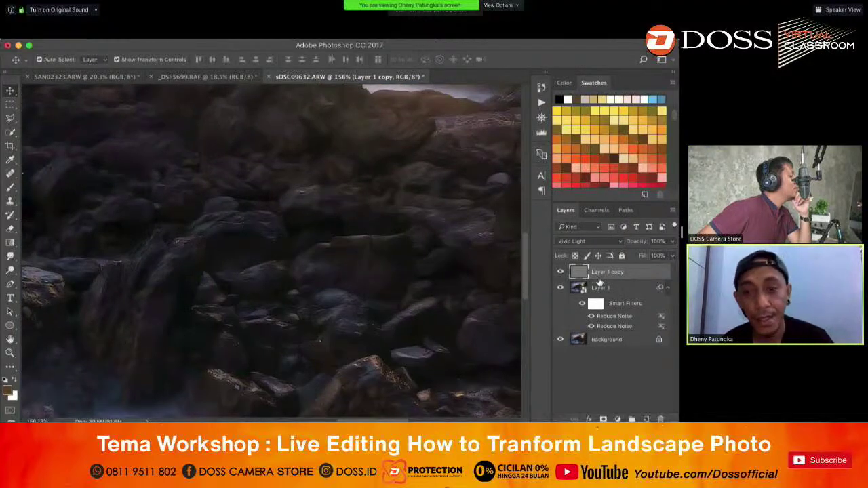
{"action": "left_click", "coordinate": [605, 287], "text": "shift"}
{"action": "key", "text": "super+g"}
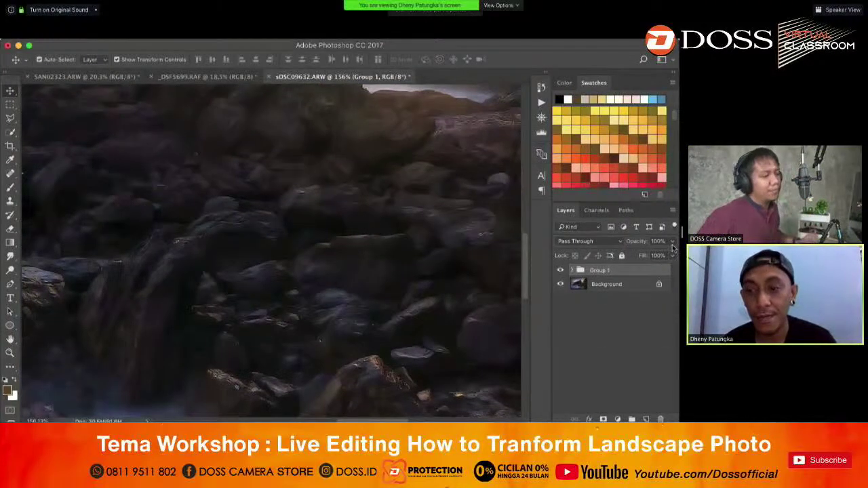
{"action": "left_click_drag", "start_coordinate": [671, 255], "coordinate": [647, 256]}
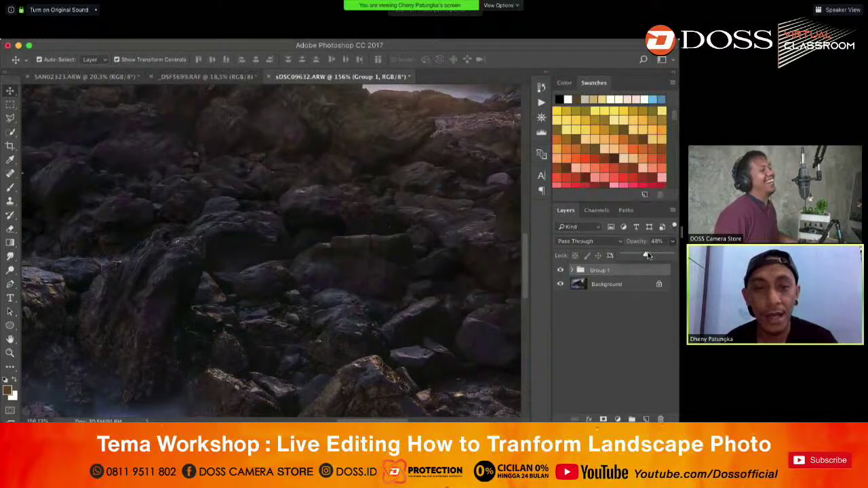
- Deselect the layers and examine the whole photo with the noise reduction and sharpening group applied
{"action": "scroll", "coordinate": [266, 270], "scroll_direction": "down", "scroll_amount": 5}
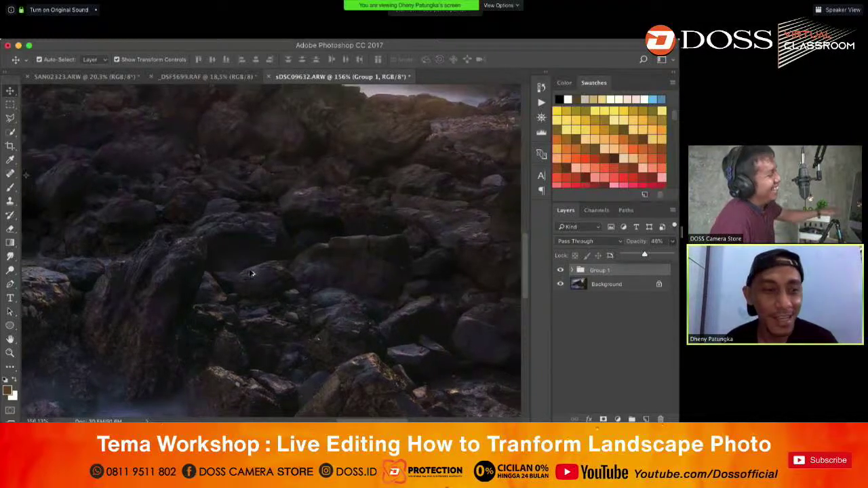
{"action": "scroll", "coordinate": [251, 272], "scroll_direction": "down", "scroll_amount": 3}
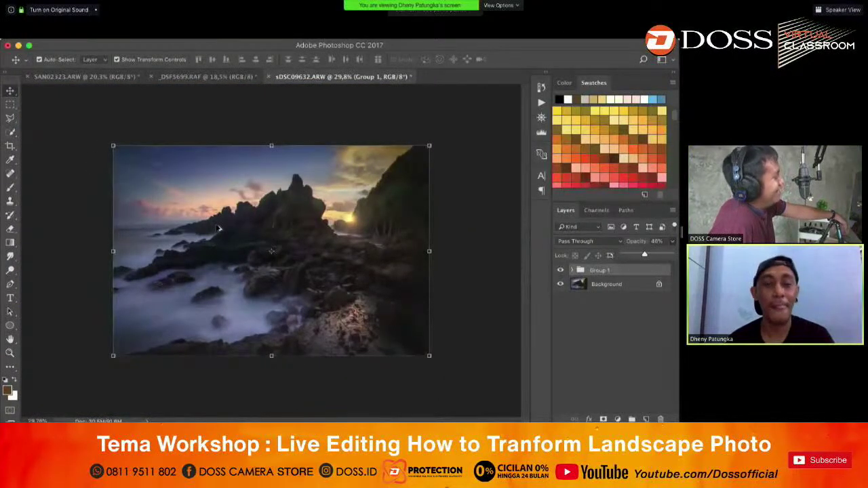
{"action": "scroll", "coordinate": [217, 229], "scroll_direction": "up", "scroll_amount": 1}
{"action": "left_click", "coordinate": [422, 192]}
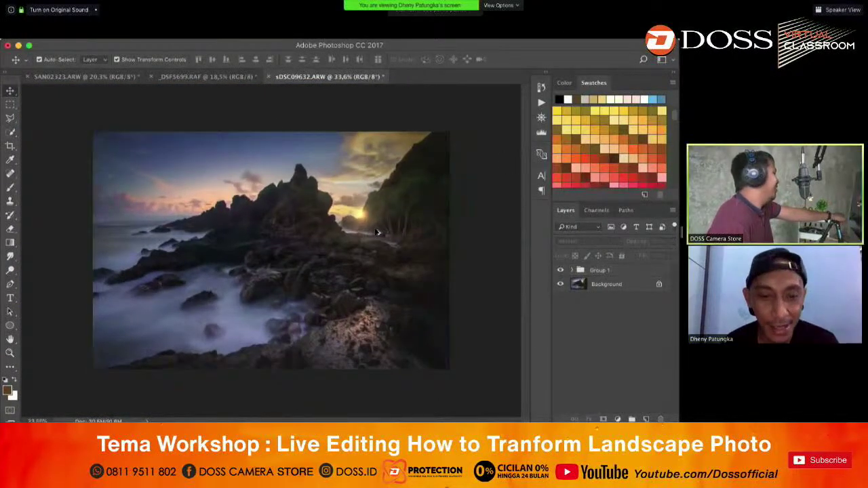
{"action": "scroll", "coordinate": [374, 228], "scroll_direction": "up", "scroll_amount": 1}
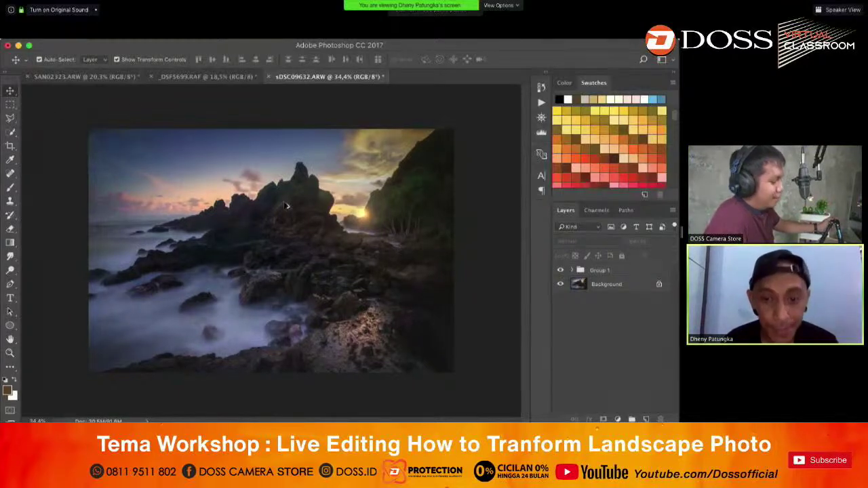
{"action": "scroll", "coordinate": [287, 199], "scroll_direction": "up", "scroll_amount": 1}
{"action": "scroll", "coordinate": [288, 199], "scroll_direction": "down", "scroll_amount": 1}
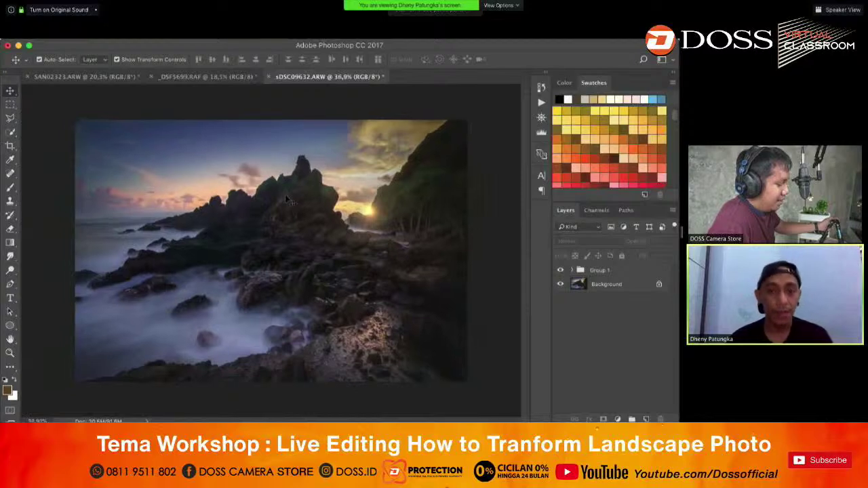
{"action": "scroll", "coordinate": [288, 200], "scroll_direction": "up", "scroll_amount": 1}
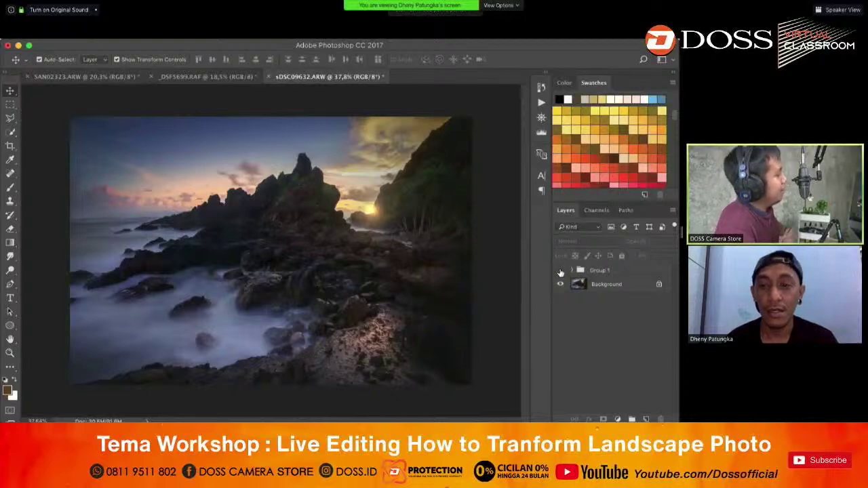
- Compare the edited photo with its original opened state in the history and return to the latest Master Opacity Change state
{"action": "left_click", "coordinate": [541, 86]}
{"action": "left_click_drag", "start_coordinate": [526, 265], "coordinate": [533, 91]}
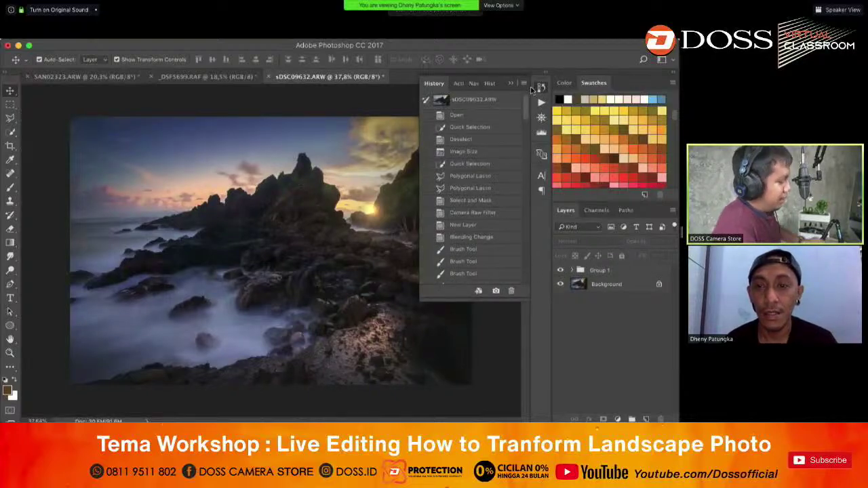
{"action": "left_click", "coordinate": [501, 100]}
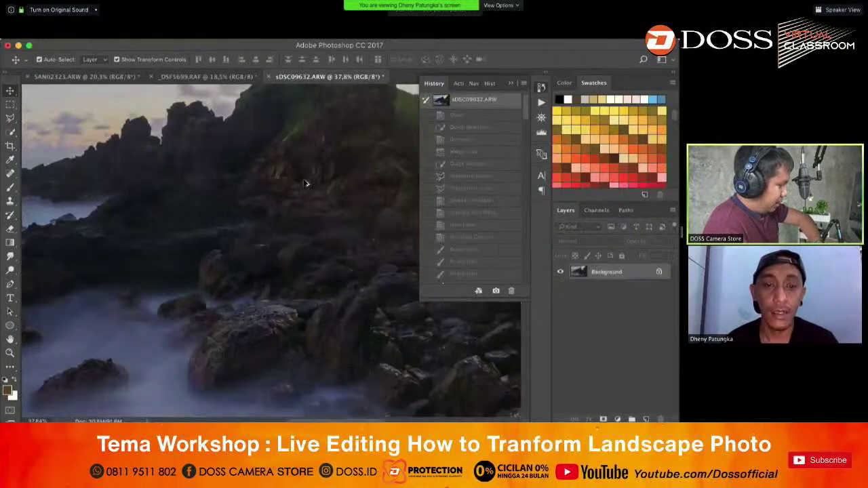
{"action": "key", "text": "super+0"}
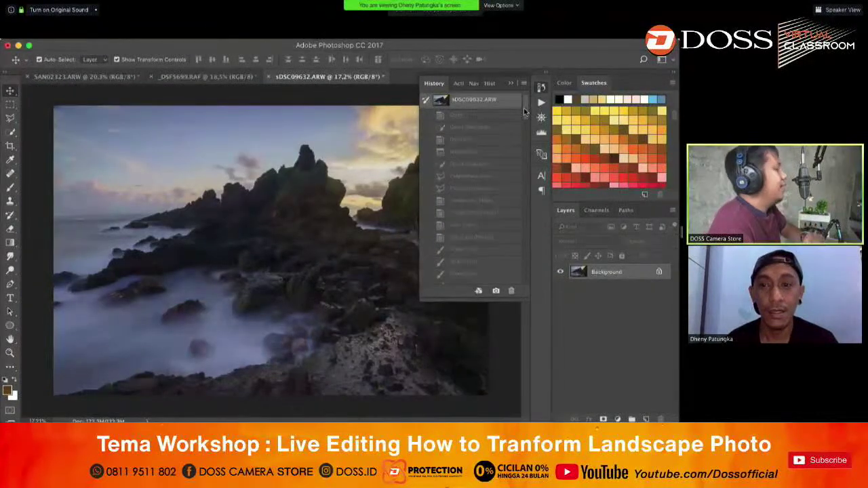
{"action": "left_click_drag", "start_coordinate": [524, 107], "coordinate": [526, 289]}
{"action": "left_click", "coordinate": [487, 278]}
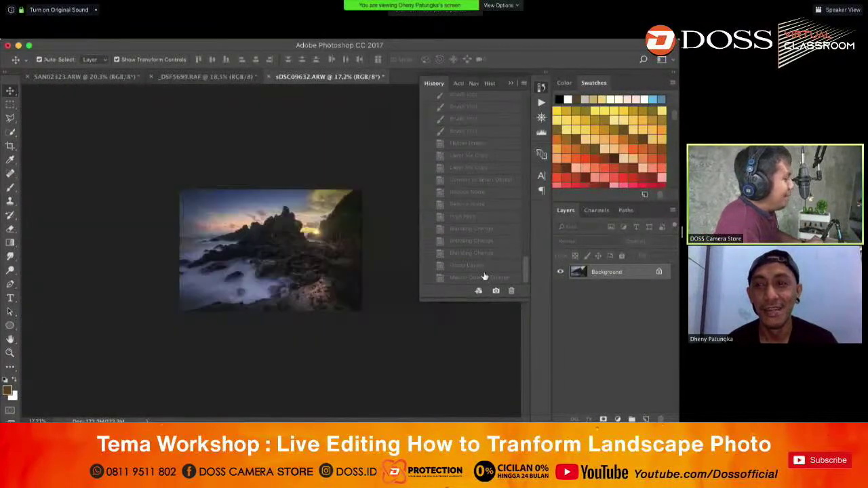
{"action": "scroll", "coordinate": [299, 196], "scroll_direction": "up", "scroll_amount": 5}
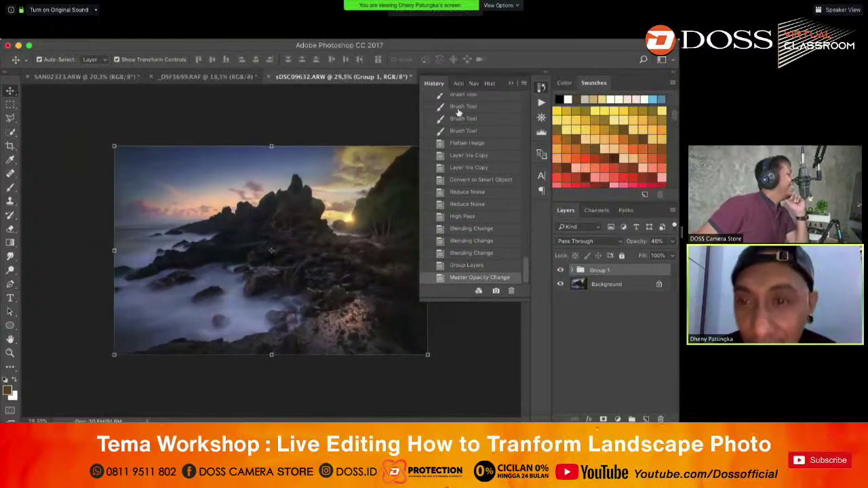
{"action": "left_click", "coordinate": [512, 84]}
{"action": "scroll", "coordinate": [319, 196], "scroll_direction": "up", "scroll_amount": 1}
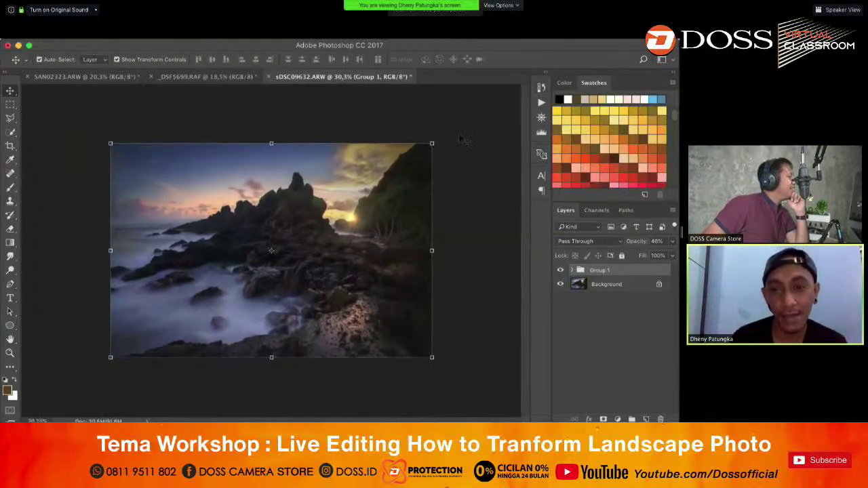
{"action": "left_click", "coordinate": [343, 179]}
{"action": "scroll", "coordinate": [343, 180], "scroll_direction": "up", "scroll_amount": 1}
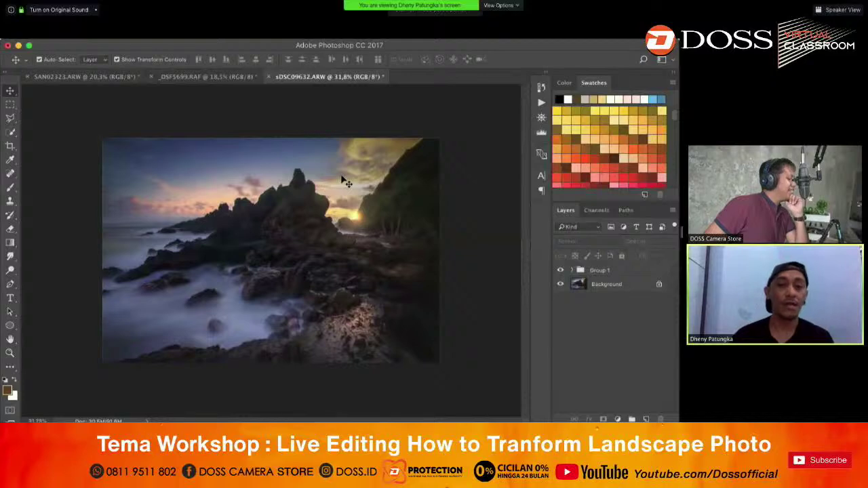